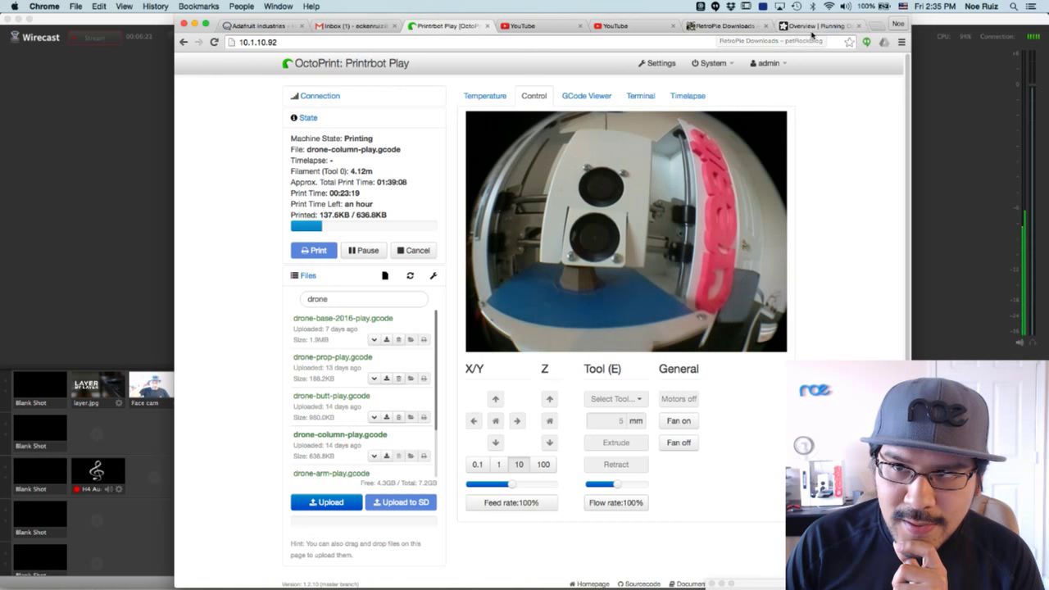
Open the Adafruit guide on running OpenGL-based games on PiTFT displays and review its Overview page.
click(815, 25)
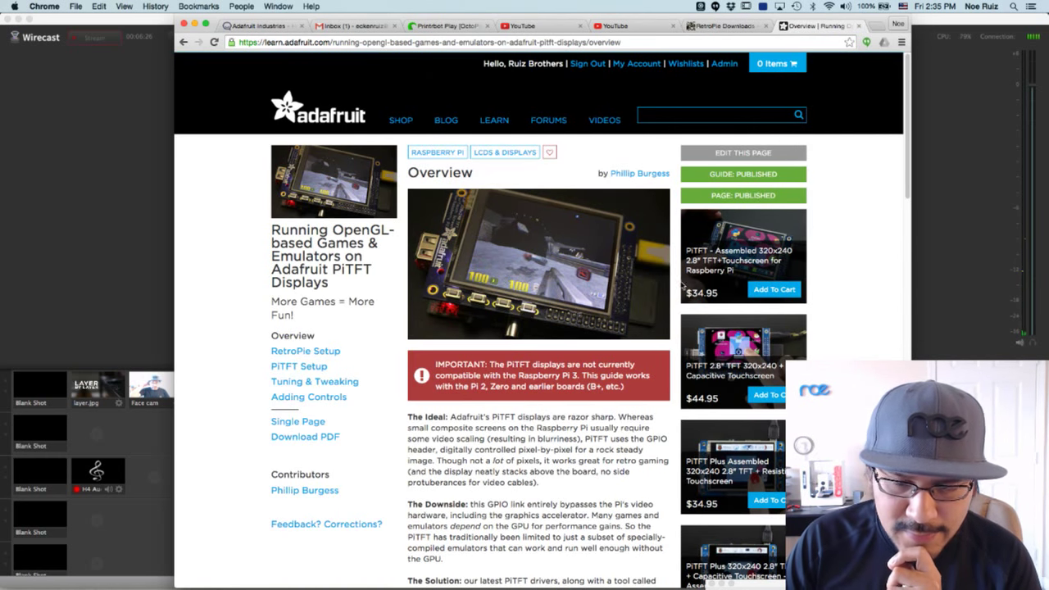
scroll(592, 402, down, 3)
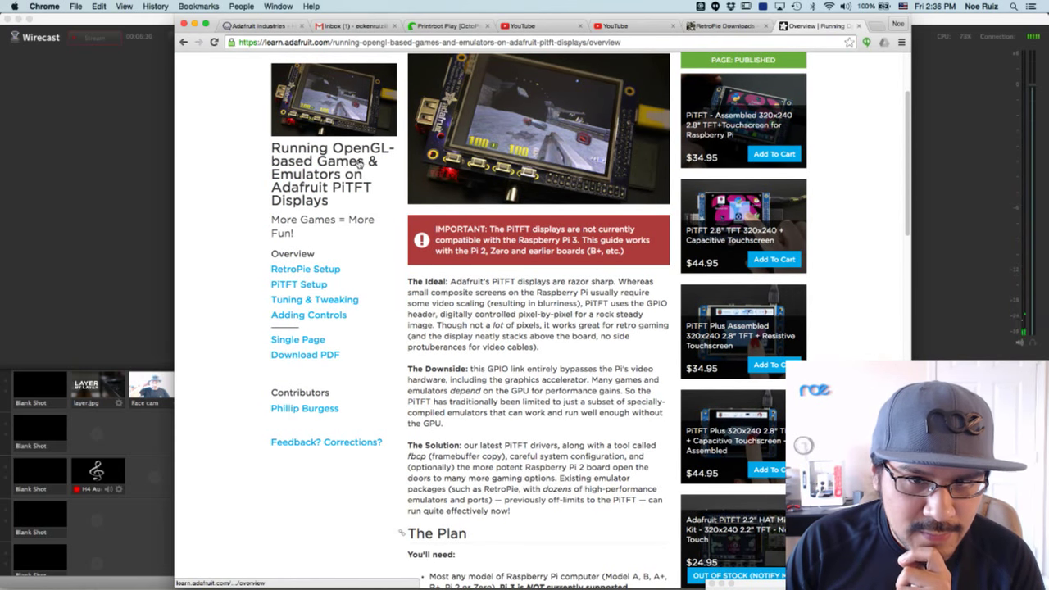
click(366, 189)
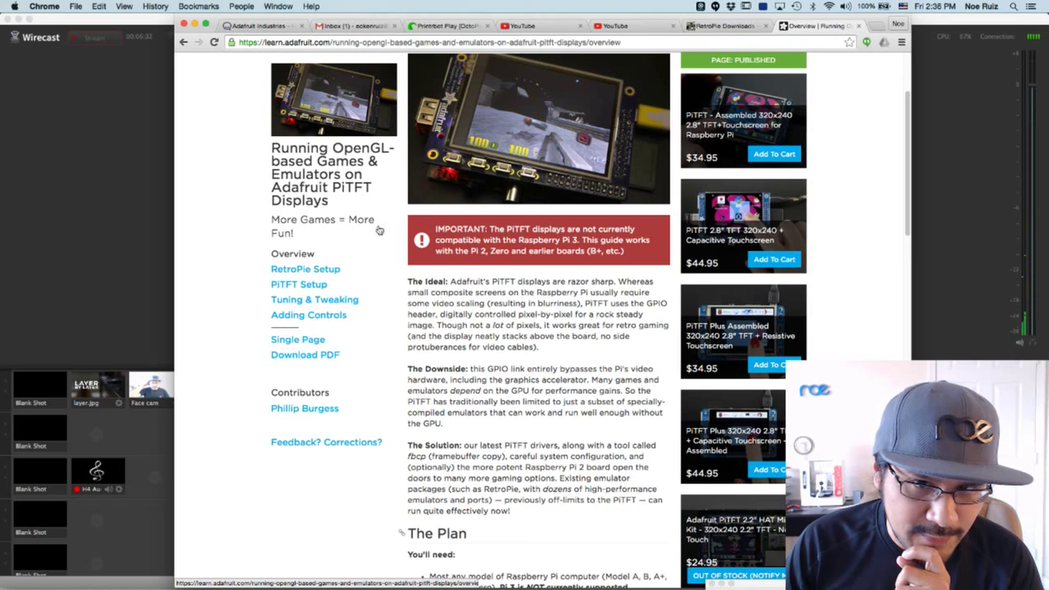
scroll(504, 326, down, 15)
scroll(504, 326, up, 15)
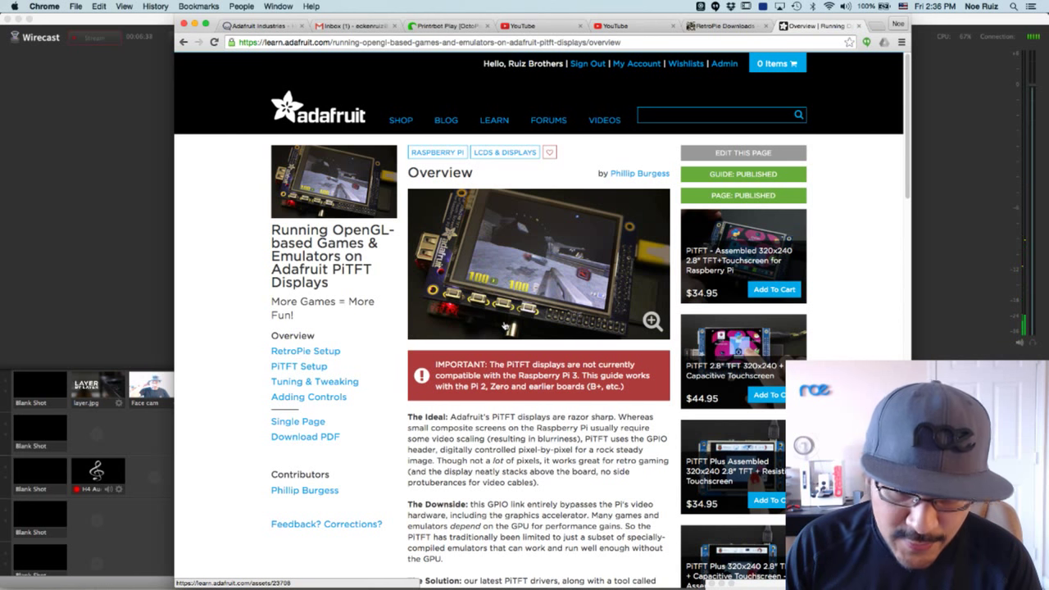
scroll(504, 326, down, 3)
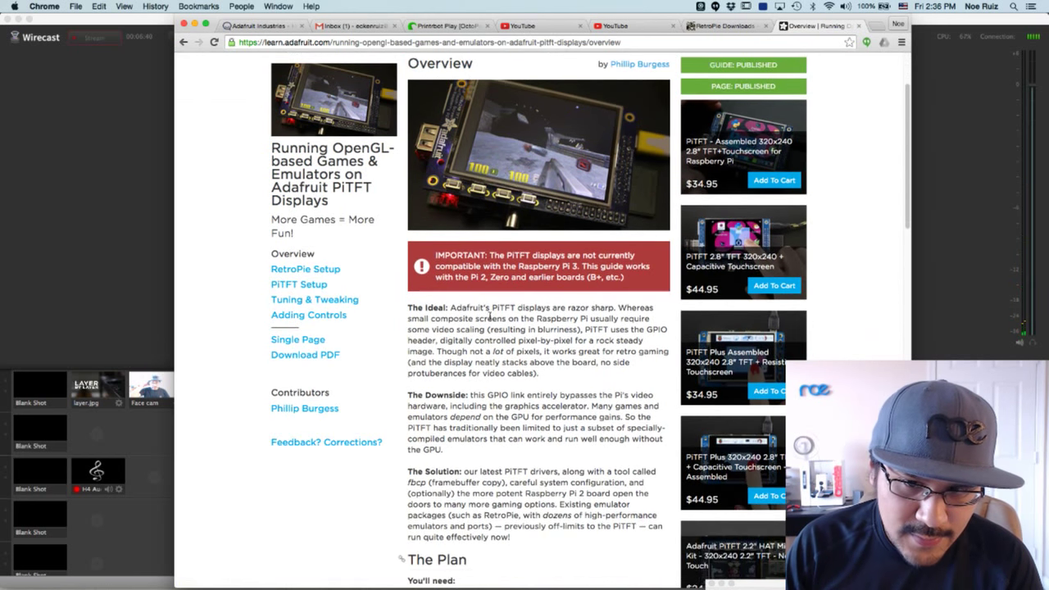
Open the guide's RetroPie Setup page and review the image version requirements and initial setup notes.
click(308, 273)
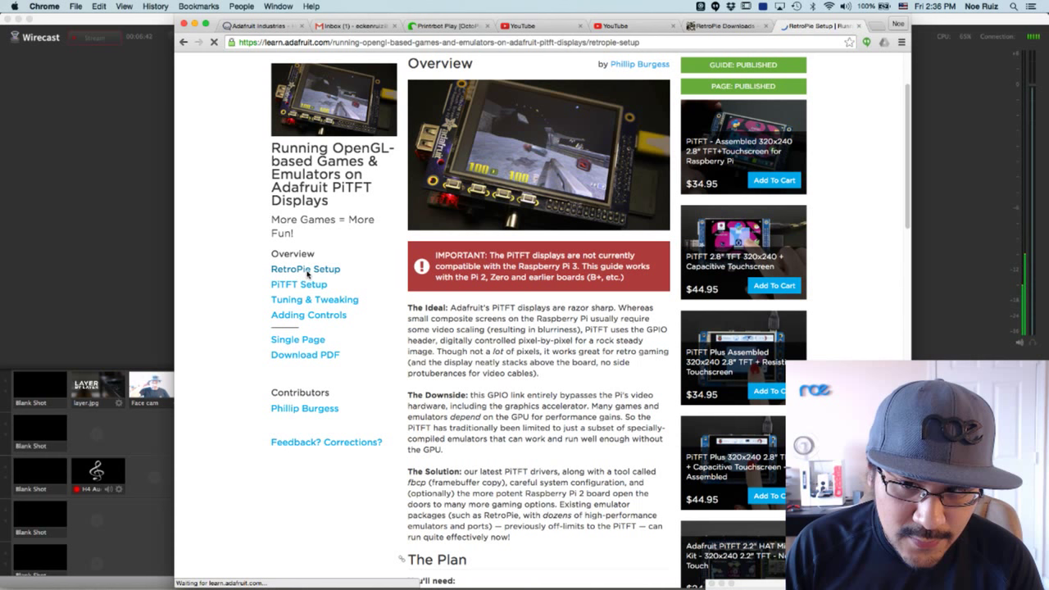
scroll(312, 288, down, 5)
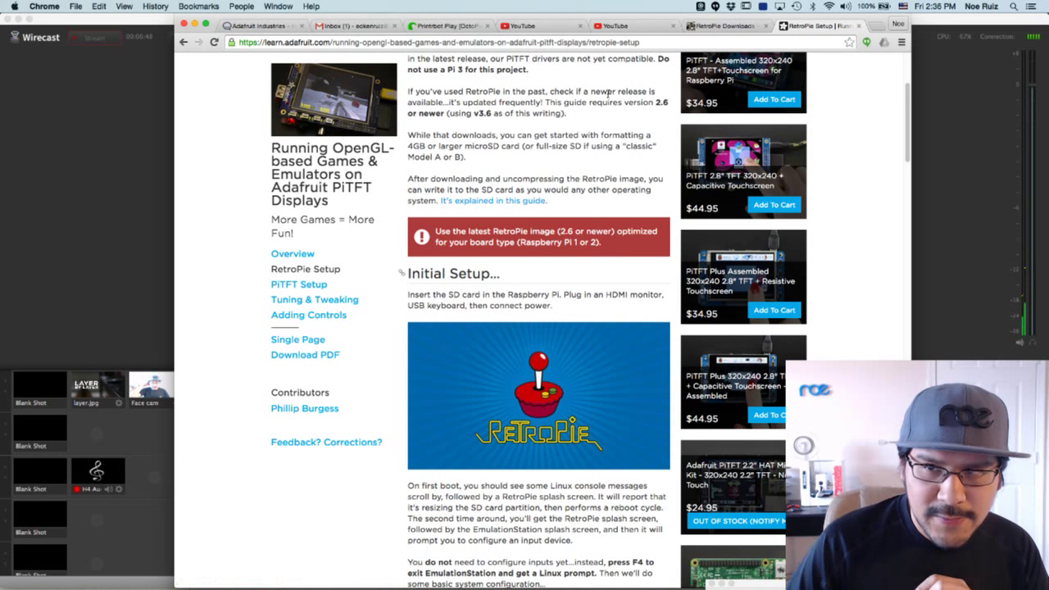
scroll(480, 374, up, 5)
scroll(482, 373, down, 10)
scroll(503, 328, up, 5)
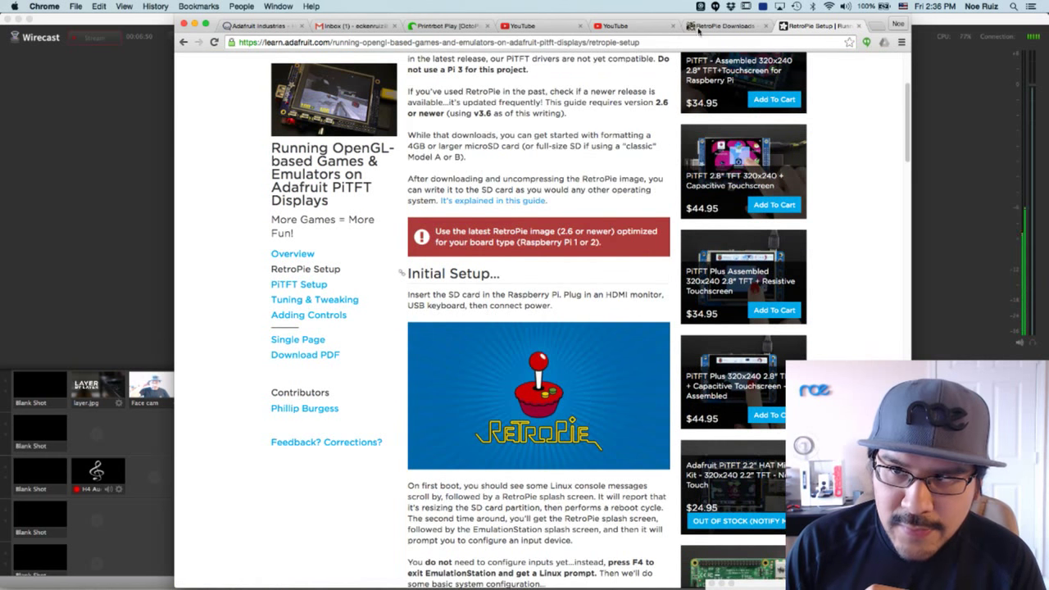
Open the RetroPie SD-card image page for Raspberry Pi 1 and Pi Zero from the RetroPie downloads and check the image version.
click(698, 27)
scroll(536, 392, down, 6)
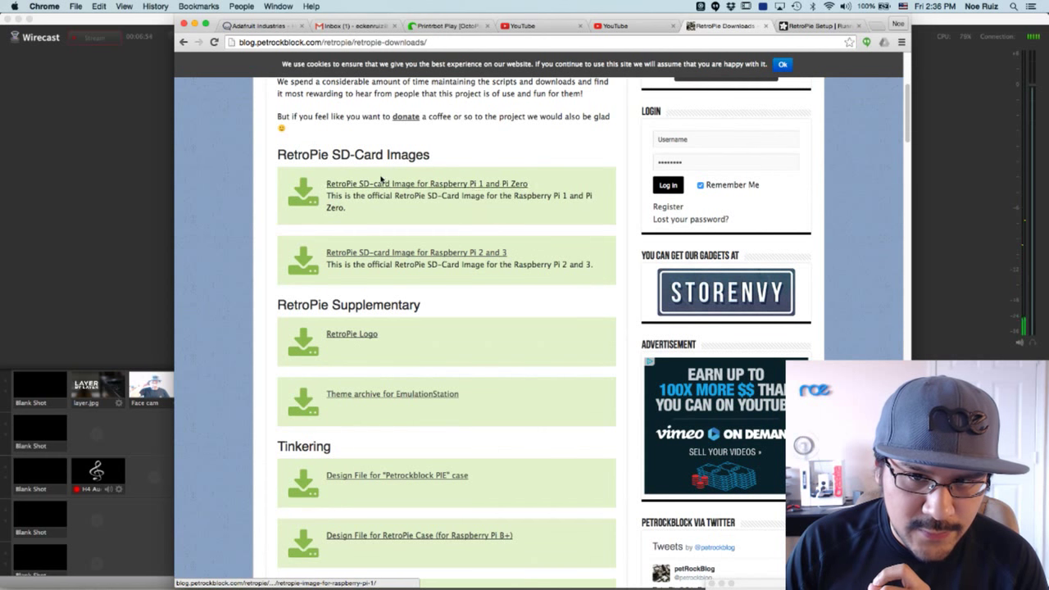
click(514, 185)
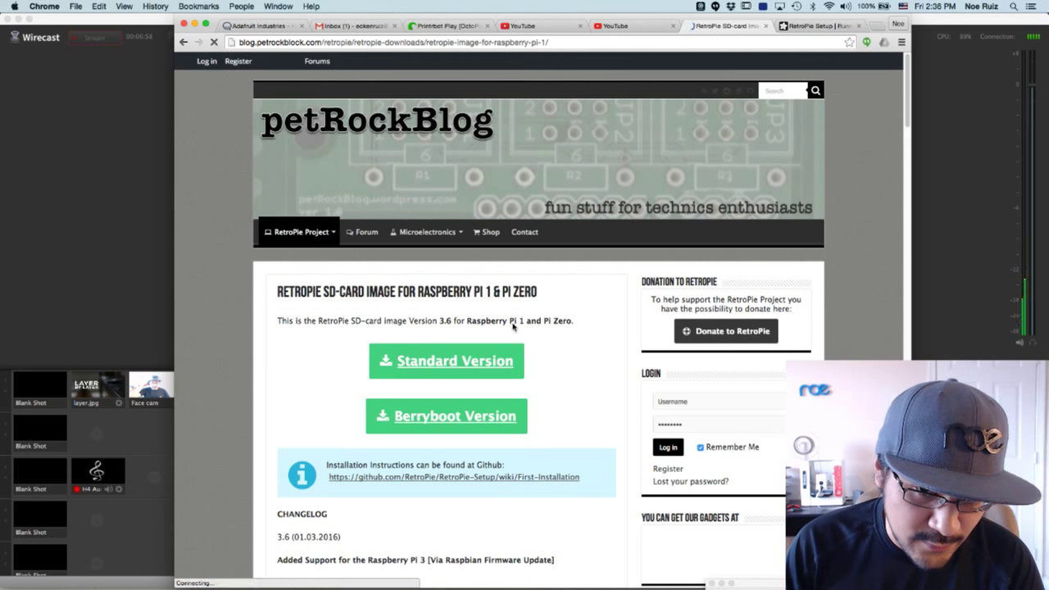
scroll(513, 327, down, 2)
scroll(513, 328, down, 1)
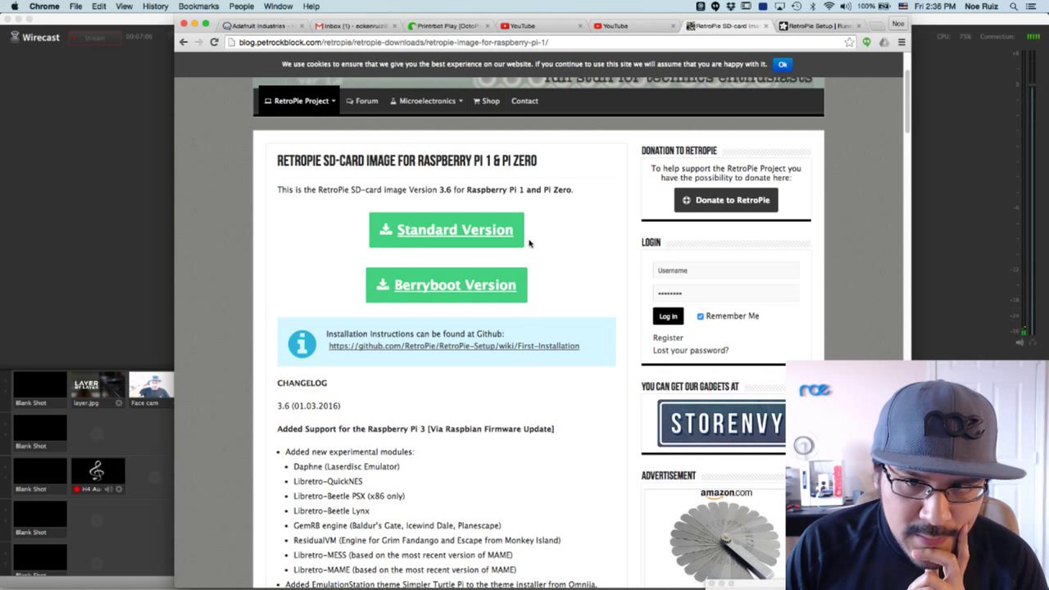
drag(438, 190, 464, 190)
click(531, 186)
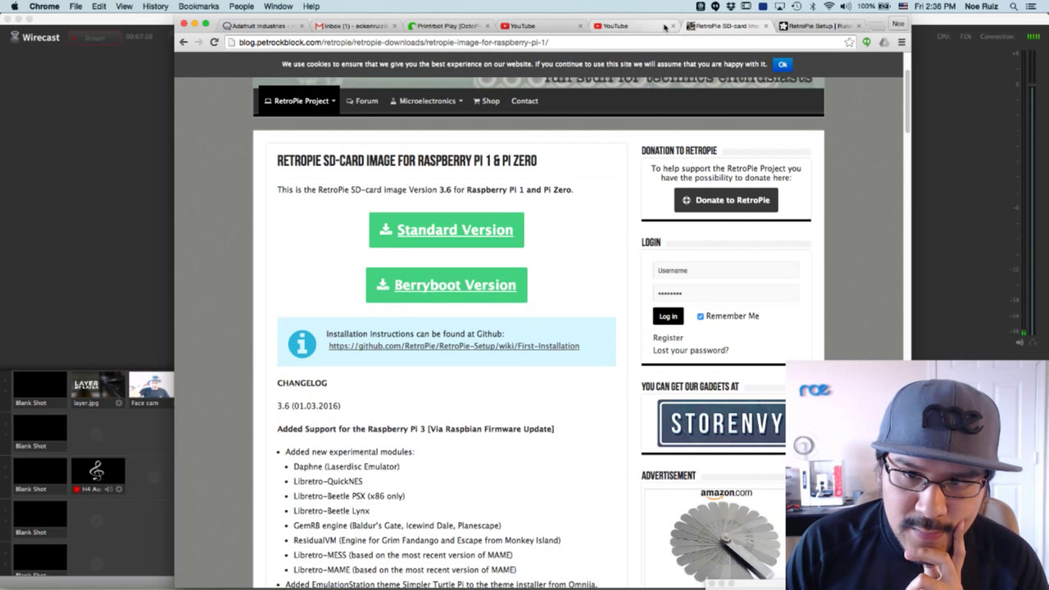
Return to the Adafruit guide, open its PiTFT Setup page and read the commands that fetch the kernel and configuration helper script.
click(815, 25)
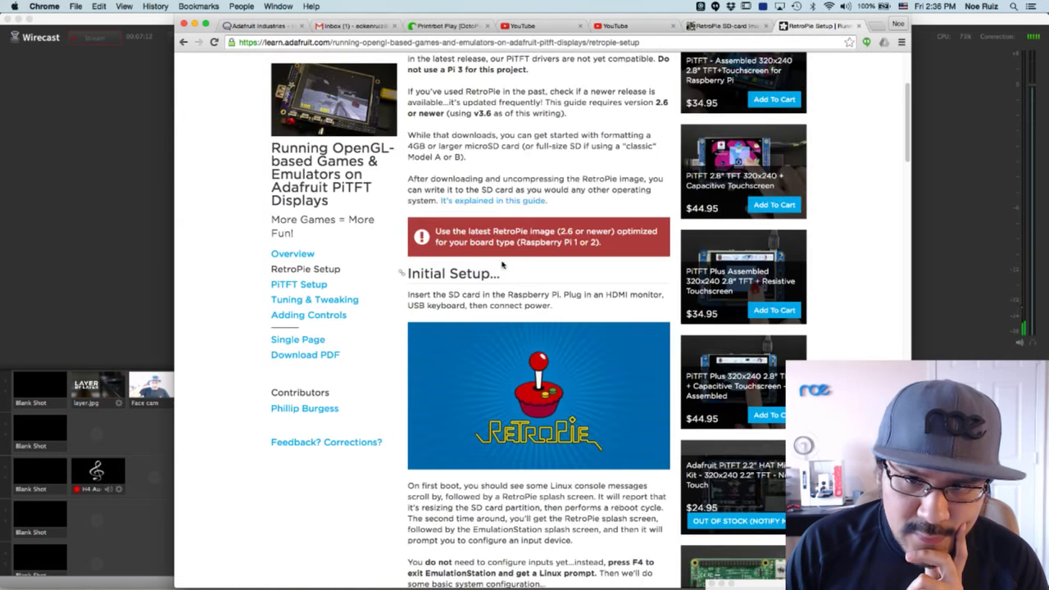
scroll(301, 360, up, 1)
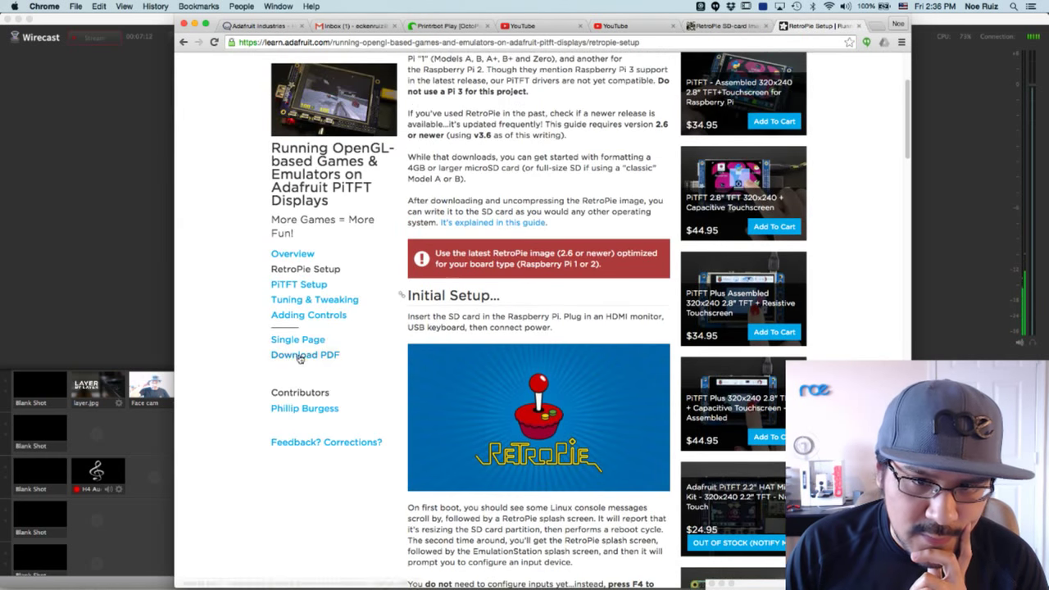
click(304, 284)
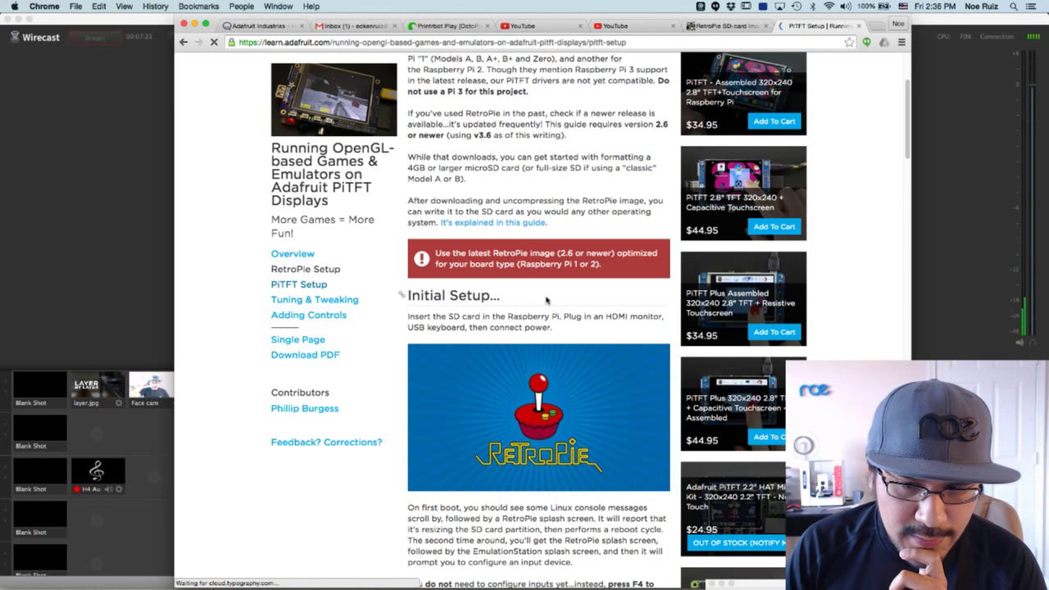
scroll(537, 359, down, 5)
drag(420, 280, 659, 328)
click(613, 308)
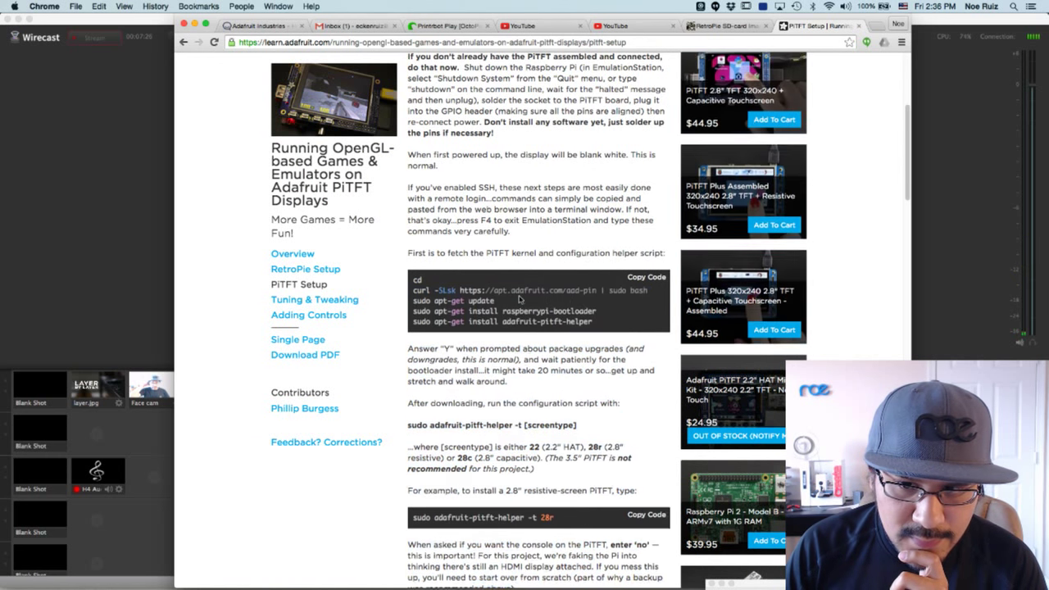
scroll(519, 299, down, 1)
drag(504, 266, 431, 264)
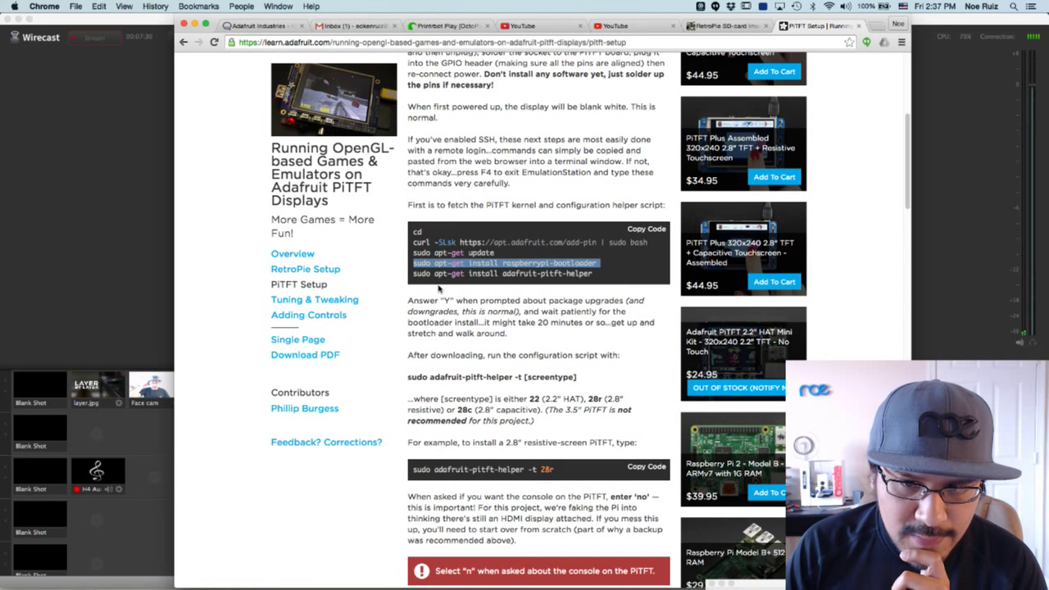
click(415, 277)
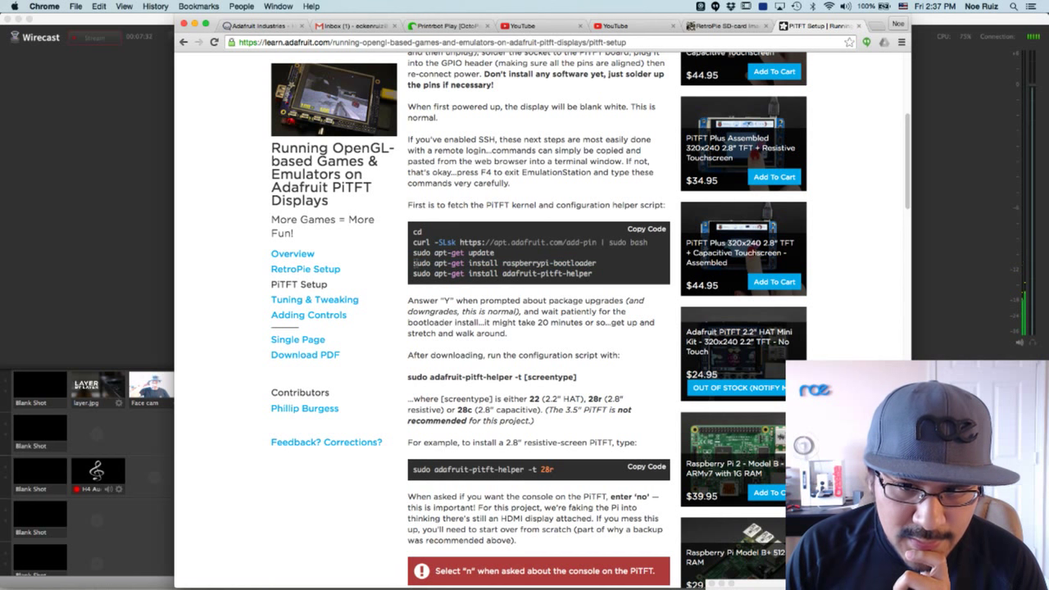
Read how to run the adafruit-pitft-helper configuration script, including the screen type options and the console warning.
scroll(416, 275, down, 1)
drag(479, 217, 607, 221)
click(587, 282)
drag(574, 417, 401, 415)
click(485, 413)
scroll(562, 421, down, 4)
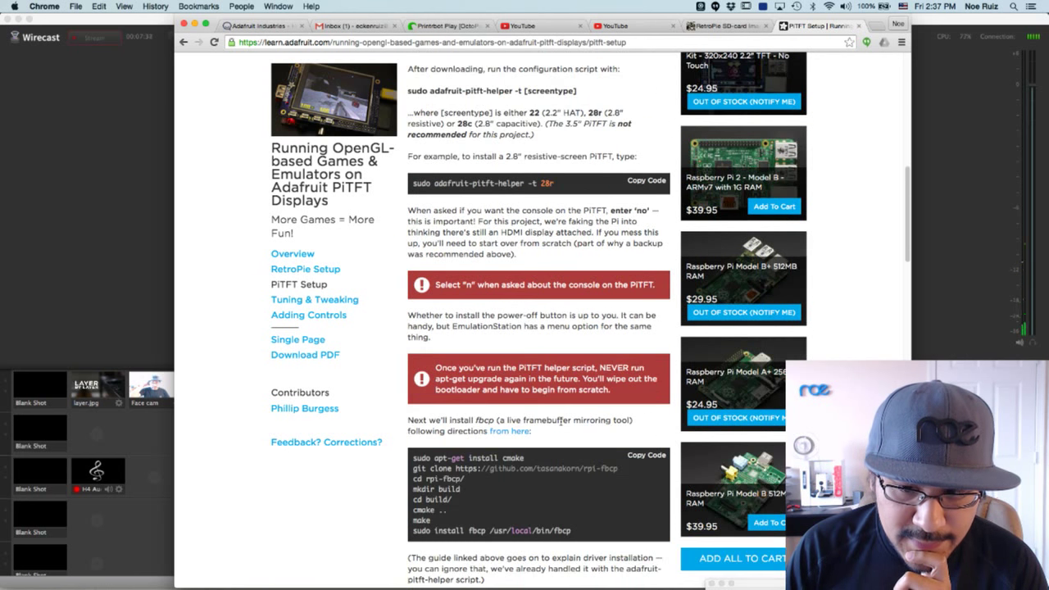
drag(530, 112, 553, 137)
click(556, 143)
Examine the command block for installing the fbcp framebuffer mirroring tool.
scroll(555, 477, down, 1)
scroll(554, 478, down, 1)
drag(421, 379, 577, 397)
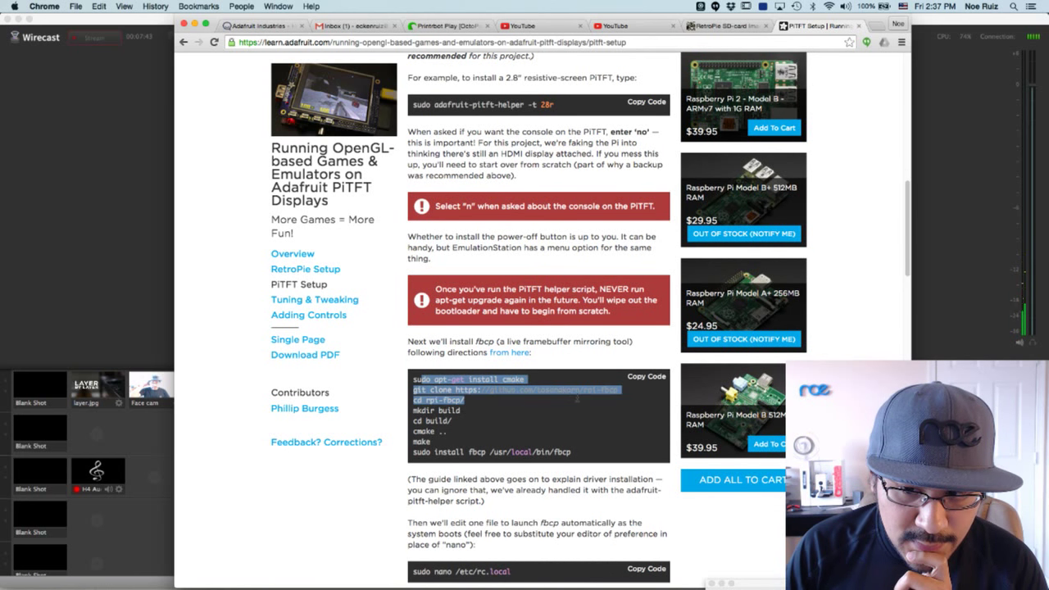
click(485, 413)
scroll(467, 419, down, 1)
drag(473, 431, 576, 419)
click(576, 420)
Review the /etc/rc.local edit that launches fbcp at boot and the console font setup that follows it.
scroll(573, 418, down, 4)
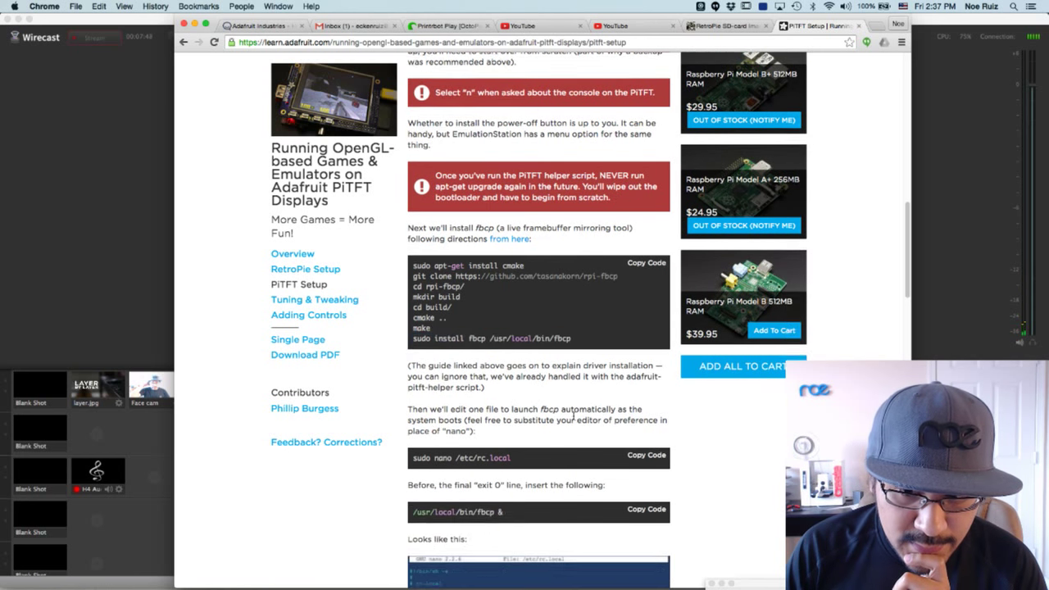
scroll(520, 414, down, 1)
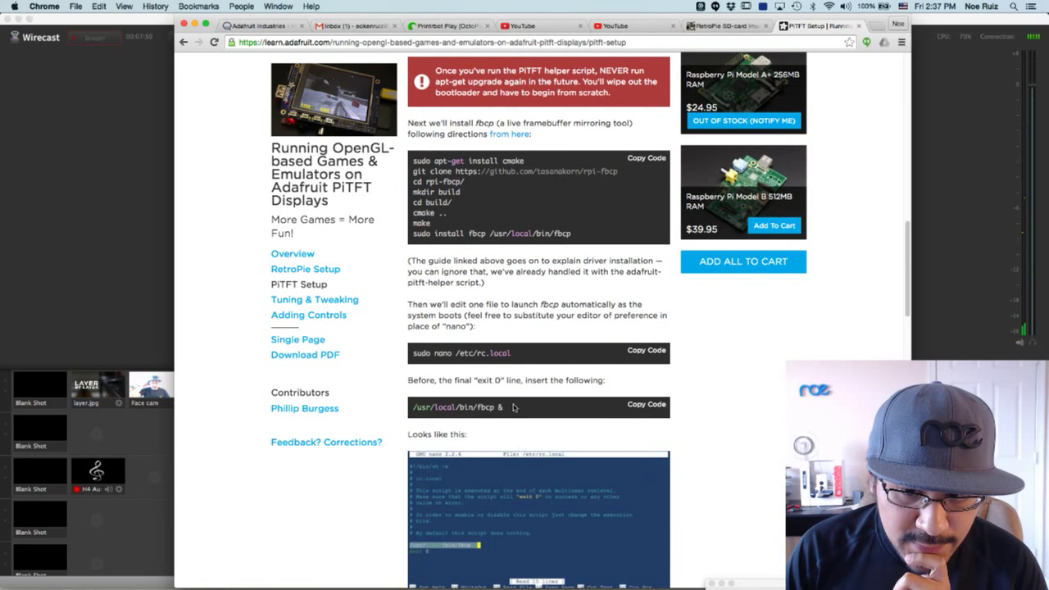
scroll(457, 419, down, 1)
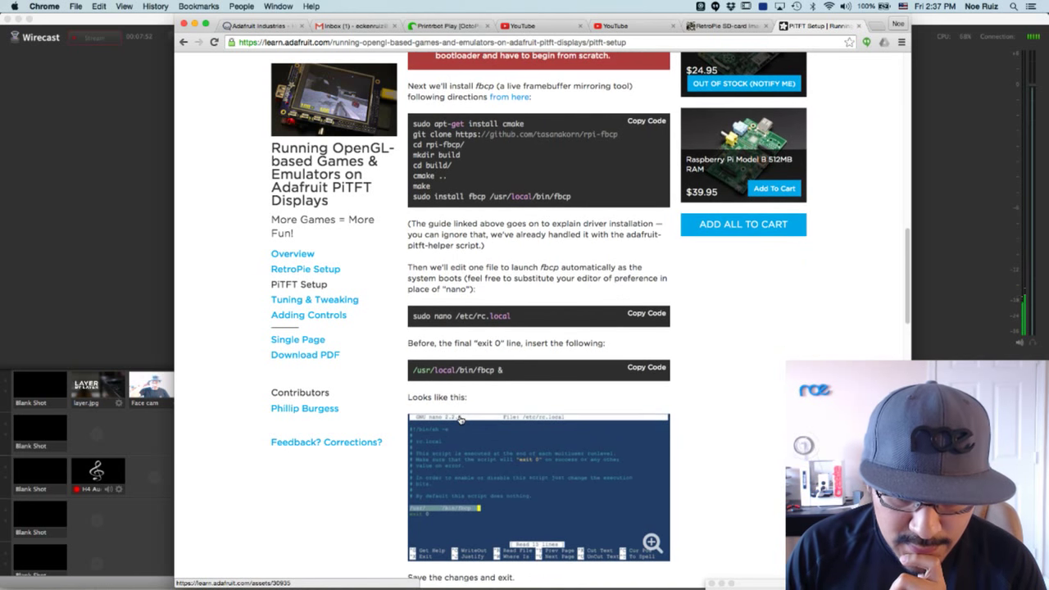
scroll(460, 418, down, 5)
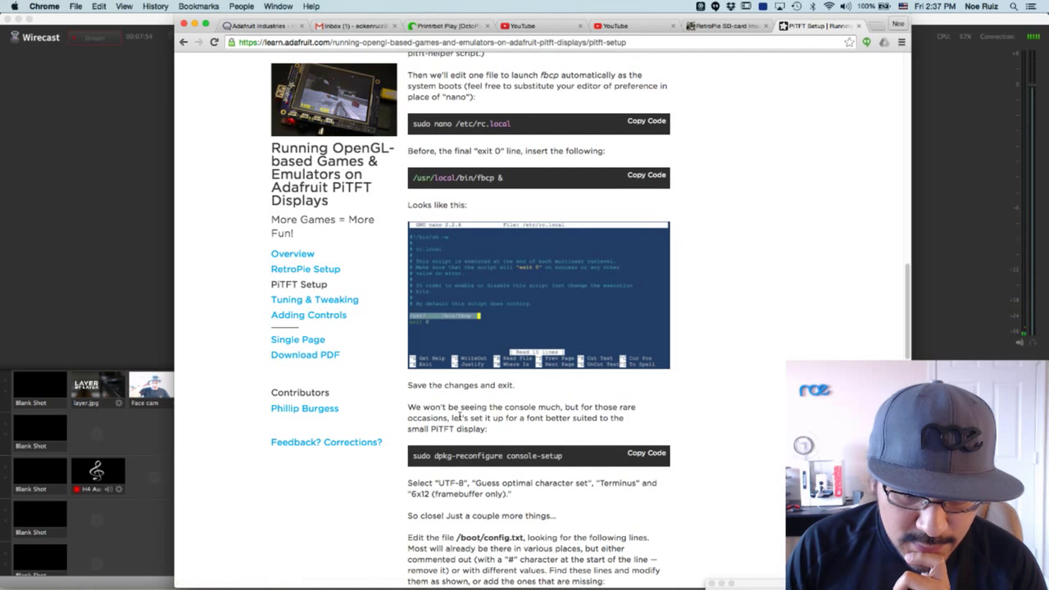
scroll(459, 418, down, 6)
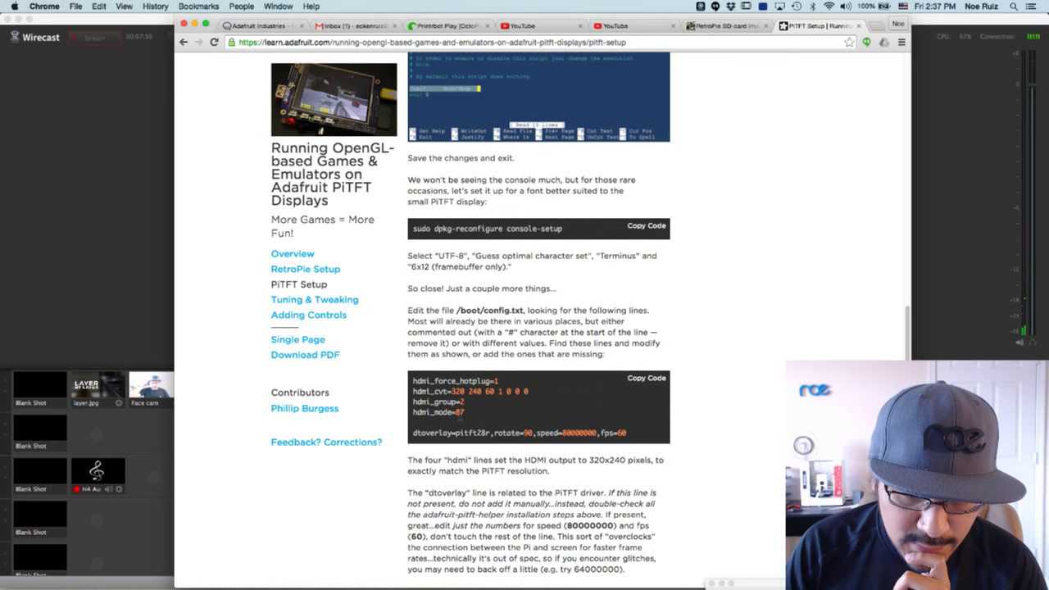
Examine the HDMI and dtoverlay lines for /boot/config.txt and the remaining reboot instructions on the PiTFT Setup page.
drag(412, 377, 543, 425)
click(543, 425)
scroll(543, 426, down, 3)
scroll(542, 427, down, 10)
scroll(542, 427, up, 17)
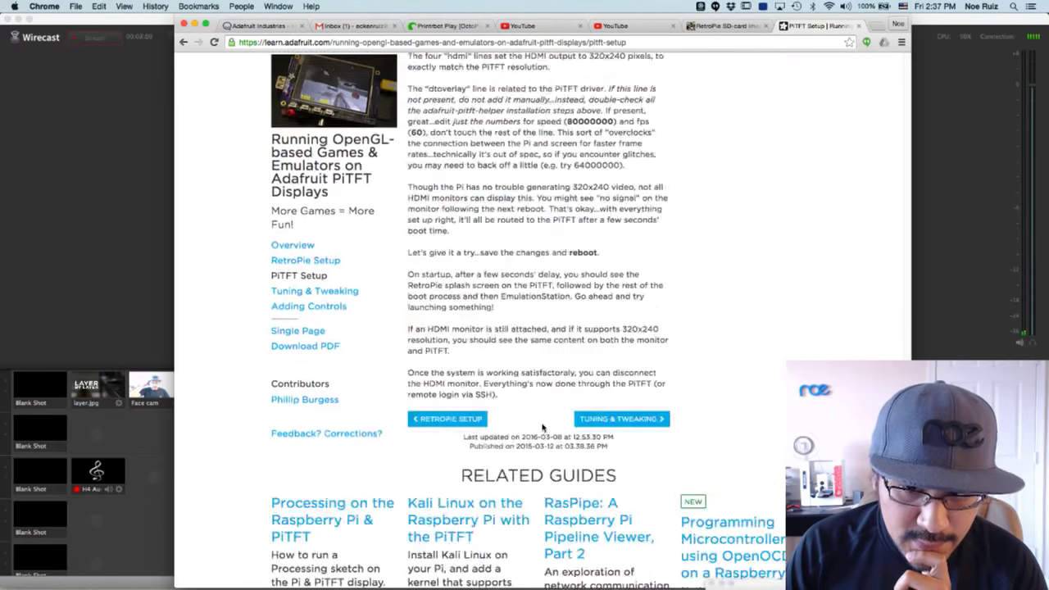
scroll(369, 319, up, 18)
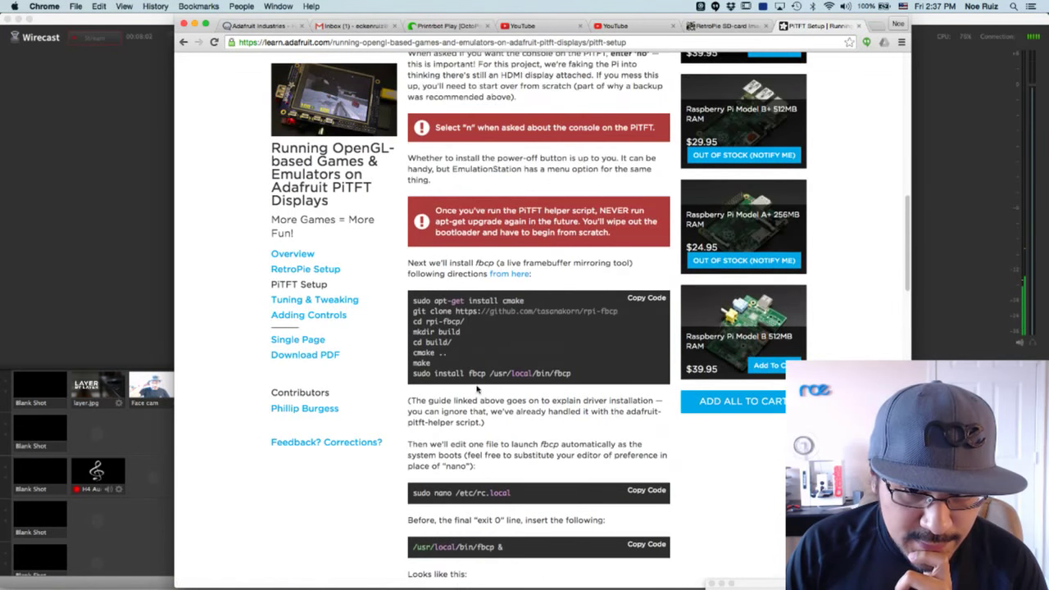
Open the guide's Tuning & Tweaking page and skim the overclocking and bigger text sections.
click(341, 301)
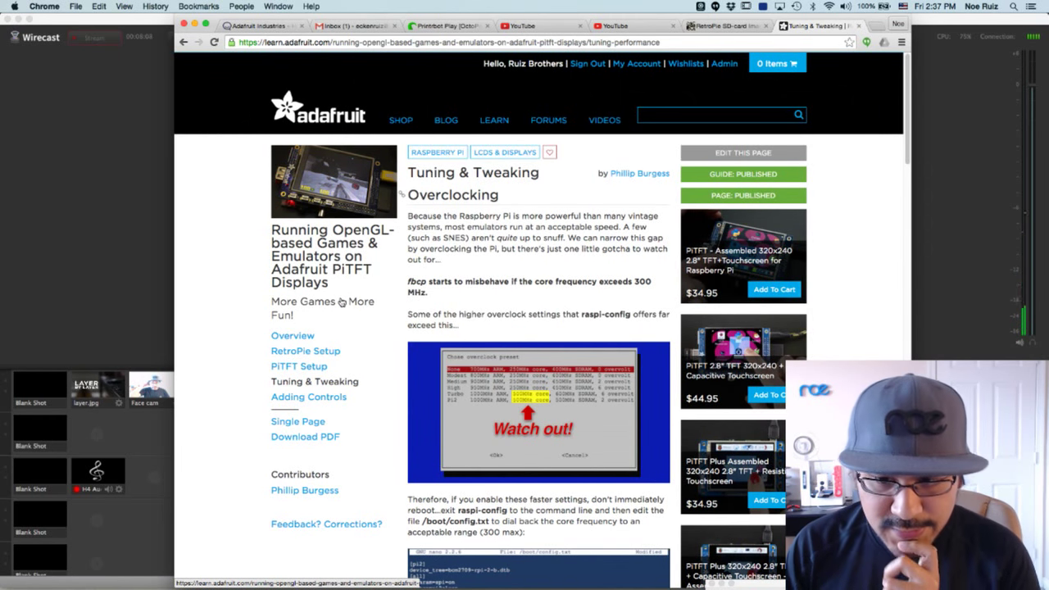
scroll(388, 322, down, 6)
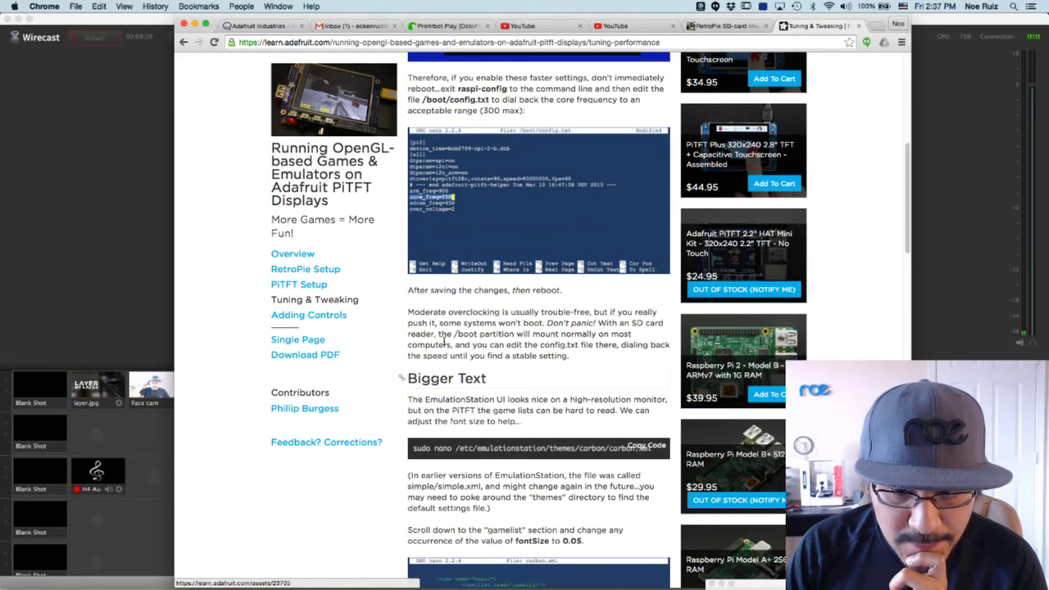
scroll(443, 344, up, 6)
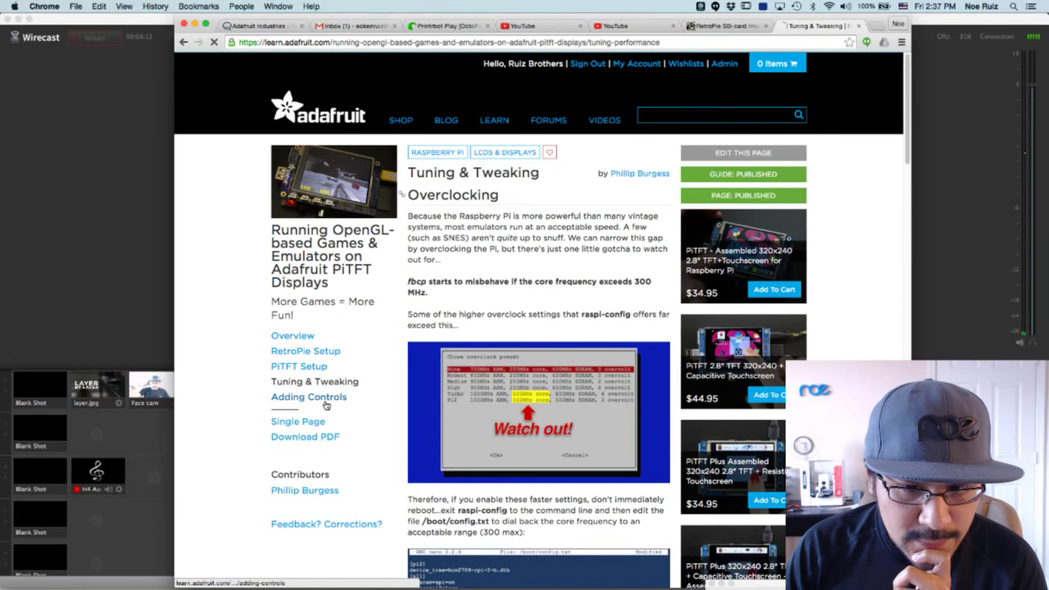
Open the guide's Adding Controls page and read how to download retrogame and edit the ioStandard table in retrogame.c.
click(307, 394)
scroll(561, 324, down, 1)
scroll(560, 325, down, 5)
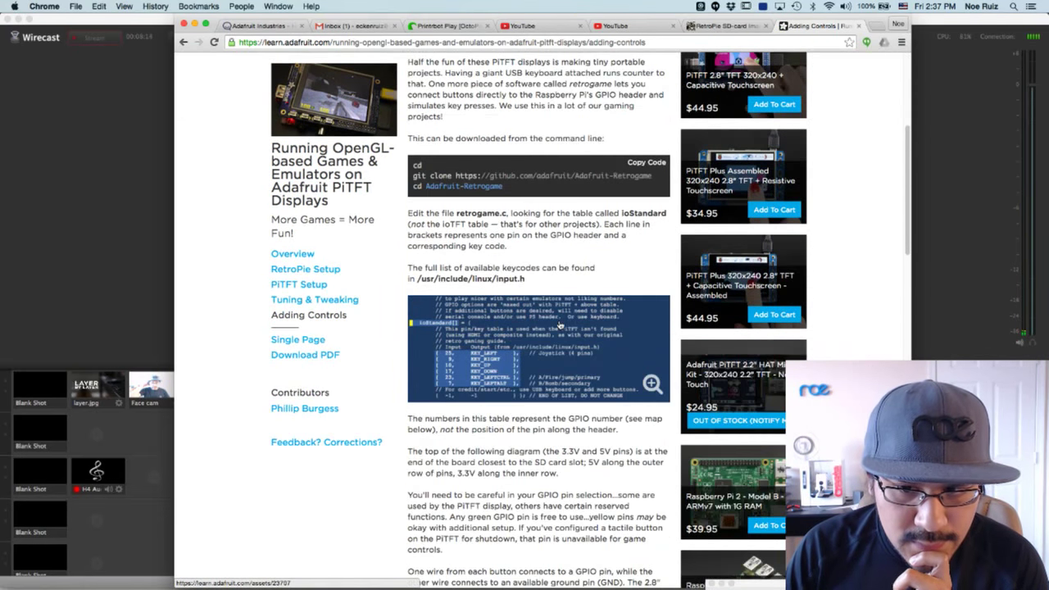
scroll(561, 323, down, 1)
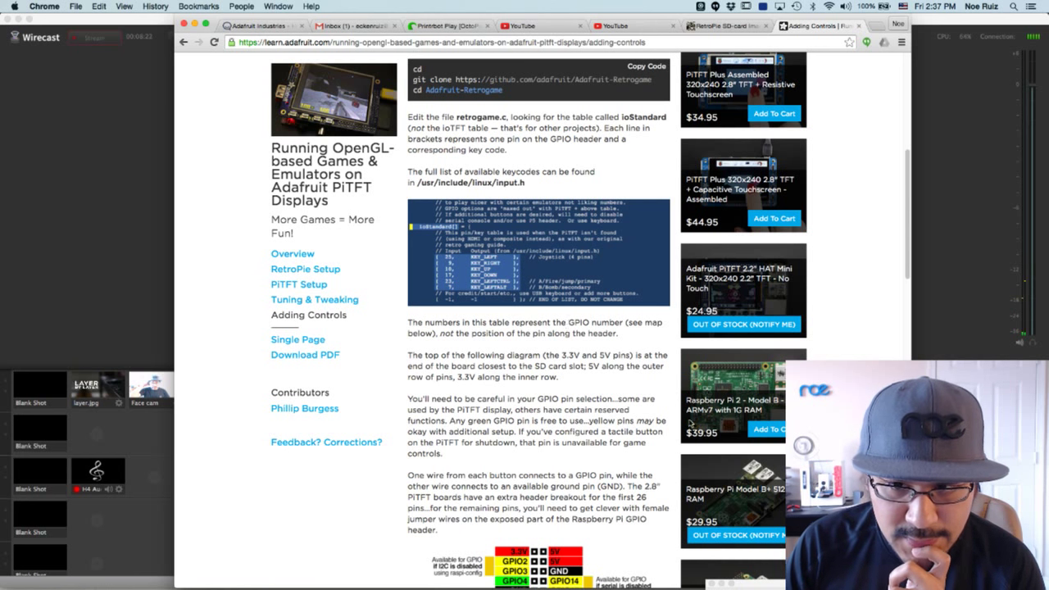
scroll(690, 423, down, 2)
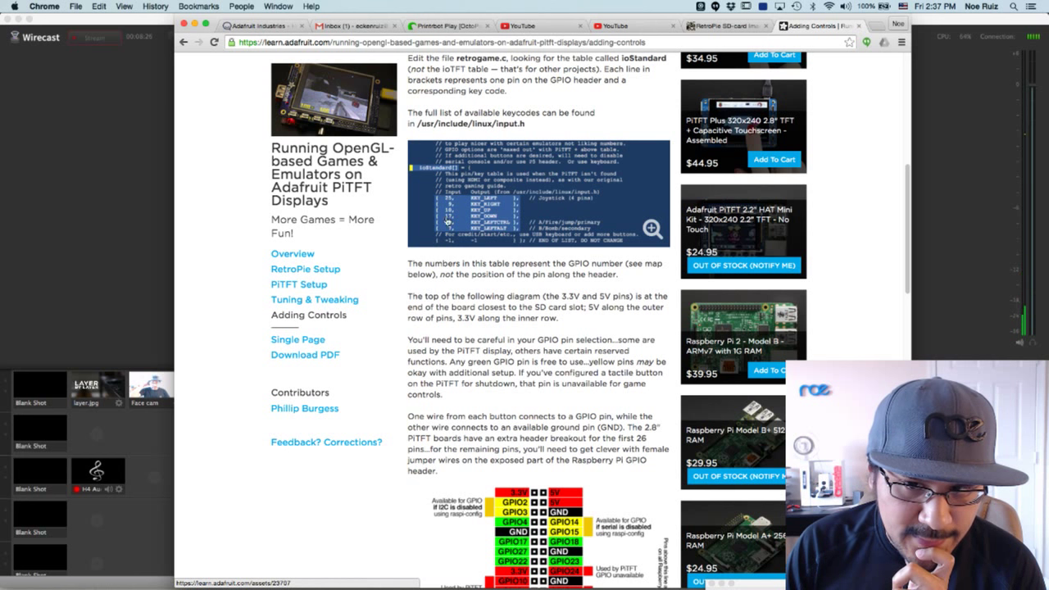
Read the explanation of the GPIO numbers in the ioStandard table and examine the GPIO availability diagram.
scroll(464, 193, up, 3)
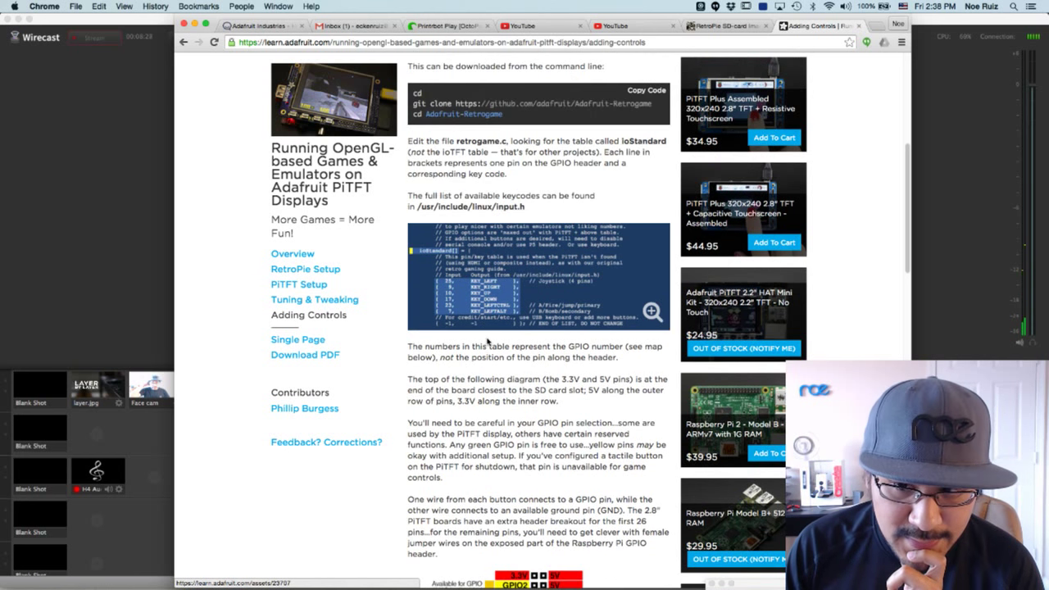
drag(409, 347, 644, 370)
click(635, 367)
scroll(633, 367, down, 10)
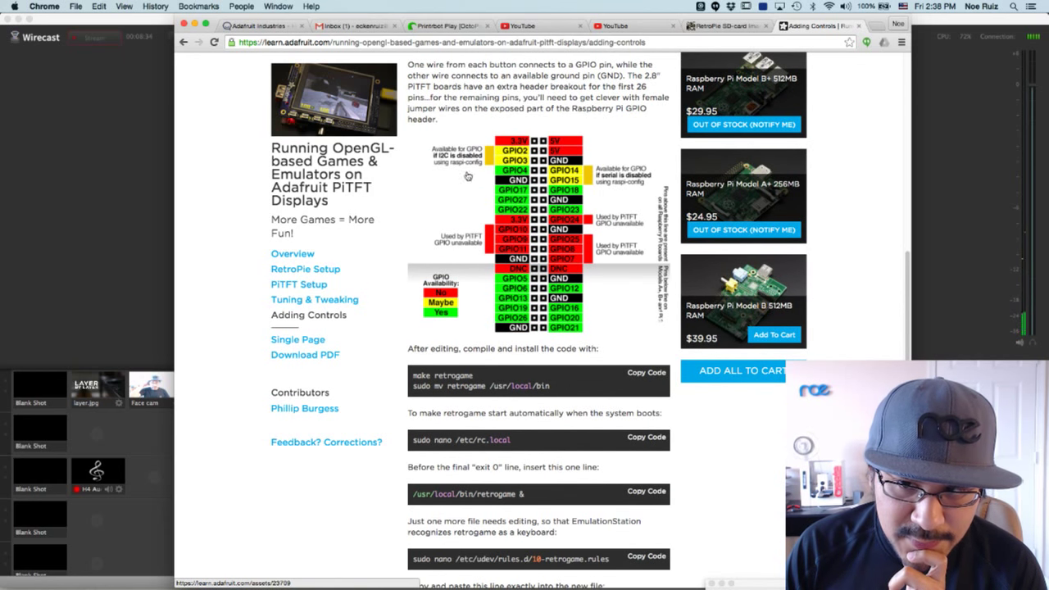
Read the Adding Controls instructions for compiling retrogame, editing /etc/rc.local and creating 10-retrogame.rules, and return to the page's start.
scroll(512, 266, down, 5)
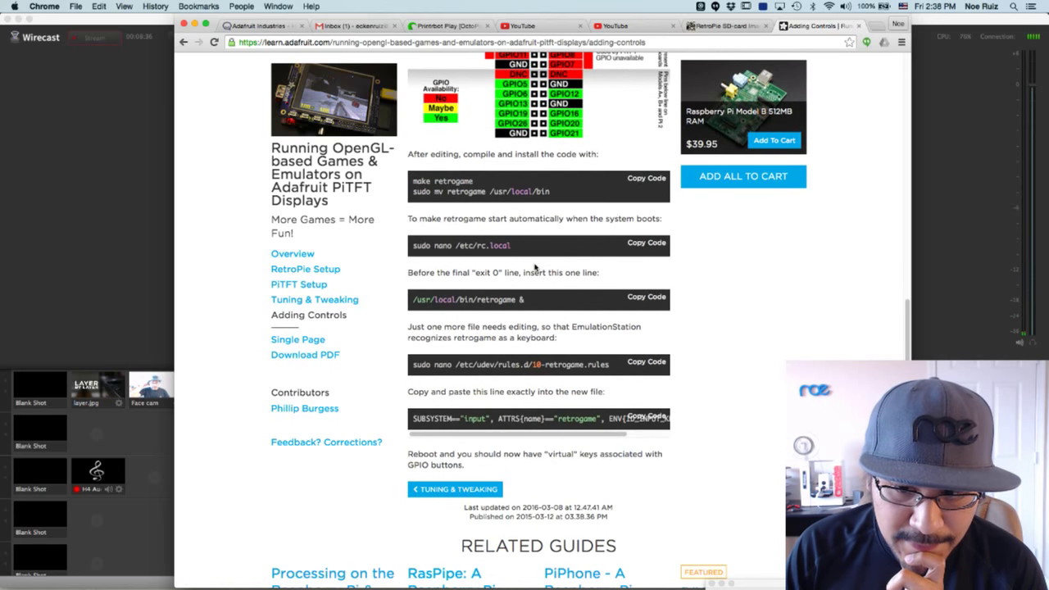
scroll(534, 264, up, 1)
scroll(534, 263, up, 10)
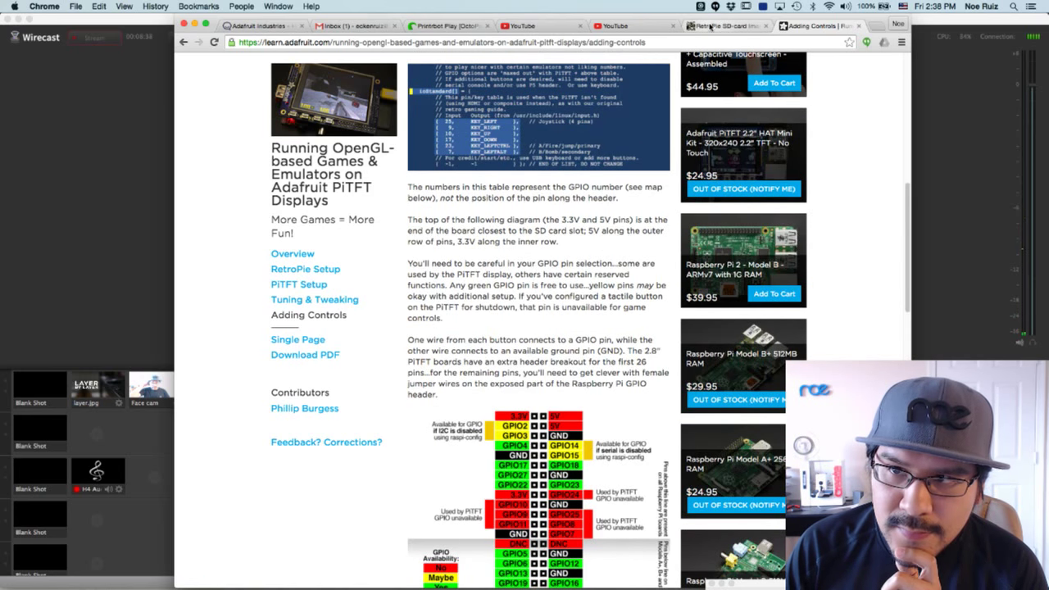
scroll(601, 157, up, 10)
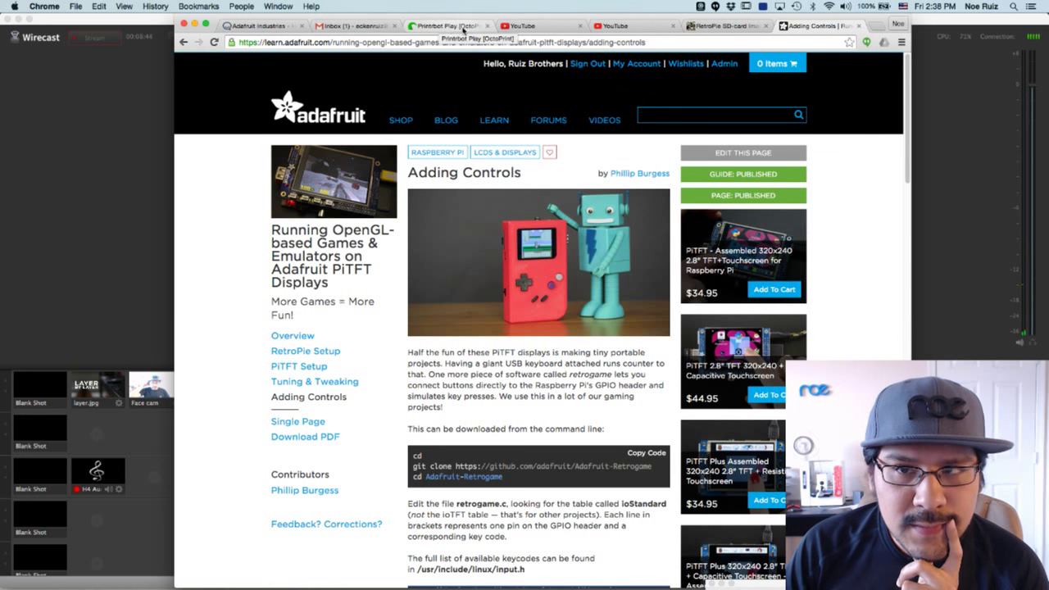
Switch to Wirecast, put the overhead workbench camera shot live, and return the broadcast to the local desktop shot.
click(951, 172)
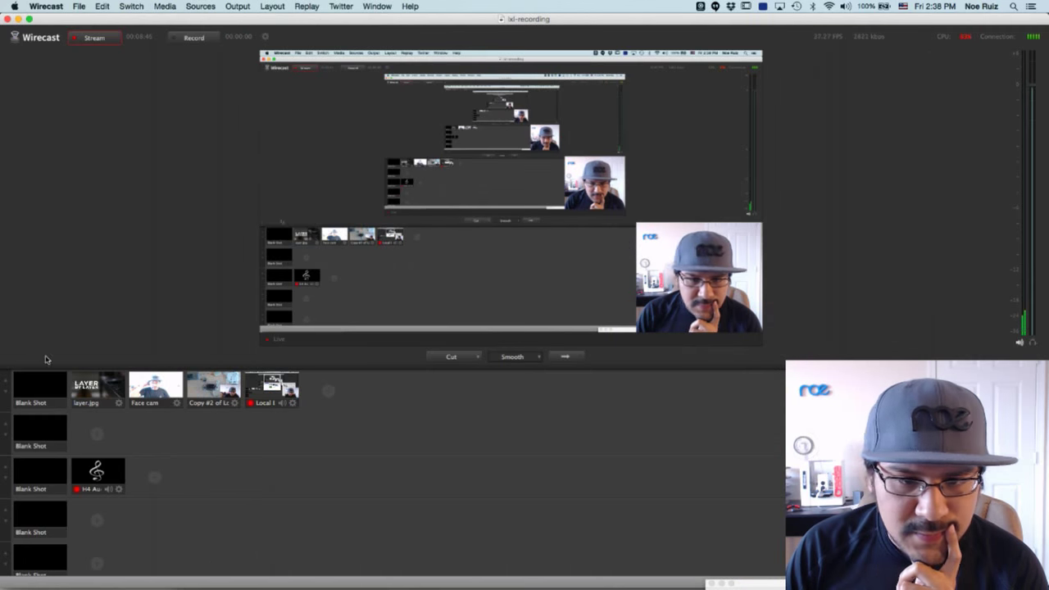
click(213, 387)
click(582, 359)
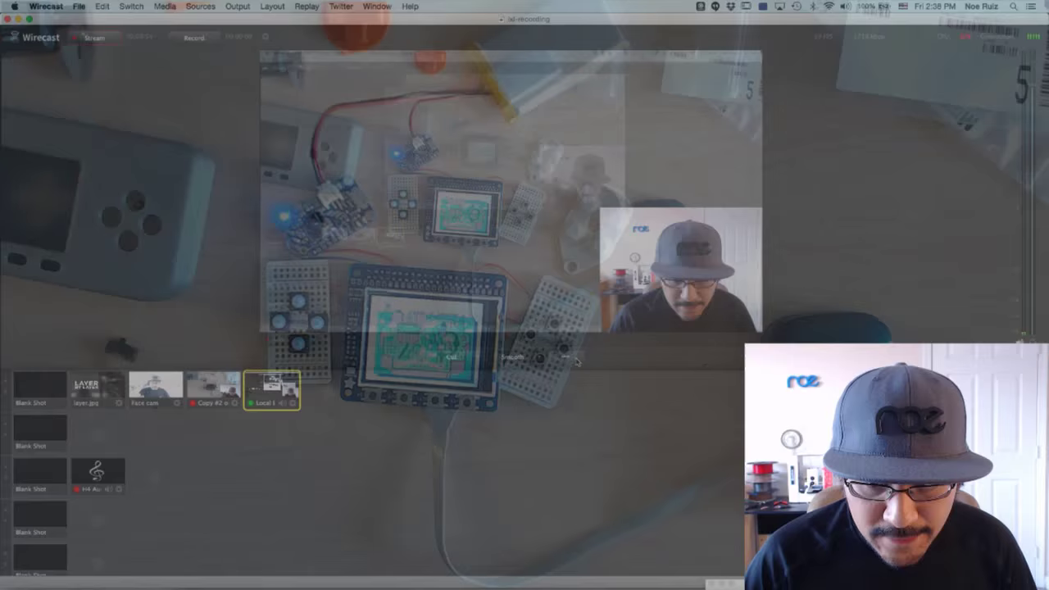
Switch to Fusion 360 and open the slide switch design from the PiGRRL 2 project.
key(super+Tab)
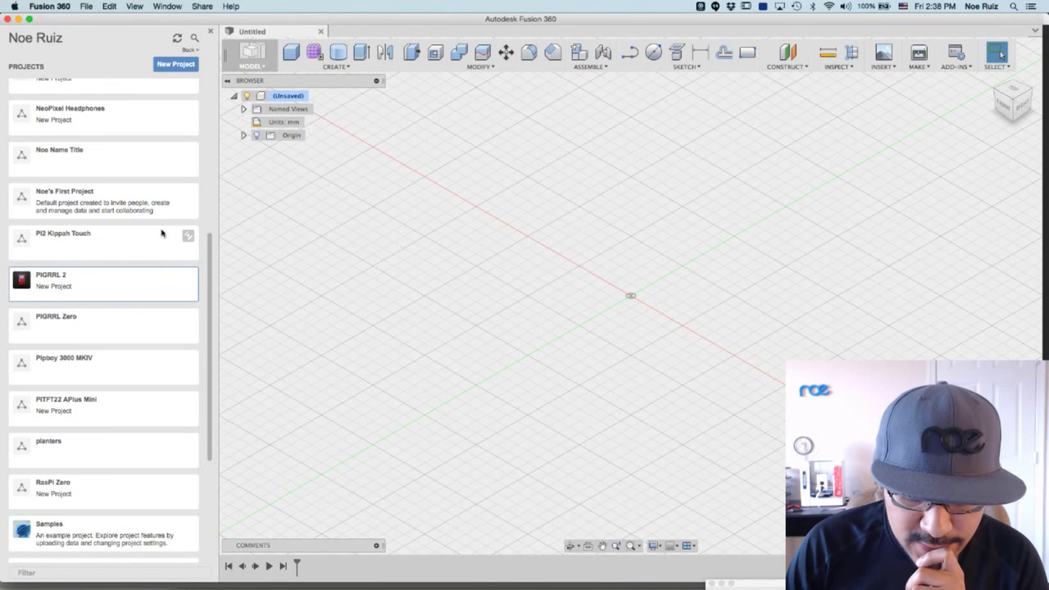
click(111, 286)
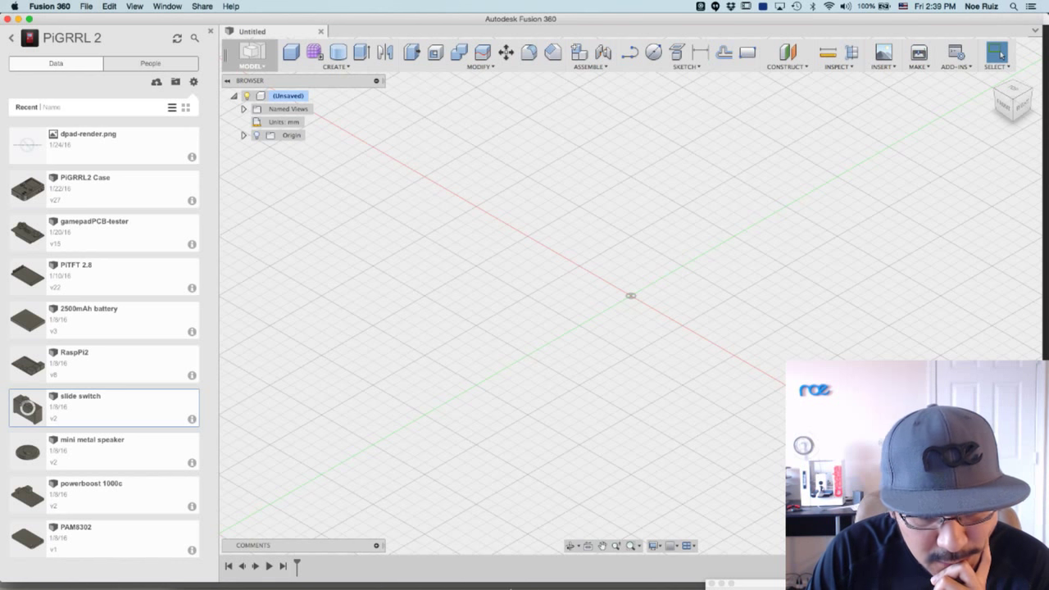
Switch to Chrome and read the viewers' messages in the YouTube live chat.
click(513, 589)
key(super+Tab)
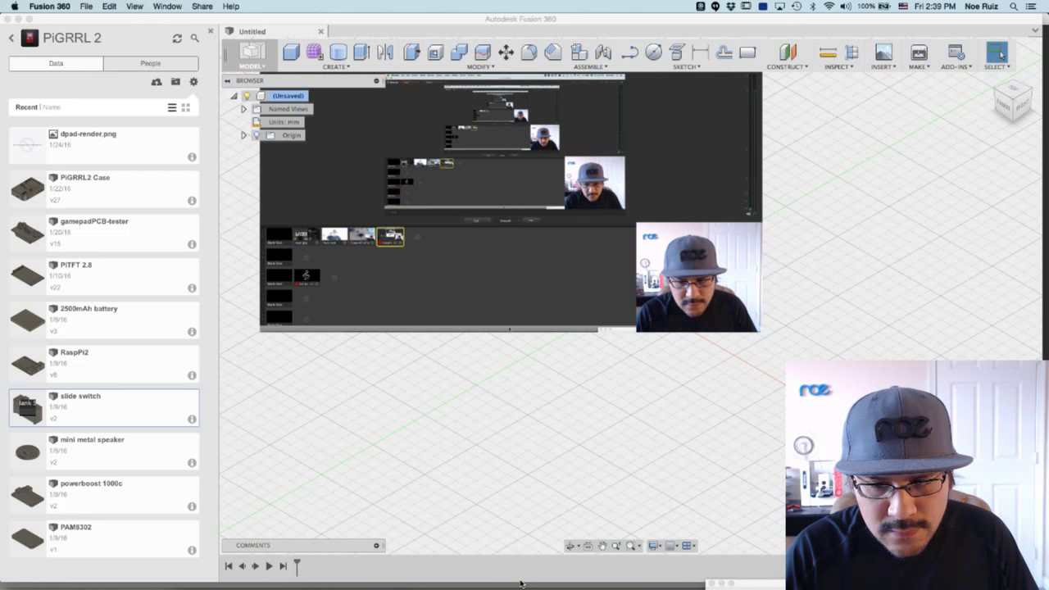
key(super+Tab)
key(super+Tab)
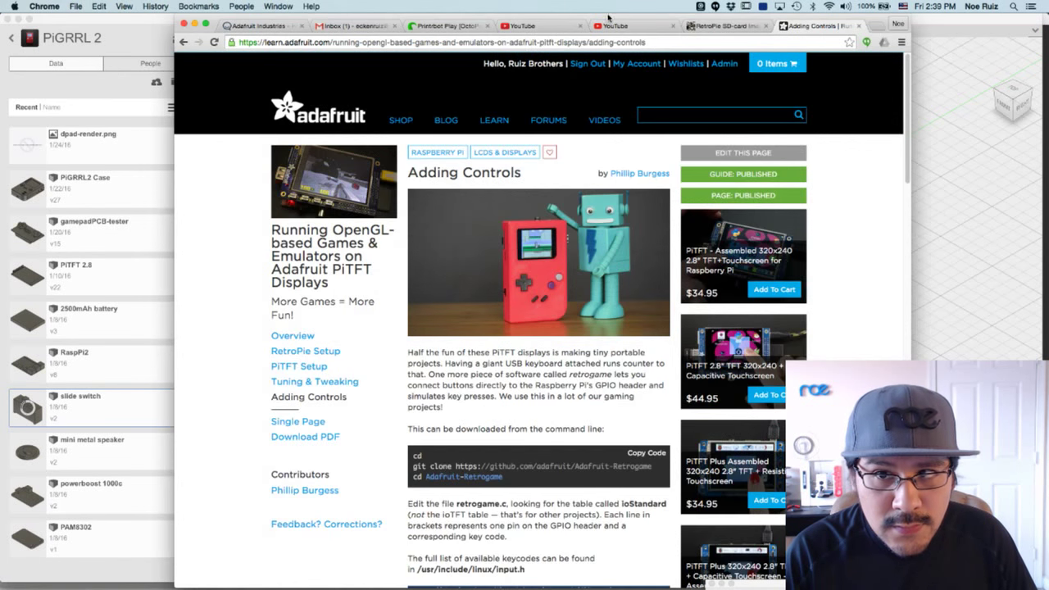
click(619, 25)
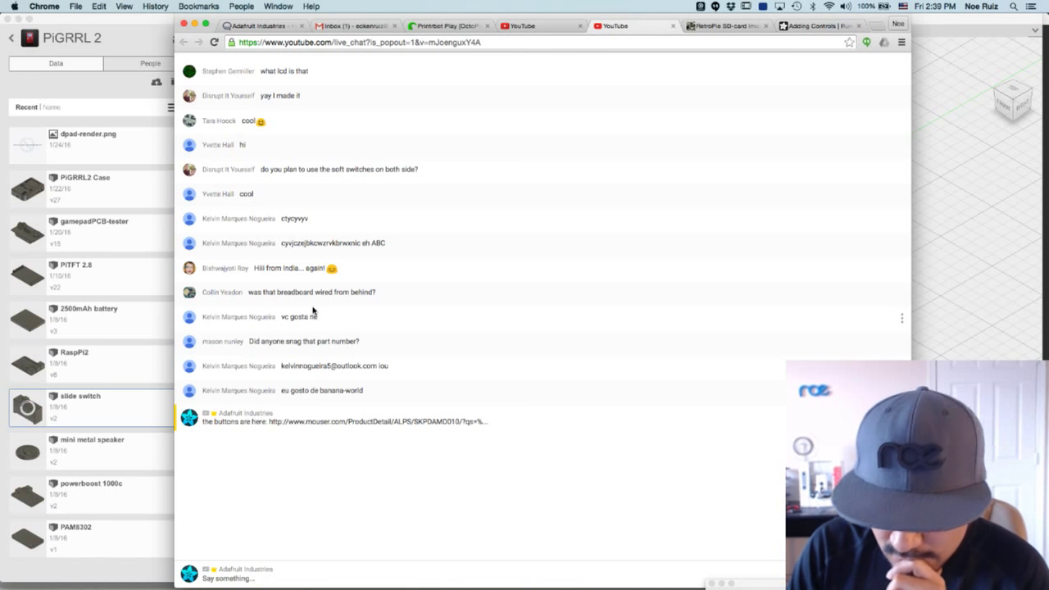
Switch back to Fusion 360 and save a copy of the slide switch design as "slide switch" in the PiGRRL Zero project.
key(super+Tab)
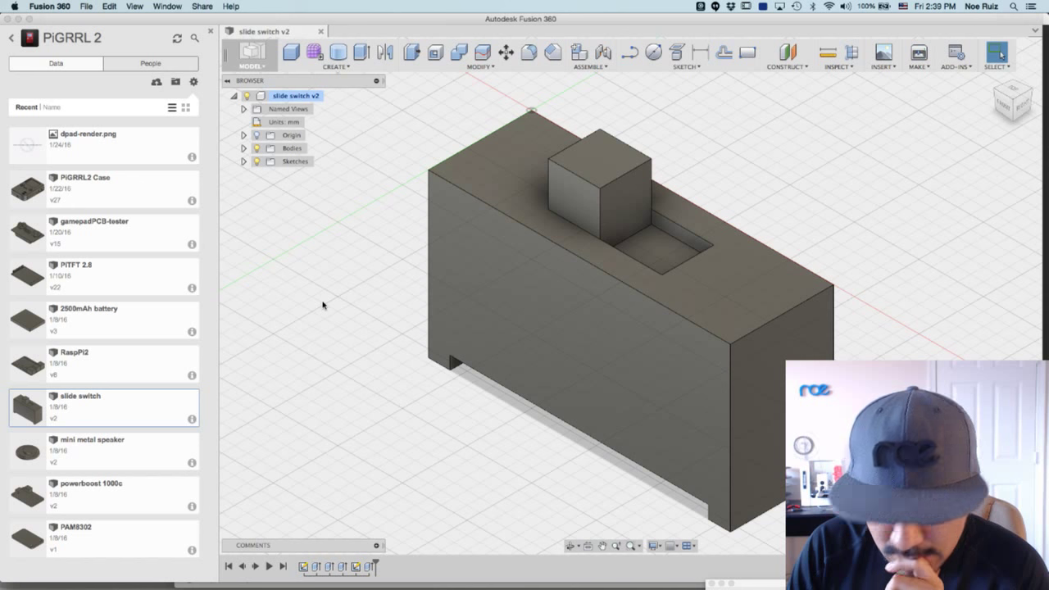
scroll(385, 272, down, 2)
scroll(409, 271, up, 3)
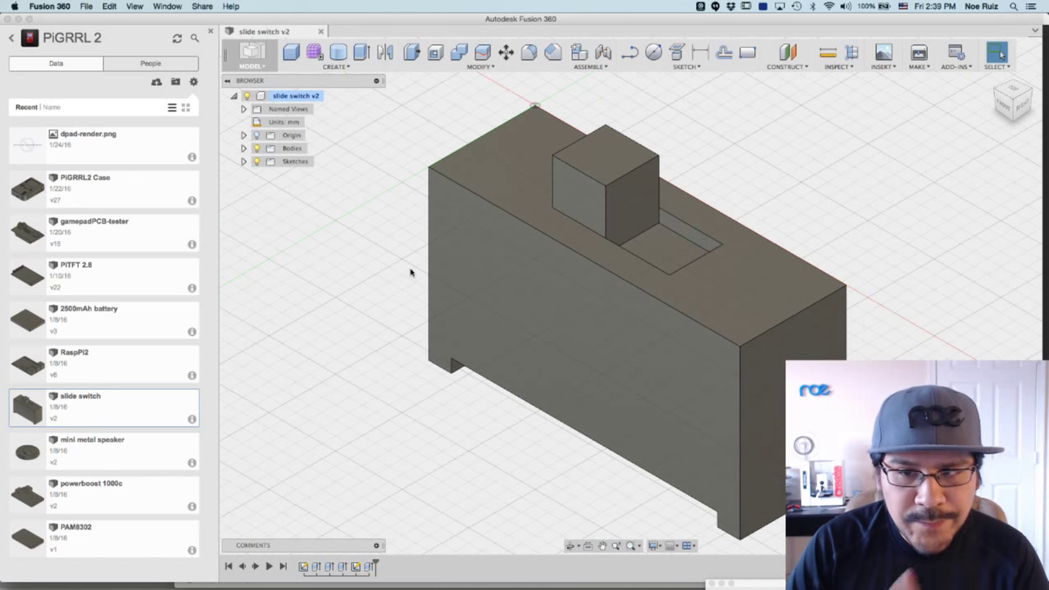
scroll(391, 272, down, 3)
scroll(392, 272, down, 2)
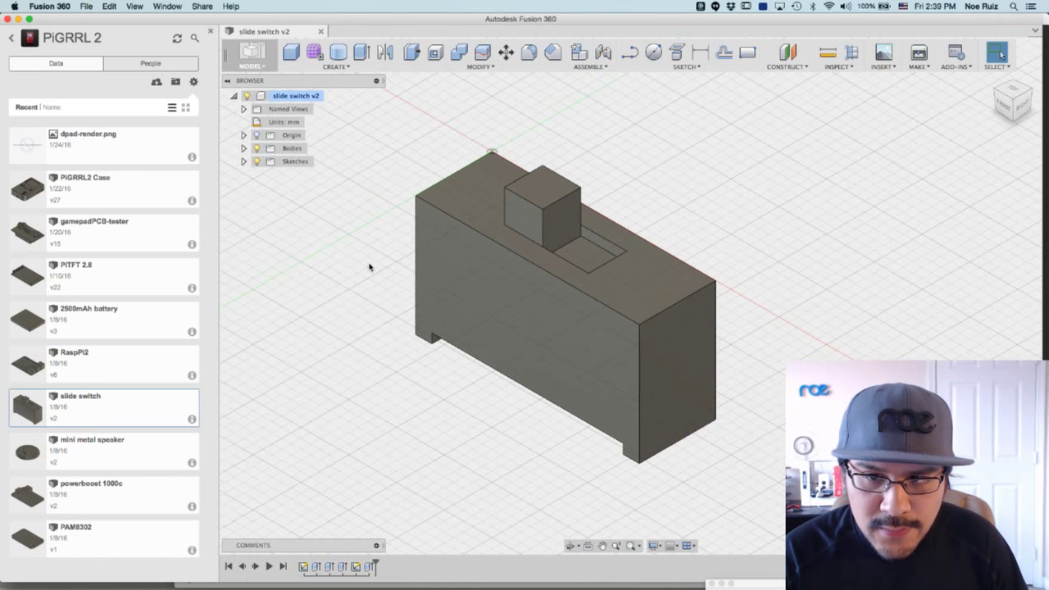
click(115, 5)
click(87, 6)
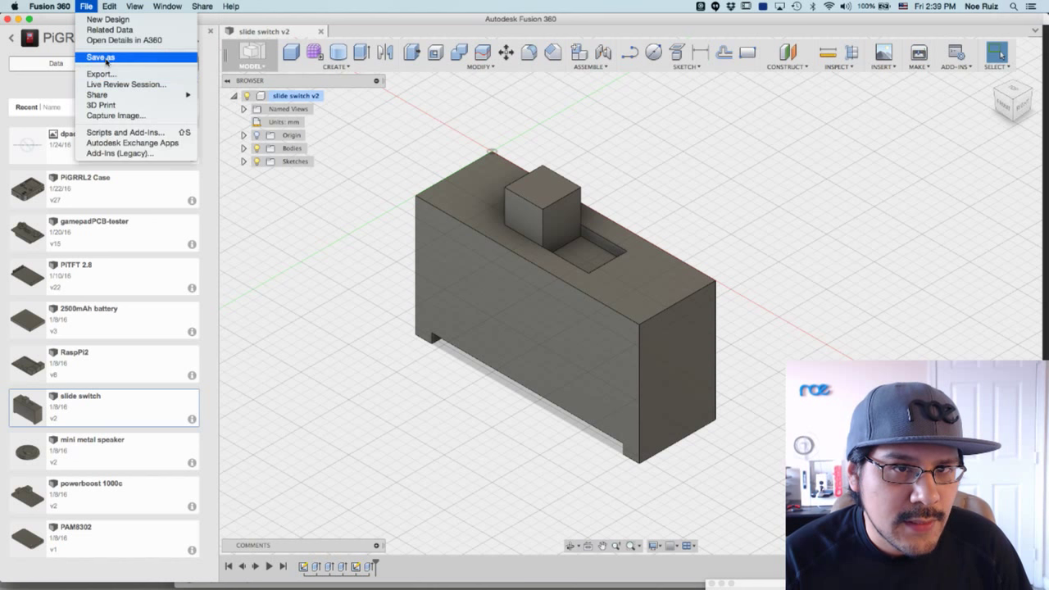
click(106, 58)
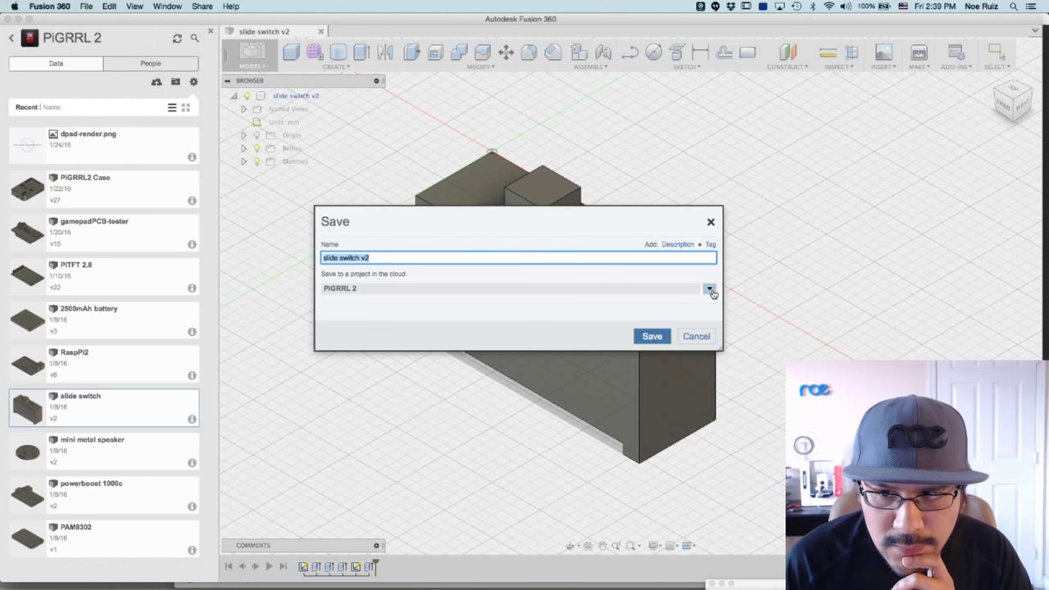
click(710, 289)
click(362, 366)
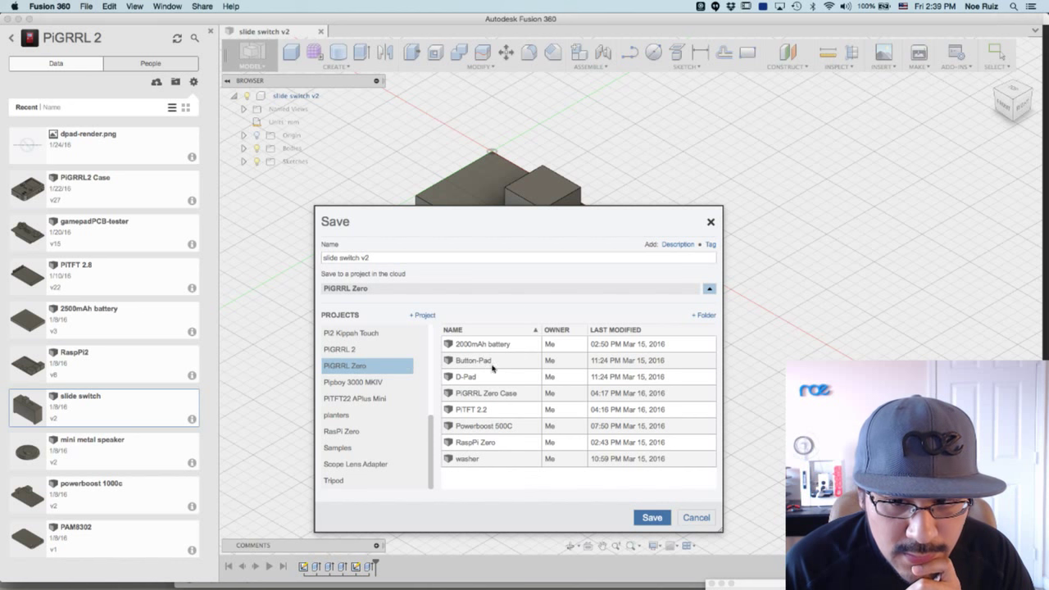
click(374, 257)
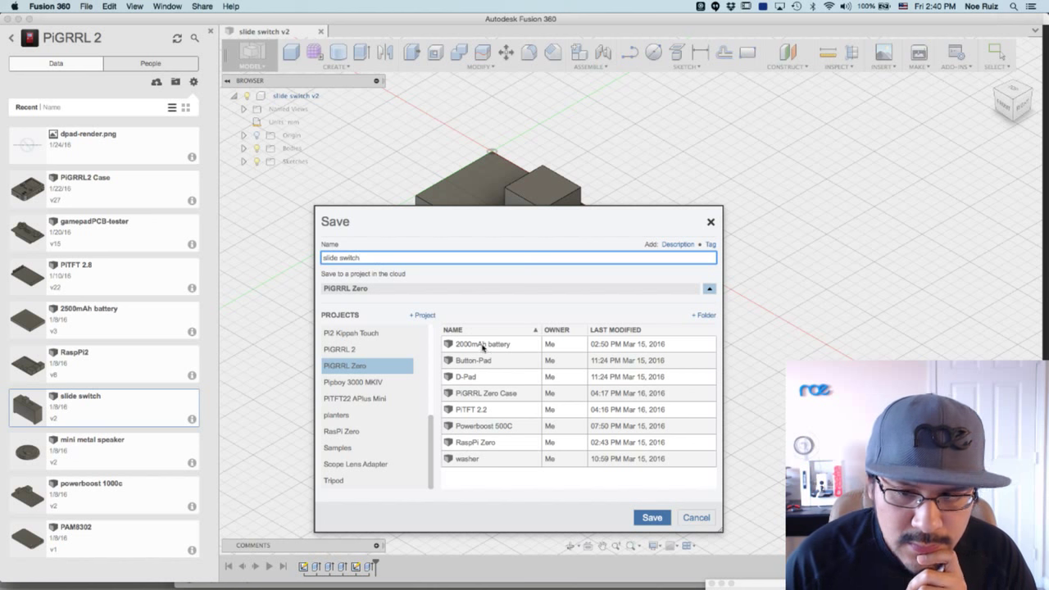
click(652, 517)
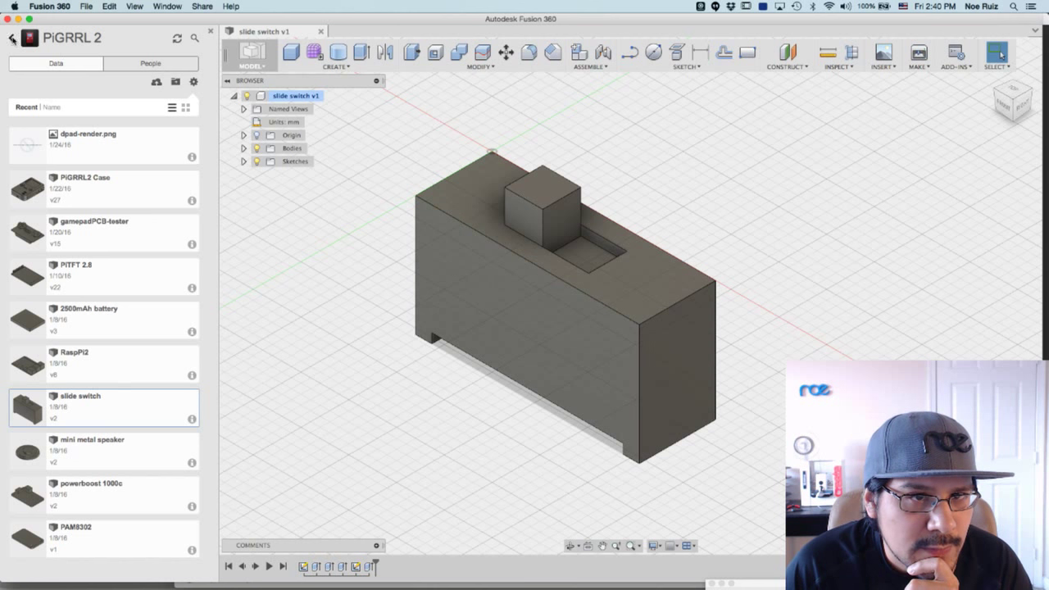
Go to the PiGRRL Zero project and open the PiGRRL Zero Case design.
click(12, 38)
scroll(123, 311, up, 1)
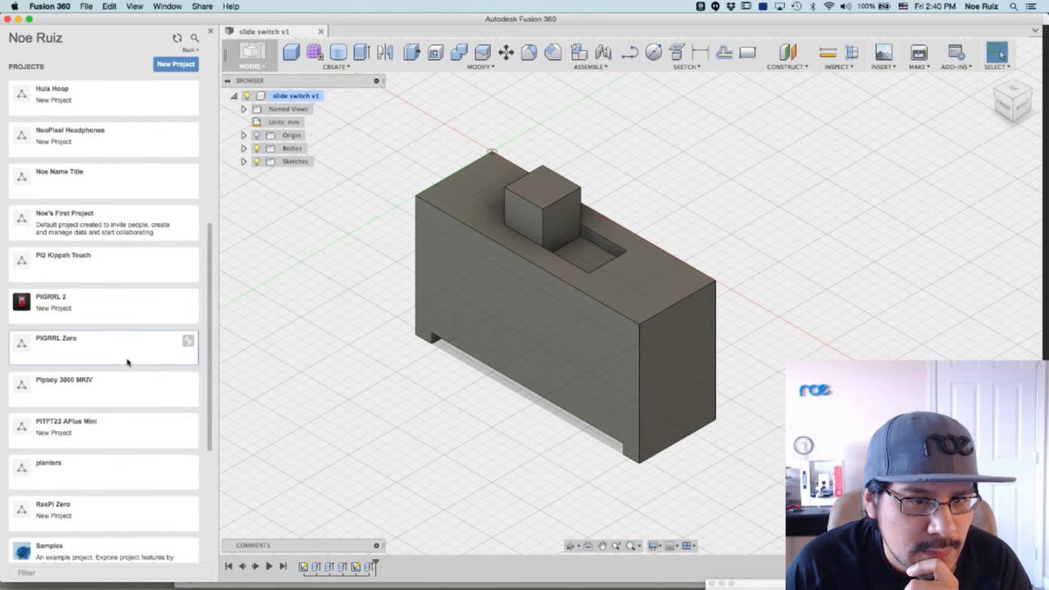
click(127, 361)
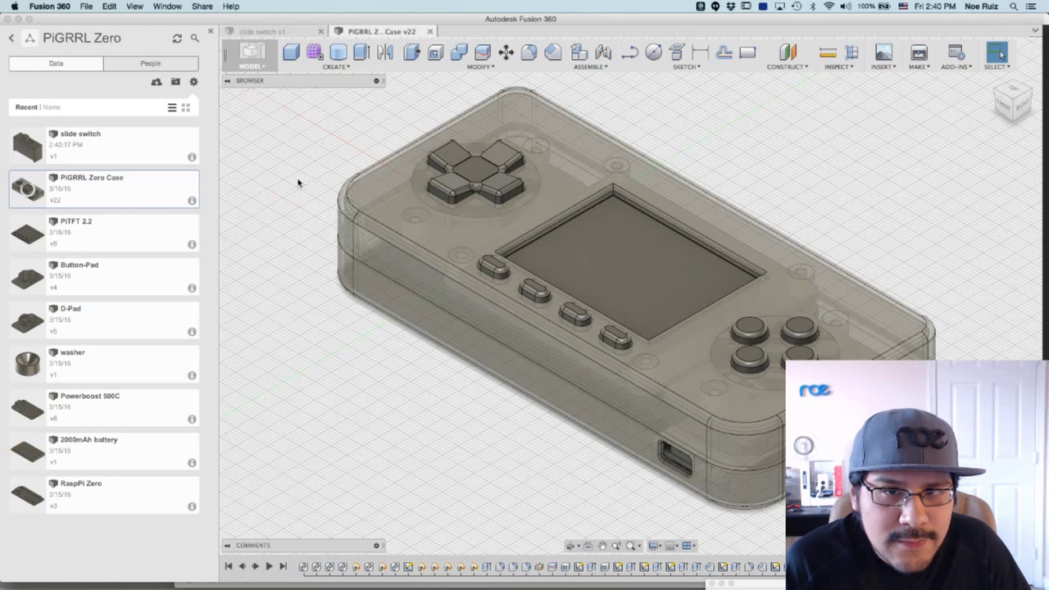
View the case from the top and insert the slide switch into the current design.
click(1007, 92)
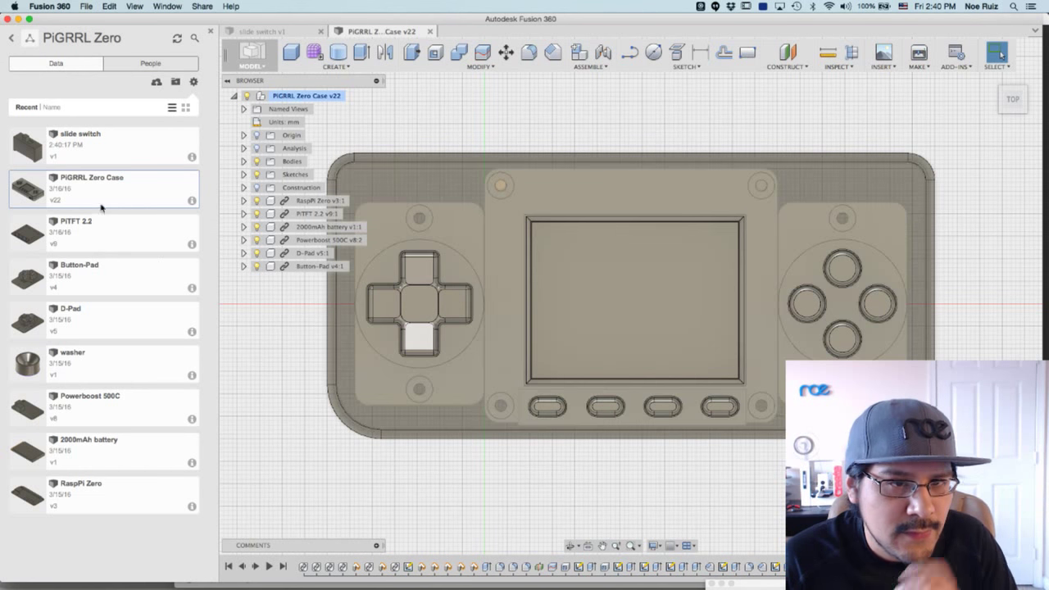
right_click(118, 152)
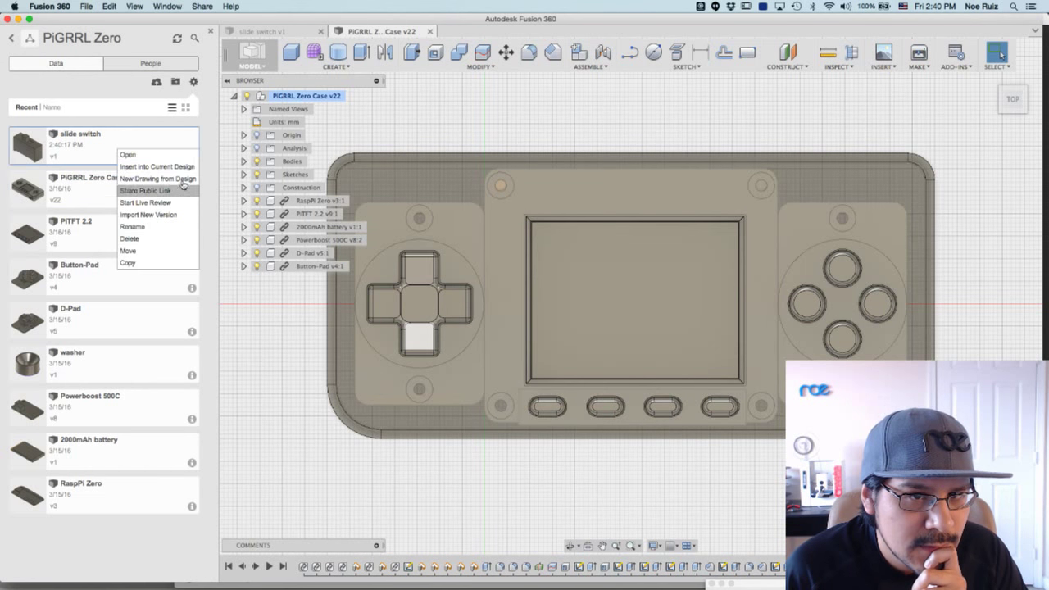
click(155, 167)
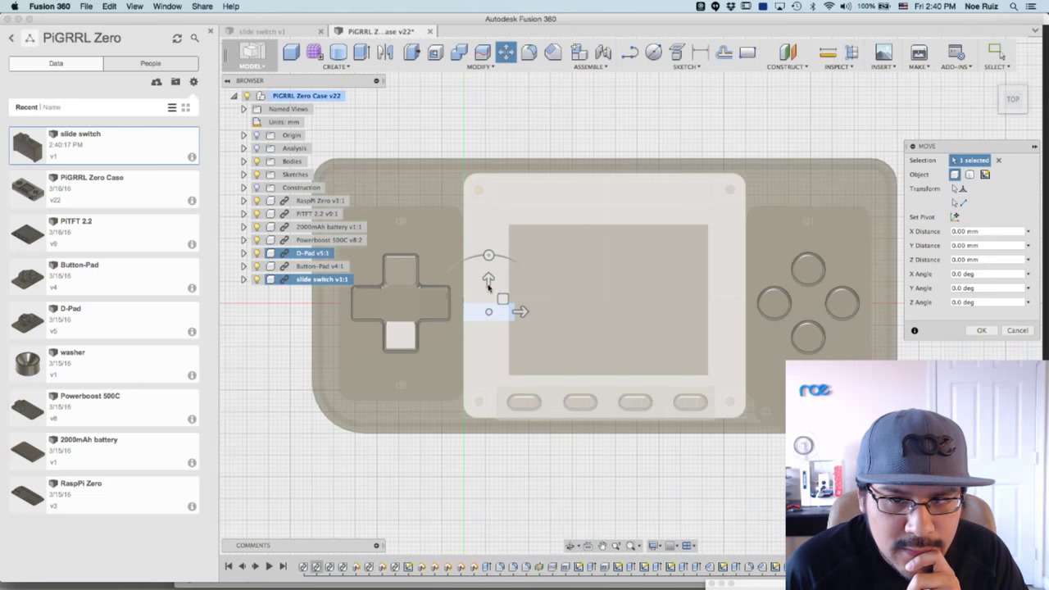
Move the inserted slide switch 83 mm along X to the action-button end of the case.
scroll(574, 299, down, 5)
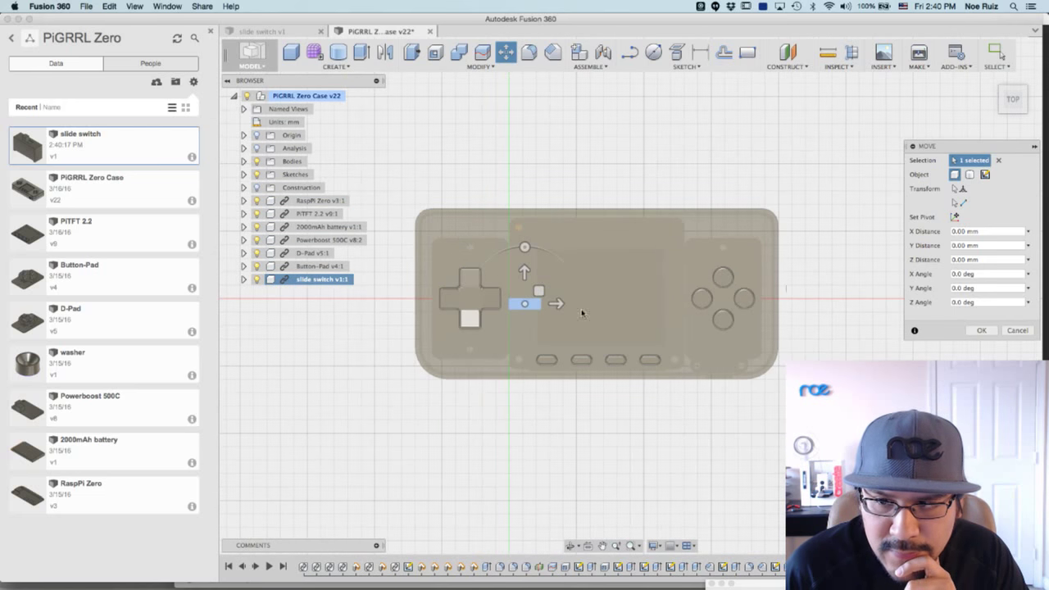
scroll(586, 311, up, 3)
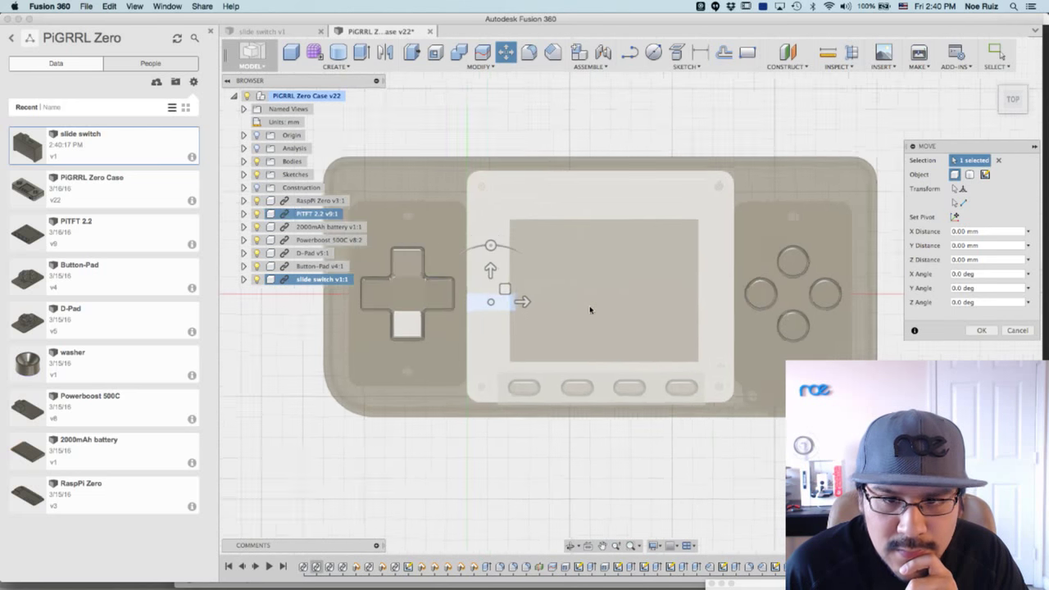
scroll(590, 310, up, 2)
drag(516, 302, 889, 302)
scroll(719, 398, up, 6)
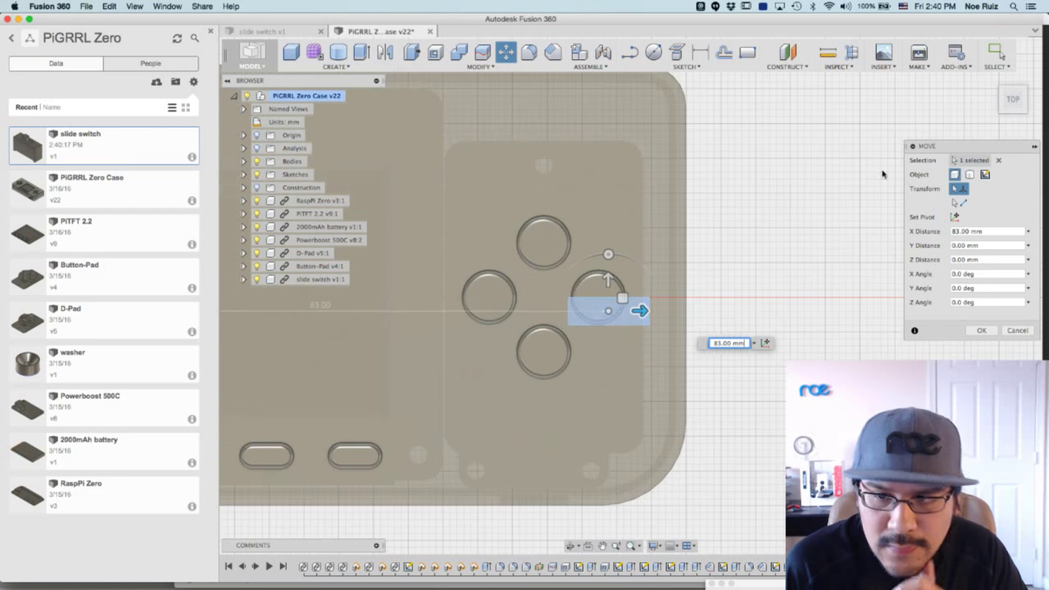
Rotate the slide switch 270 degrees about X in the right-side view so that it lies on its side.
click(1013, 118)
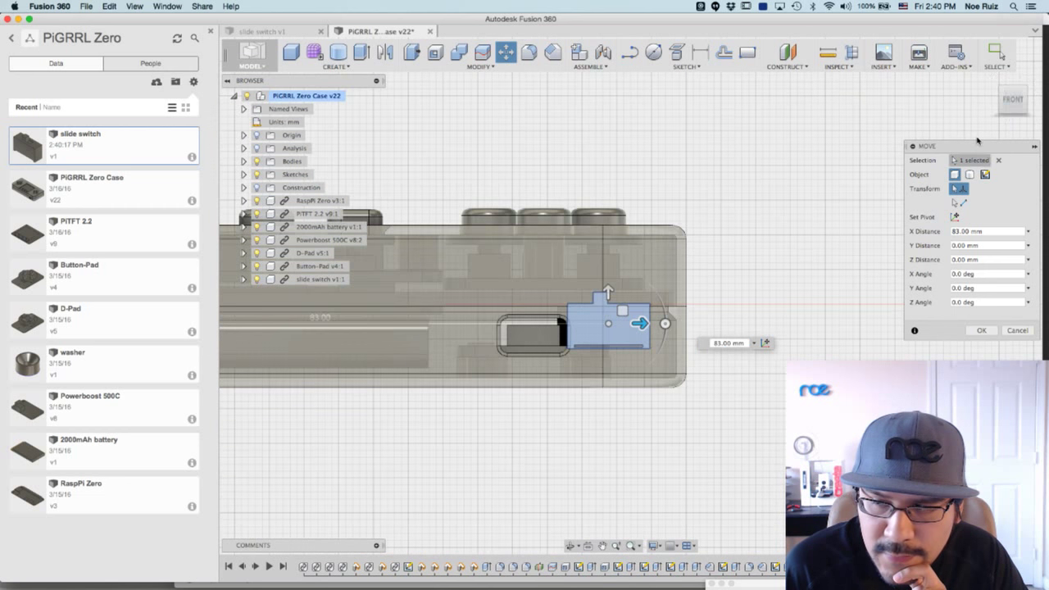
click(1034, 99)
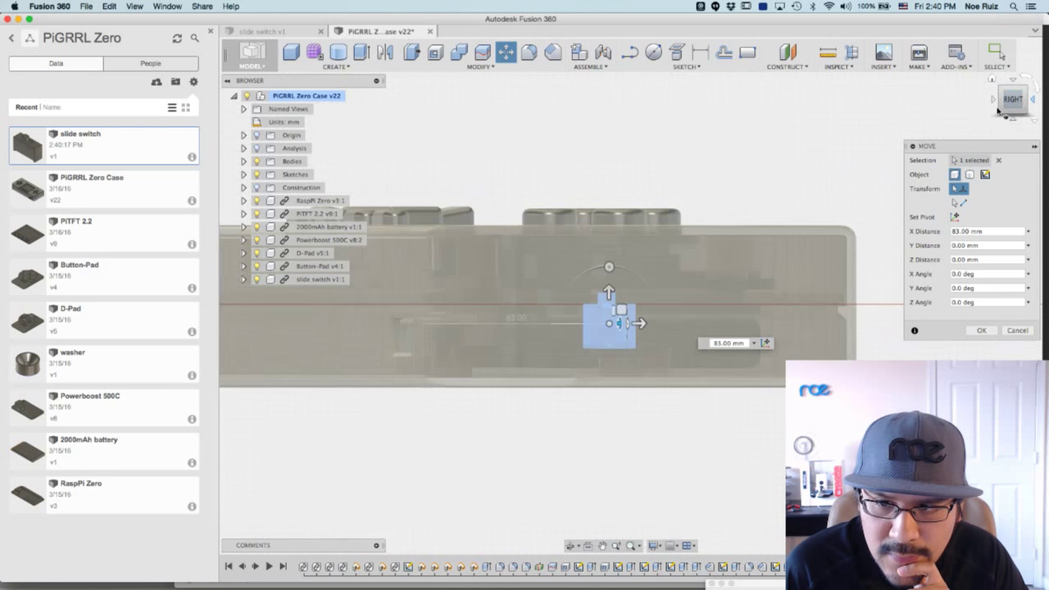
drag(616, 268, 685, 325)
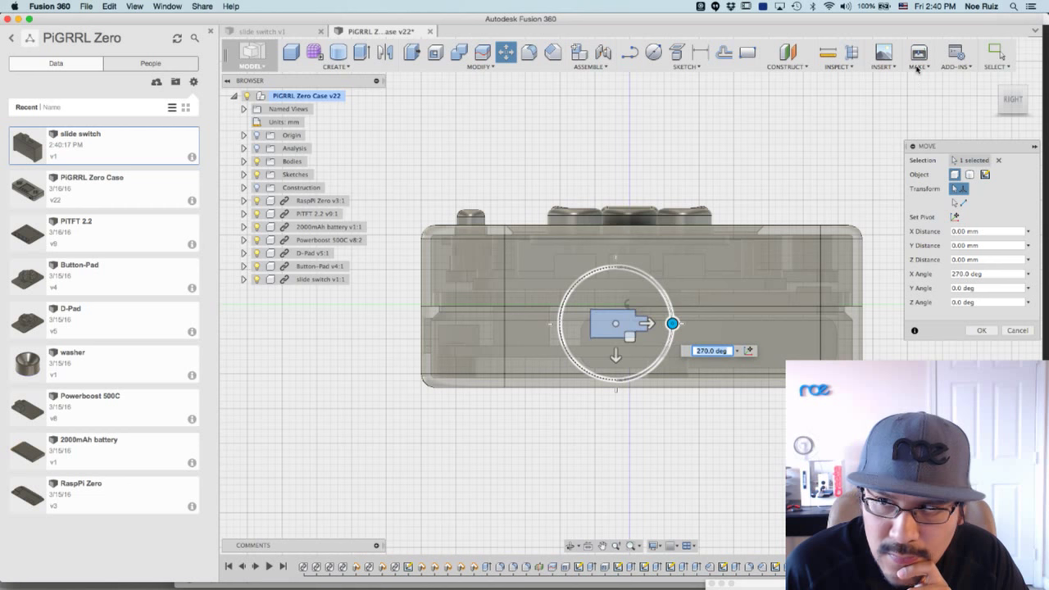
Rotate the slide switch 90 degrees about Y in the top view so its slider faces the case's outer side wall.
click(993, 82)
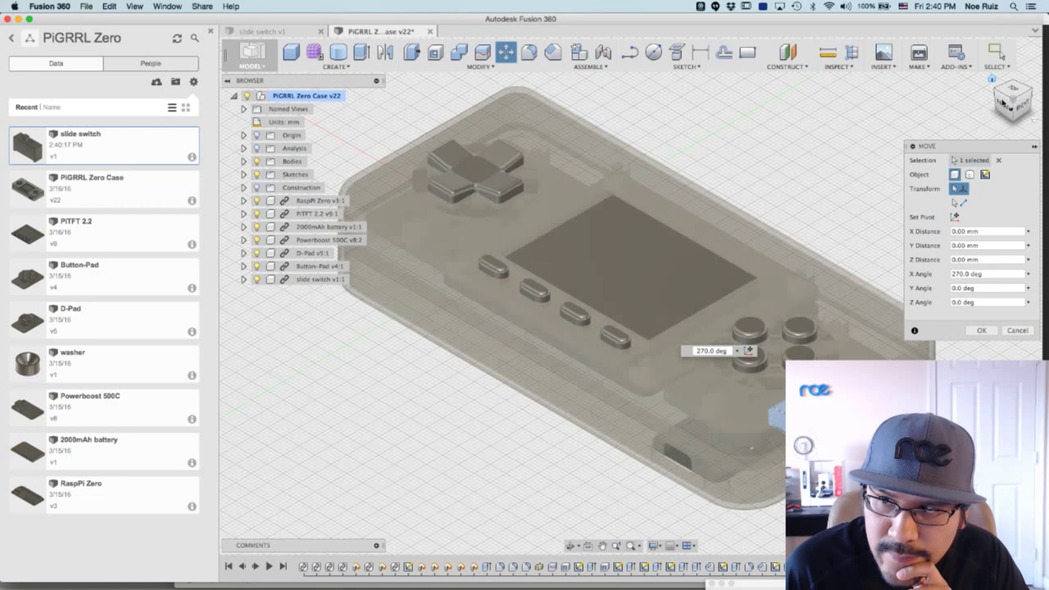
click(1014, 89)
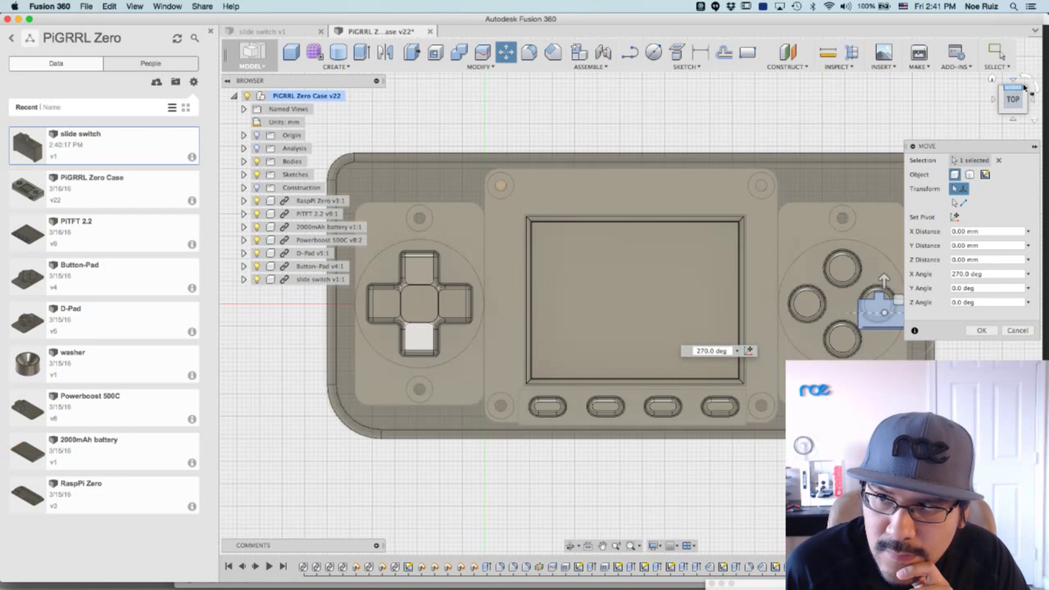
scroll(844, 287, up, 6)
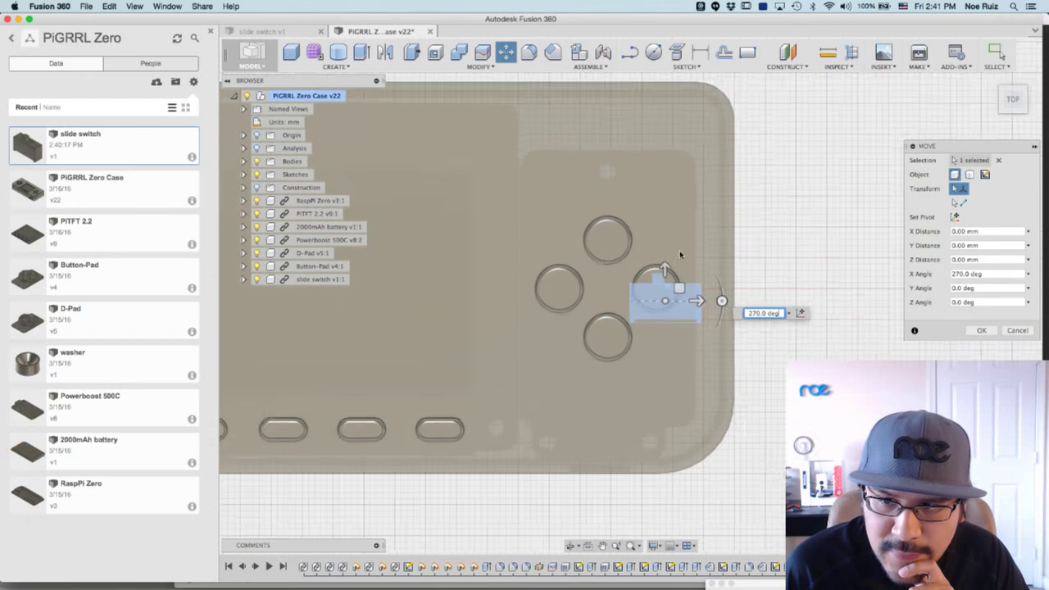
drag(719, 309, 661, 368)
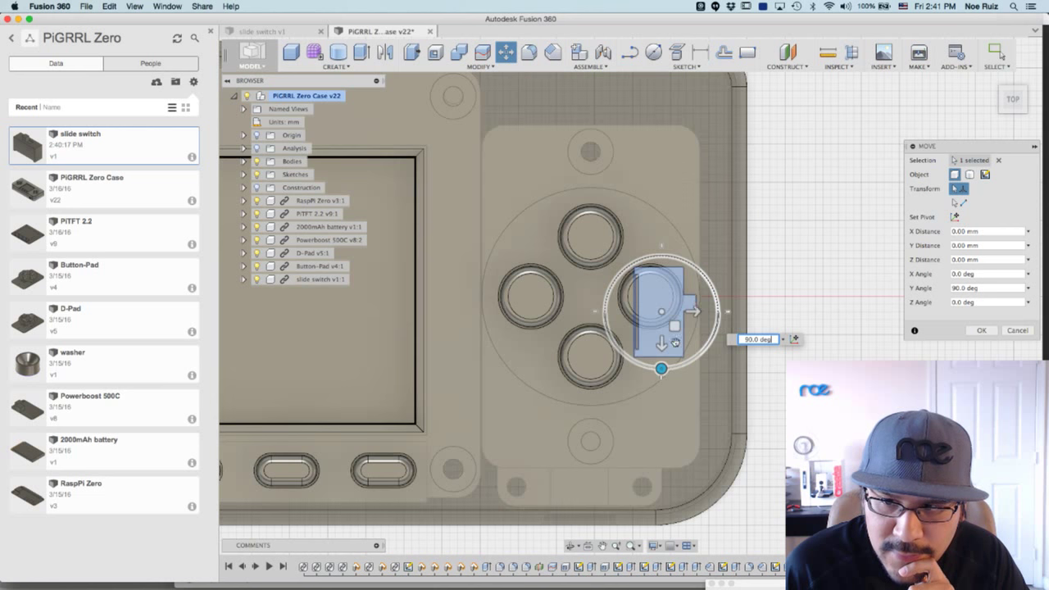
Move the slide switch 8 mm along Z into the case's side wall and shift it -2 mm along X.
drag(692, 311, 752, 312)
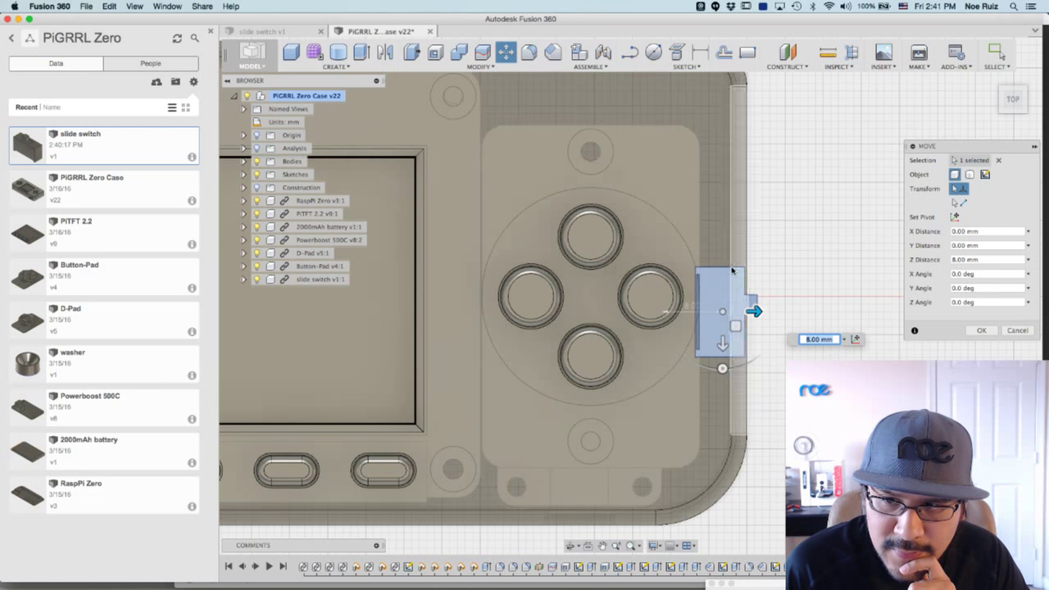
scroll(728, 336, up, 2)
mouse_move(722, 353)
mouse_down()
mouse_move(721, 300)
mouse_move(724, 335)
mouse_up()
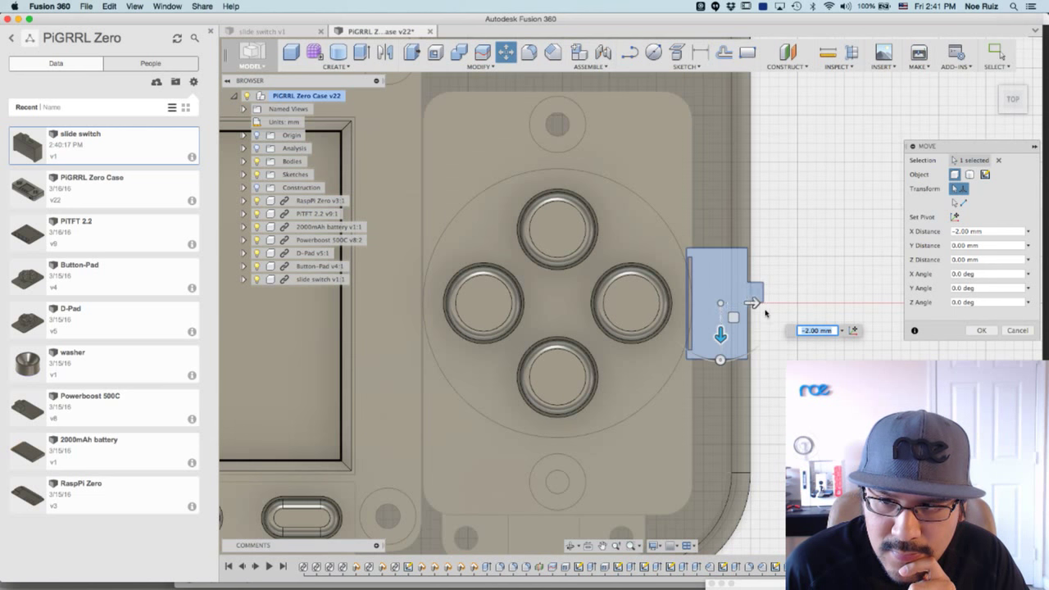
Adjust the slide switch's X distance to -1.90 mm so it sits closer to the outer face of the case wall.
scroll(766, 312, up, 10)
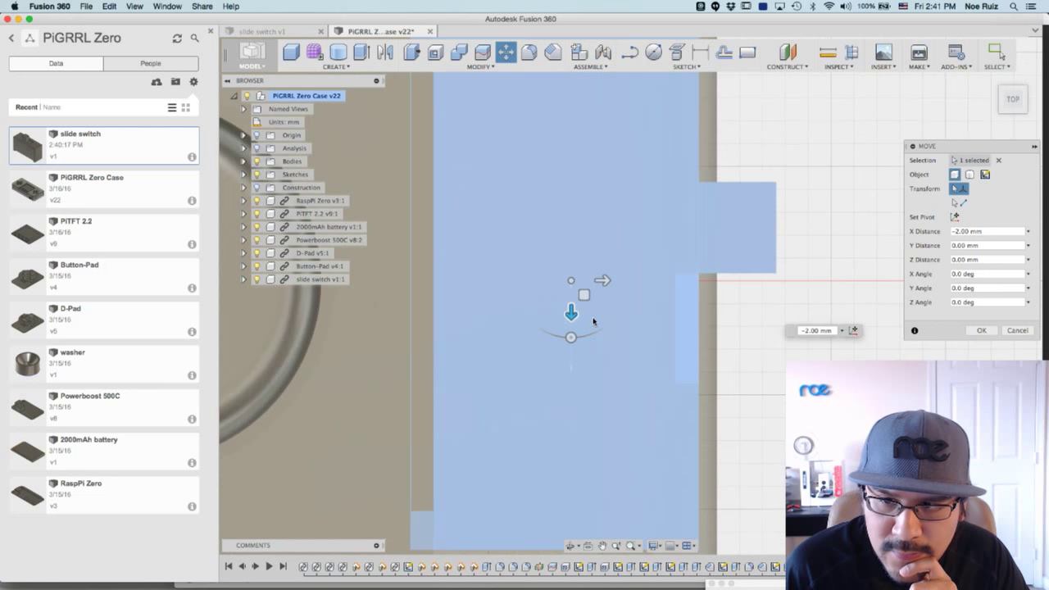
drag(571, 313, 574, 314)
scroll(615, 286, down, 5)
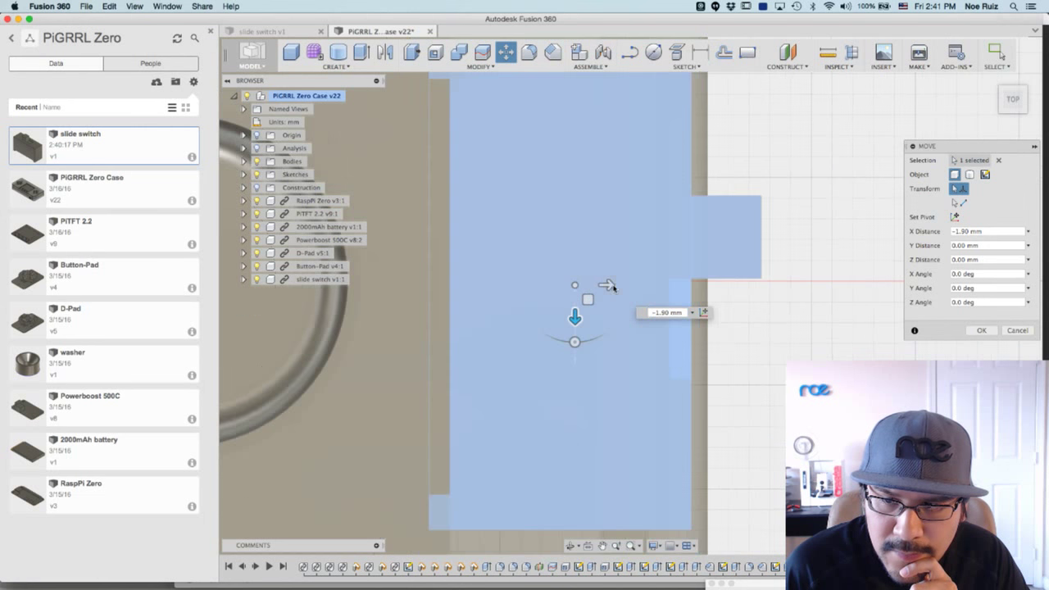
Move the slide switch 0.40 mm along Z to align its body with the case's outer wall face.
scroll(602, 291, up, 2)
drag(602, 293, 619, 293)
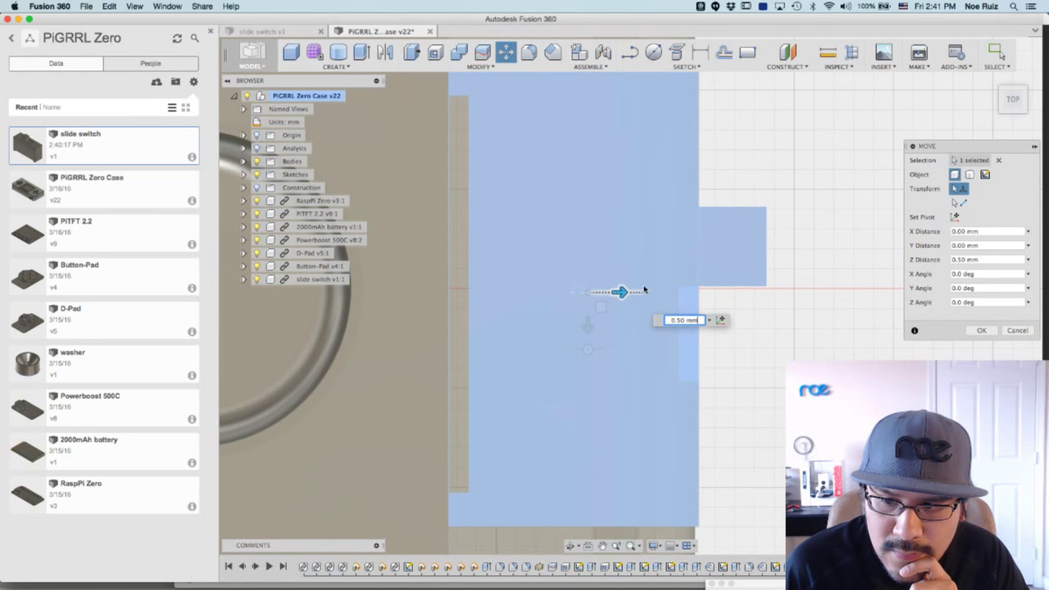
scroll(718, 356, up, 5)
middle_drag(703, 419, 752, 222)
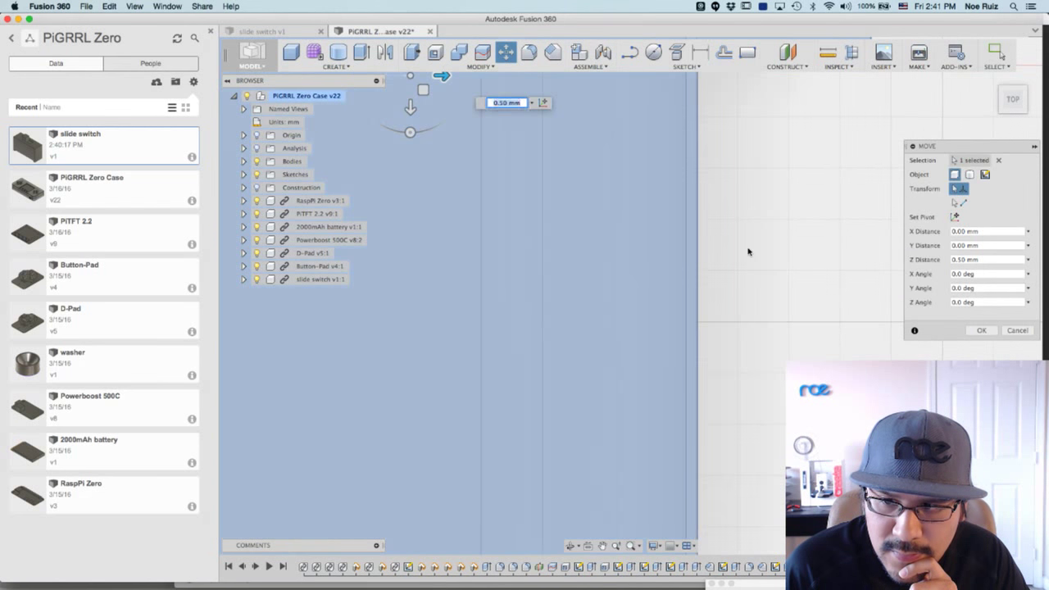
scroll(748, 251, down, 2)
middle_drag(539, 156, 534, 235)
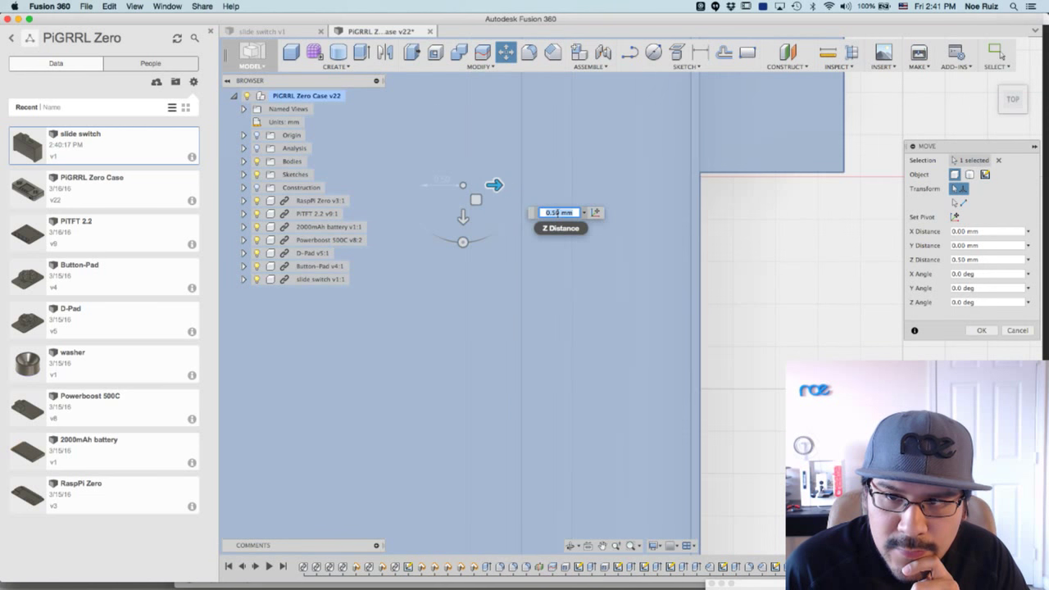
click(961, 260)
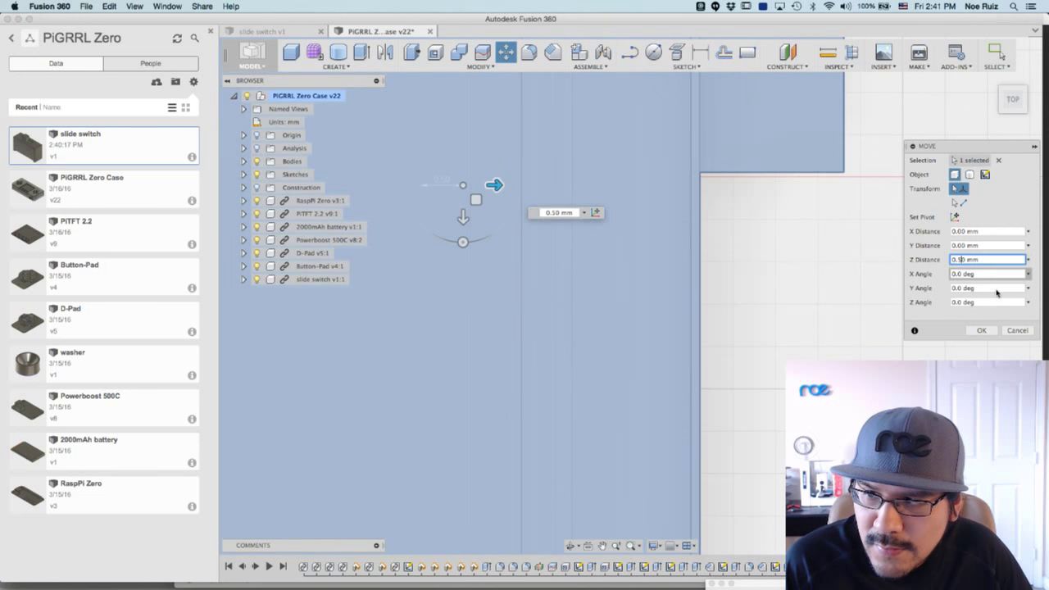
key(BackSpace)
text(4)
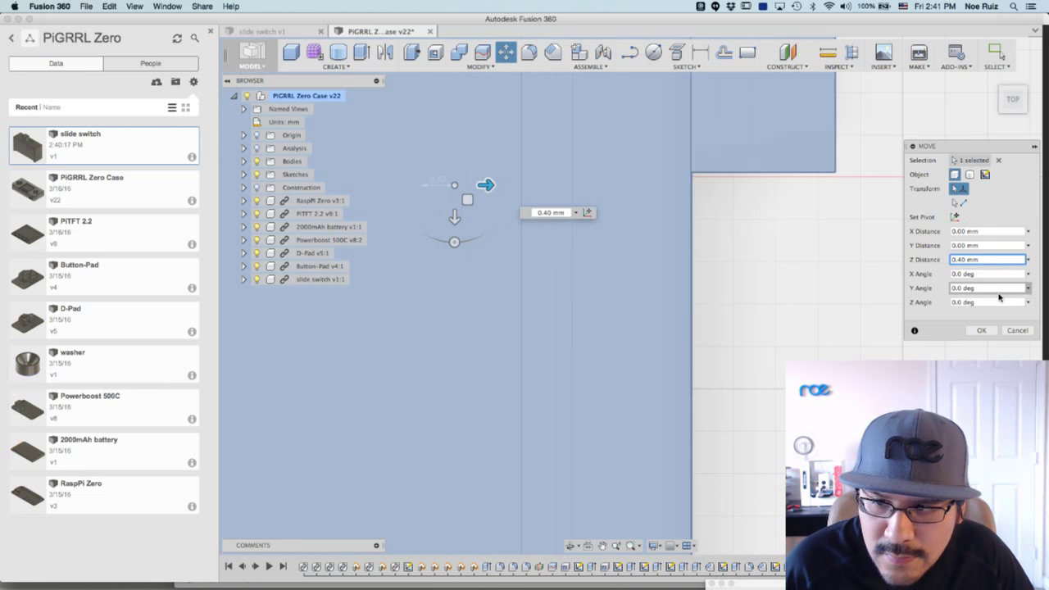
key(Return)
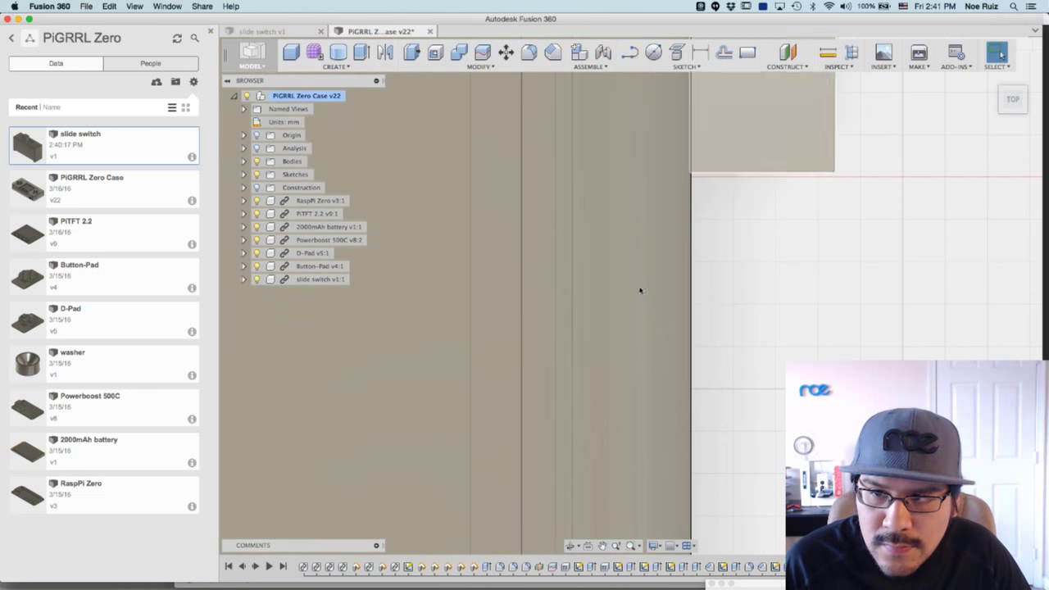
Examine how the slide switch sits in the side wall from the front and at an angle, toggling the analysis visibility on and off.
scroll(647, 281, down, 3)
scroll(658, 259, down, 5)
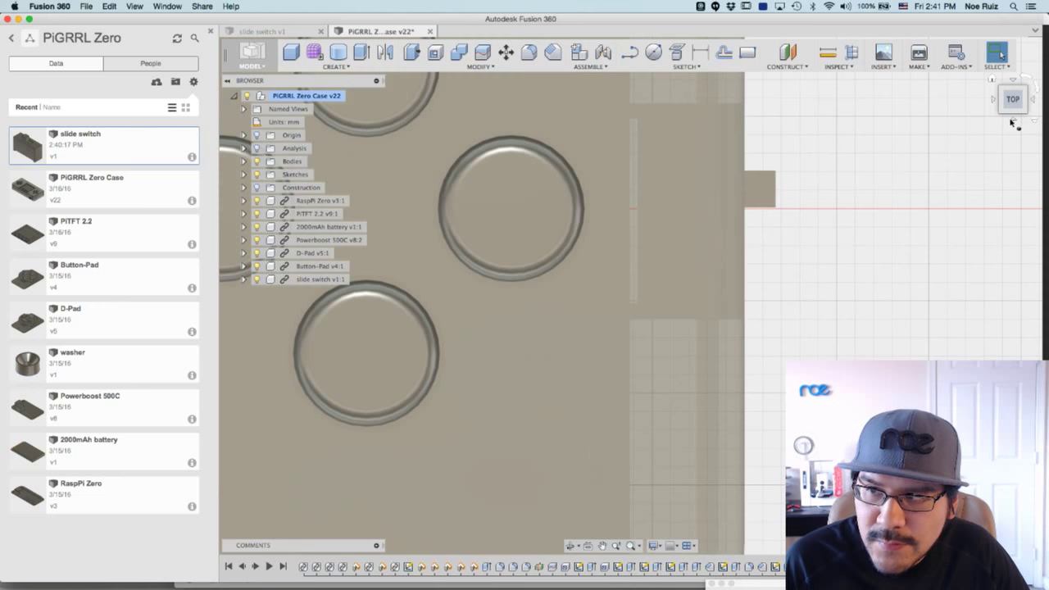
click(1014, 123)
shift+middle_drag(932, 335, 805, 344)
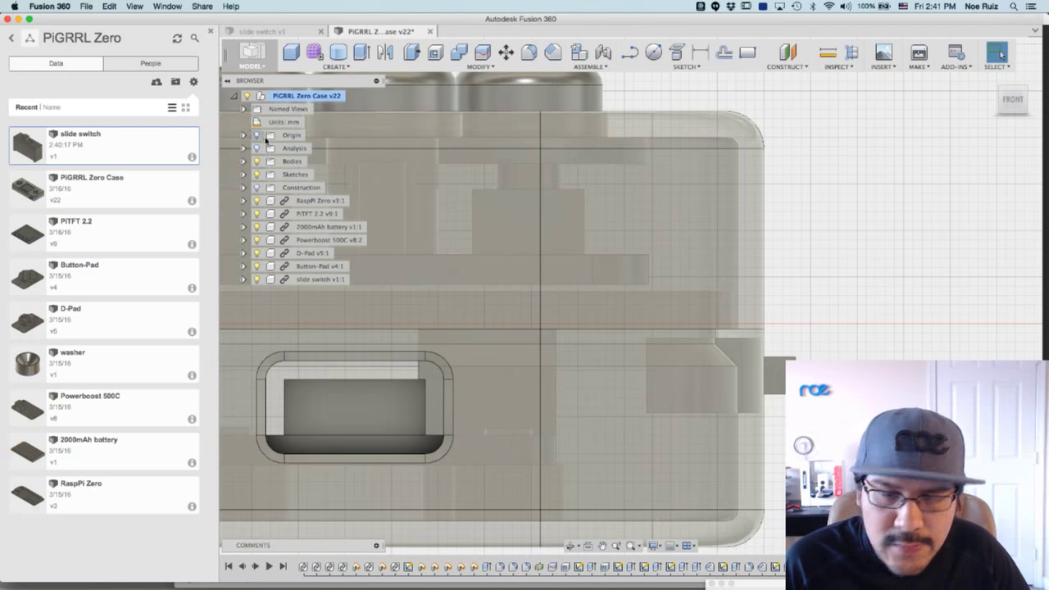
click(258, 149)
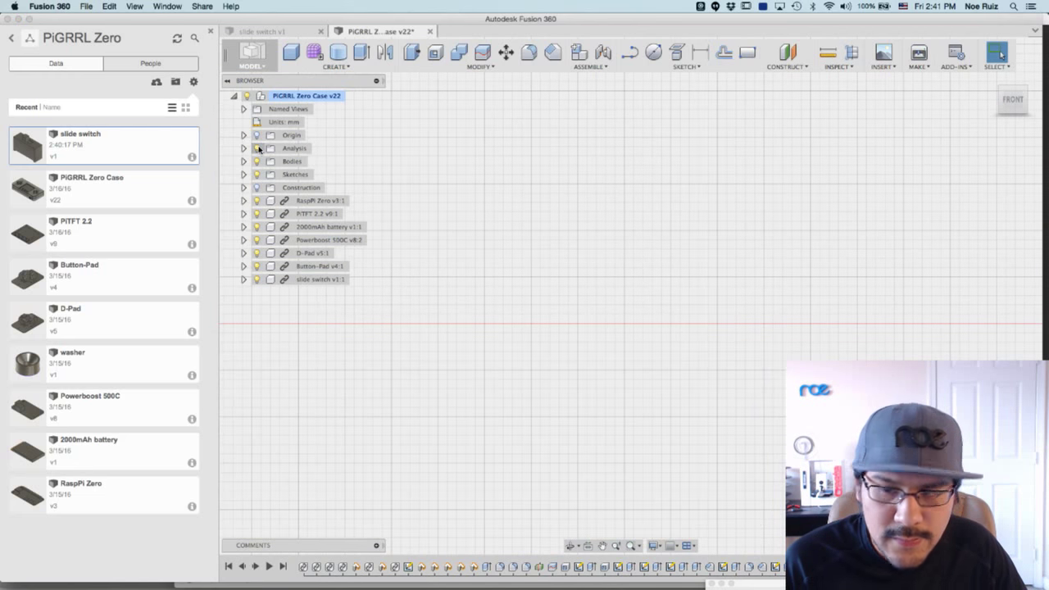
click(258, 150)
scroll(541, 204, down, 10)
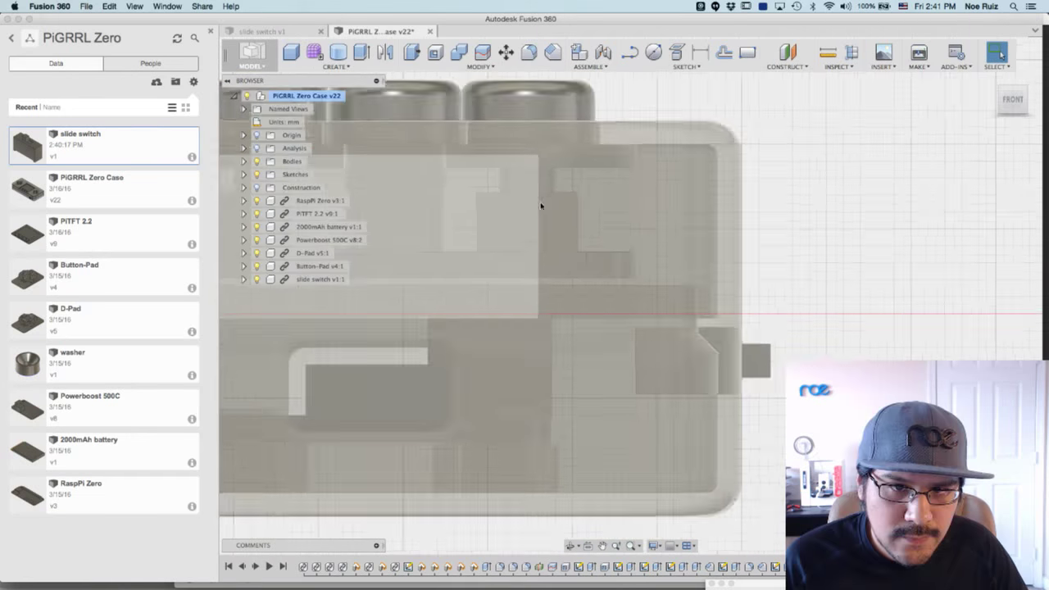
shift+middle_drag(836, 285, 819, 290)
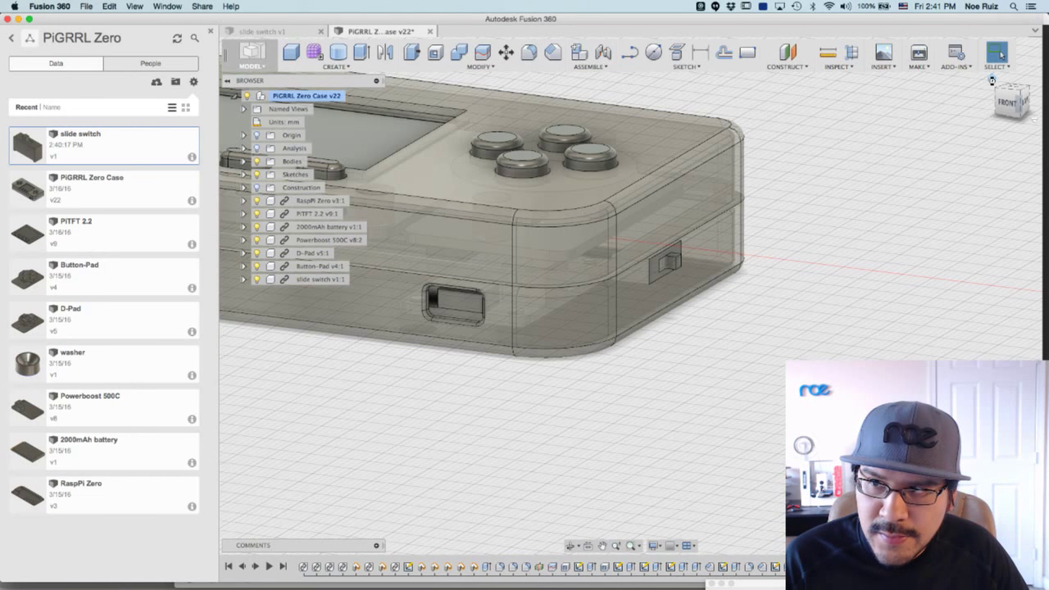
Create a section analysis from the case's long front side face, offset -26 mm along Y.
click(992, 80)
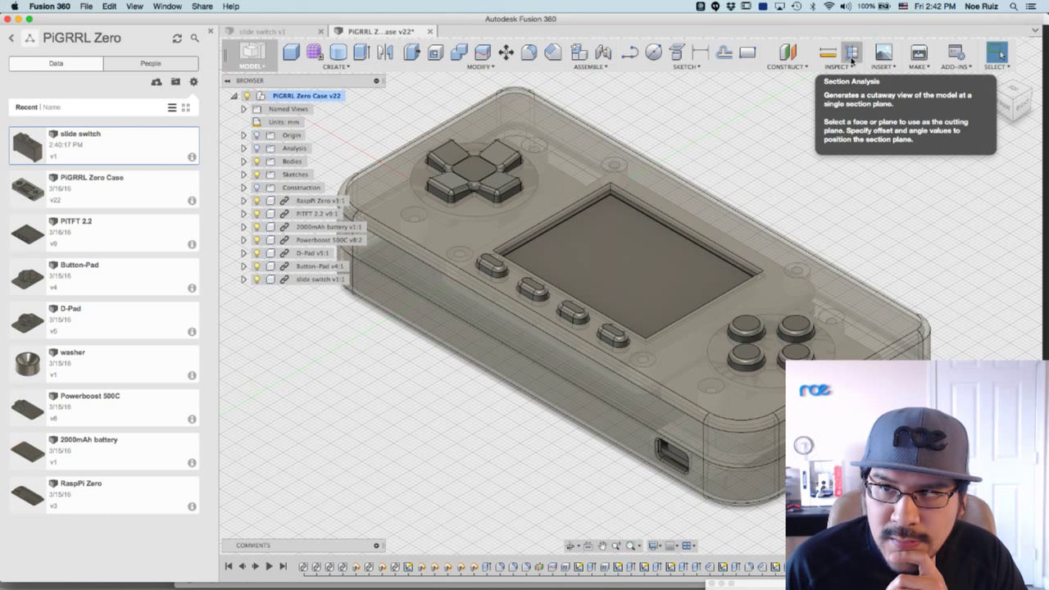
click(837, 66)
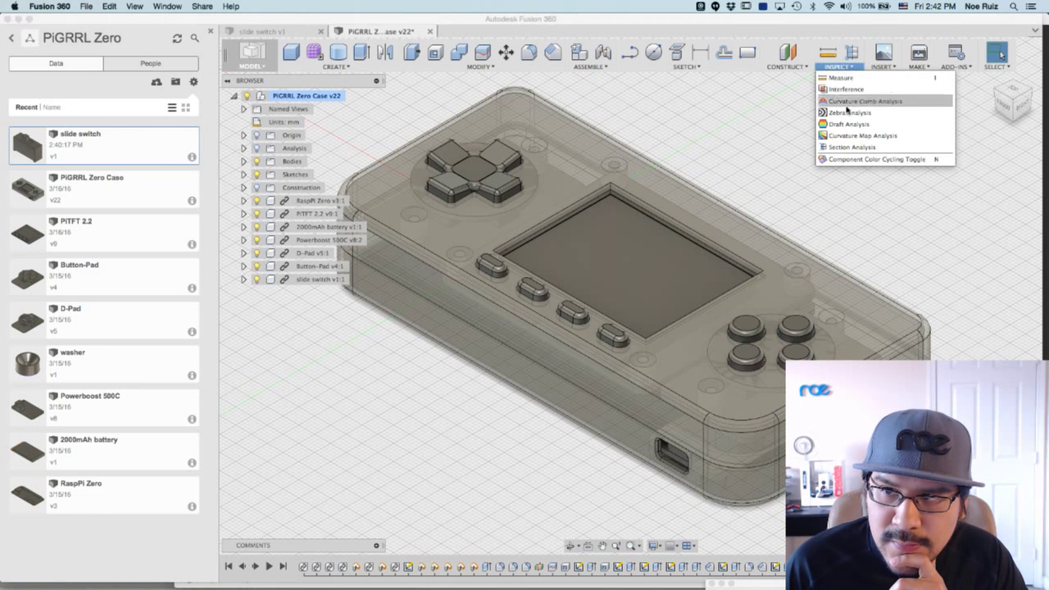
click(849, 146)
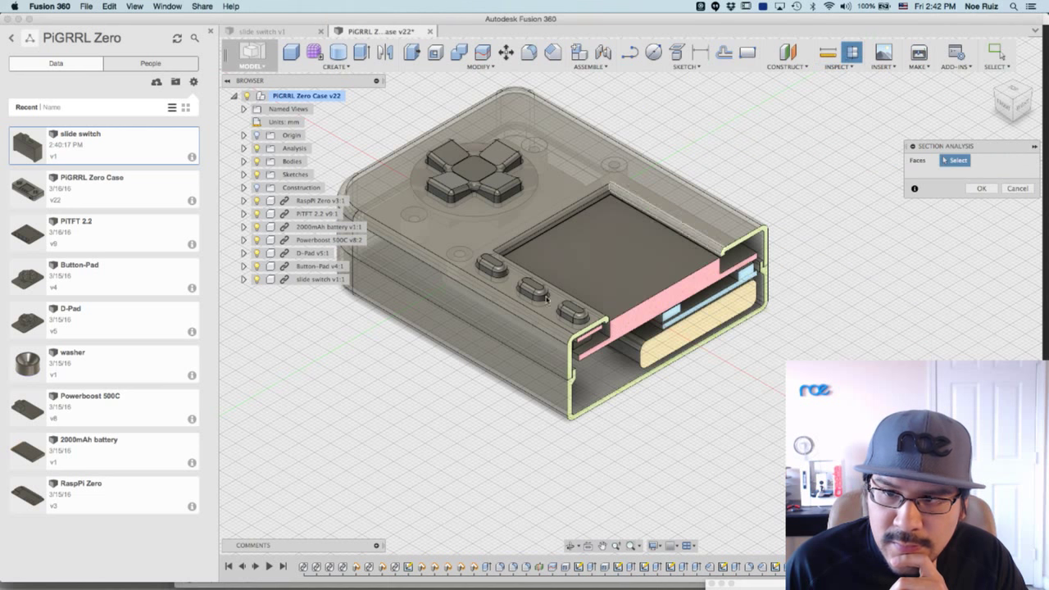
click(509, 343)
drag(487, 352, 577, 318)
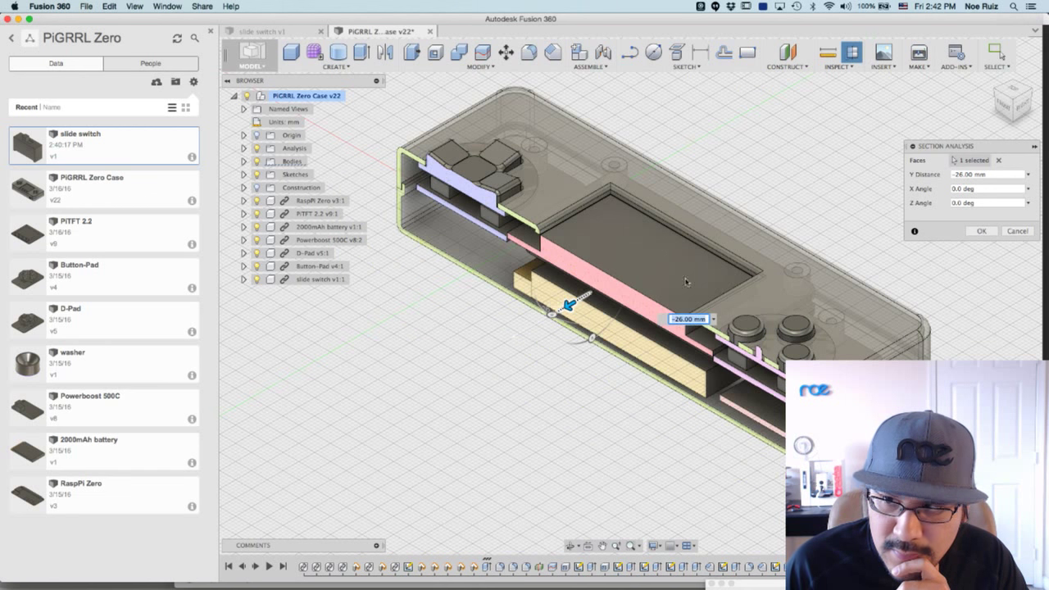
click(983, 231)
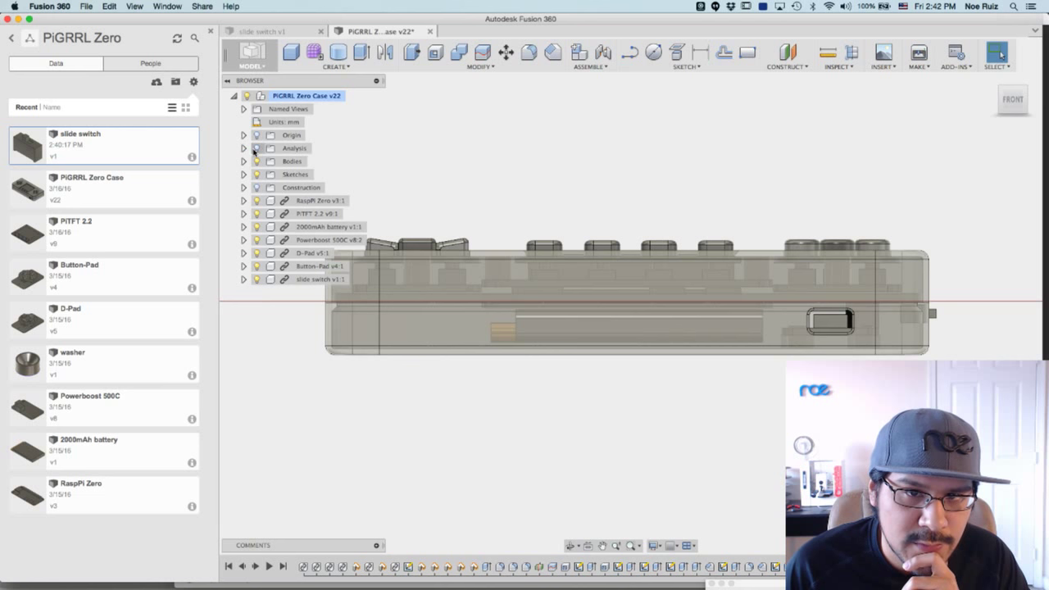
Show the new section analysis in the front view and inspect the slide switch's clearance inside the case.
click(256, 148)
click(244, 149)
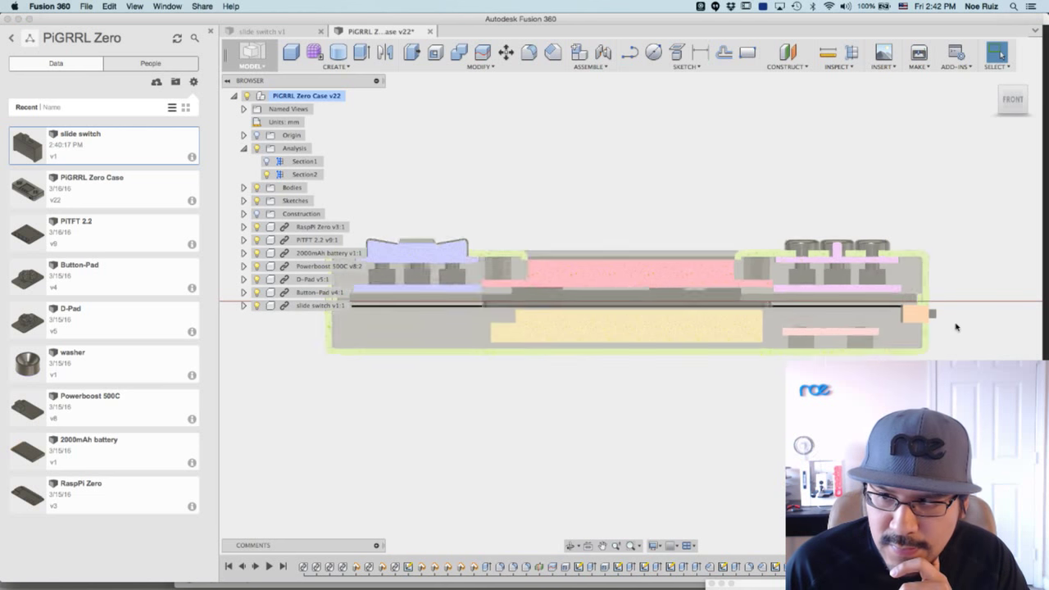
scroll(926, 322, up, 10)
scroll(825, 351, down, 3)
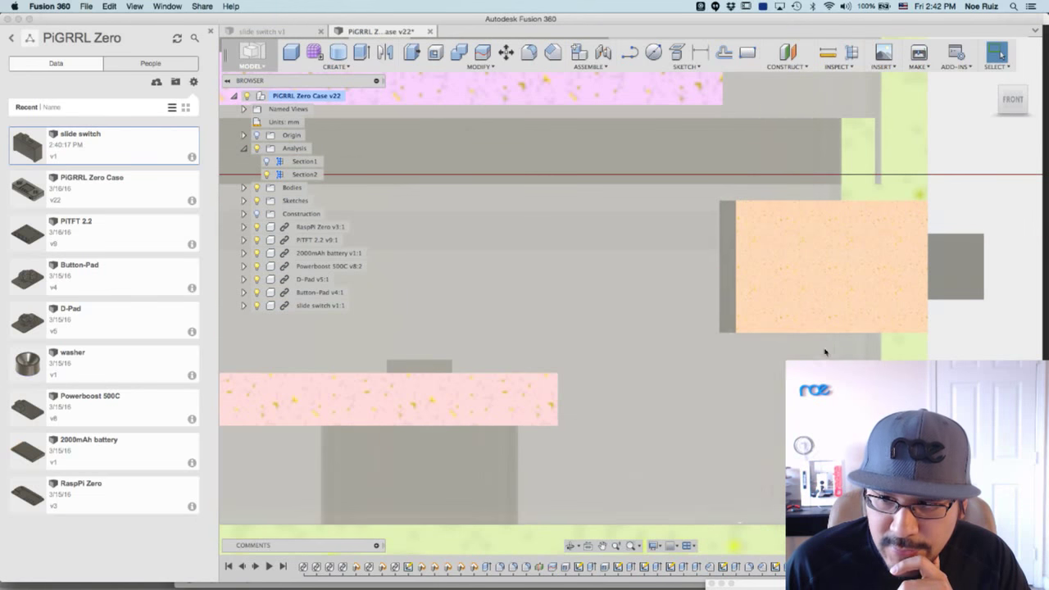
scroll(841, 389, down, 4)
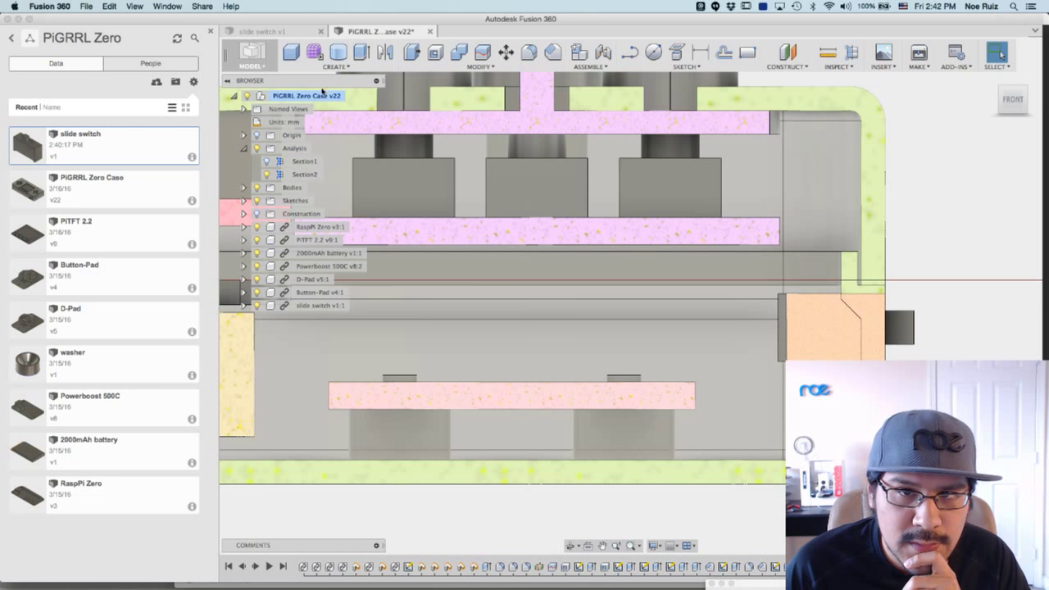
Move the slide switch component 5.80 mm along Y so it rests on the inner floor of the case.
click(506, 53)
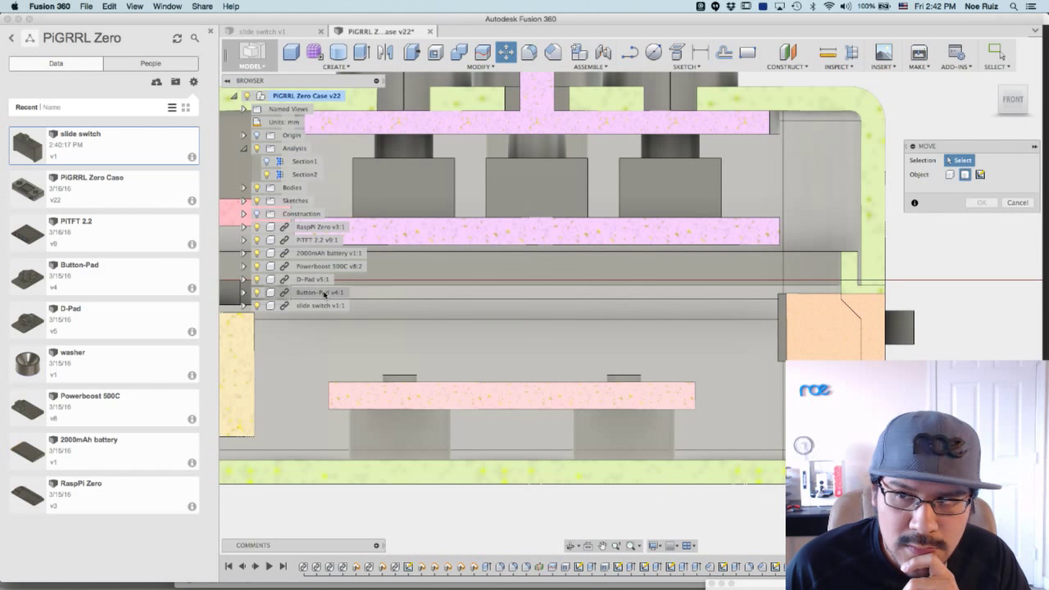
click(382, 308)
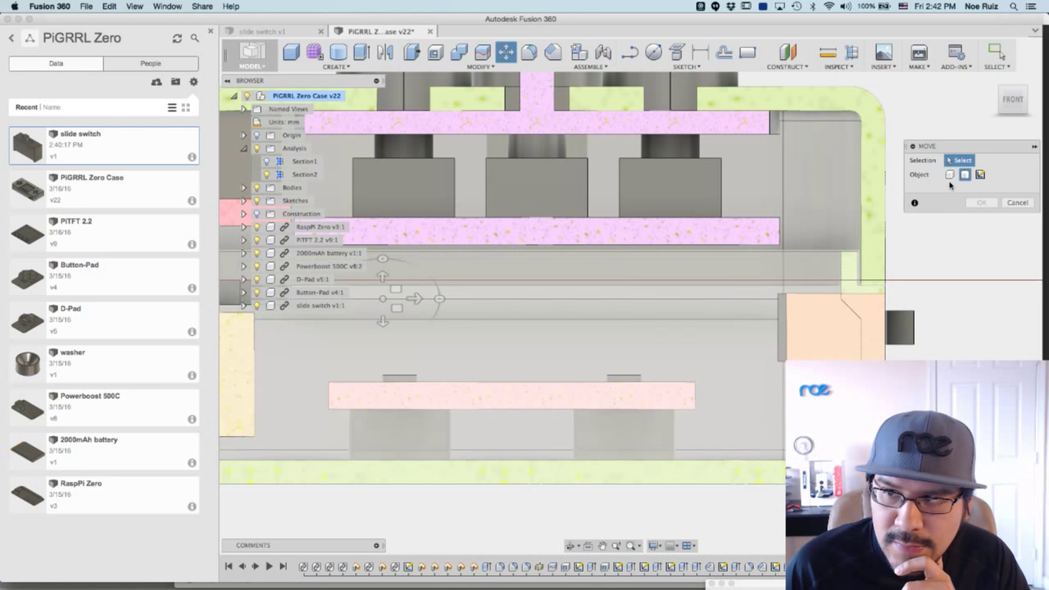
click(951, 178)
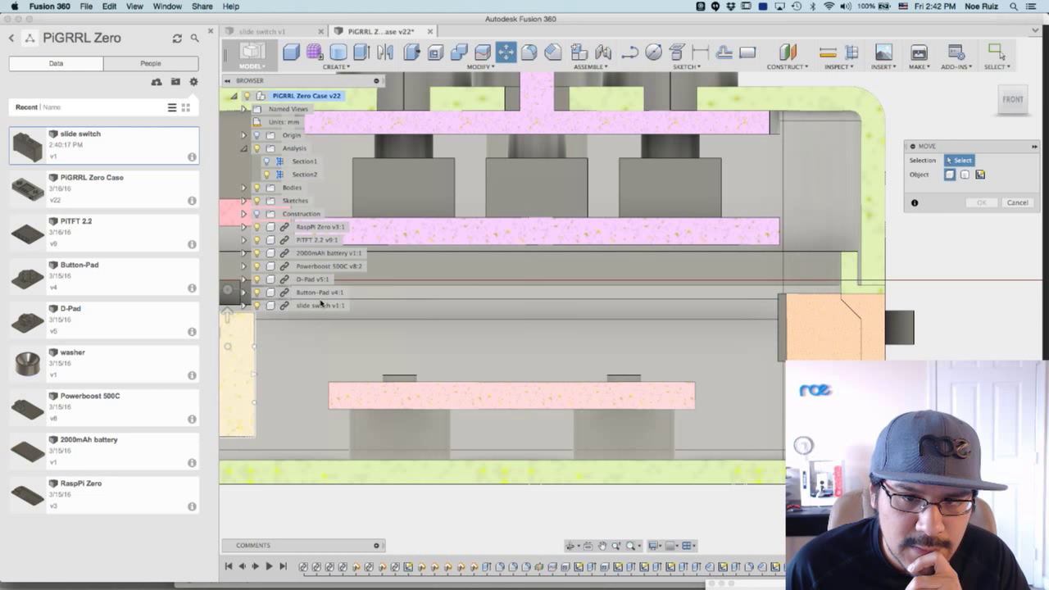
click(321, 308)
click(324, 307)
click(312, 308)
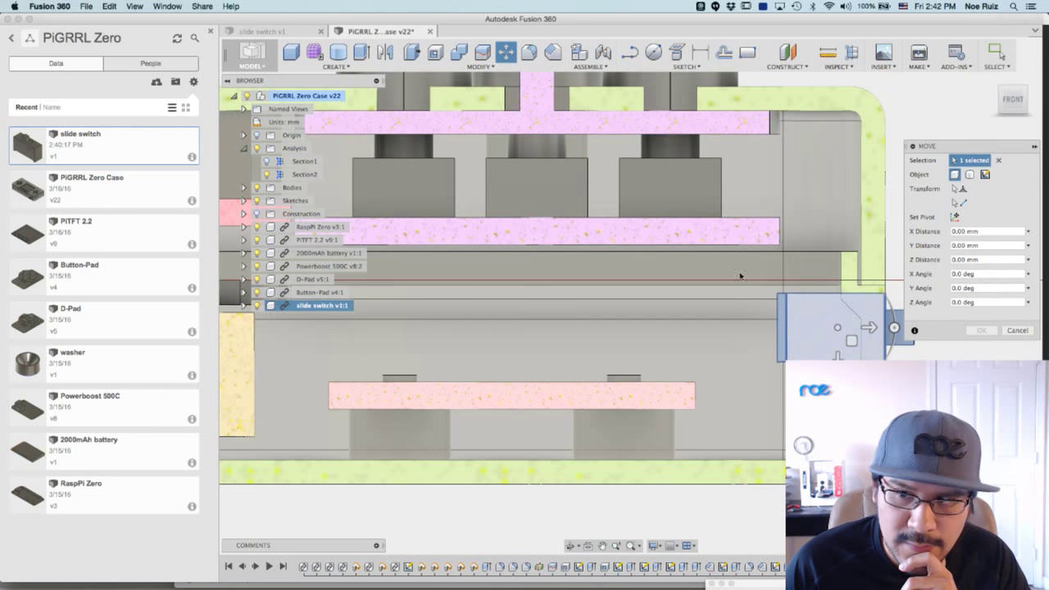
drag(837, 360, 837, 362)
middle_drag(900, 407, 777, 364)
scroll(755, 421, up, 2)
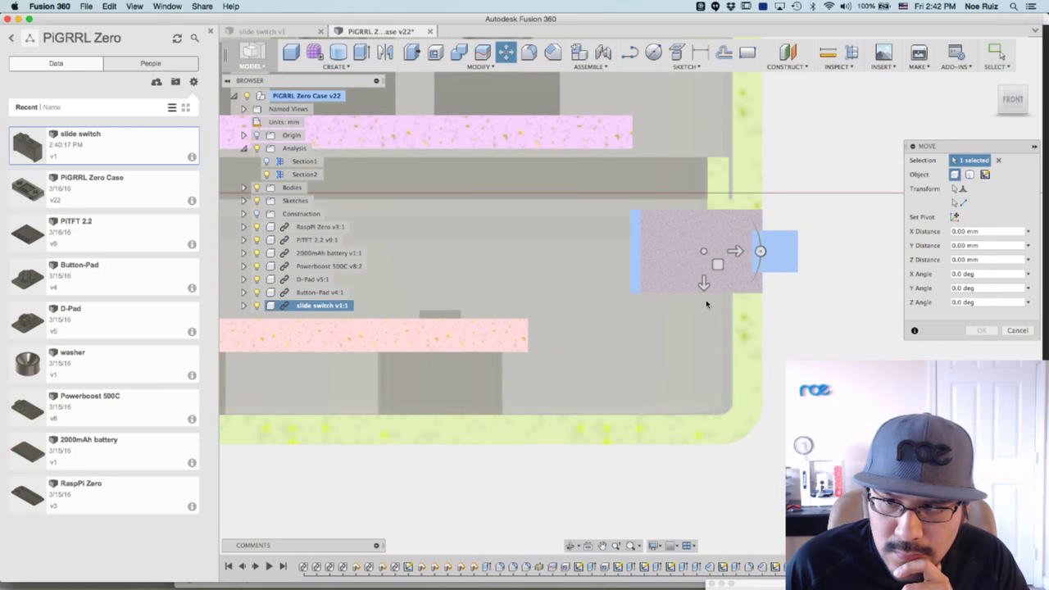
drag(704, 285, 703, 399)
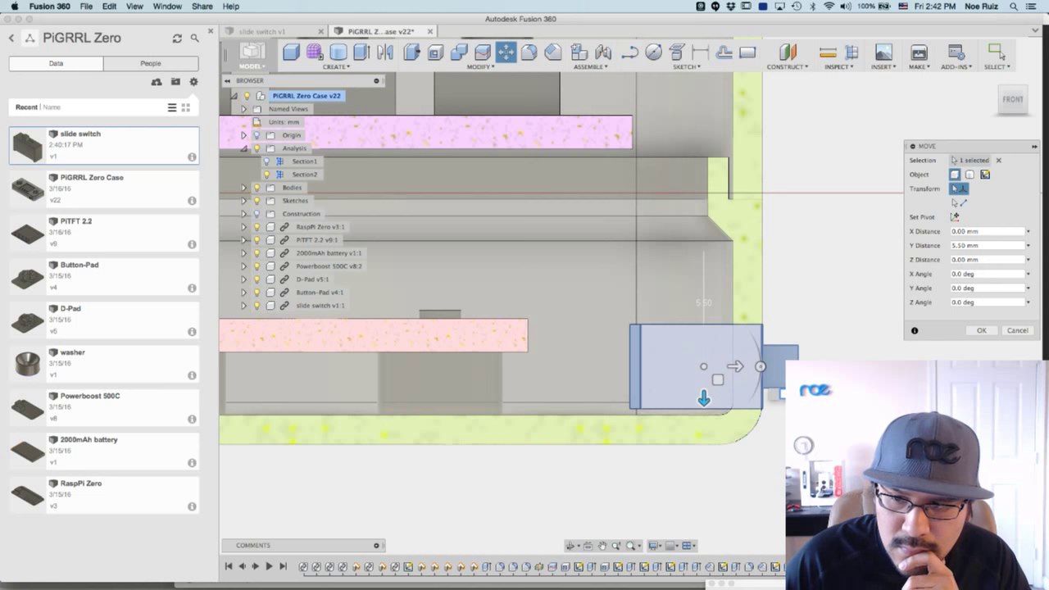
drag(703, 399, 703, 405)
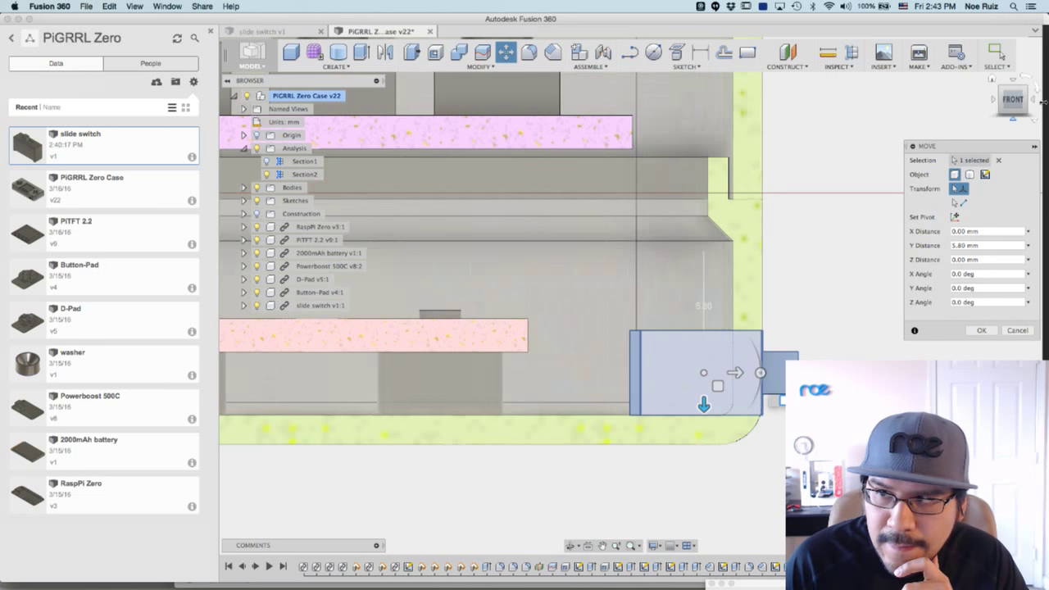
click(1033, 100)
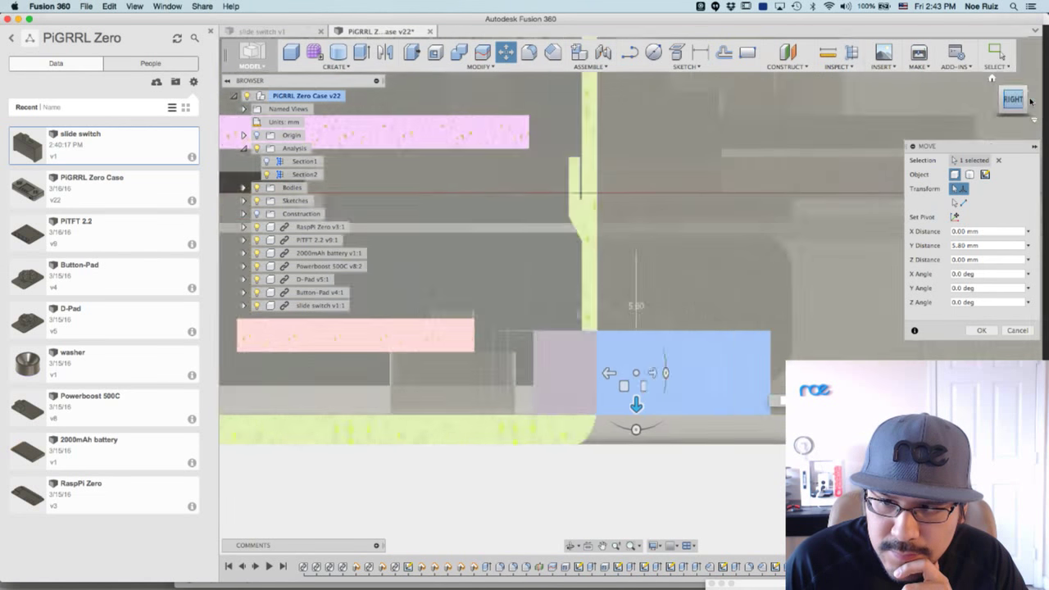
scroll(576, 312, down, 5)
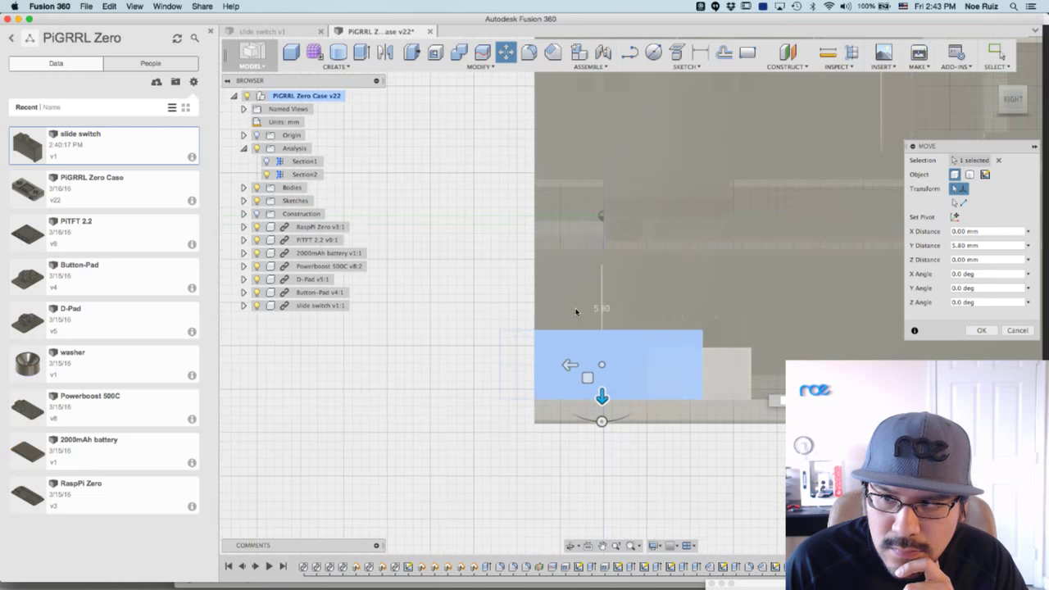
scroll(942, 323, down, 8)
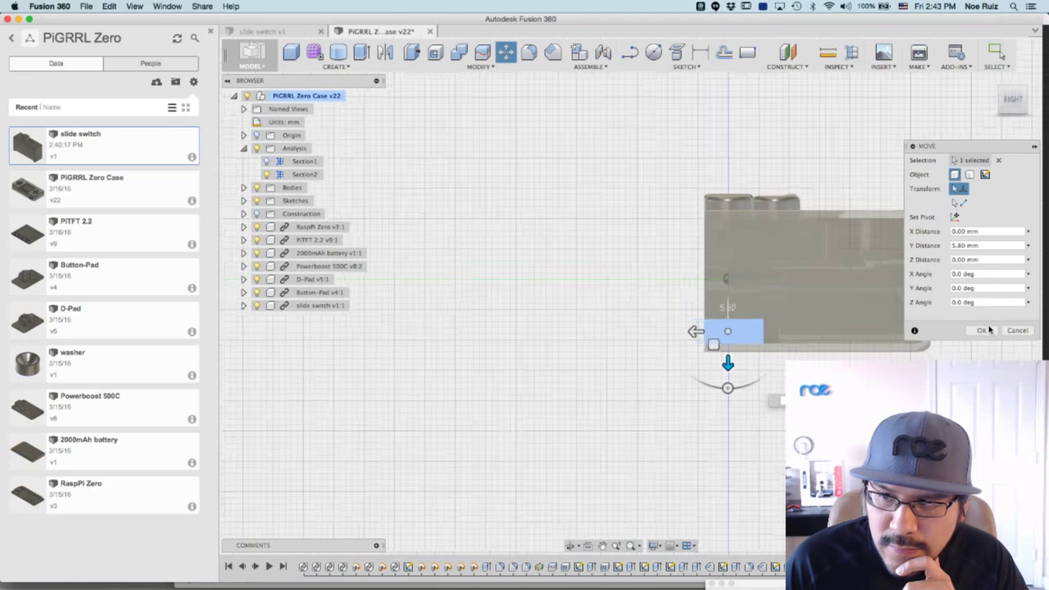
click(983, 330)
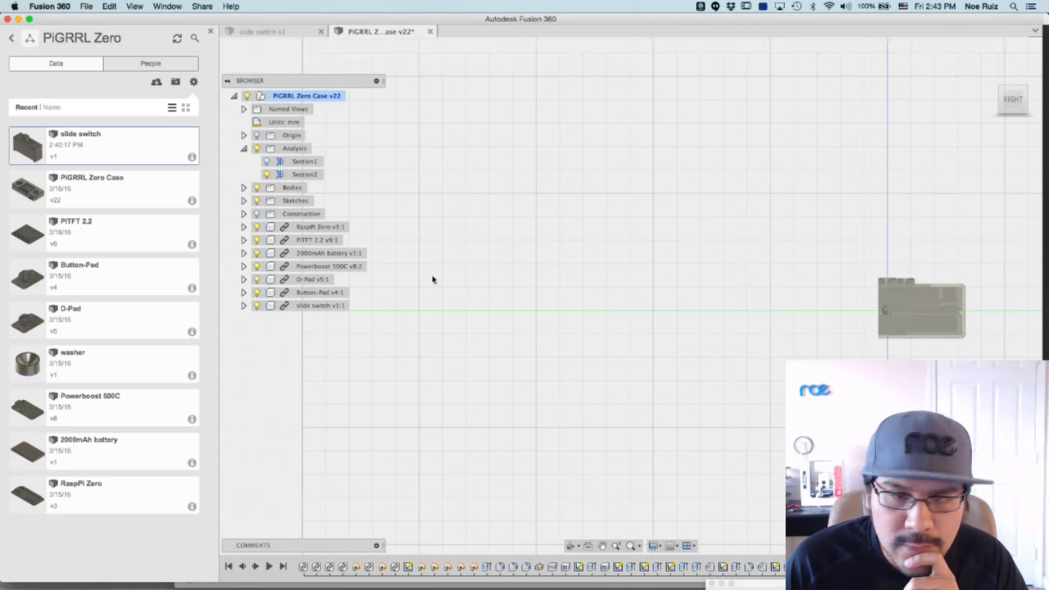
Hide the Section2 analysis and check the slide switch's position on the whole case from the right side.
click(265, 175)
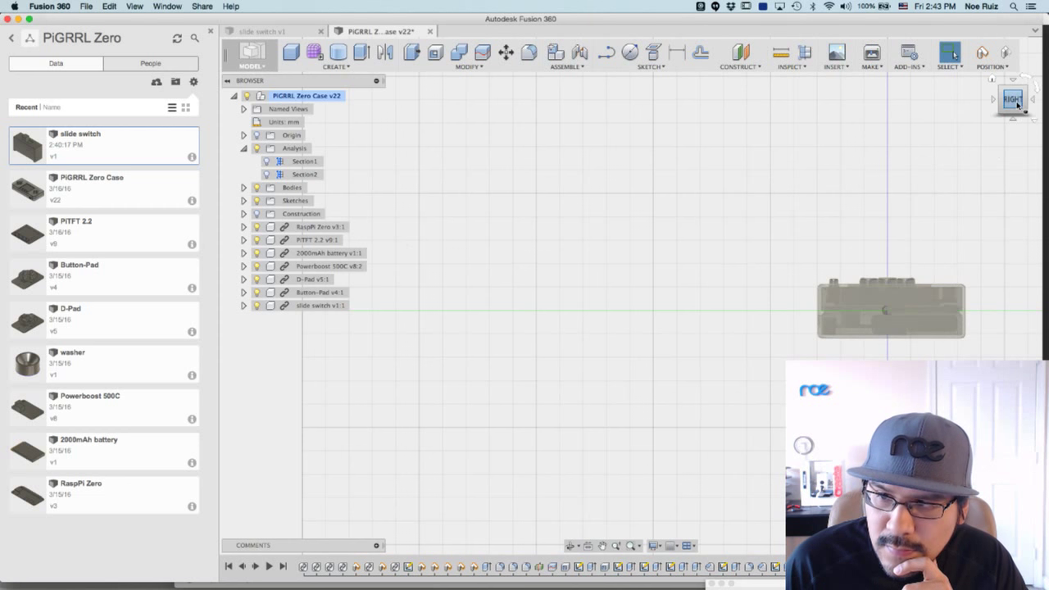
scroll(812, 337, up, 6)
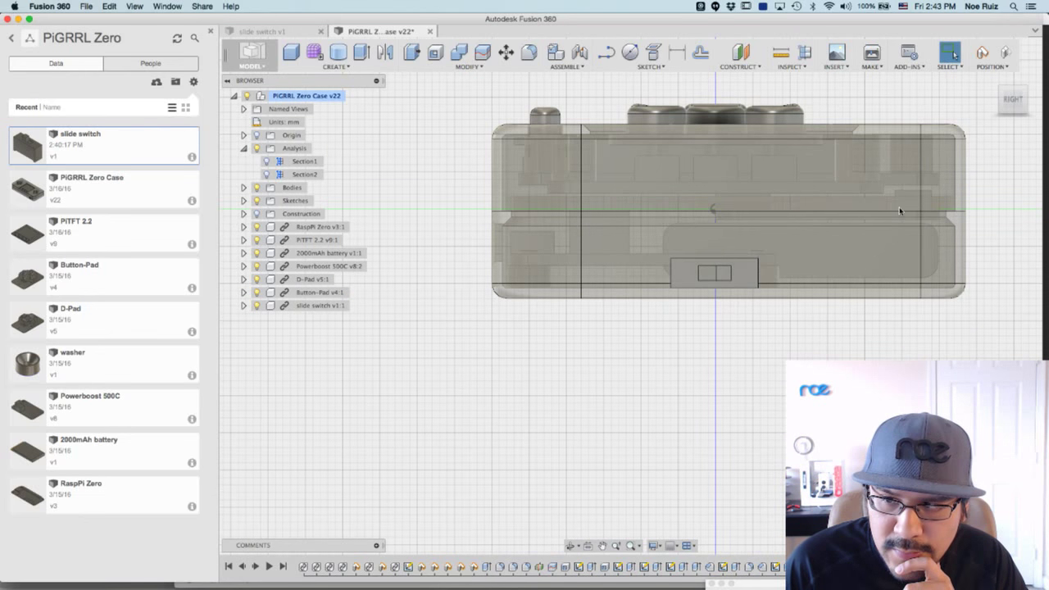
scroll(758, 386, down, 2)
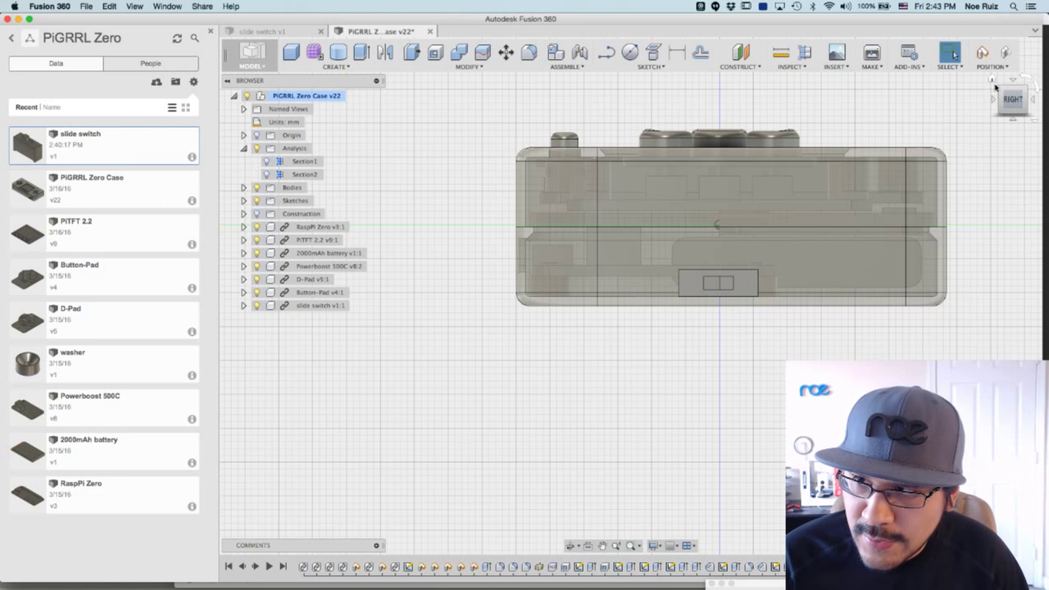
Move the slide switch component -4.00 mm along X so its lever sticks out through the case's end wall, checking the position from above.
click(993, 81)
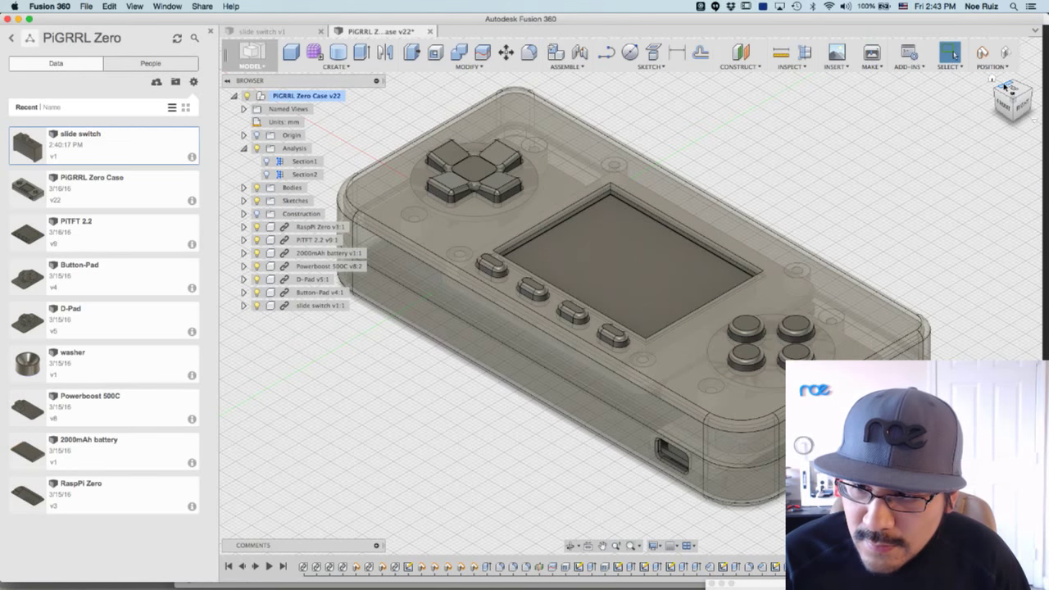
click(1024, 109)
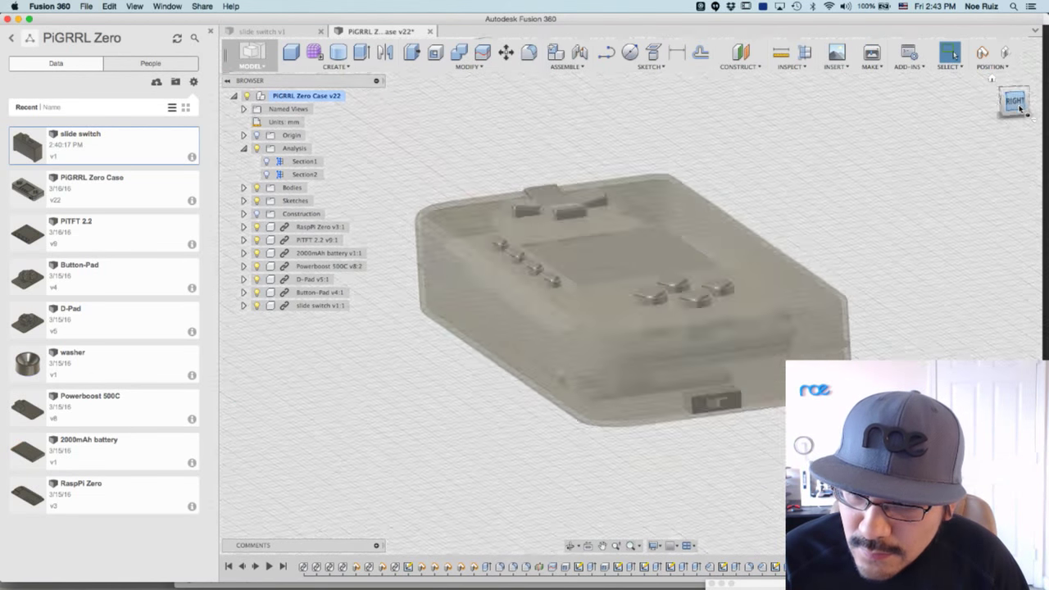
scroll(570, 359, up, 3)
scroll(566, 350, down, 4)
scroll(565, 349, up, 2)
shift+middle_drag(513, 223, 558, 296)
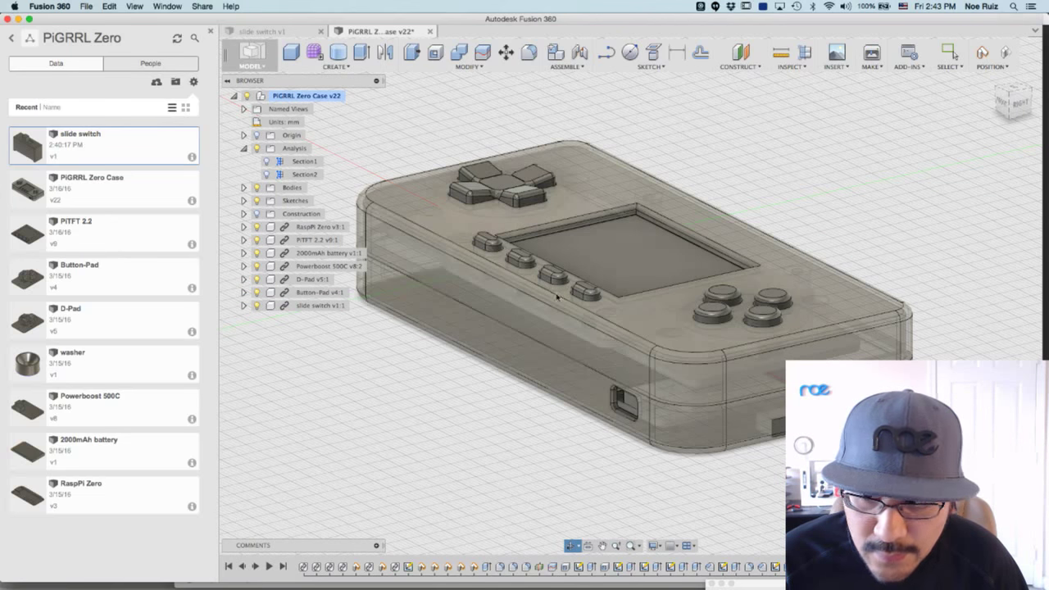
click(506, 51)
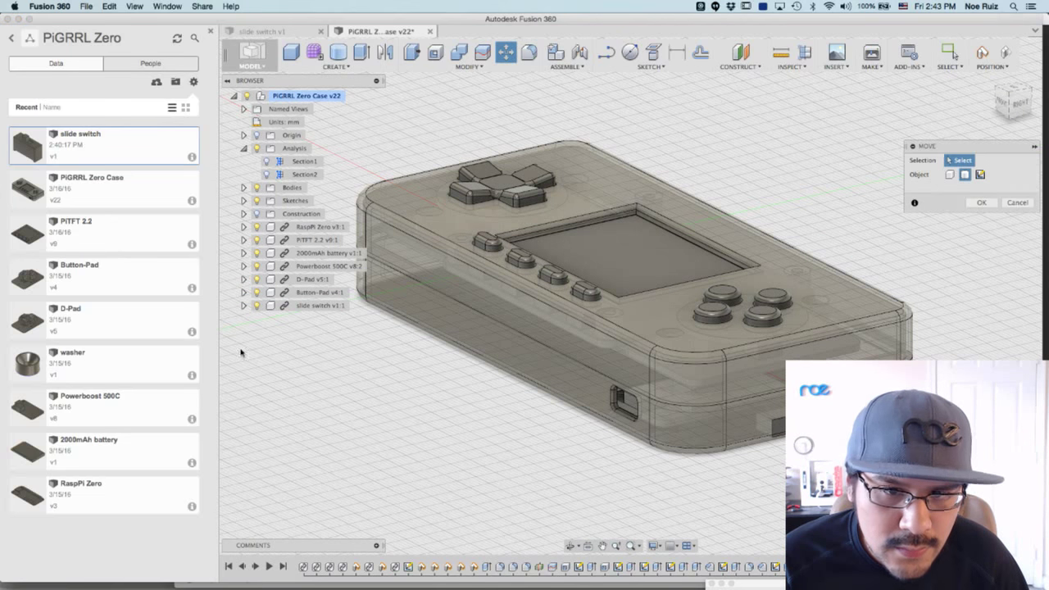
click(980, 202)
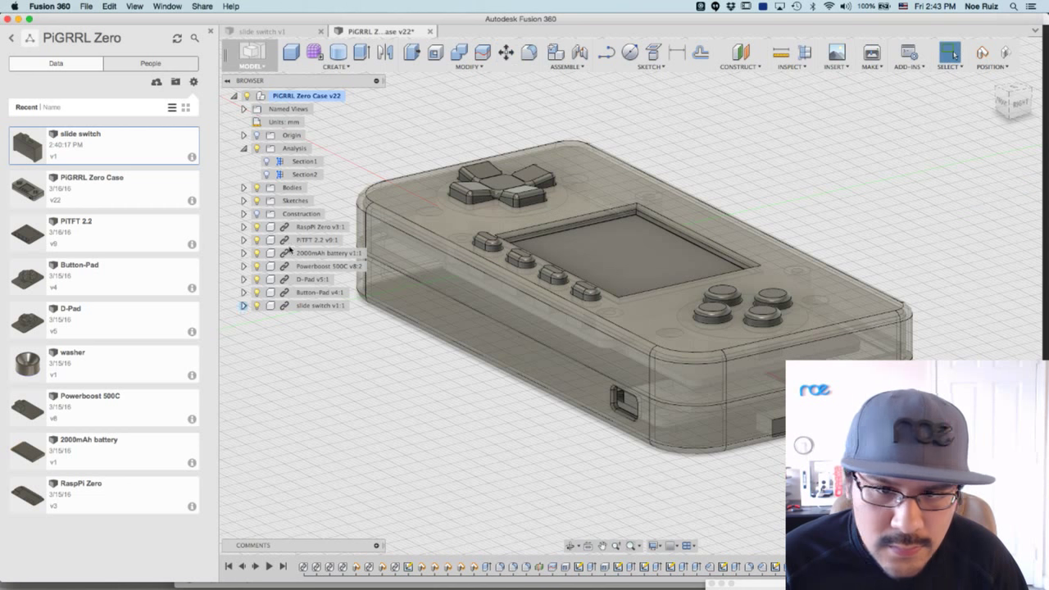
click(320, 304)
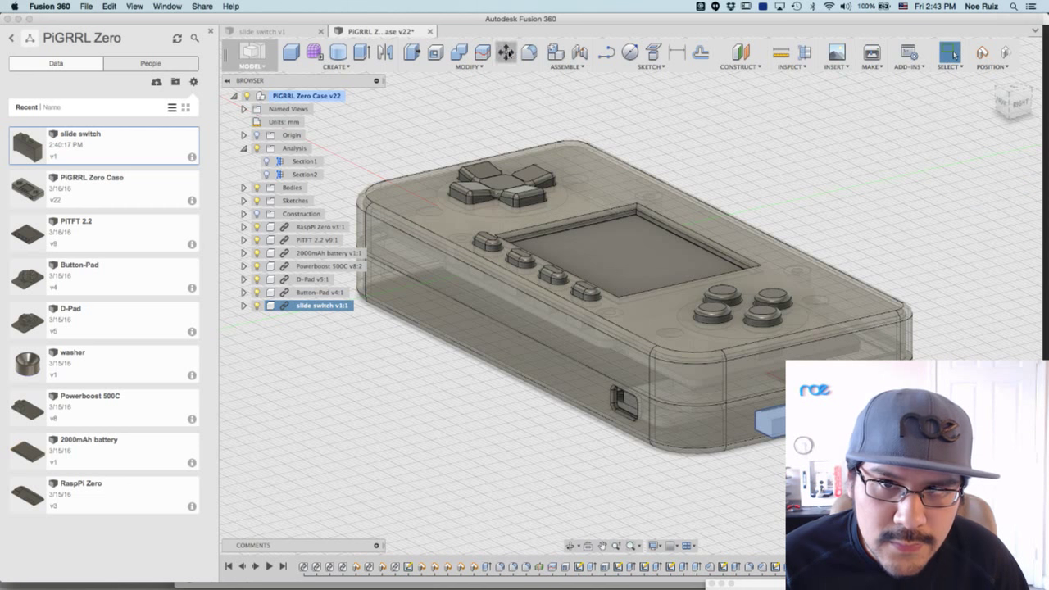
click(508, 54)
scroll(779, 433, up, 3)
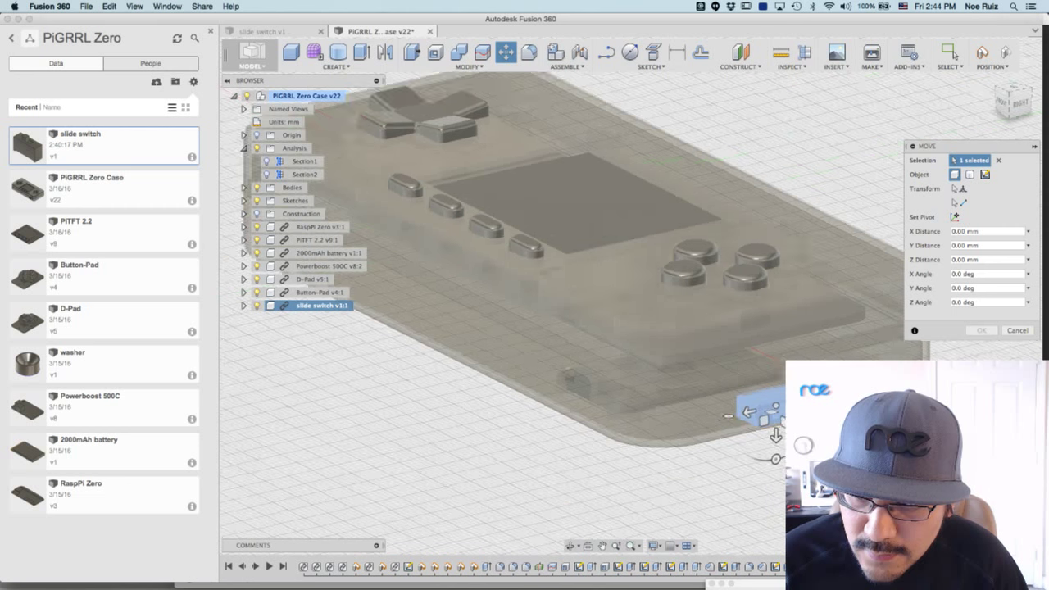
scroll(730, 416, up, 4)
drag(741, 404, 762, 400)
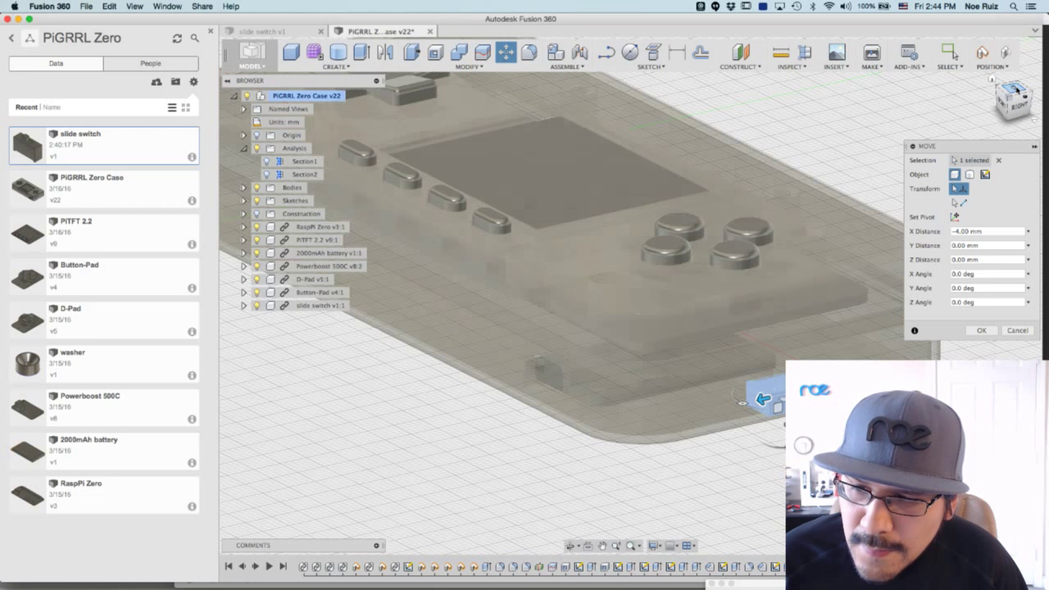
click(1014, 89)
click(1025, 77)
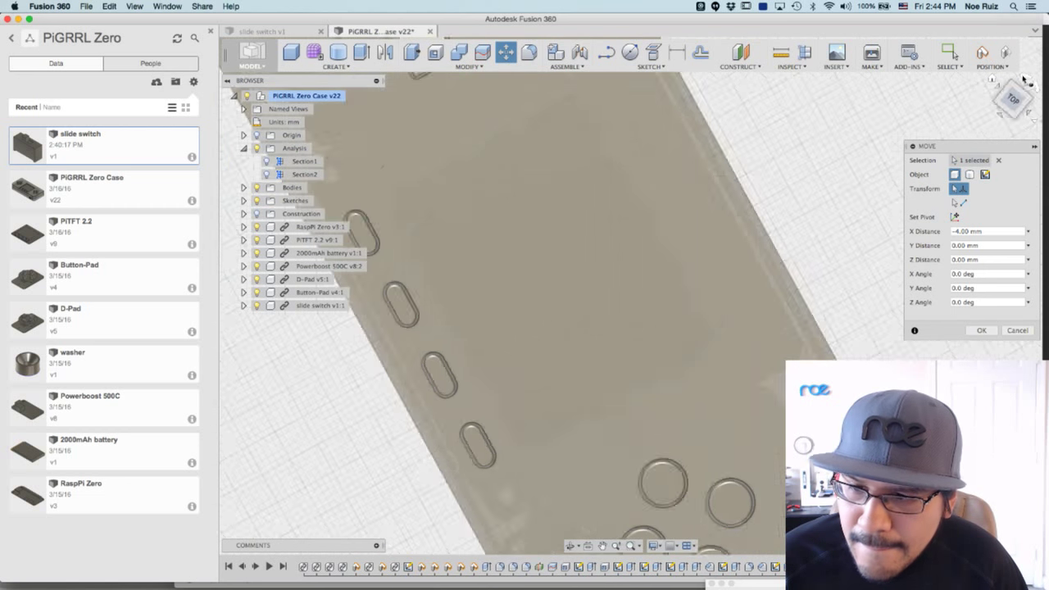
middle_drag(994, 442, 750, 433)
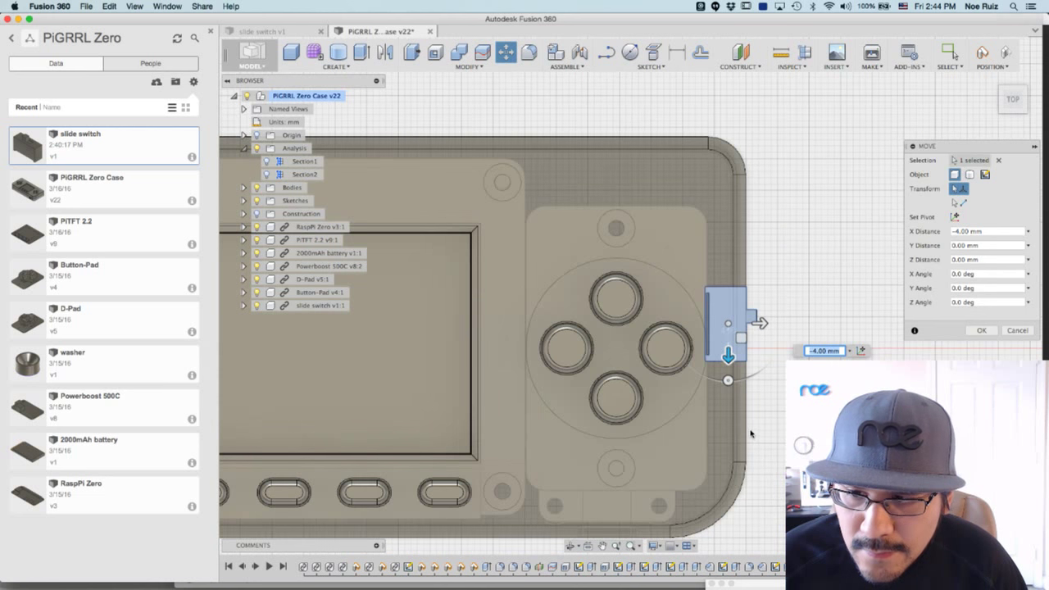
click(981, 331)
Hide the Case Top body and inspect how the slide switch sits in the end wall of Case Bottom.
shift+middle_drag(447, 287, 367, 226)
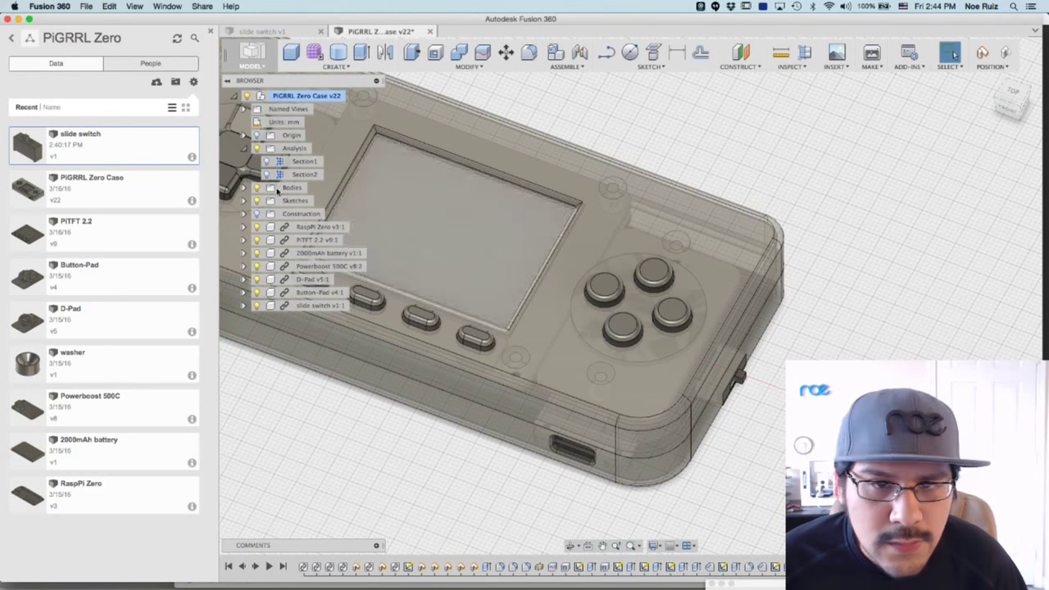
click(243, 188)
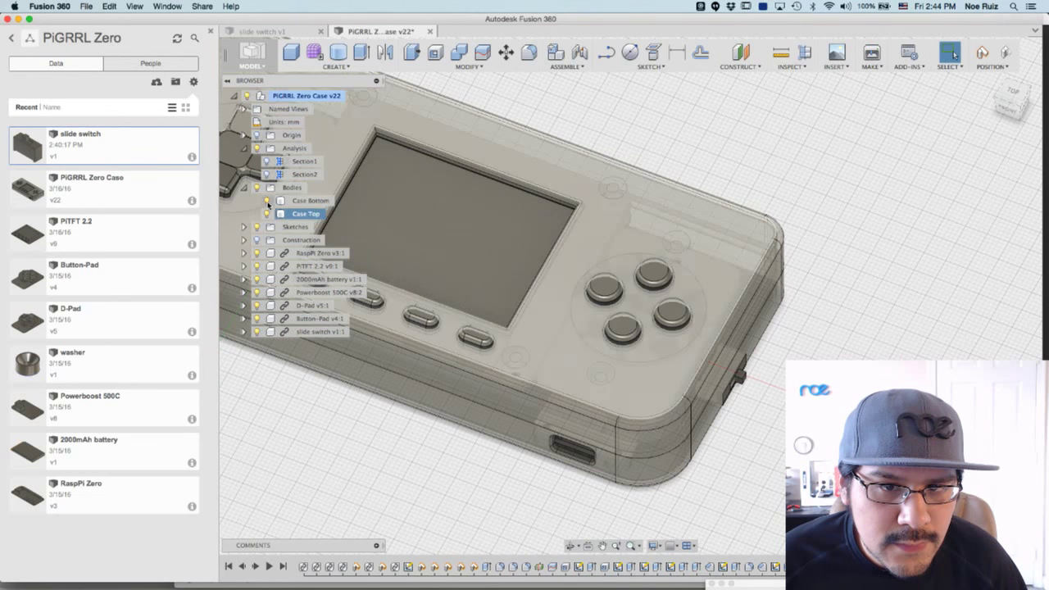
click(266, 214)
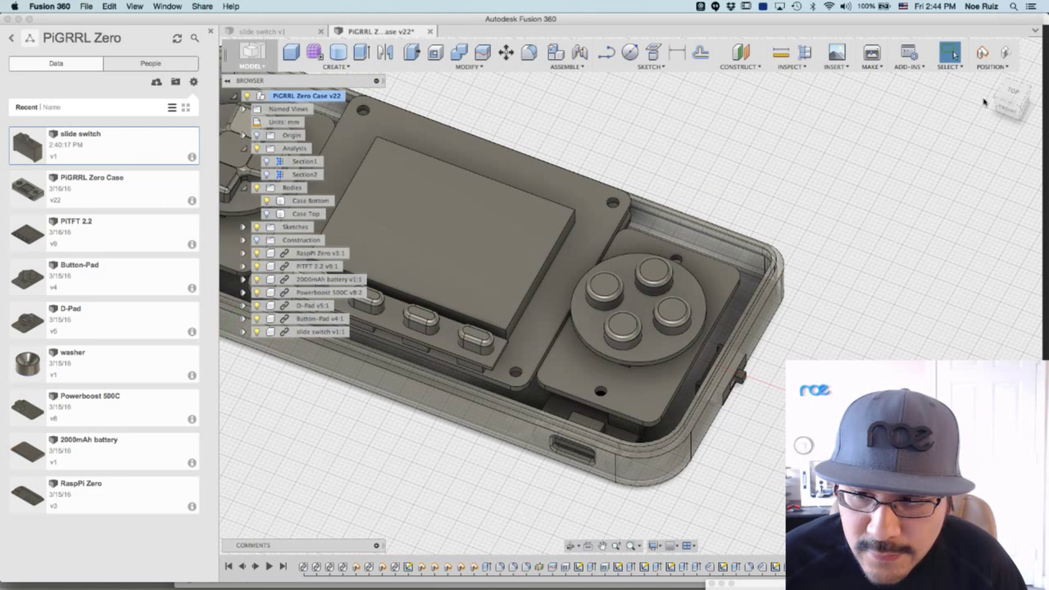
click(1008, 103)
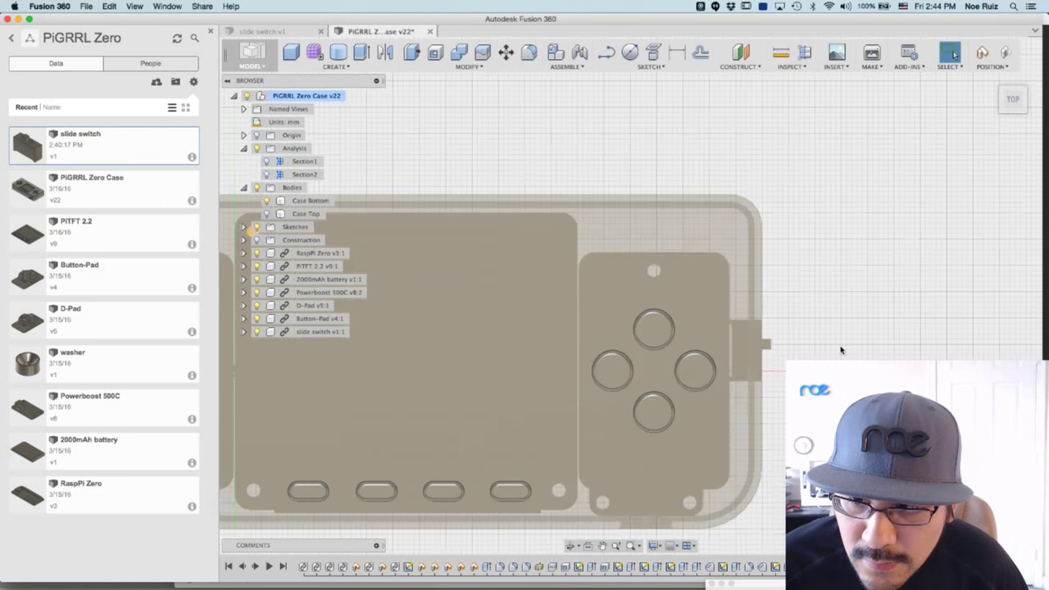
scroll(781, 362, up, 3)
mouse_move(784, 410)
shift+middle_down()
mouse_move(775, 368)
mouse_move(784, 324)
mouse_move(754, 372)
mouse_move(687, 326)
mouse_move(697, 319)
mouse_move(732, 347)
mouse_move(779, 341)
mouse_move(783, 327)
mouse_move(754, 315)
mouse_move(754, 336)
mouse_move(680, 347)
mouse_move(736, 349)
mouse_move(744, 336)
mouse_move(686, 347)
mouse_move(684, 312)
mouse_move(691, 330)
mouse_move(599, 340)
shift+middle_up()
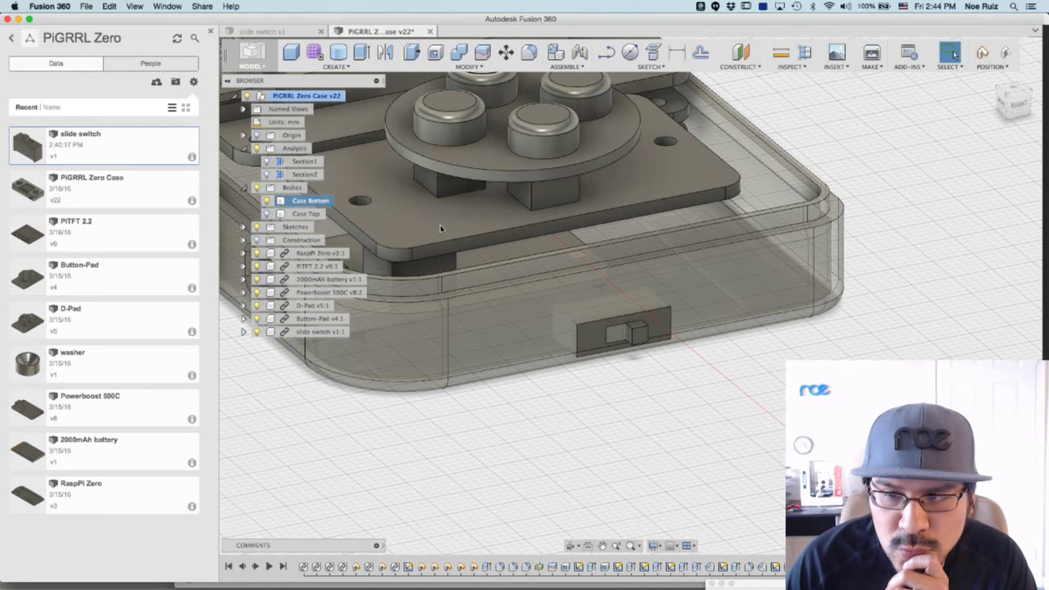
click(310, 201)
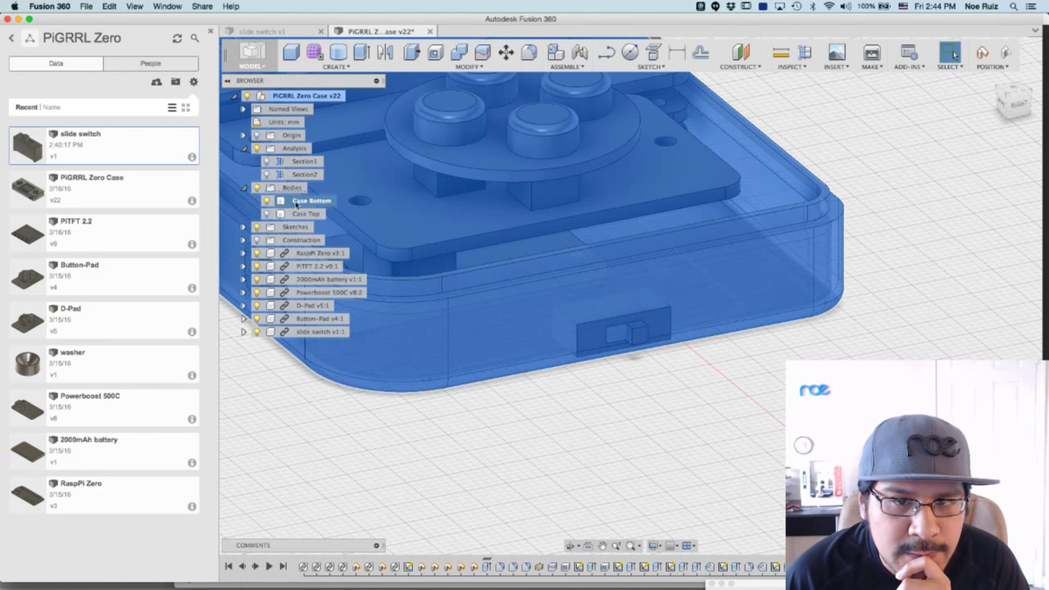
click(577, 422)
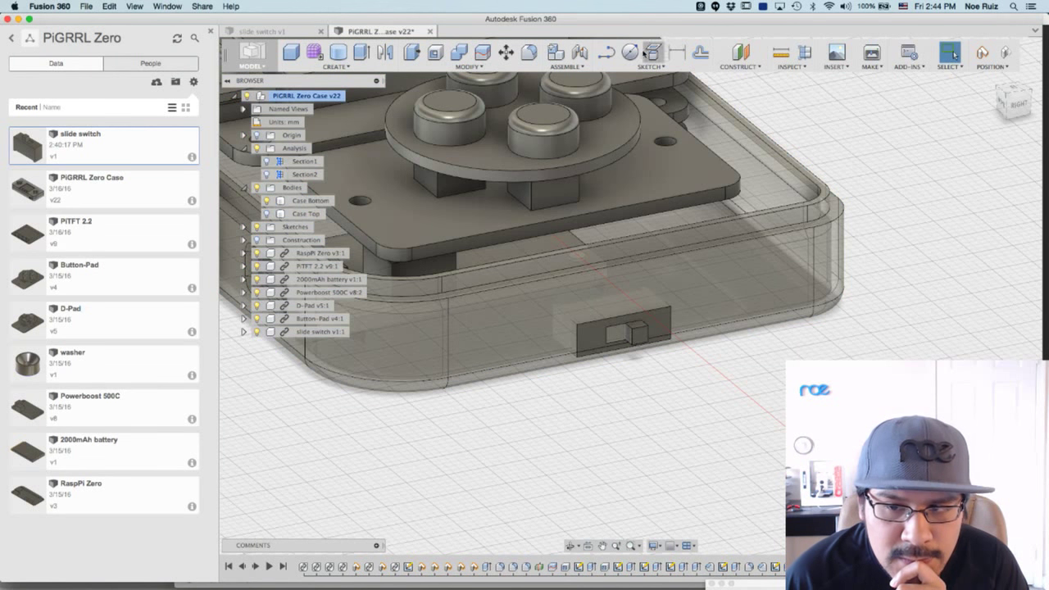
Capture the moved component position and project the slide switch's front face into a new sketch on that face, closing the data panel for space.
click(210, 31)
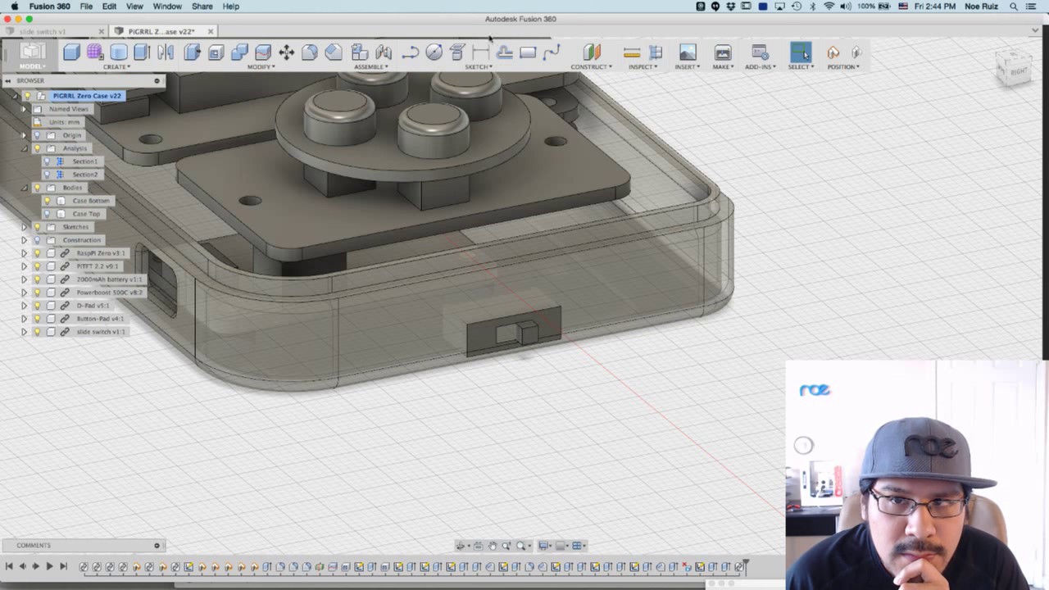
click(457, 53)
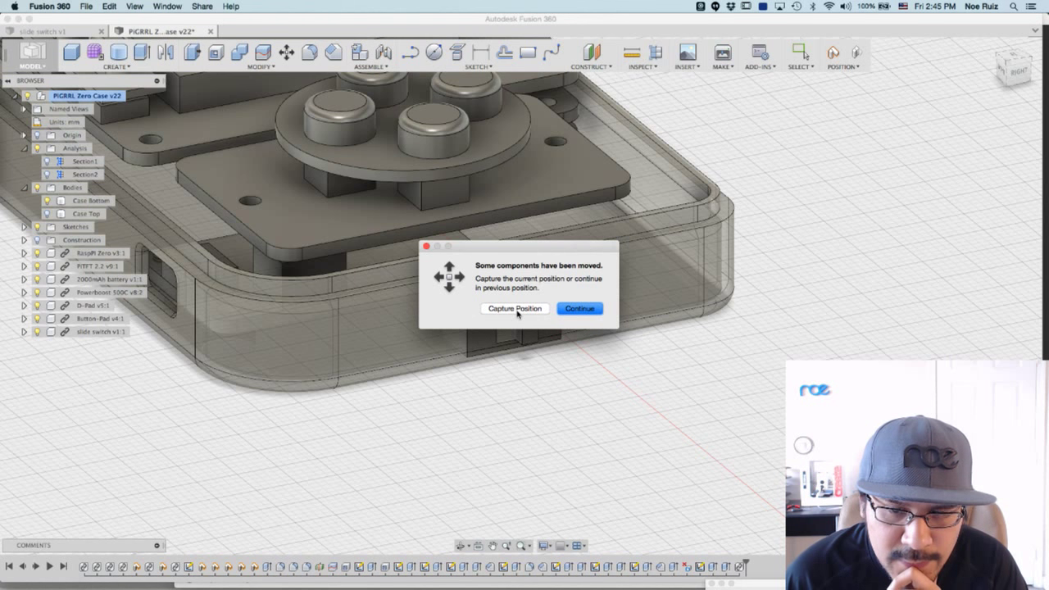
click(515, 309)
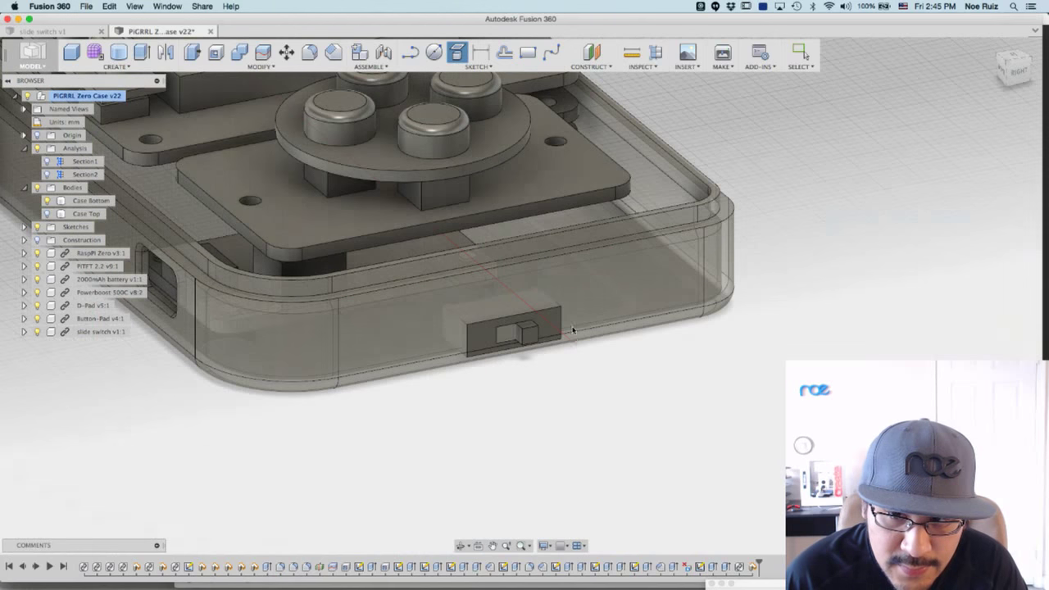
click(543, 328)
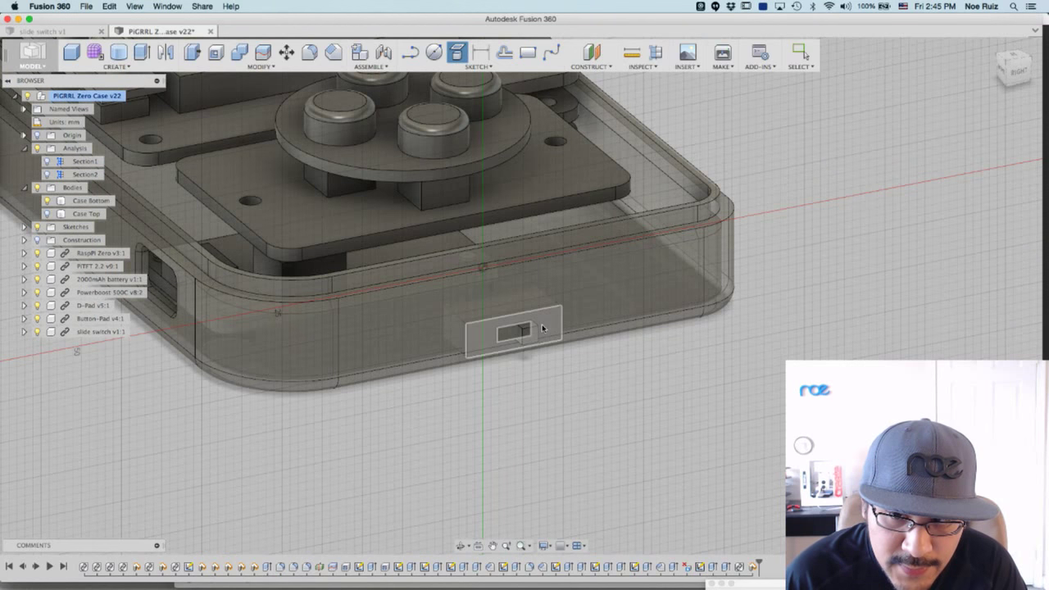
key(p)
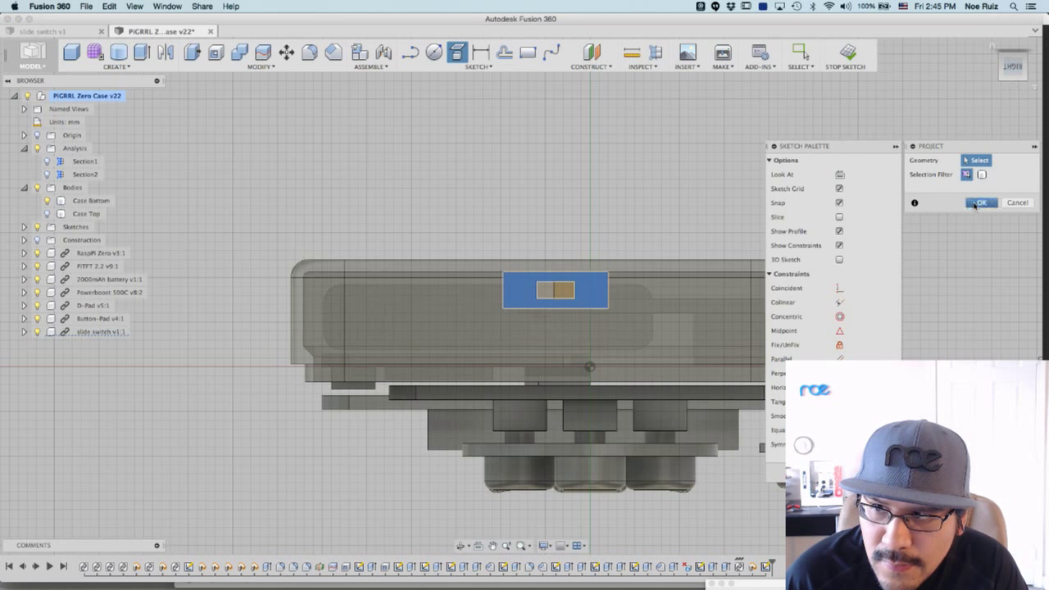
click(981, 203)
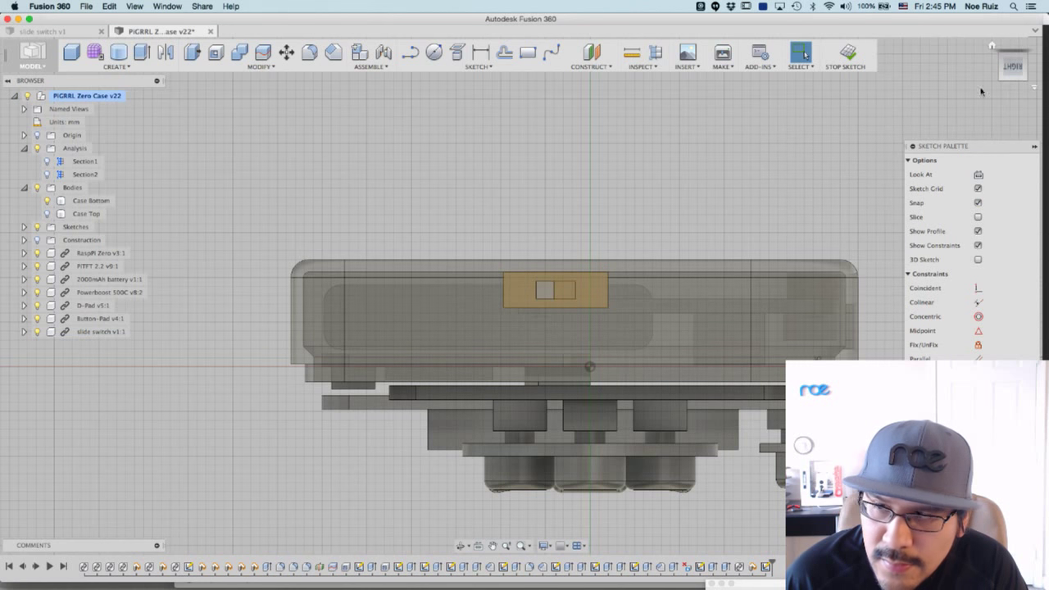
scroll(590, 240, up, 5)
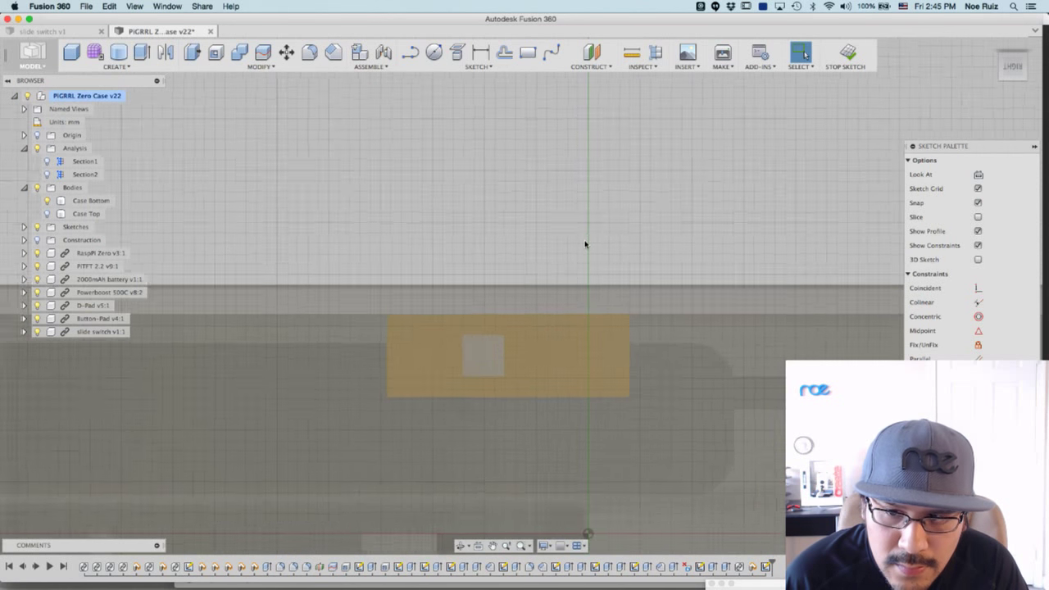
scroll(591, 271, up, 3)
middle_drag(591, 271, 638, 217)
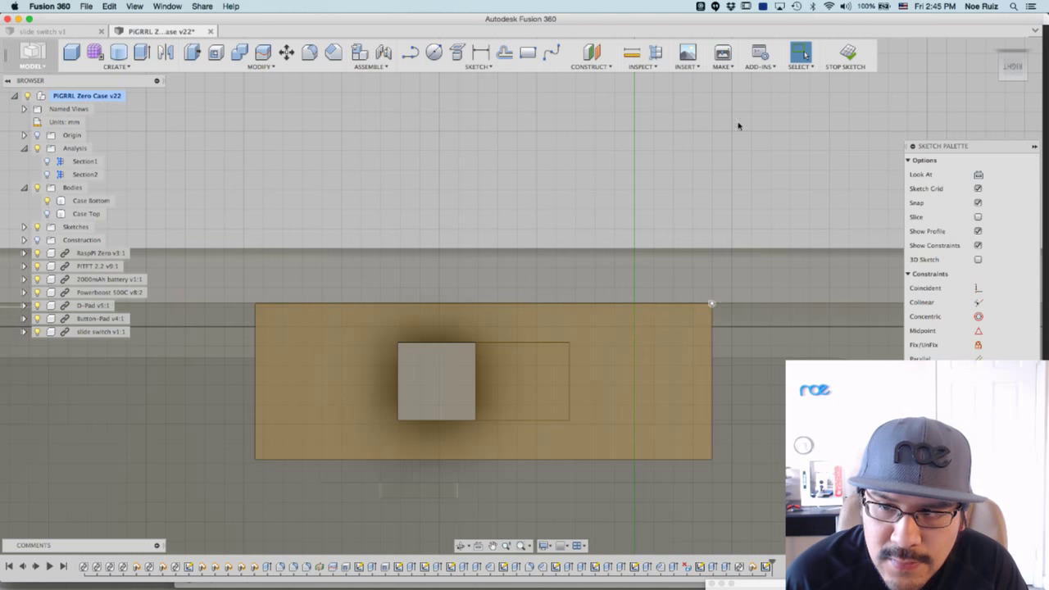
click(855, 52)
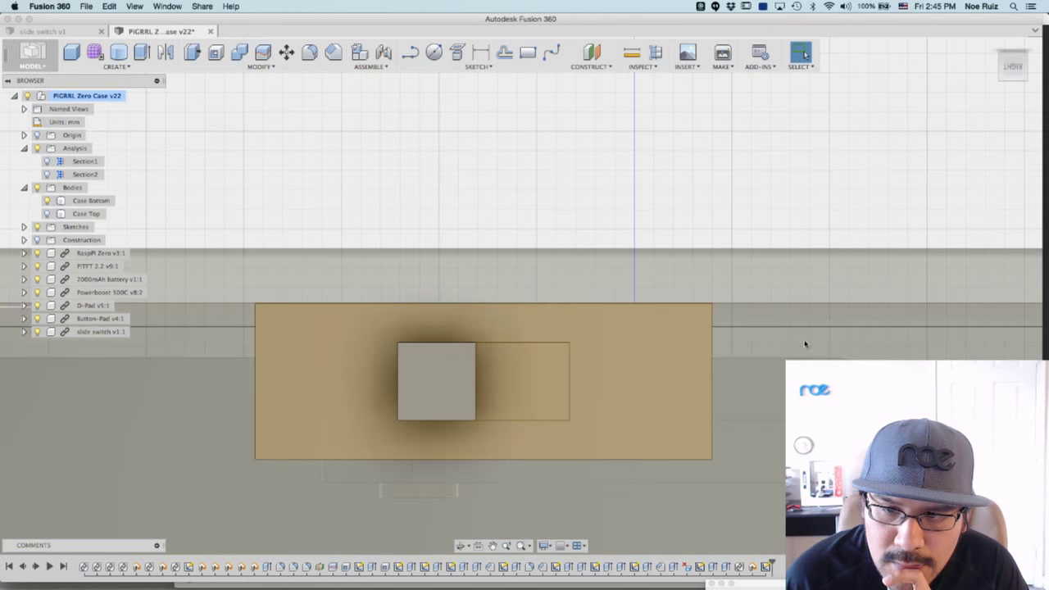
Open the PiGRRL2 Case design from the PiGRRL 2 project as a reference.
scroll(674, 331, down, 5)
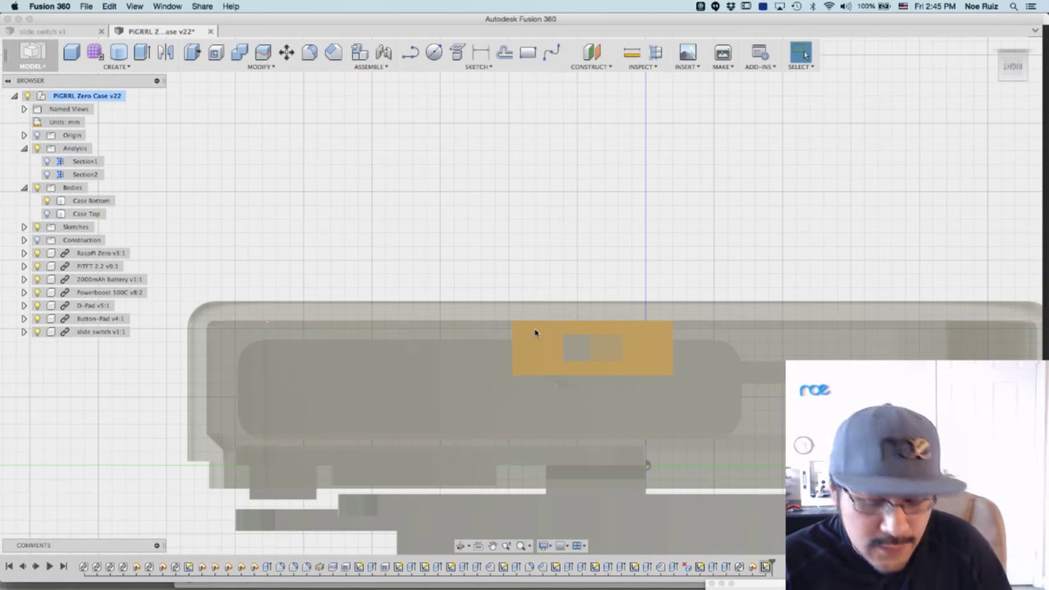
shift+middle_drag(478, 238, 352, 82)
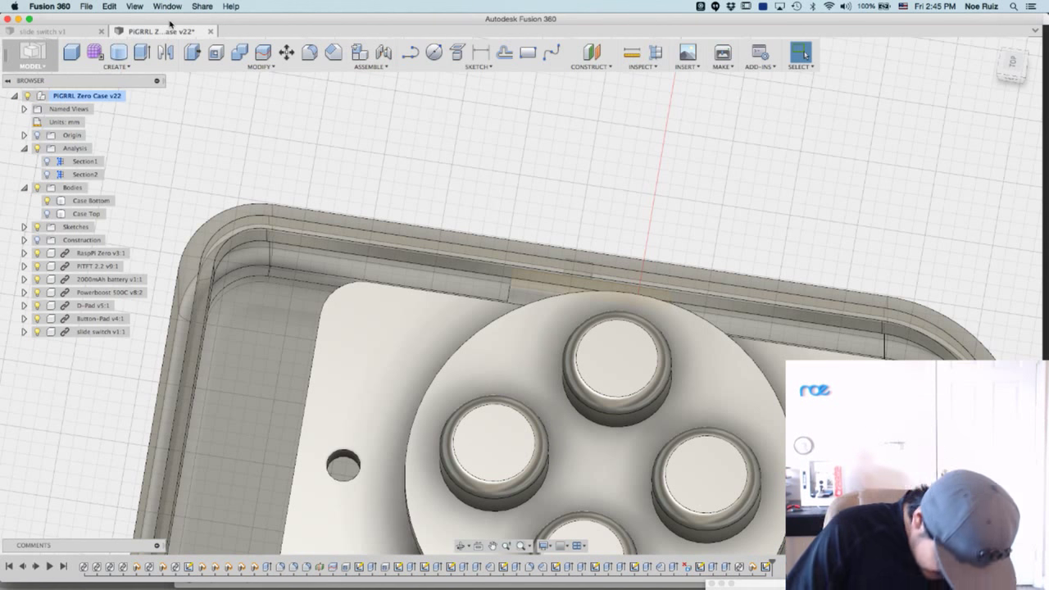
key(alt+super+p)
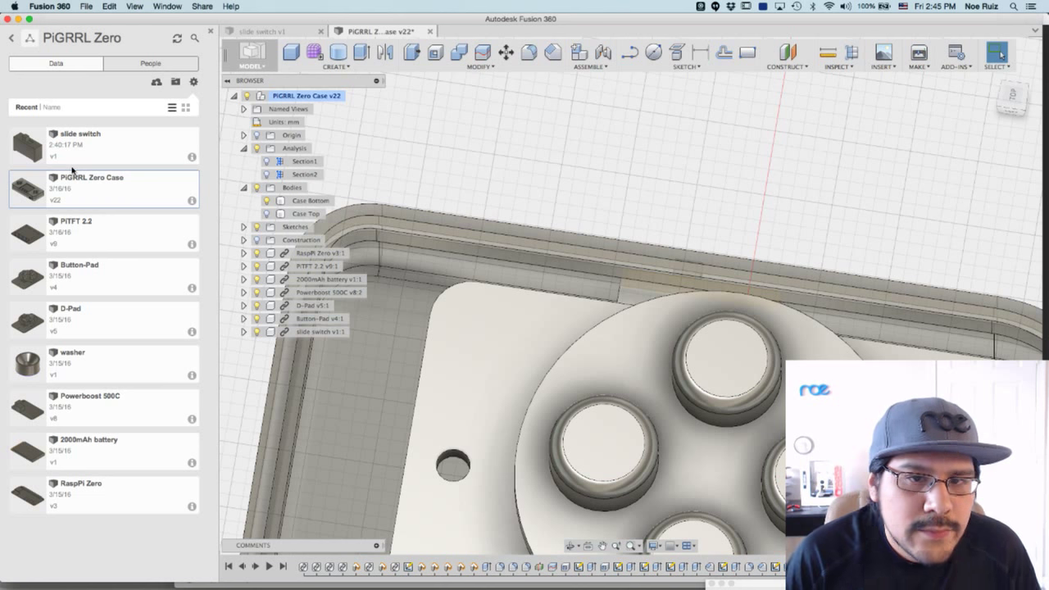
click(568, 233)
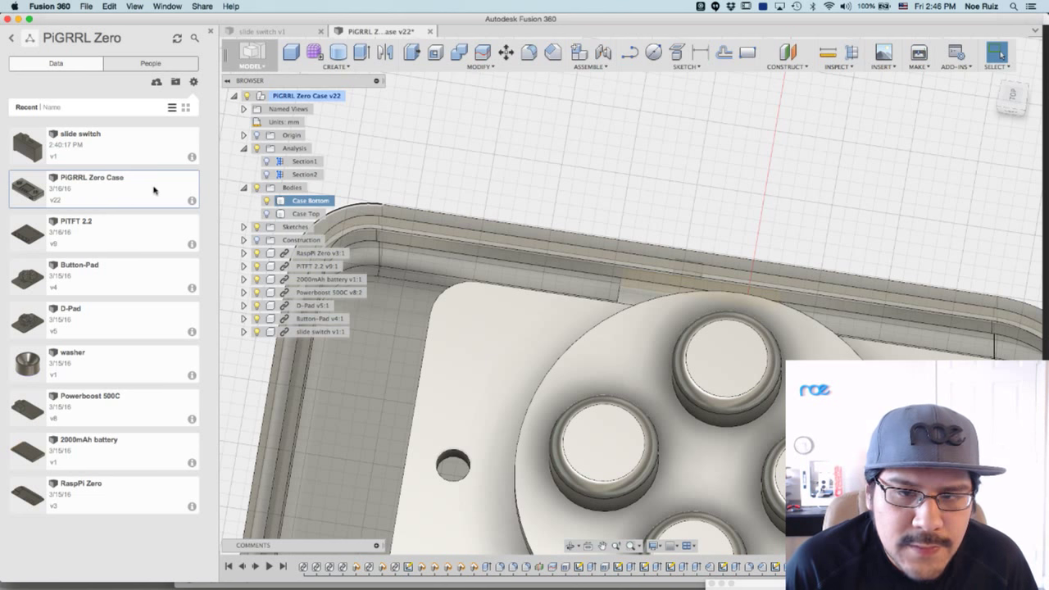
click(13, 40)
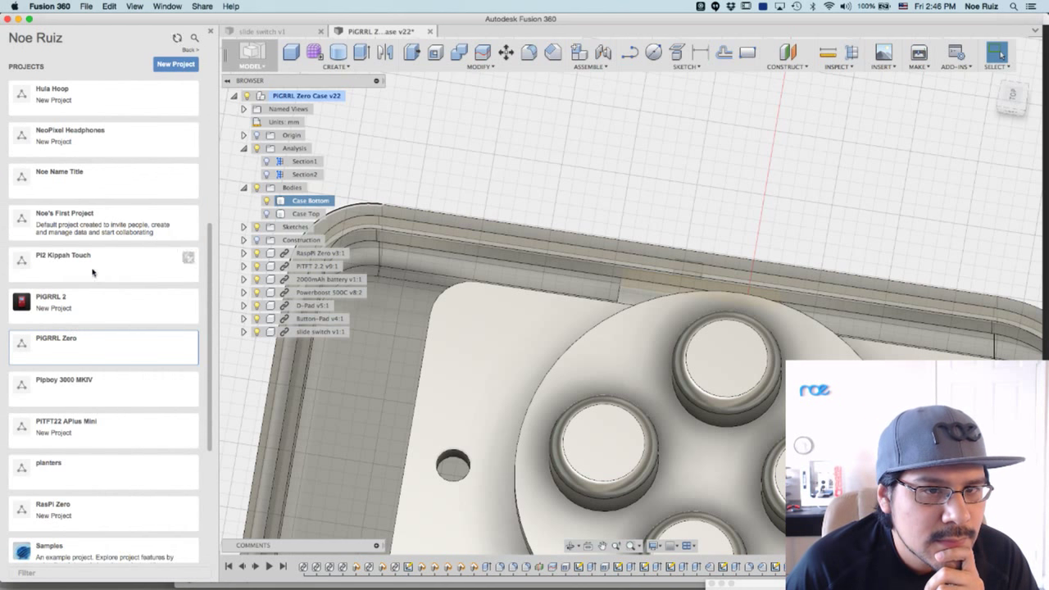
click(78, 302)
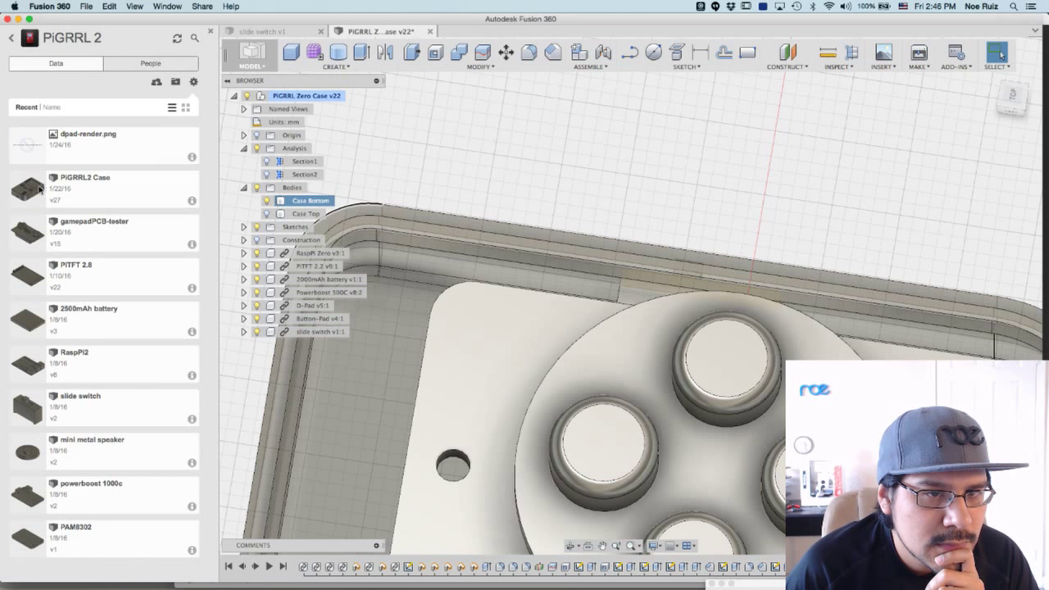
double_click(39, 188)
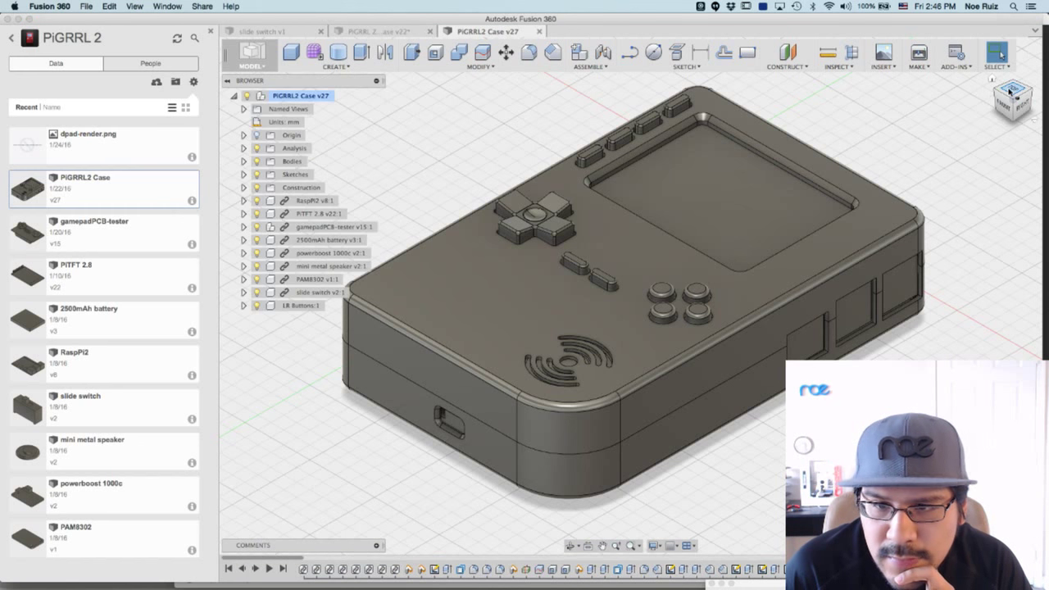
Open the switchhole sketch of the PiGRRL2 Case for editing, after examining the slide switch opening in its side wall.
click(1010, 92)
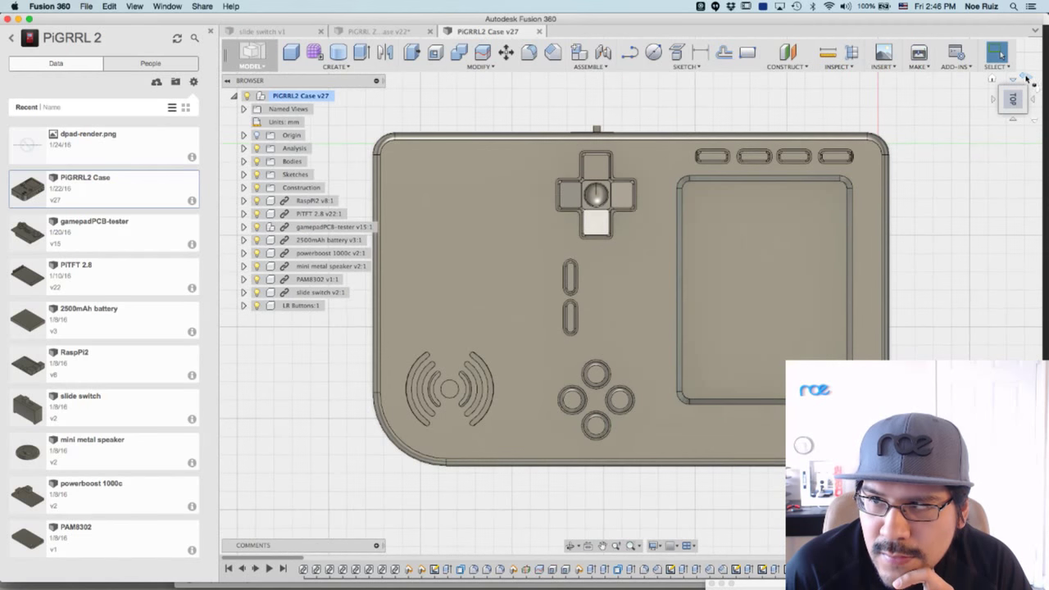
click(1027, 79)
scroll(996, 101, up, 1)
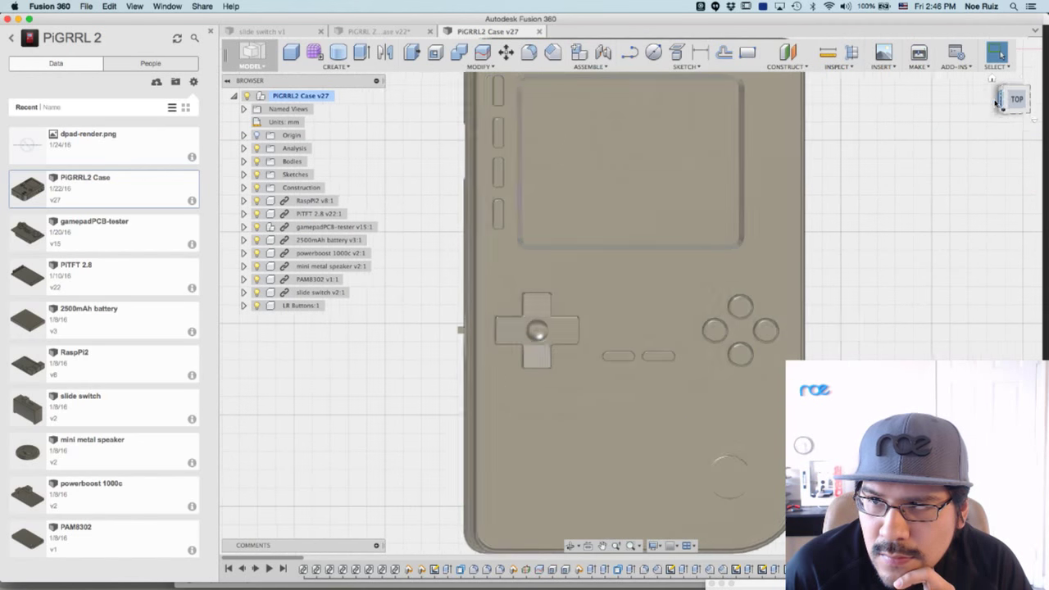
click(996, 102)
scroll(586, 332, up, 10)
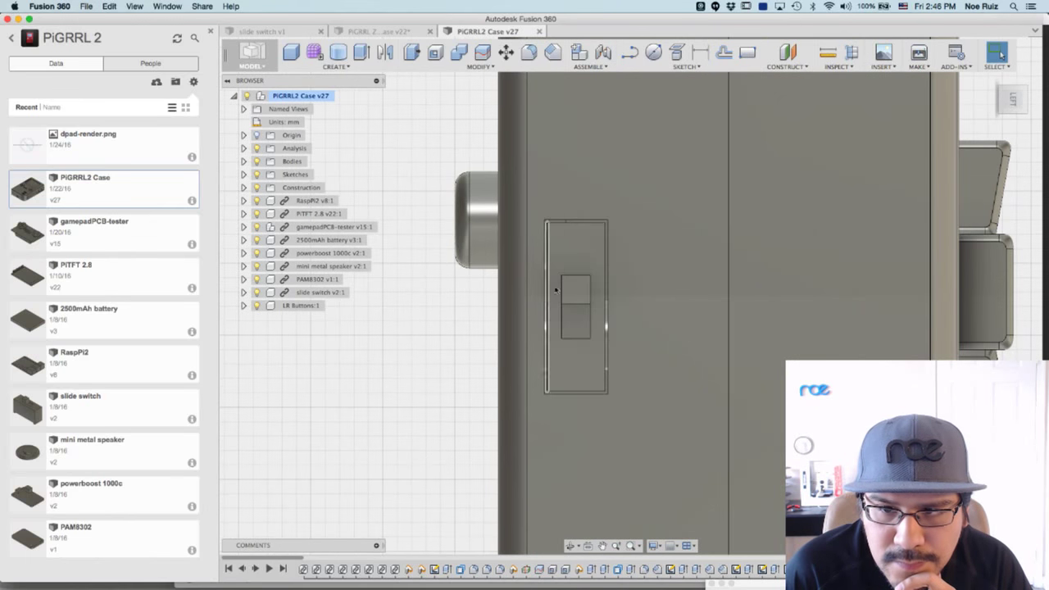
scroll(562, 246, up, 5)
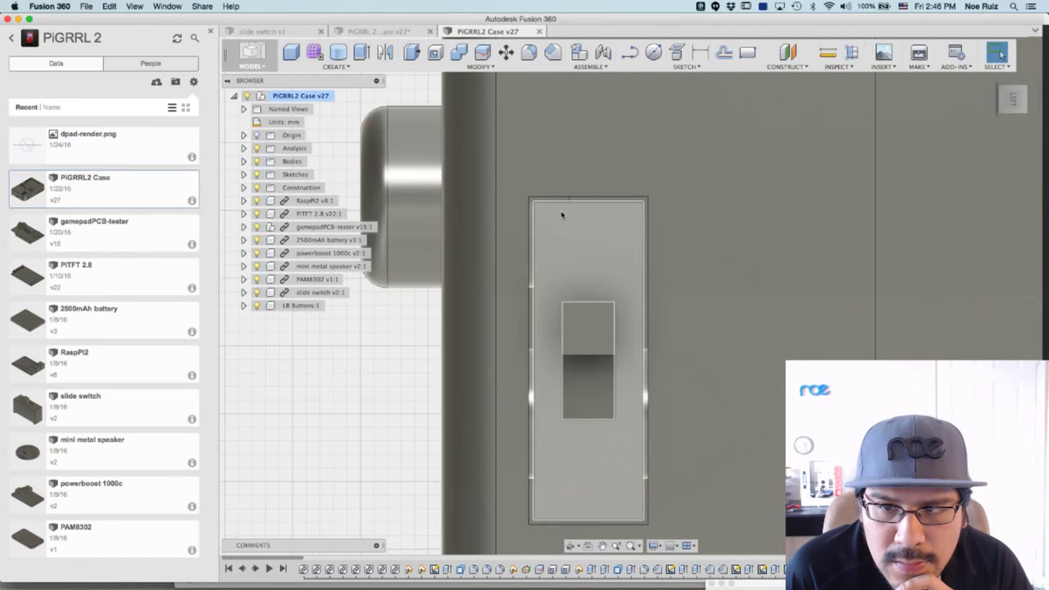
click(243, 175)
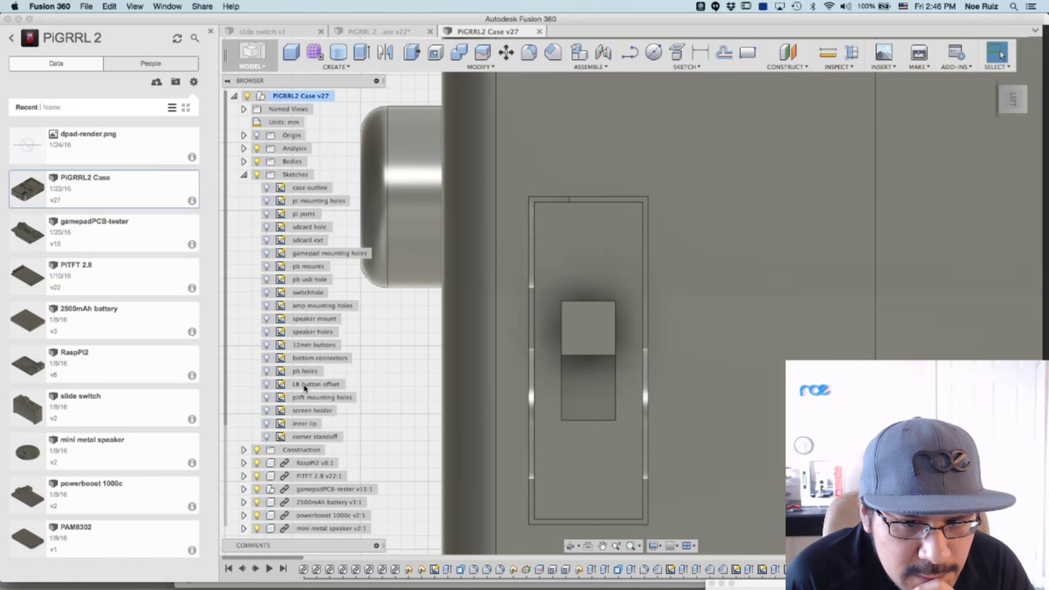
click(280, 294)
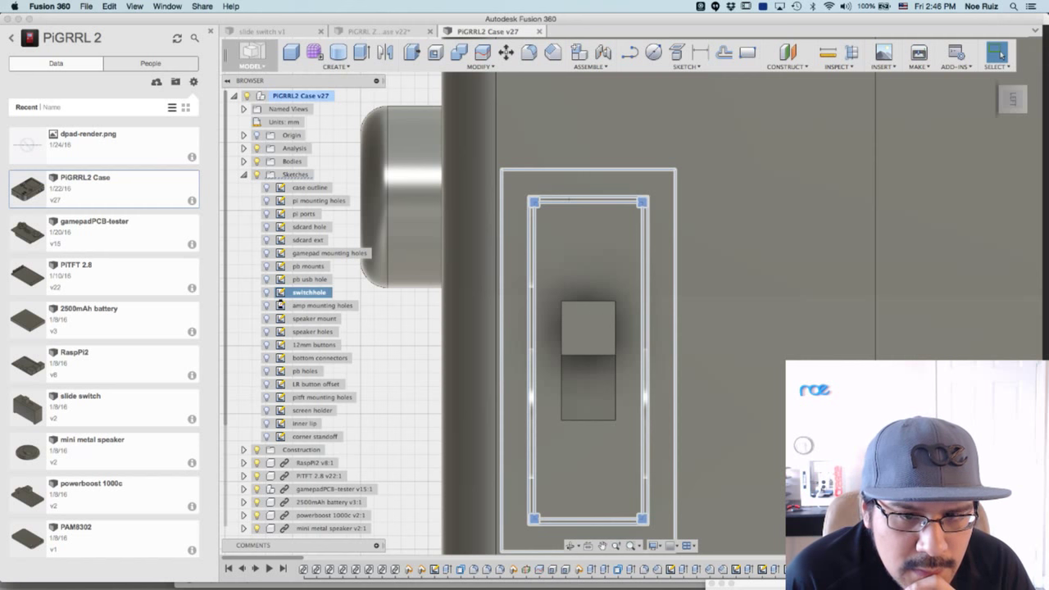
double_click(283, 295)
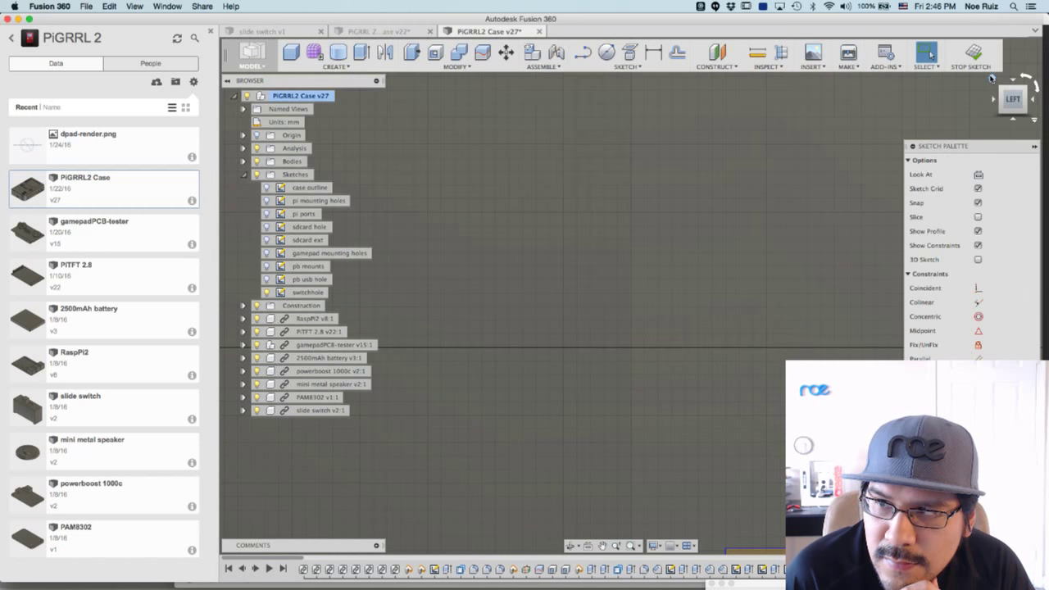
Measure the gap between the two inner rectangles of the switchhole sketch, viewed straight on from the case's left side.
click(991, 78)
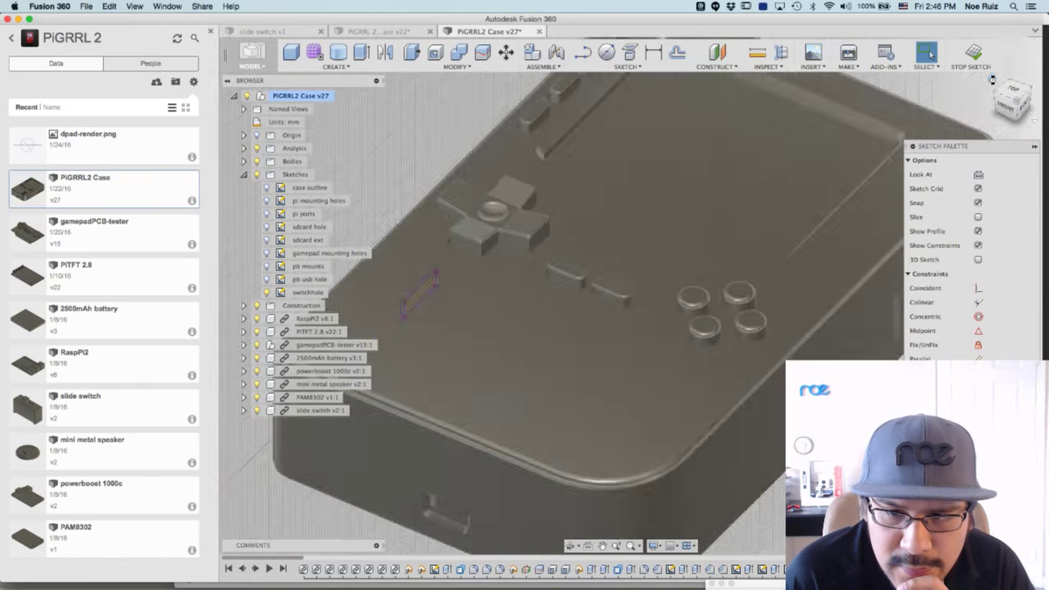
click(1001, 103)
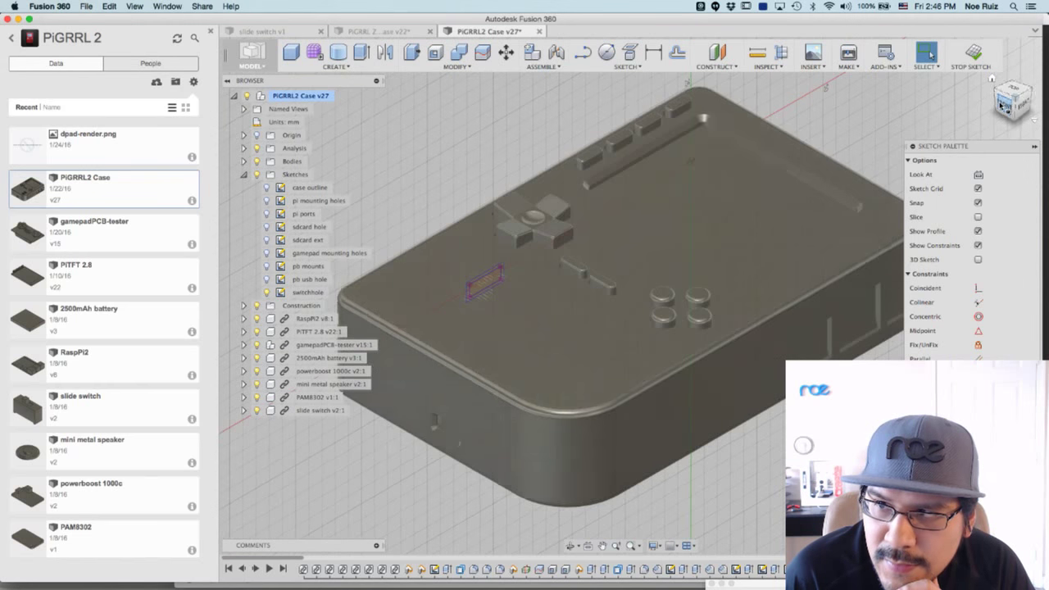
click(994, 100)
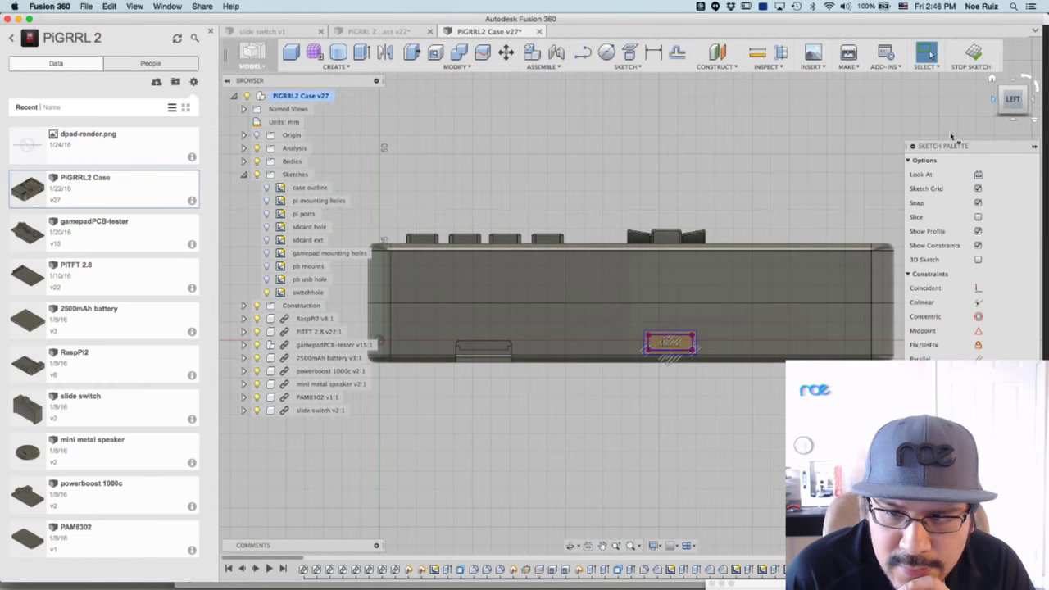
scroll(672, 346, up, 10)
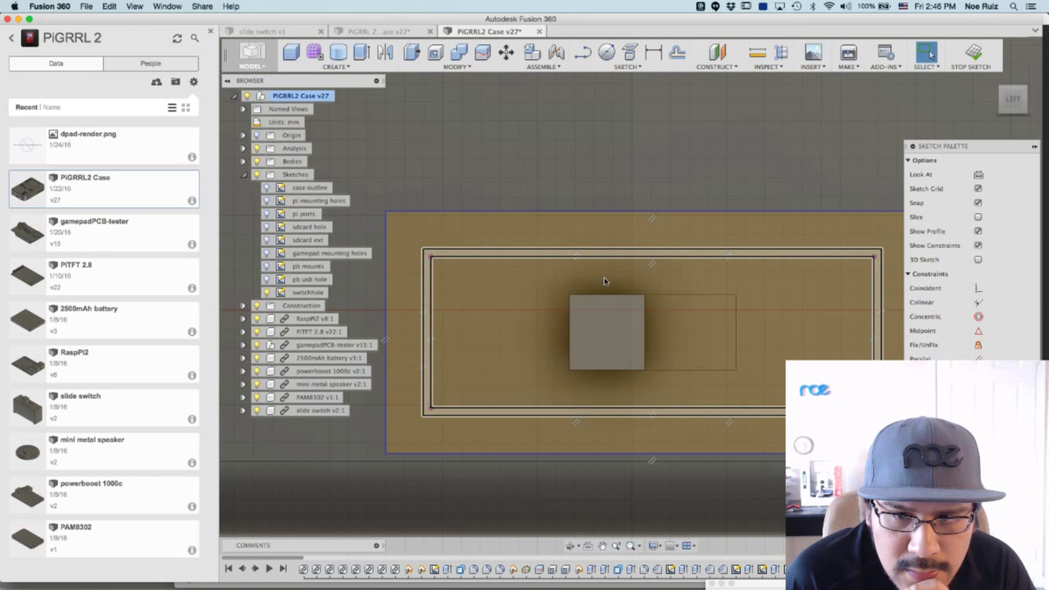
mouse_move(830, 297)
middle_down()
mouse_move(784, 269)
mouse_move(820, 268)
middle_up()
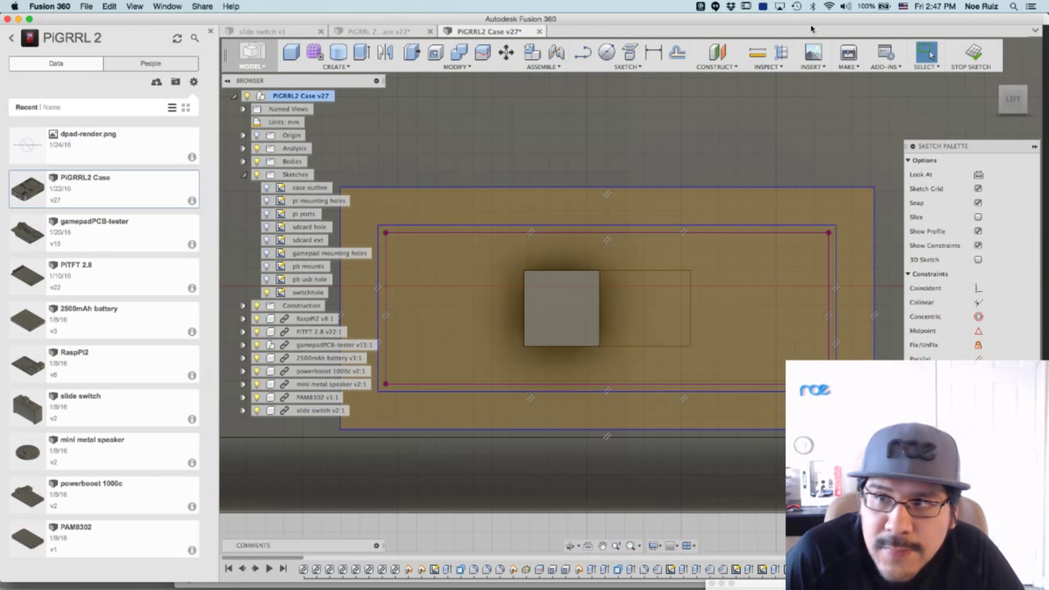
click(757, 52)
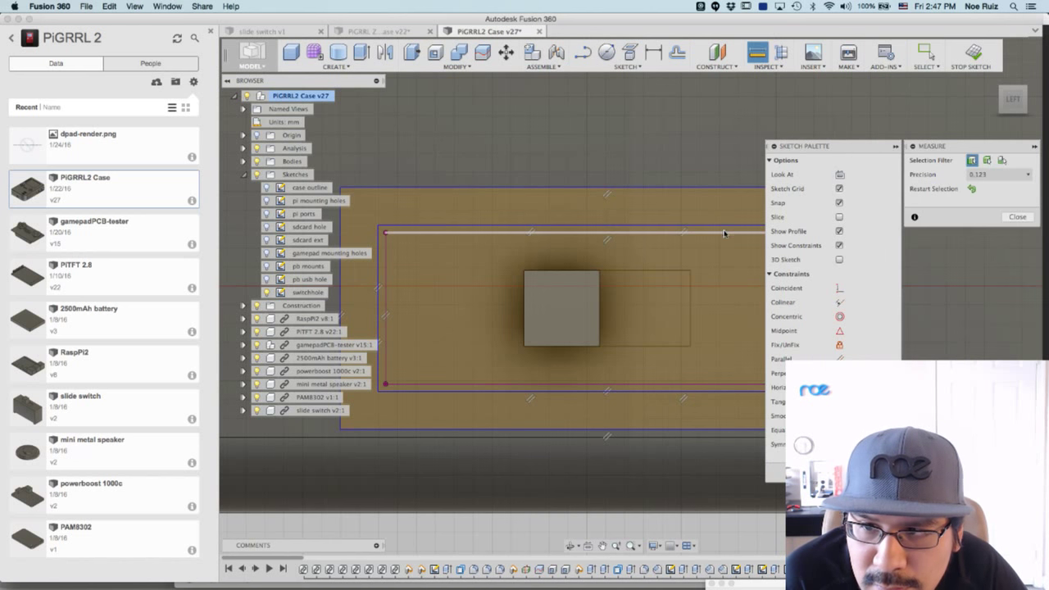
click(724, 234)
click(647, 226)
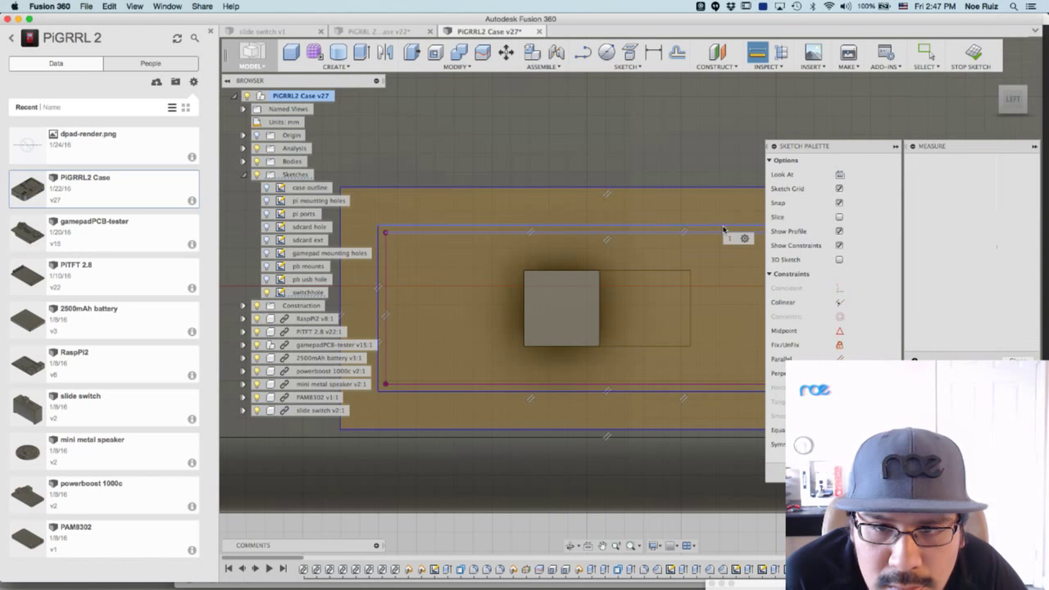
middle_drag(672, 291, 571, 296)
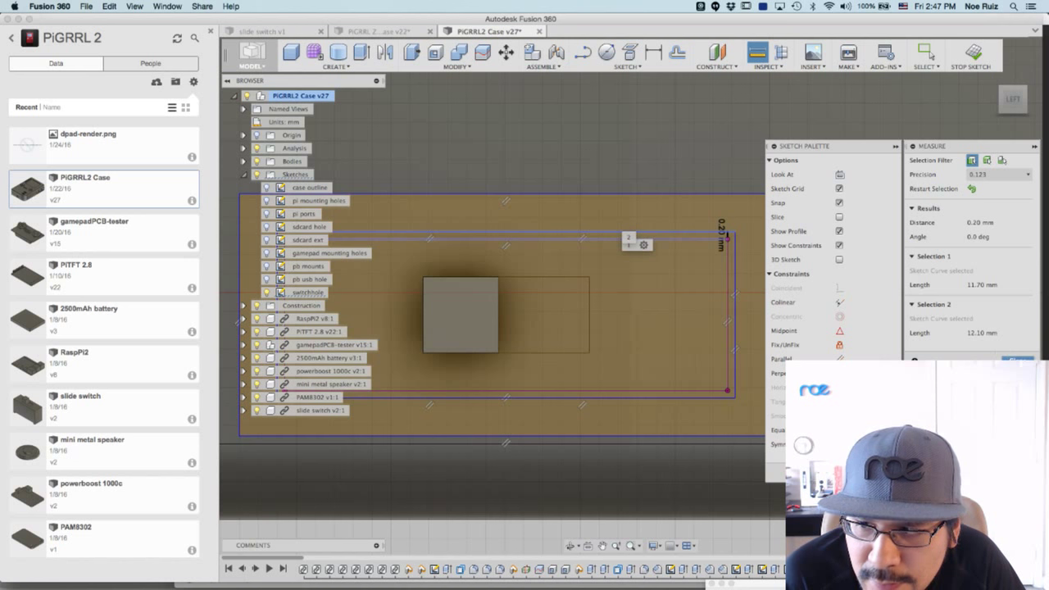
click(1020, 359)
Return to the PiGRRL Zero Case design, leaving the PiGRRL2 Case open, and view the slide switch straight on at the end wall.
click(538, 32)
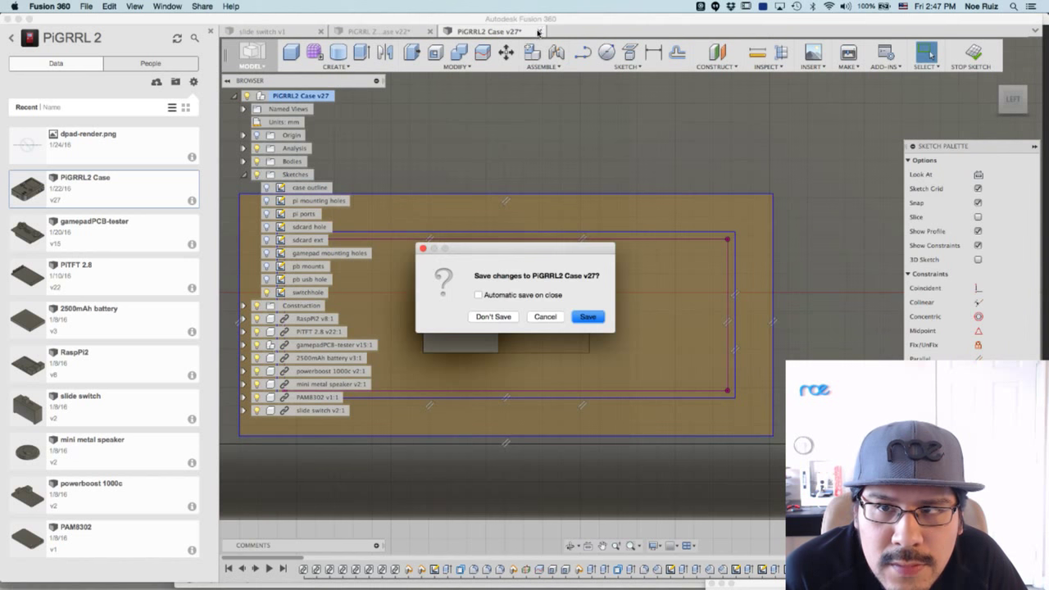
click(554, 317)
click(401, 31)
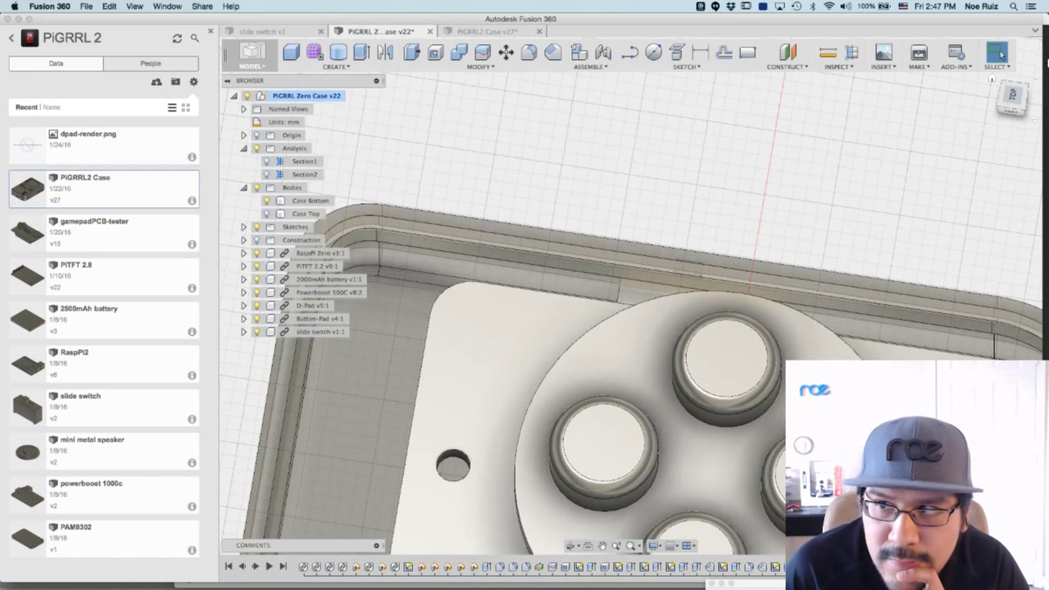
click(1013, 97)
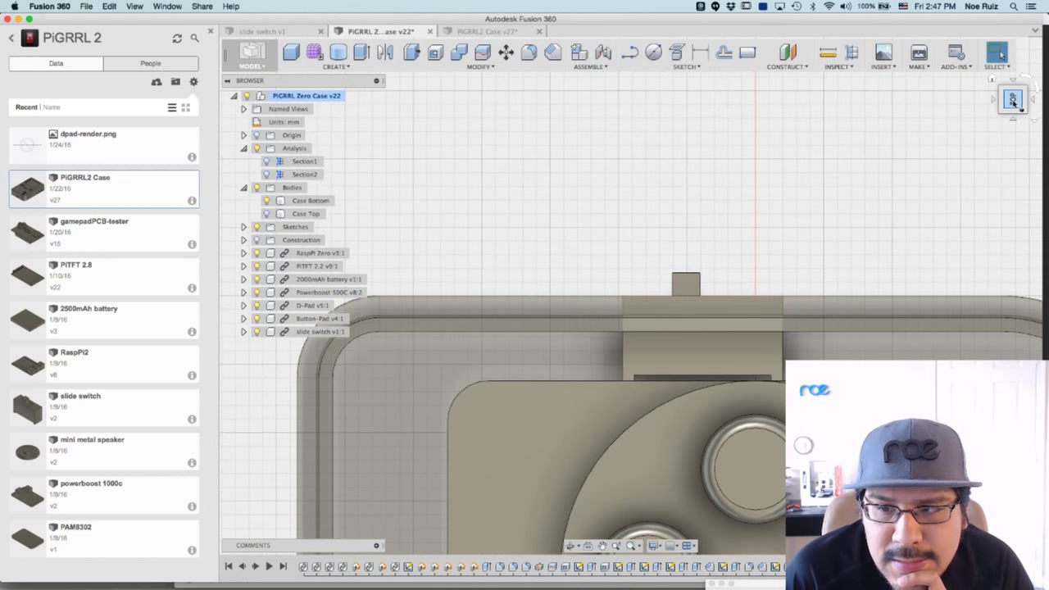
click(1023, 76)
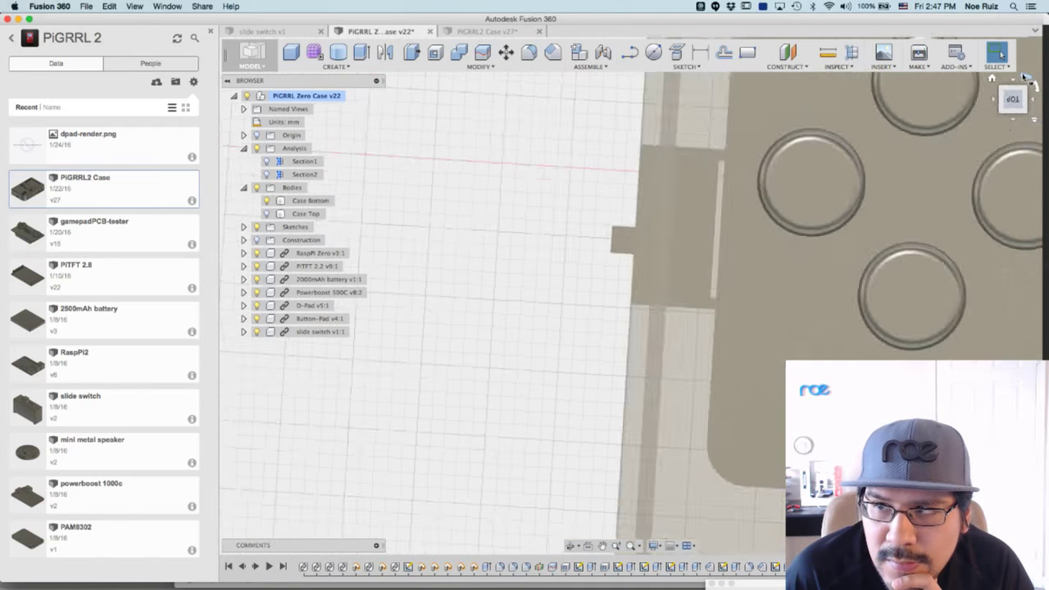
click(992, 103)
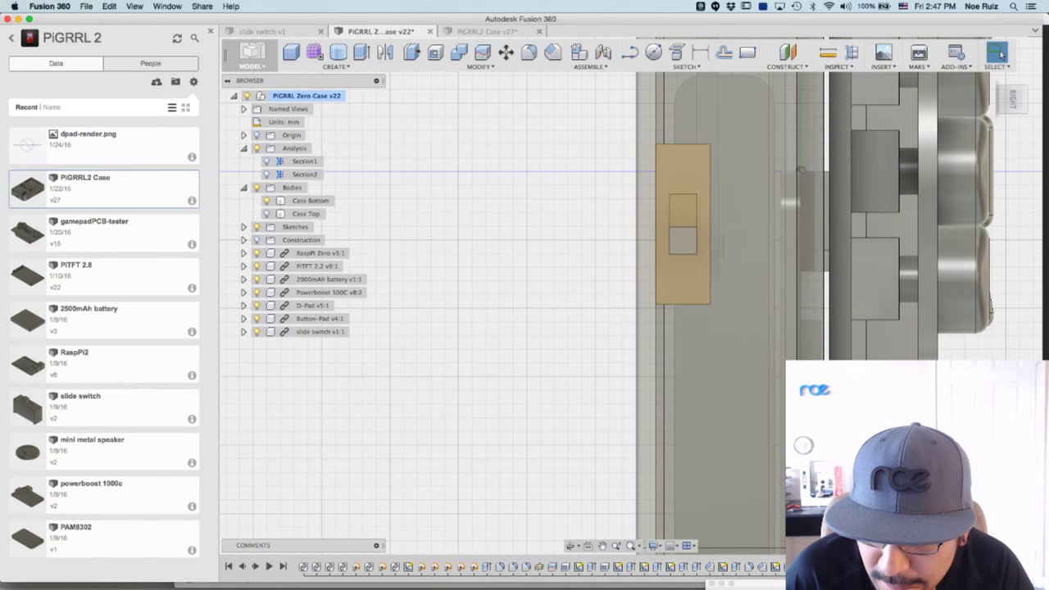
drag(683, 269, 762, 214)
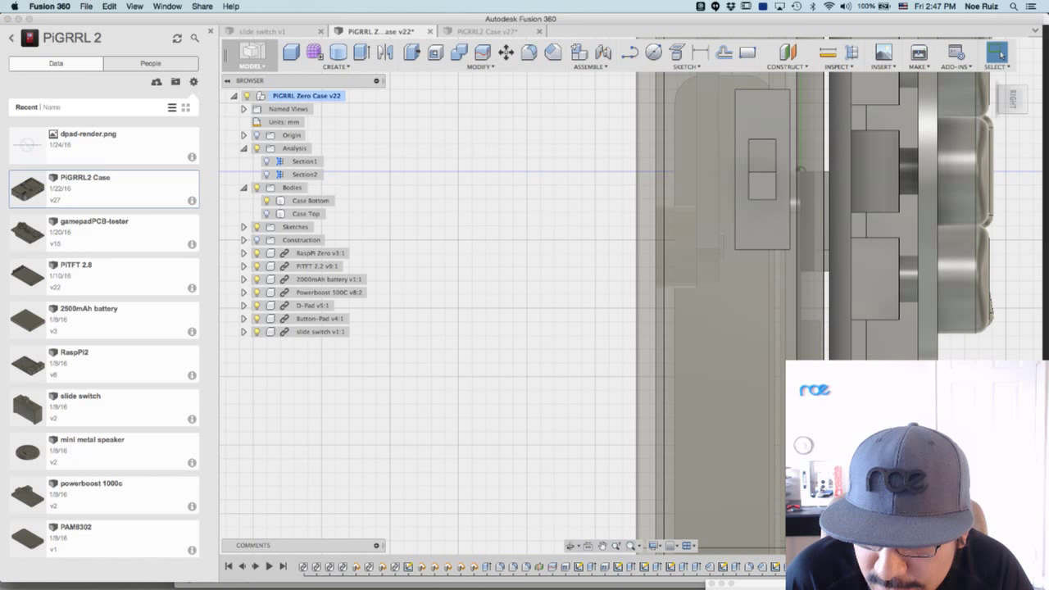
key(super+shift+z)
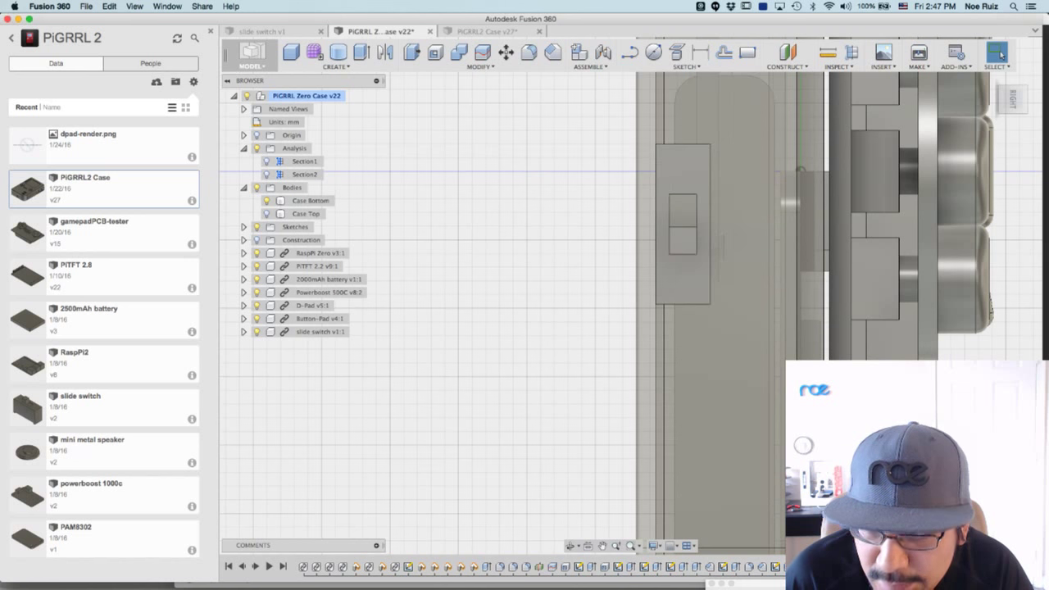
click(506, 52)
click(682, 167)
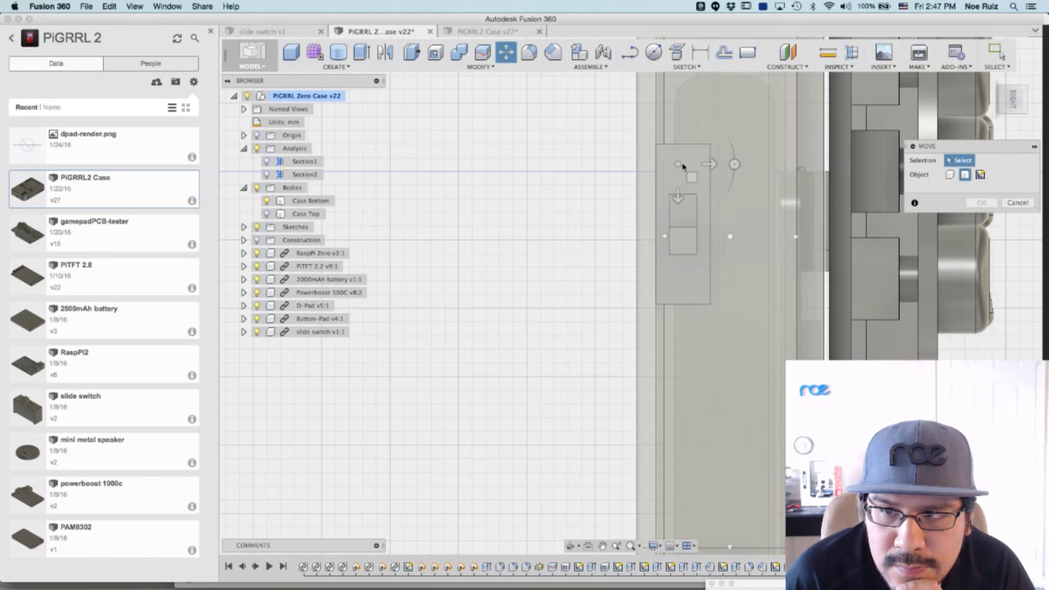
key(Escape)
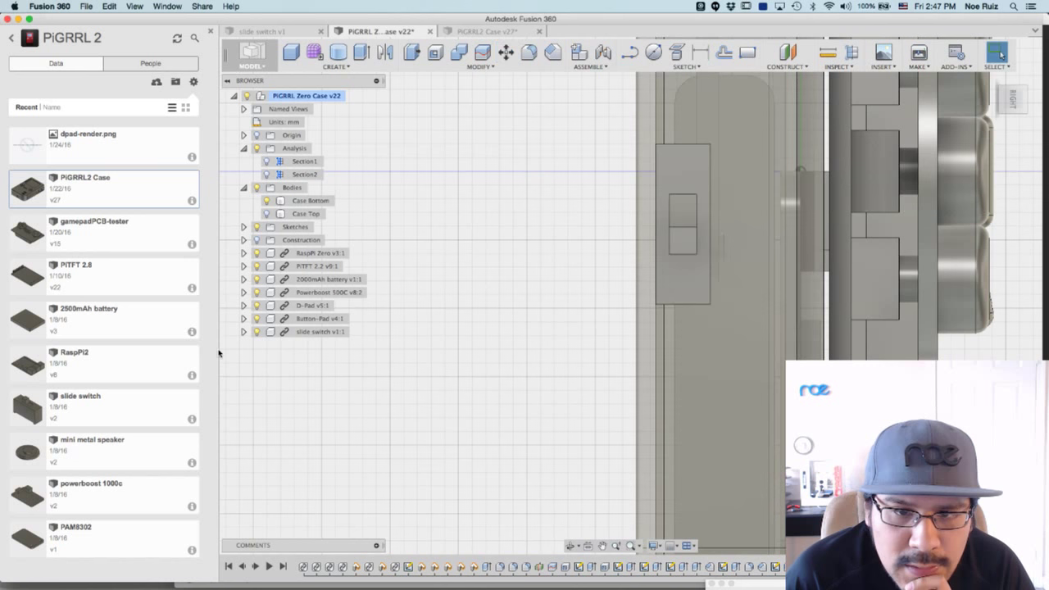
Try to move the slide switch component a small distance in the negative Y direction.
click(326, 332)
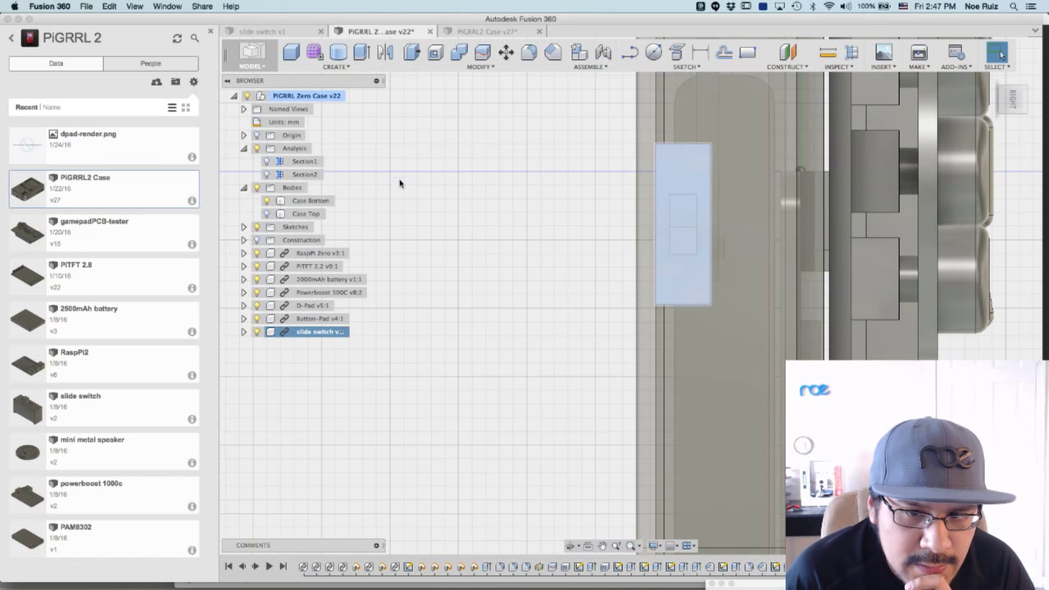
click(506, 52)
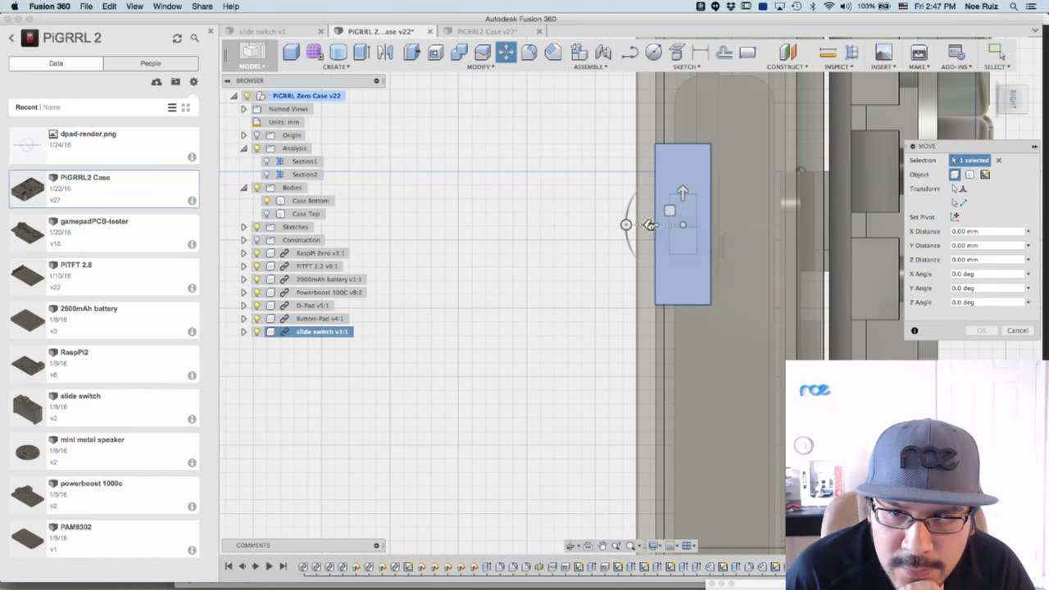
drag(649, 224, 664, 224)
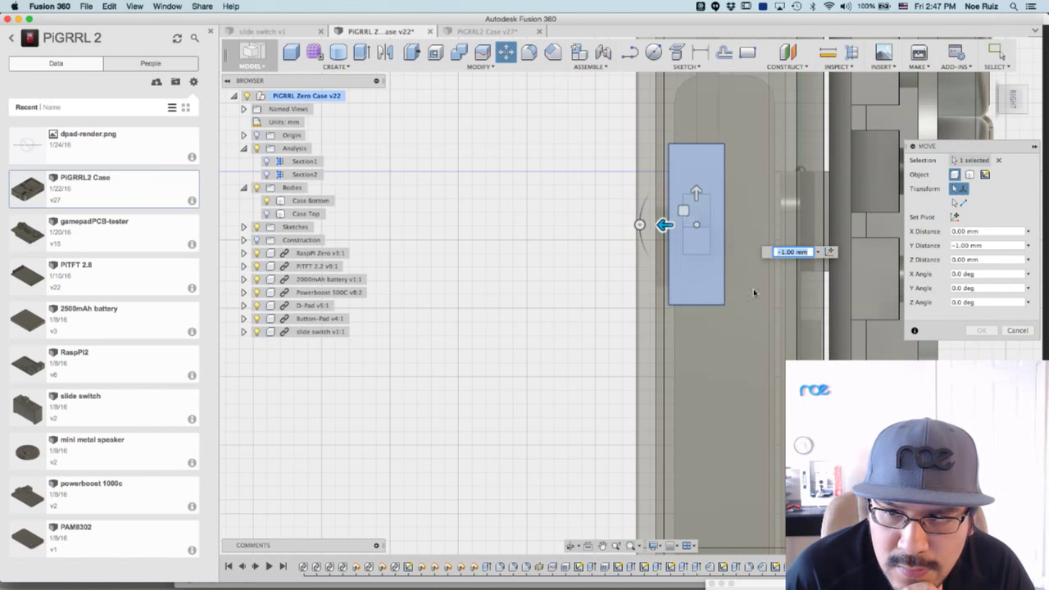
click(964, 245)
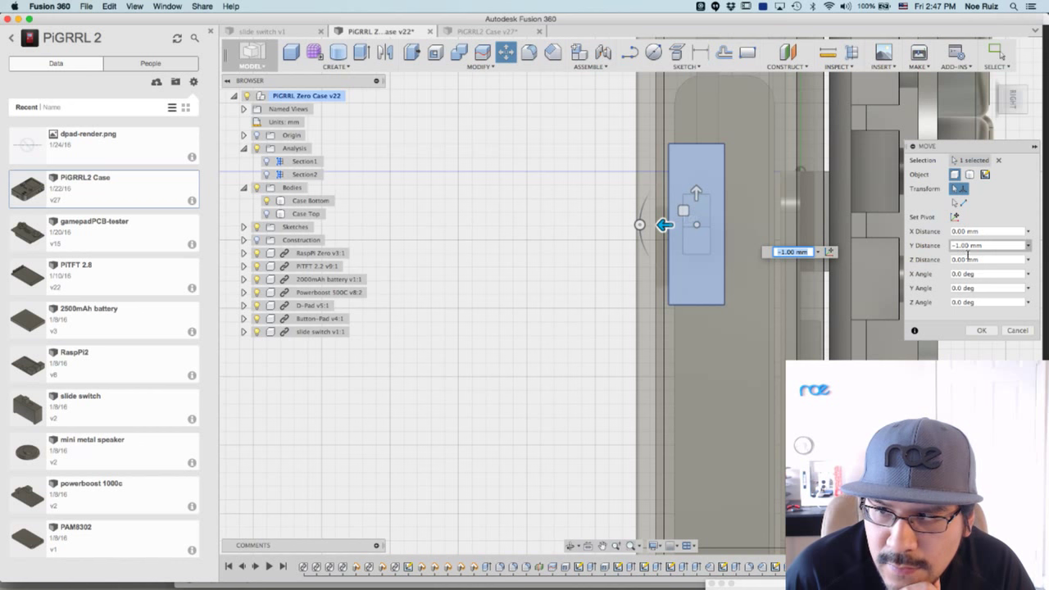
key(BackSpace)
text(2)
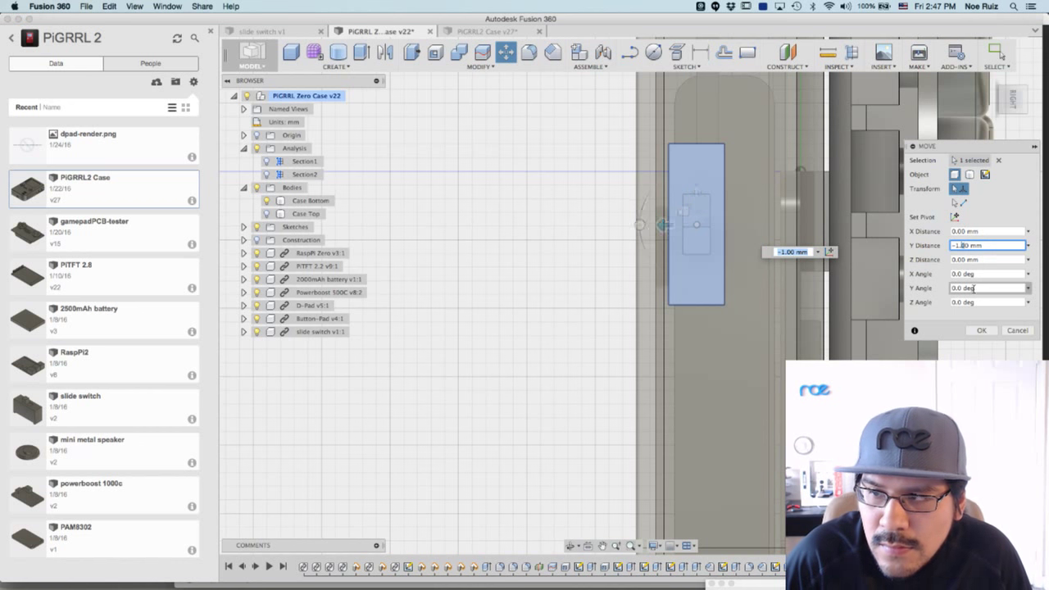
key(Return)
key(Return)
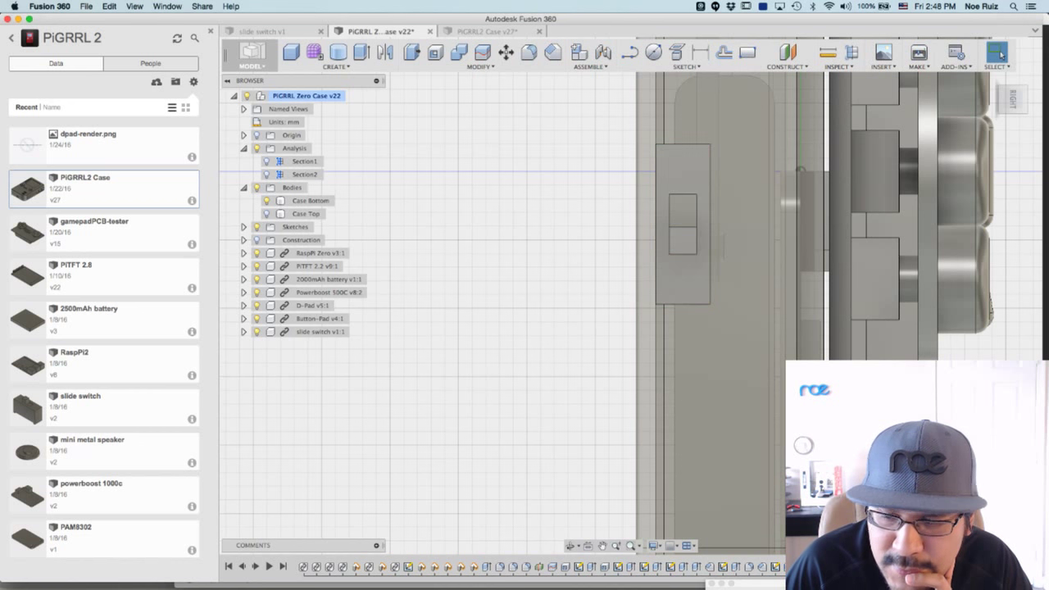
Move the slide switch component -0.20 mm along Y.
click(330, 332)
click(505, 54)
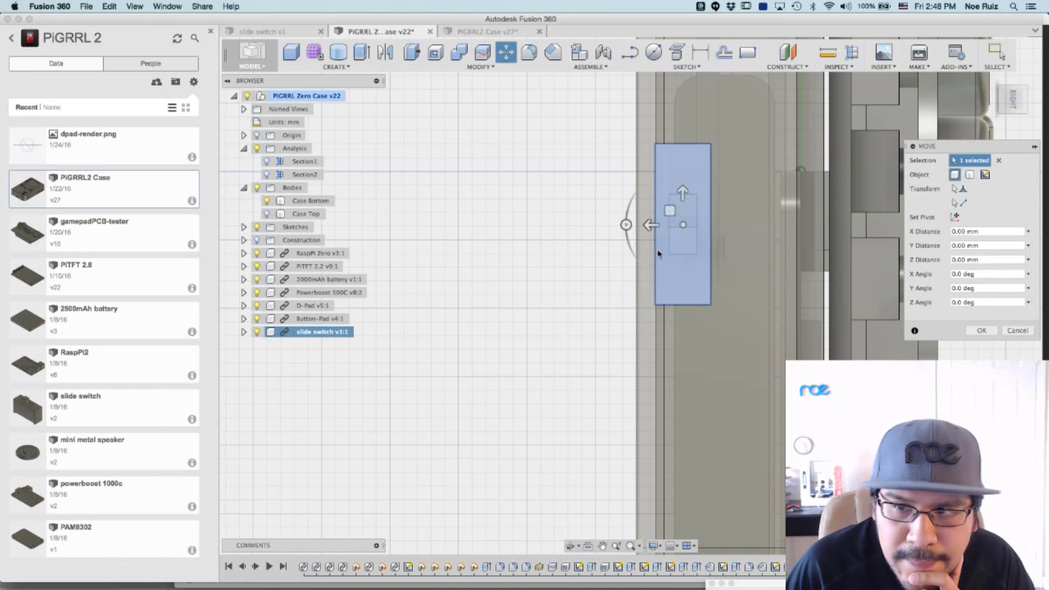
drag(650, 224, 664, 224)
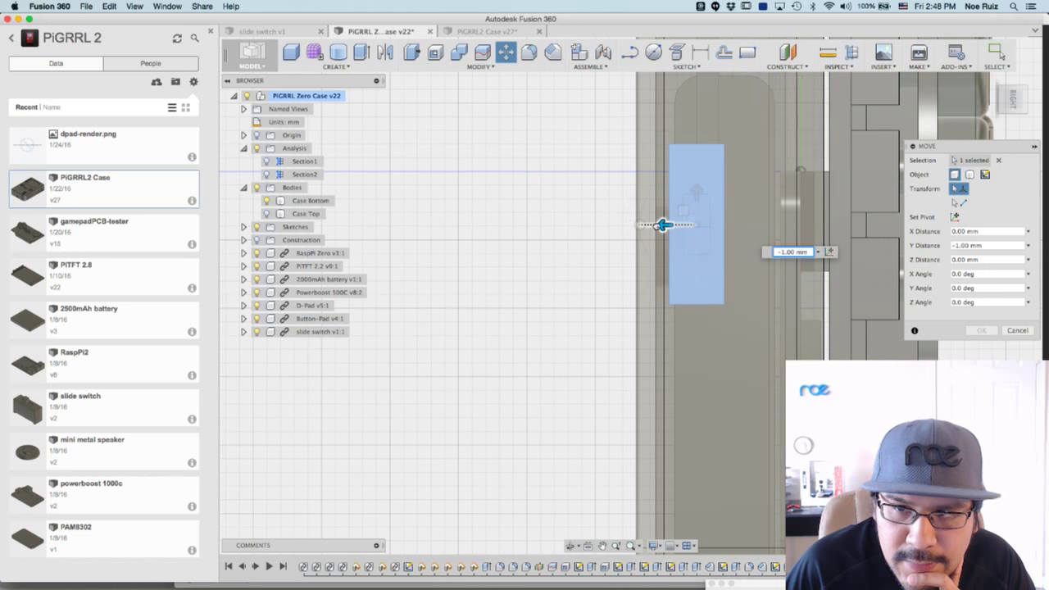
click(789, 252)
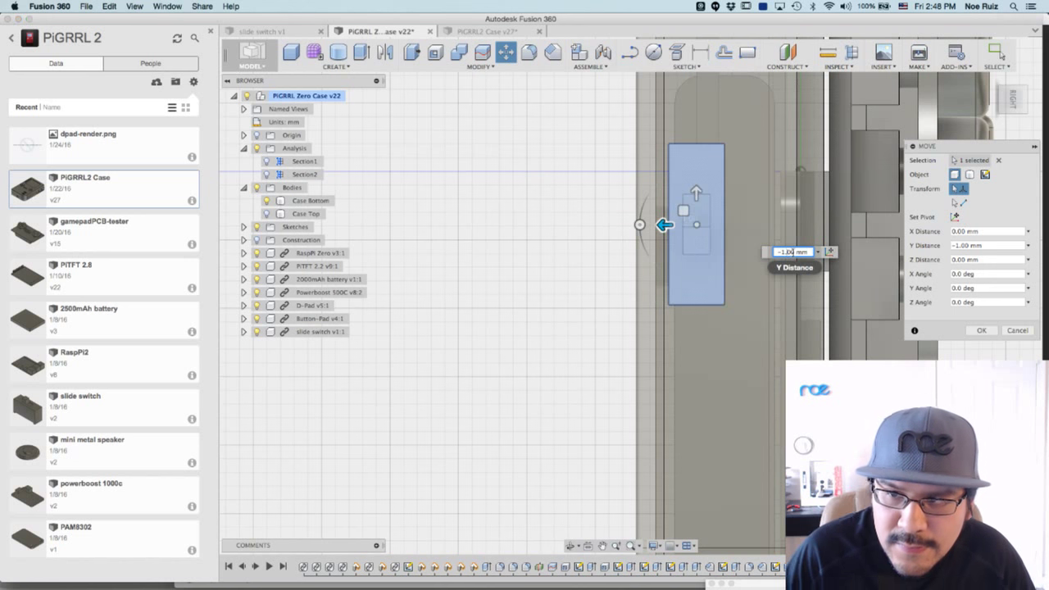
key(BackSpace)
text(0)
key(Right)
key(Right)
key(BackSpace)
text(2)
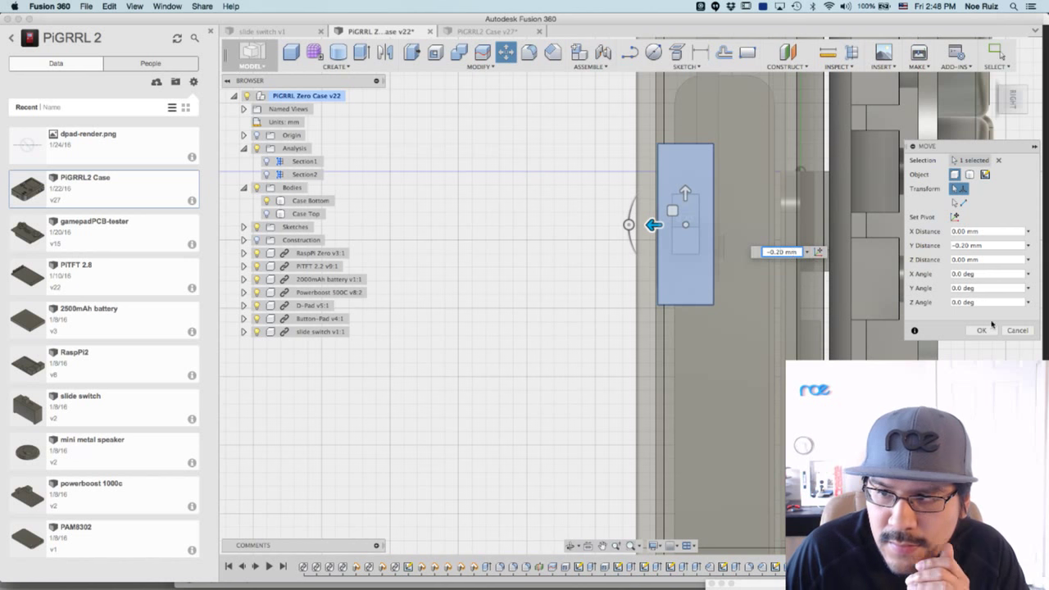
click(988, 331)
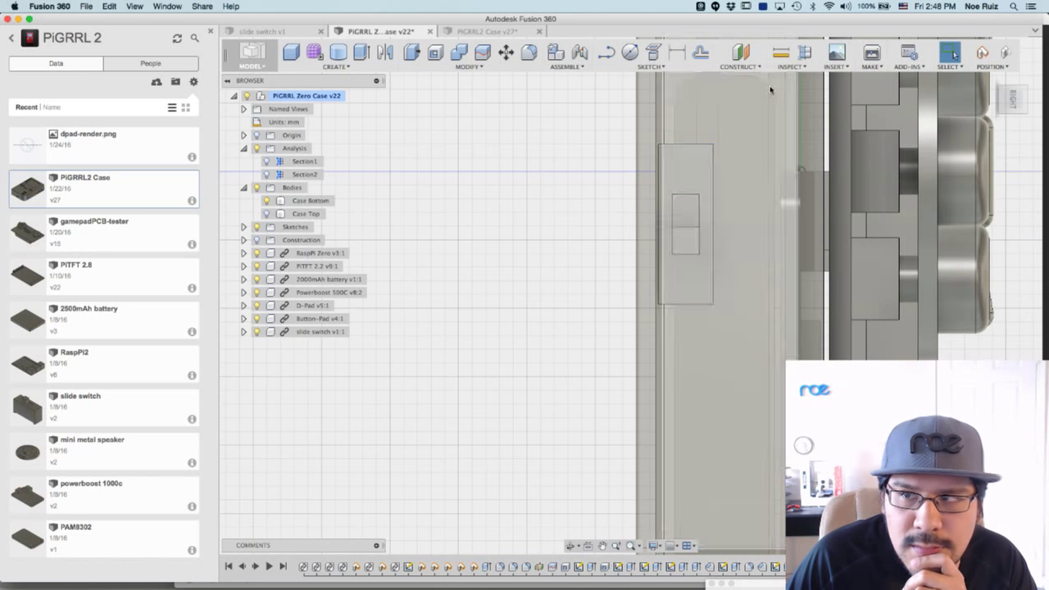
Capture the slide switch's moved position and rename the sketch around the switch to "switch cut".
click(982, 54)
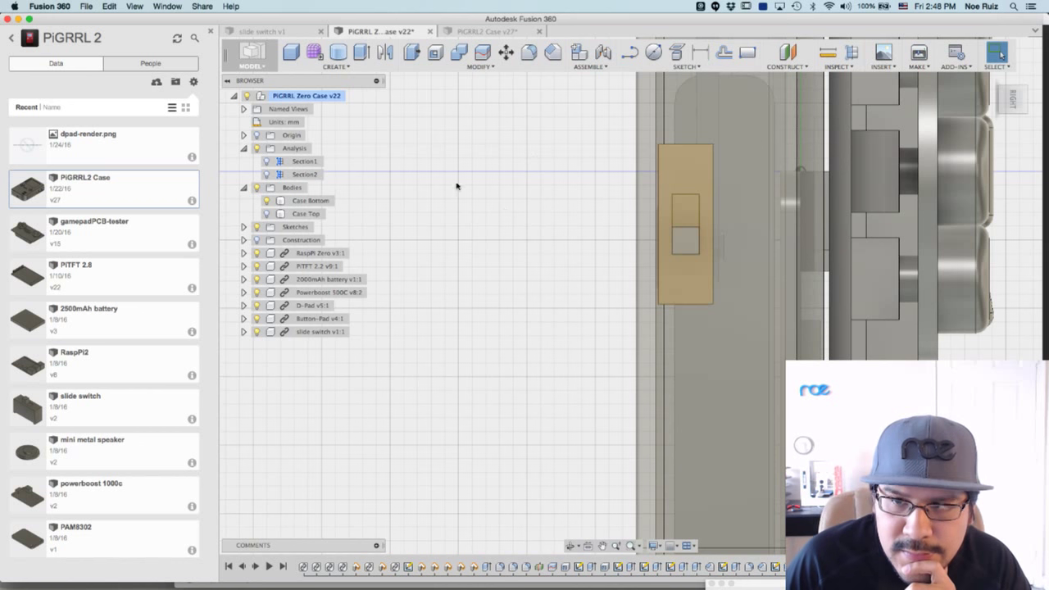
click(245, 227)
double_click(318, 372)
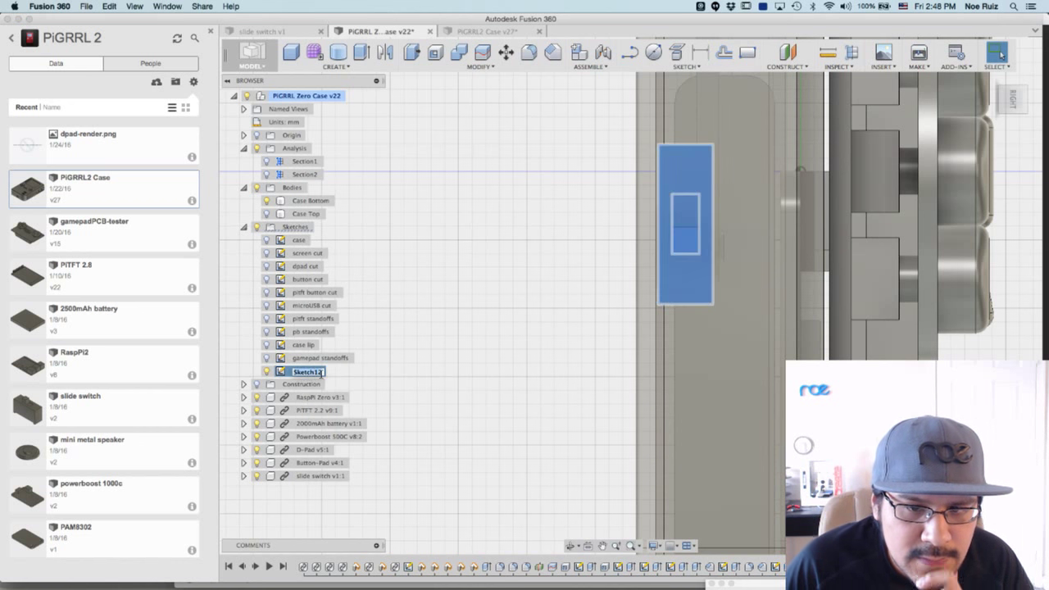
text(switch c)
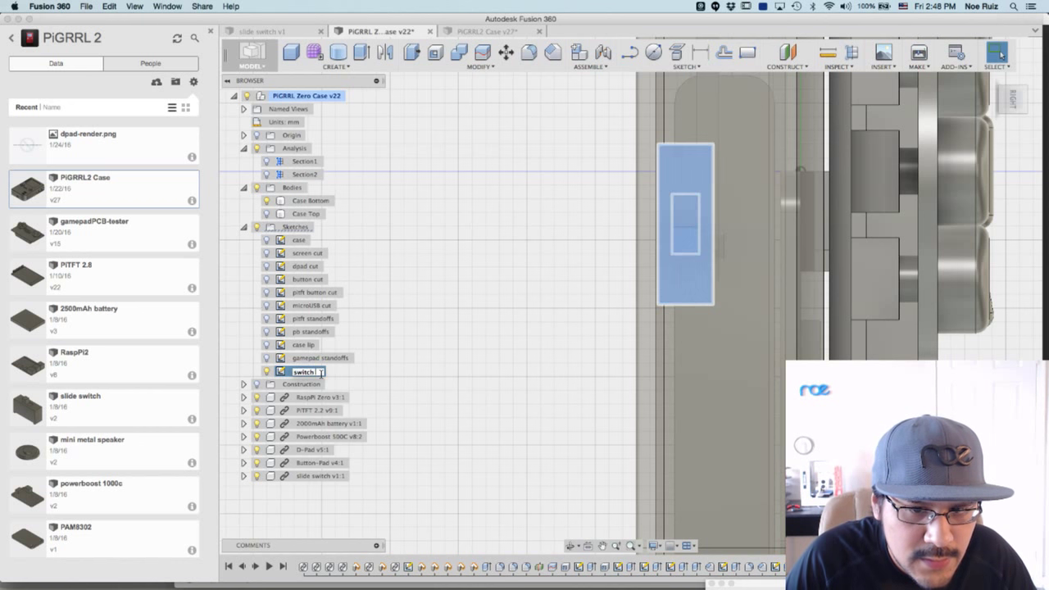
text(utou)
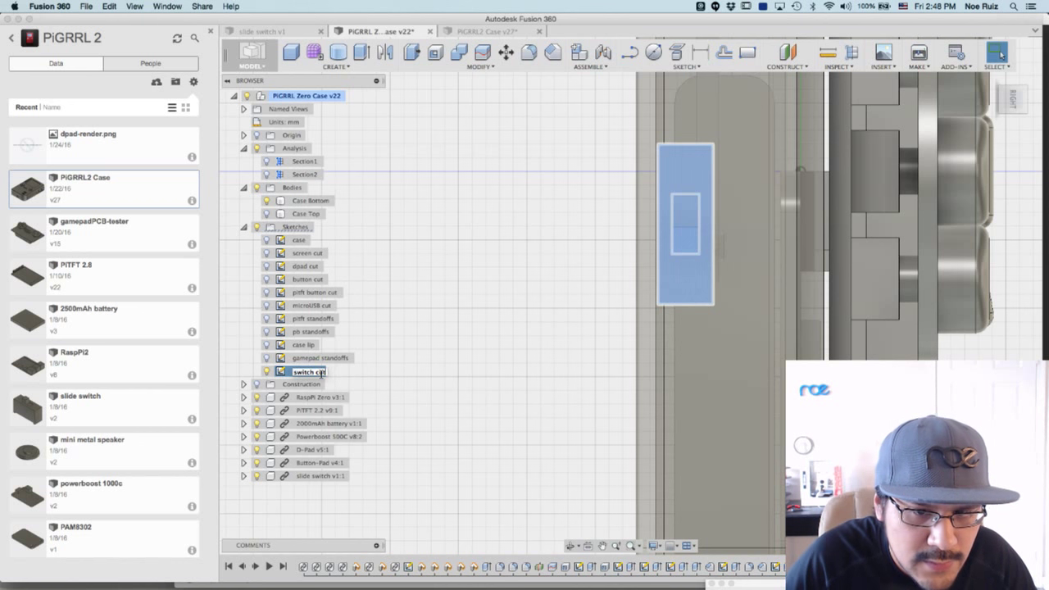
key(Escape)
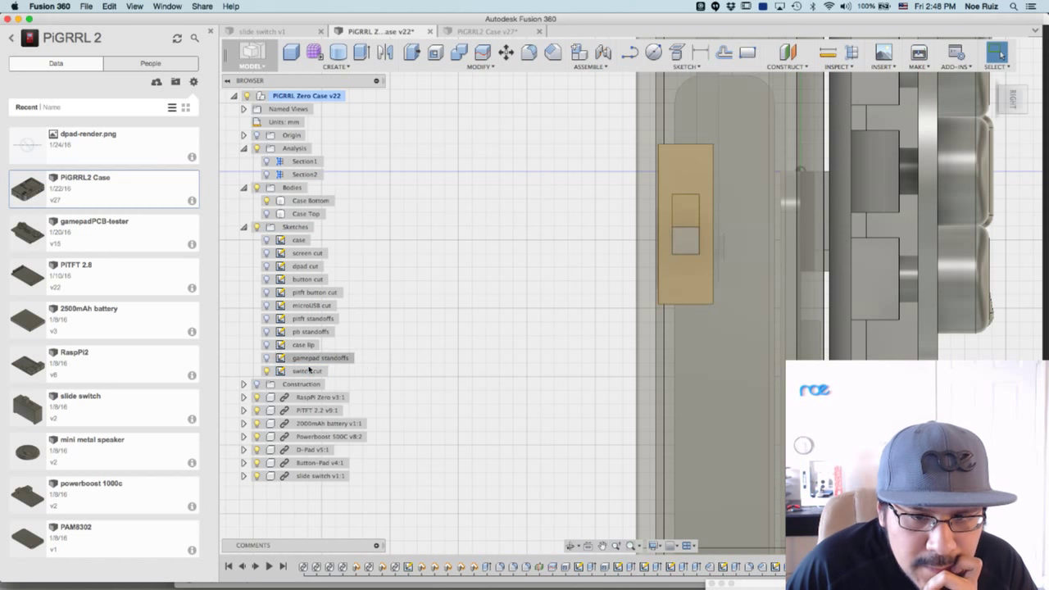
Edit the switch cut sketch, offsetting the switch's outer rectangle outward by 0.20 mm, and finish the sketch.
double_click(280, 372)
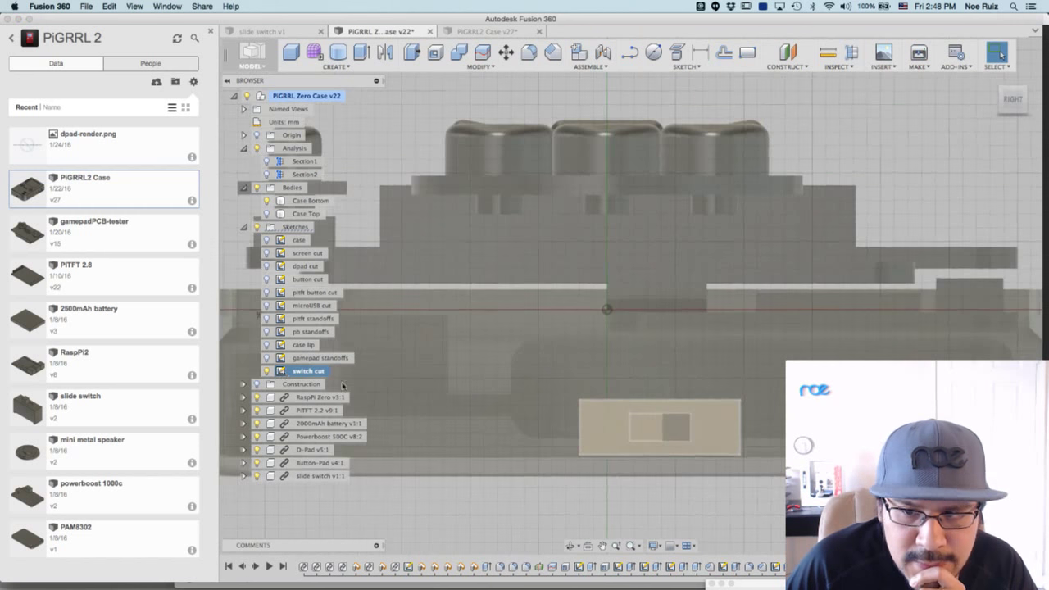
scroll(636, 497, up, 3)
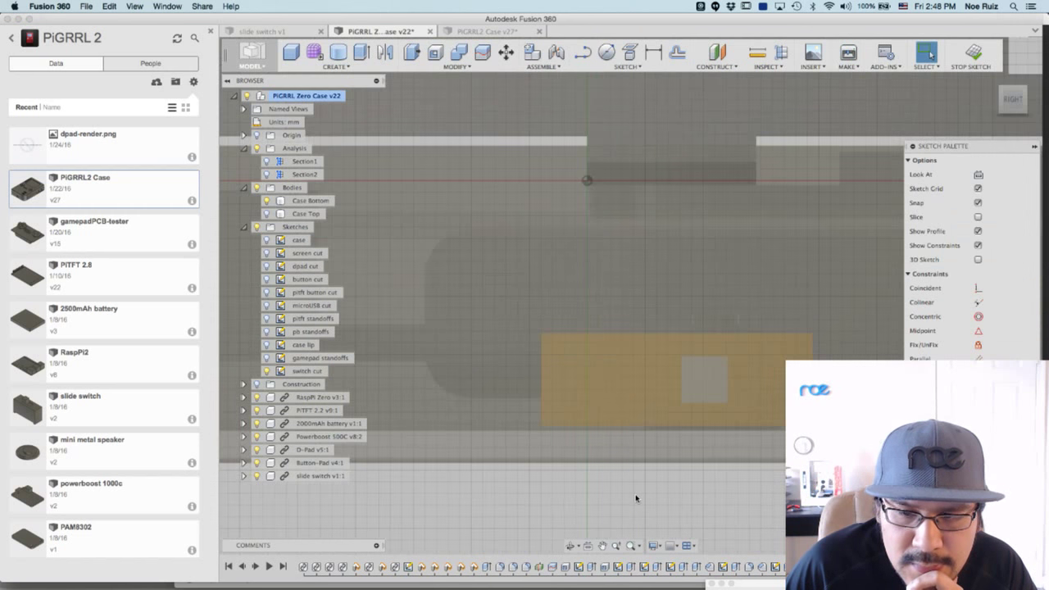
click(677, 51)
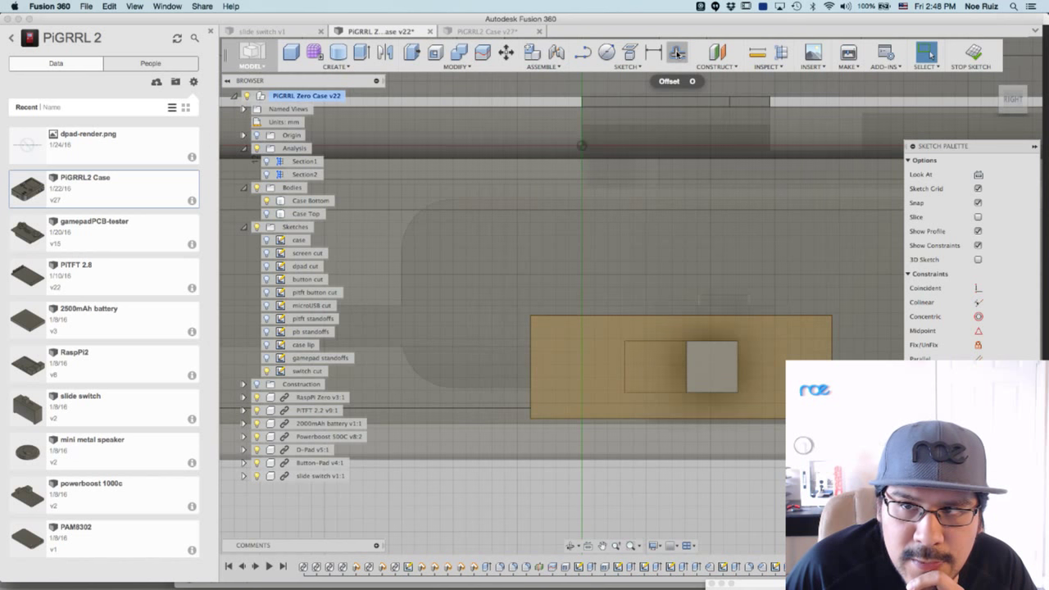
click(677, 52)
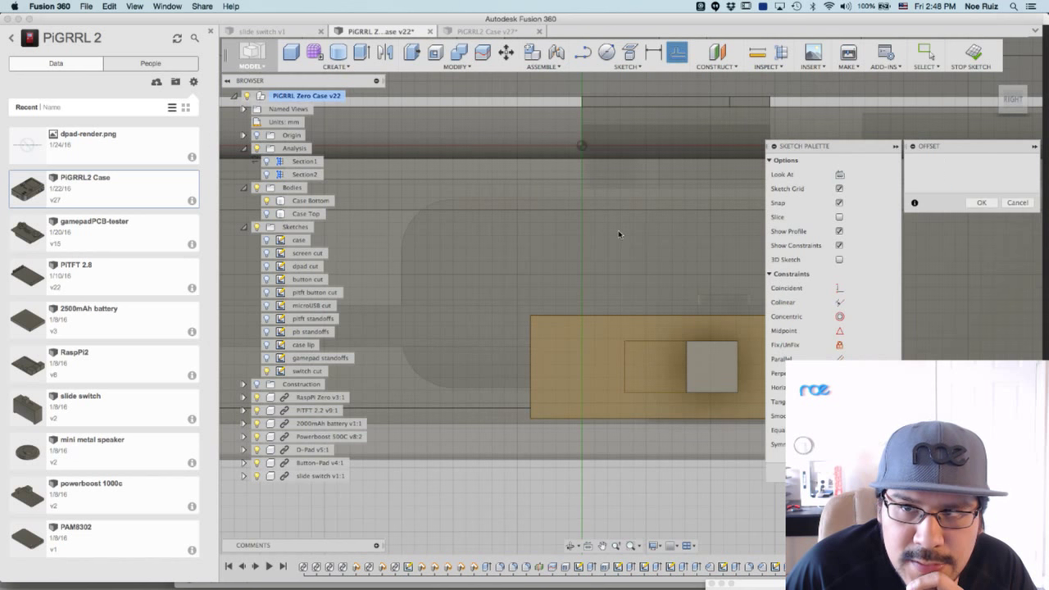
click(556, 314)
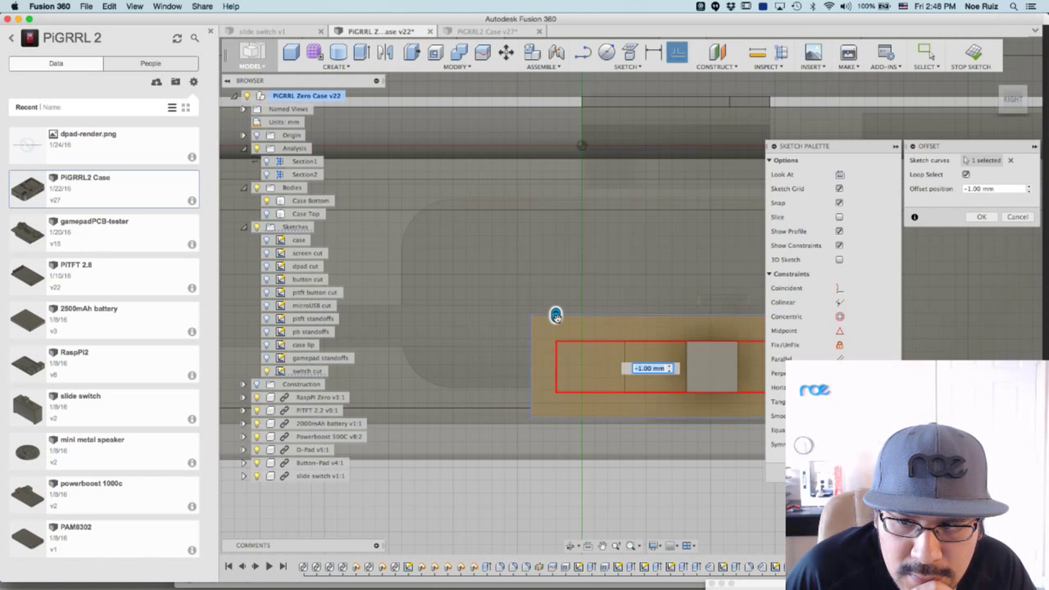
drag(554, 295, 553, 281)
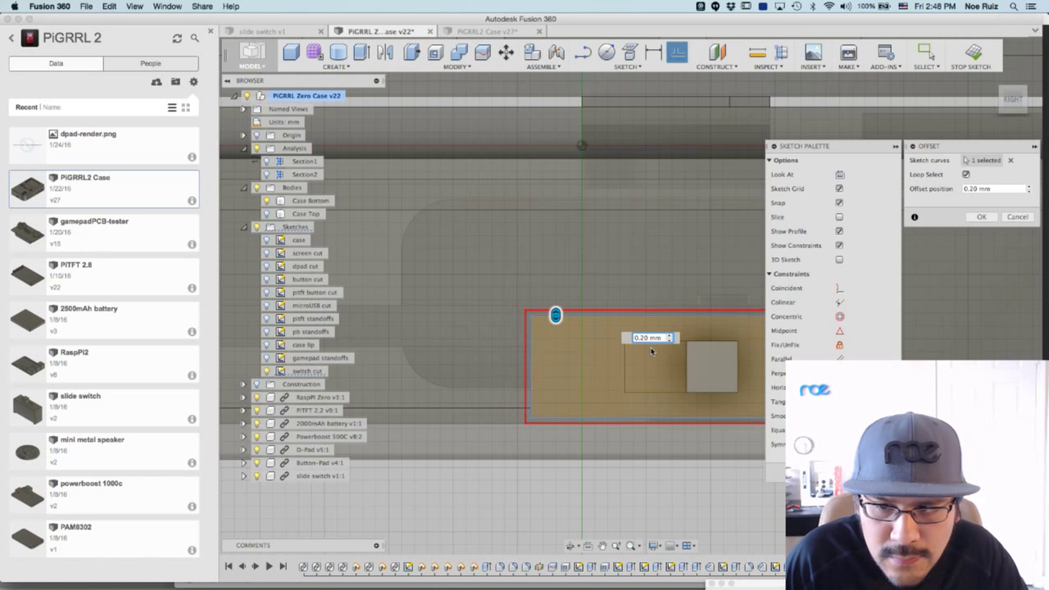
key(Return)
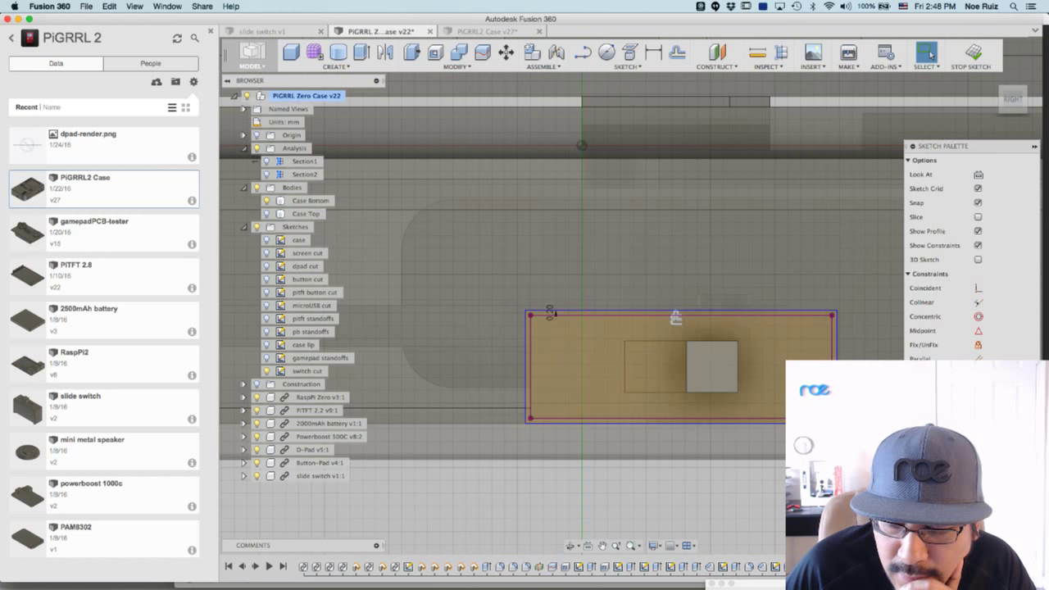
click(975, 53)
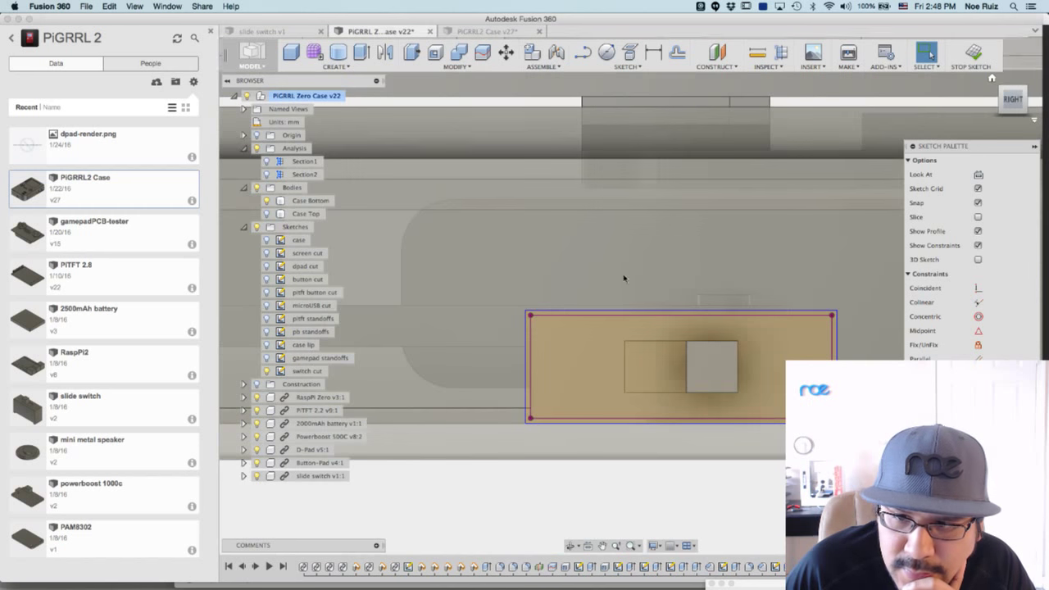
Start an extrusion of the three switch cut profiles: the switch face, the inner slot and the thin offset border.
scroll(596, 334, down, 10)
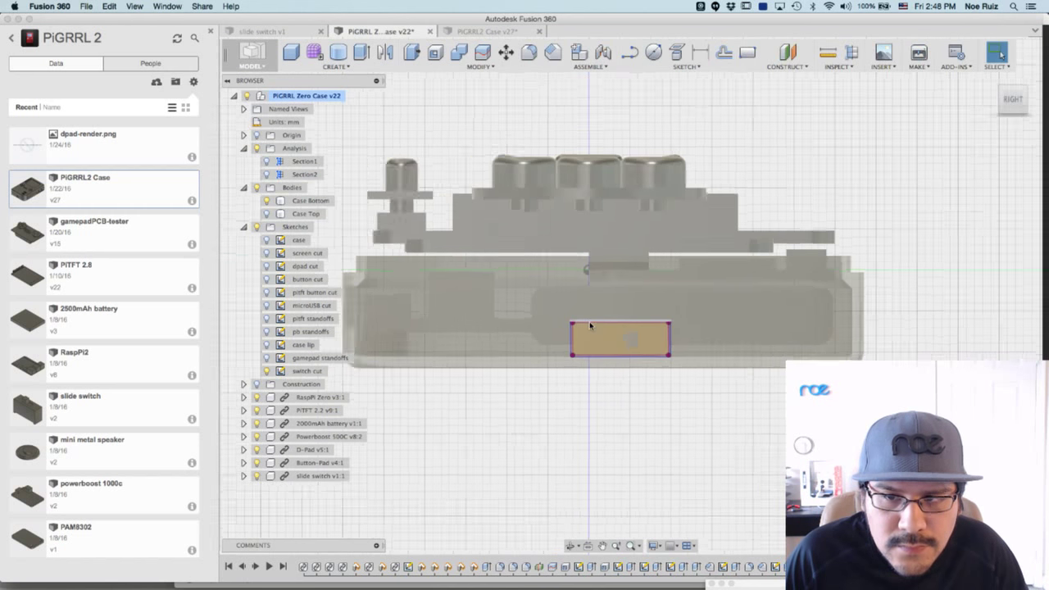
shift+middle_drag(492, 156, 501, 167)
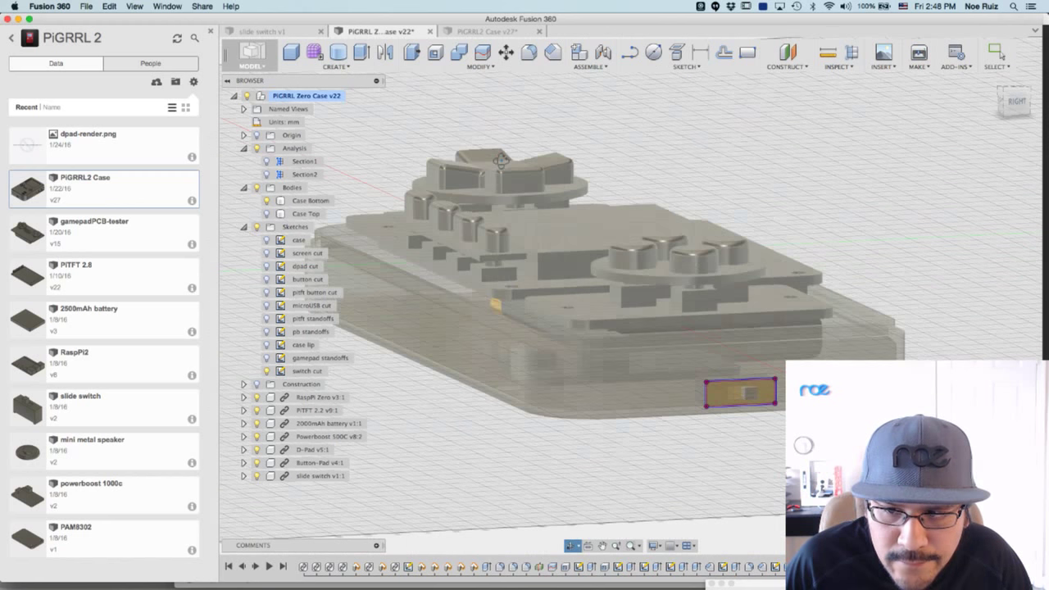
scroll(732, 423, up, 10)
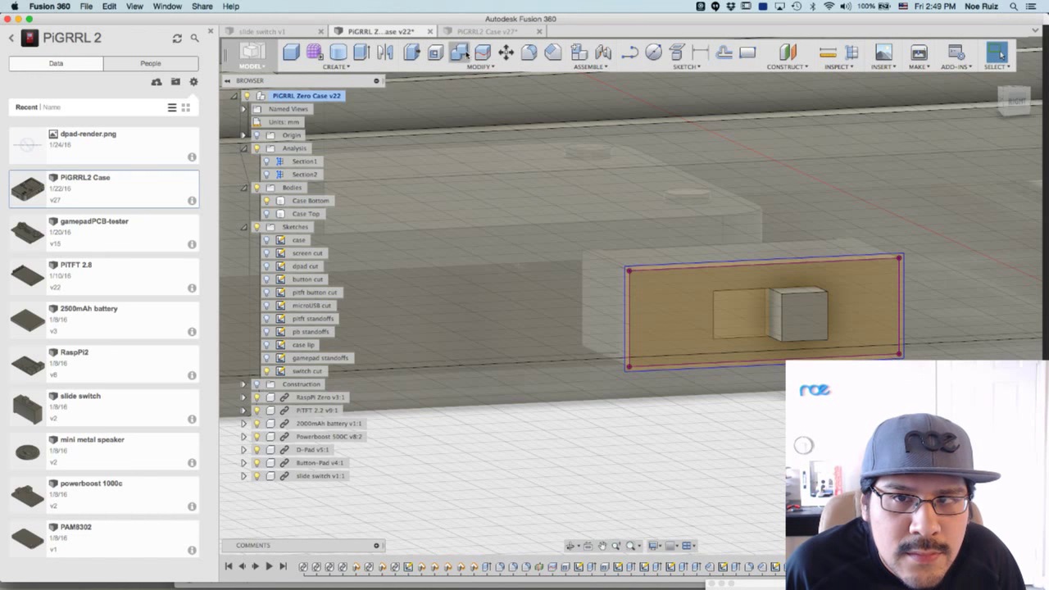
key(e)
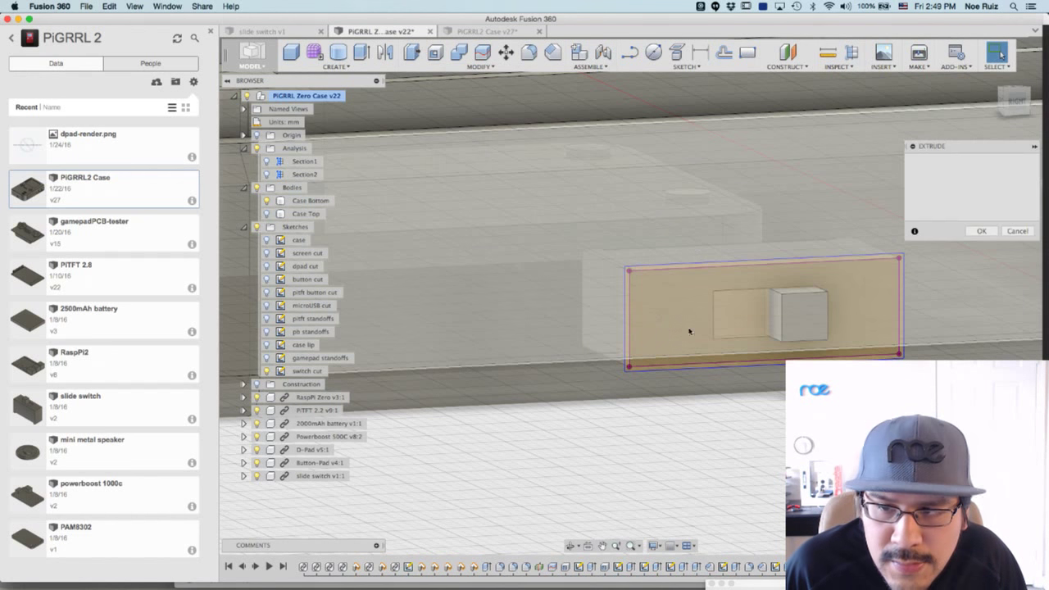
click(664, 285)
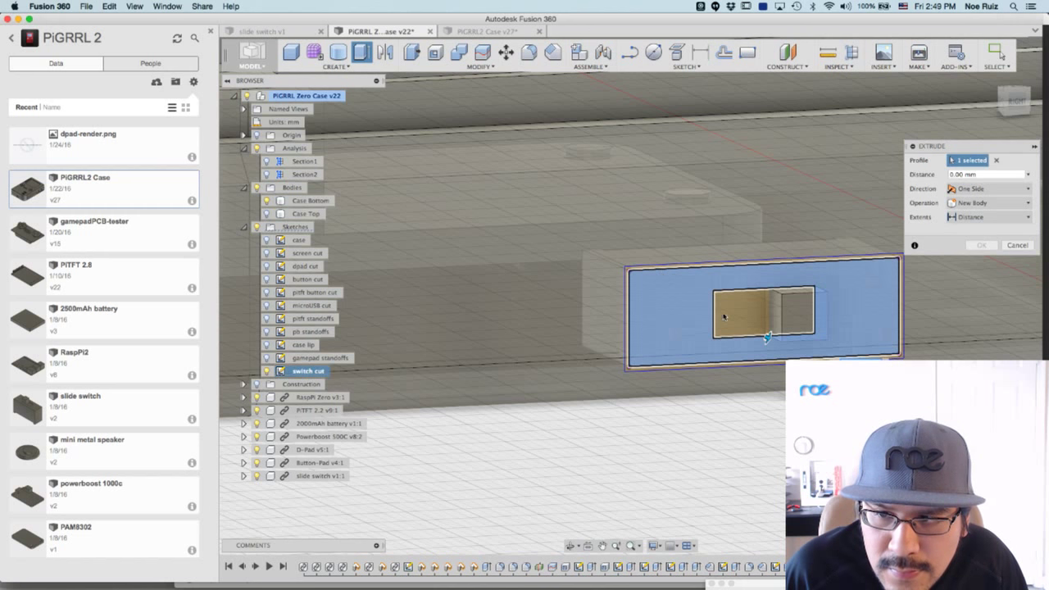
click(738, 305)
scroll(670, 274, up, 8)
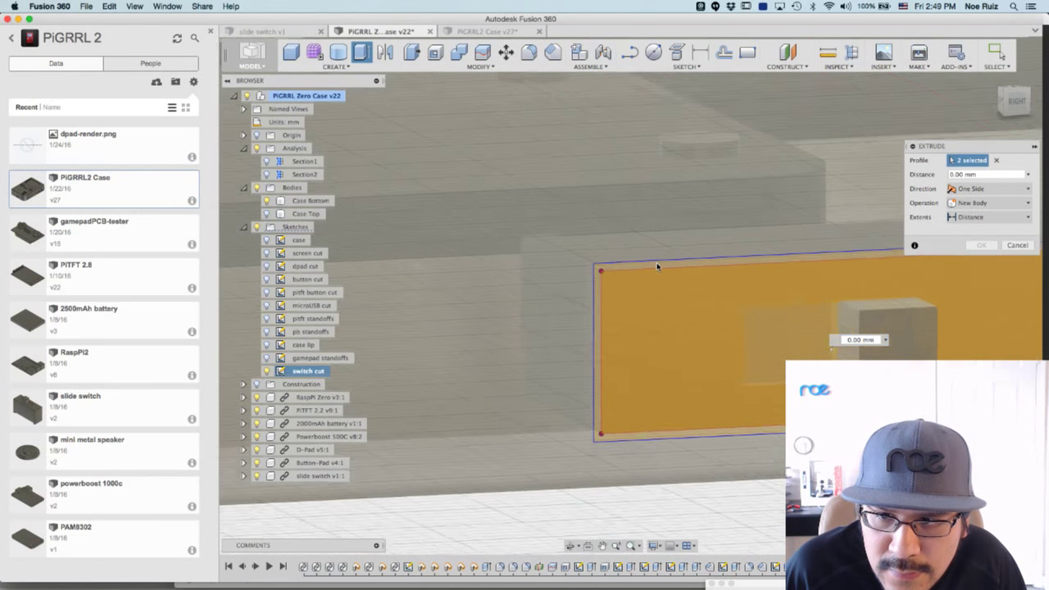
click(622, 269)
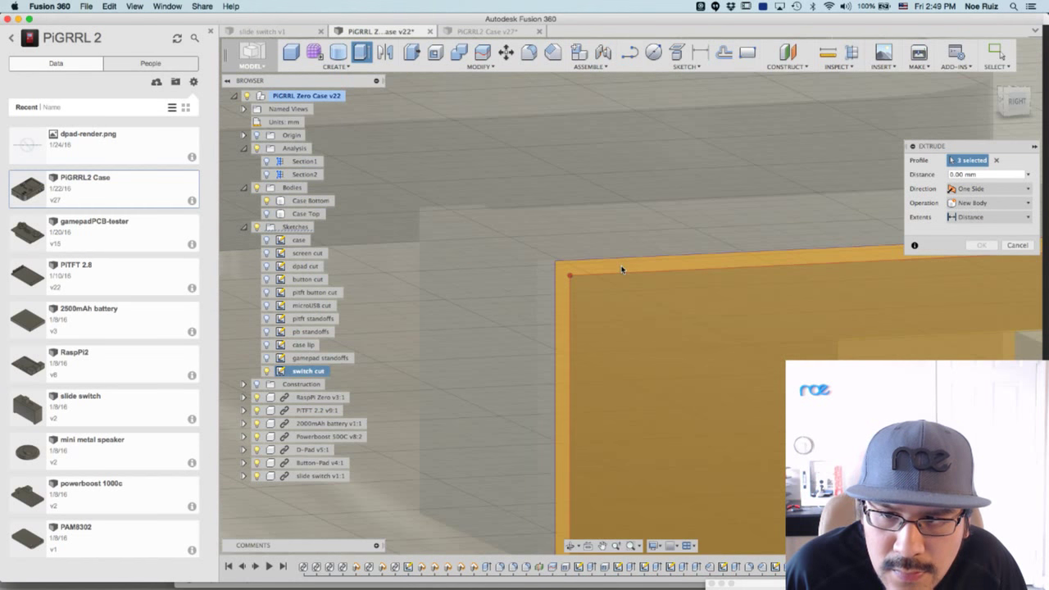
Cut the switch opening into the case's end wall, with the extrusion extent set to To and ending at a wall face.
scroll(621, 269, down, 5)
scroll(624, 378, down, 3)
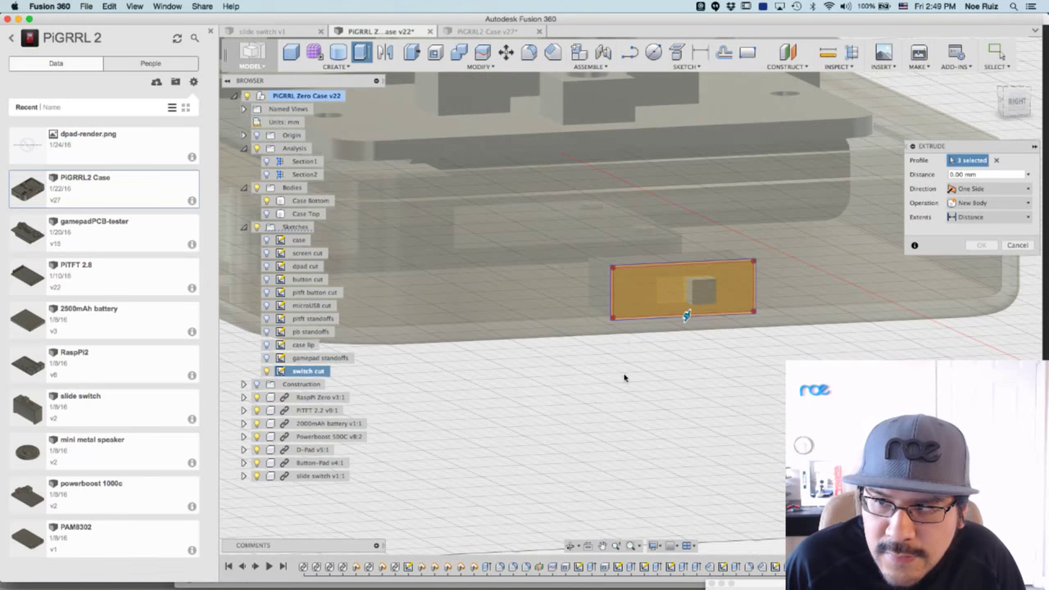
shift+middle_drag(630, 369, 667, 306)
middle_drag(889, 234, 598, 274)
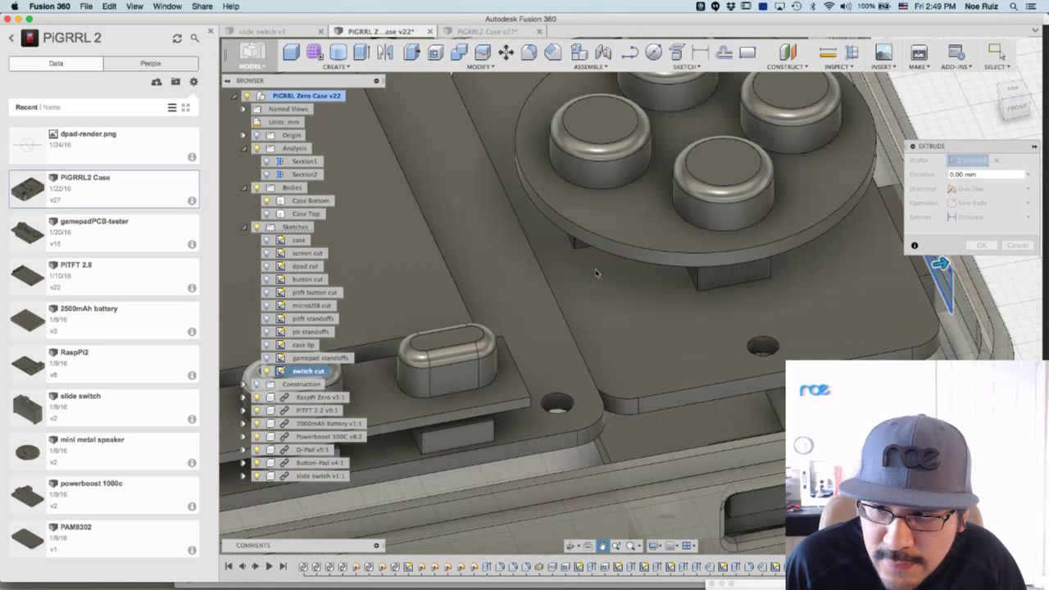
middle_drag(887, 307, 748, 318)
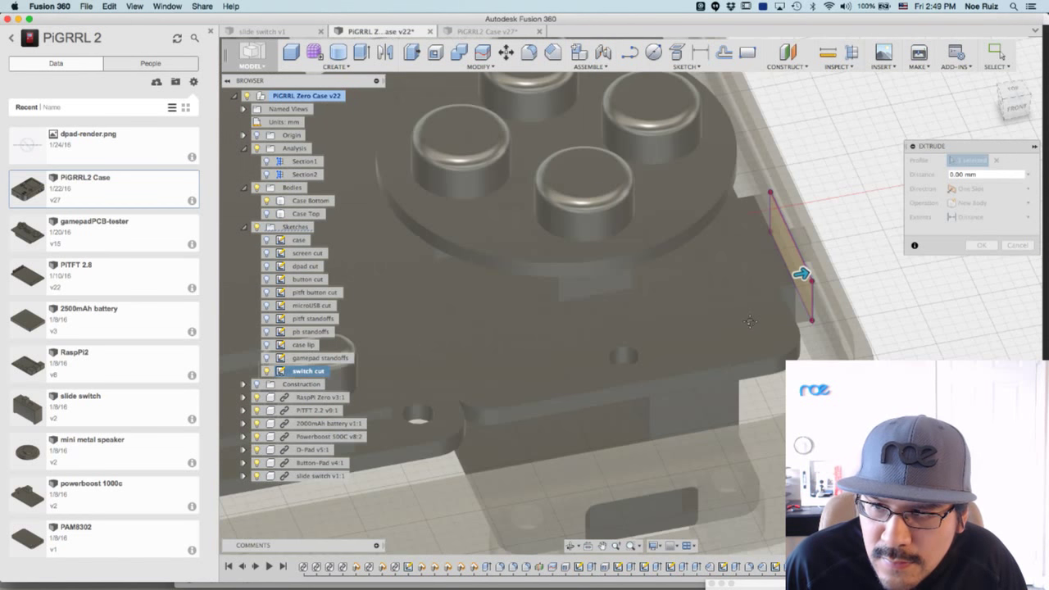
click(987, 217)
click(969, 241)
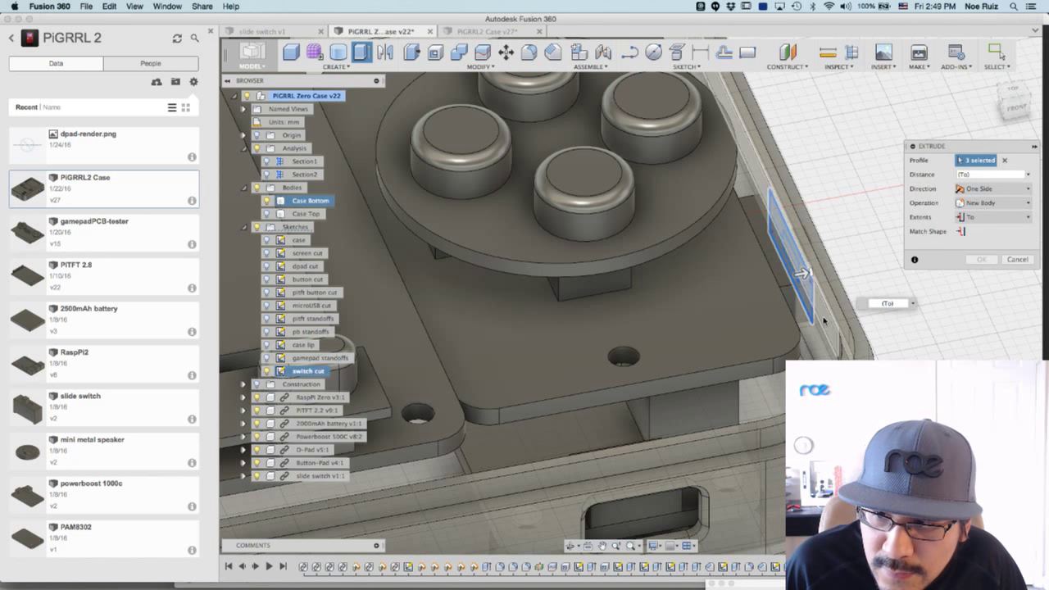
click(844, 303)
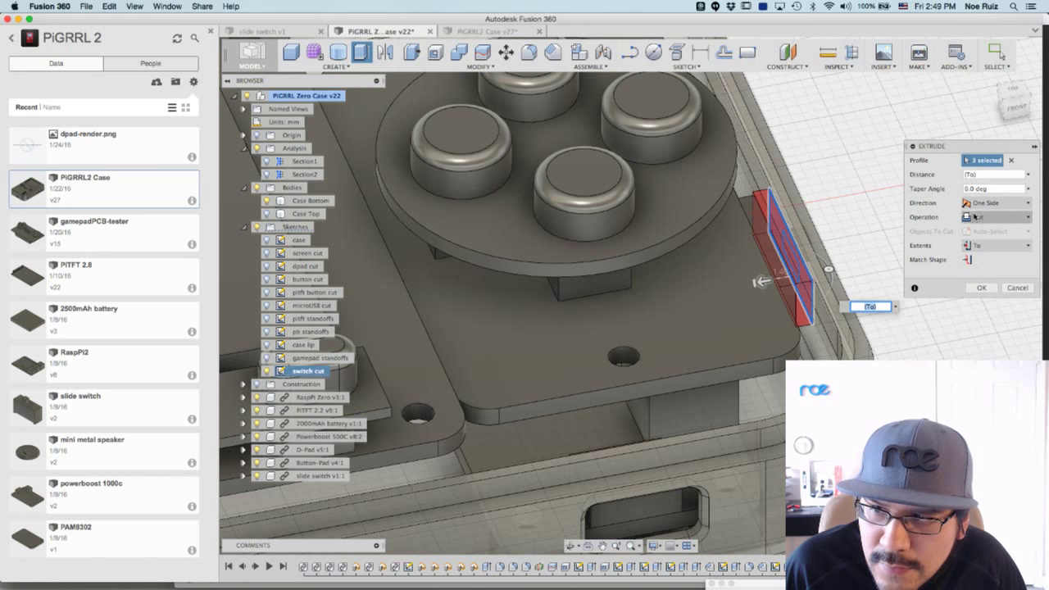
click(979, 287)
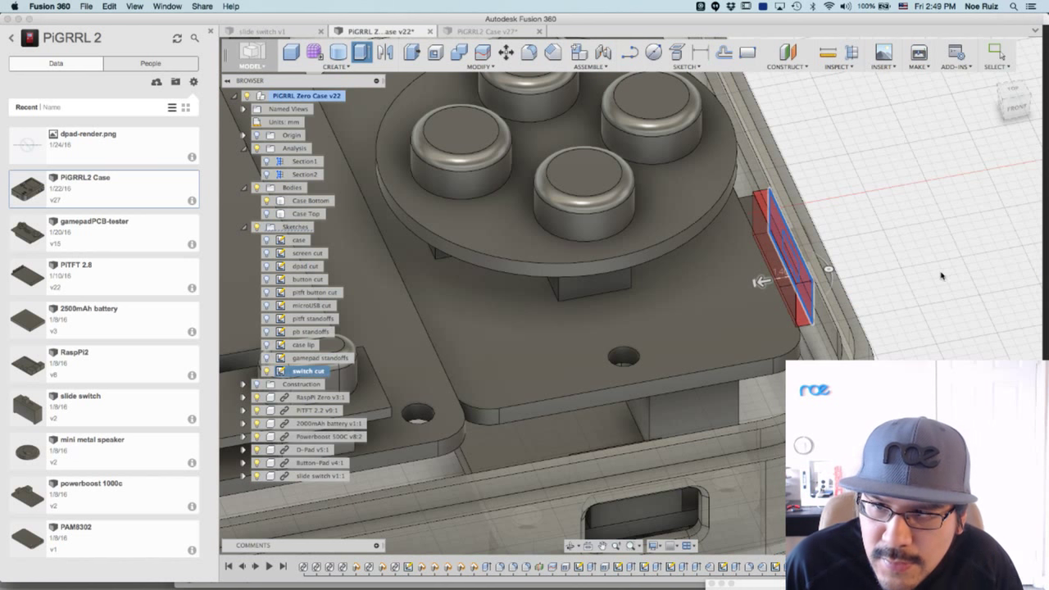
Examine the fit of the slide switch in its new opening from outside the end wall and from above.
click(1014, 112)
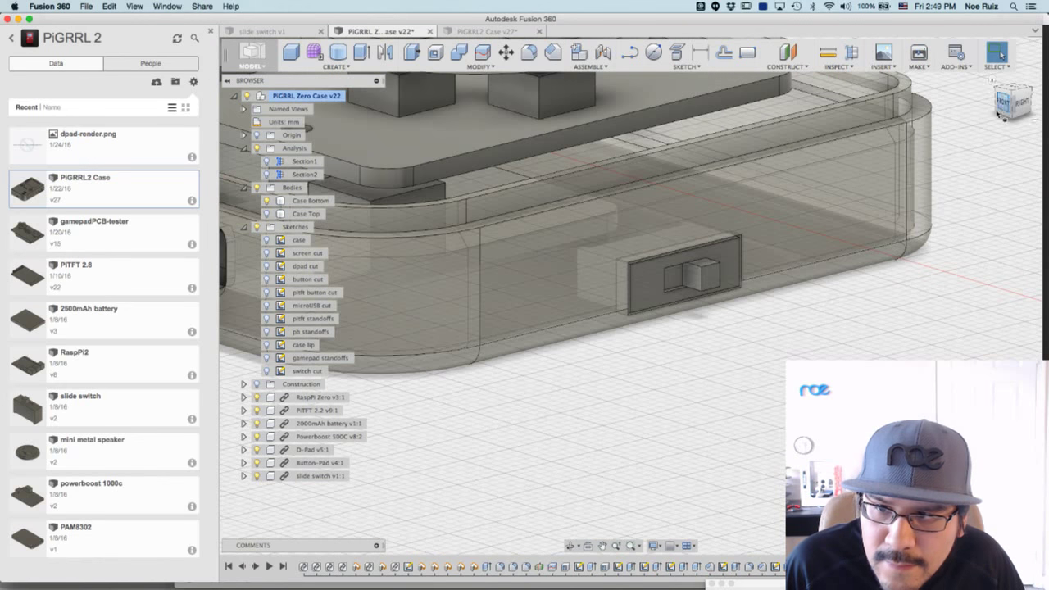
shift+middle_drag(700, 311, 475, 338)
shift+middle_drag(885, 434, 911, 386)
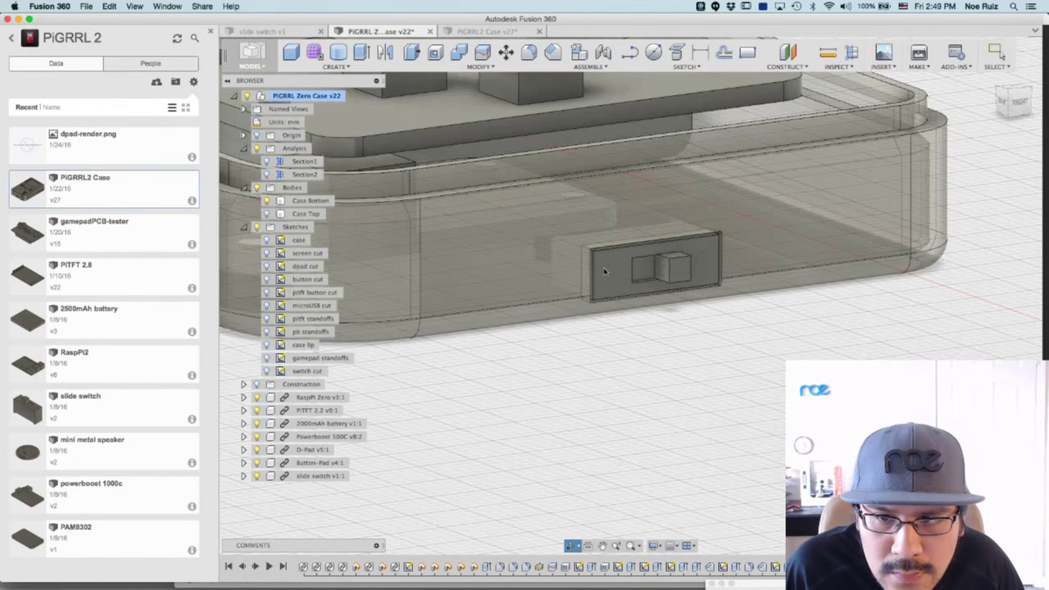
scroll(700, 317, down, 7)
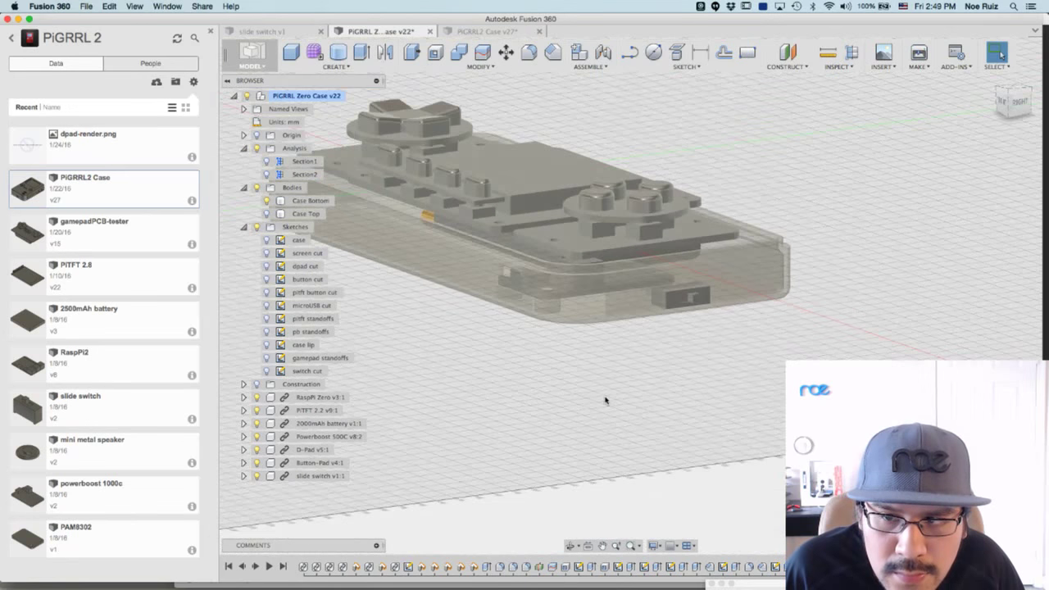
scroll(471, 315, up, 5)
shift+middle_drag(480, 311, 491, 328)
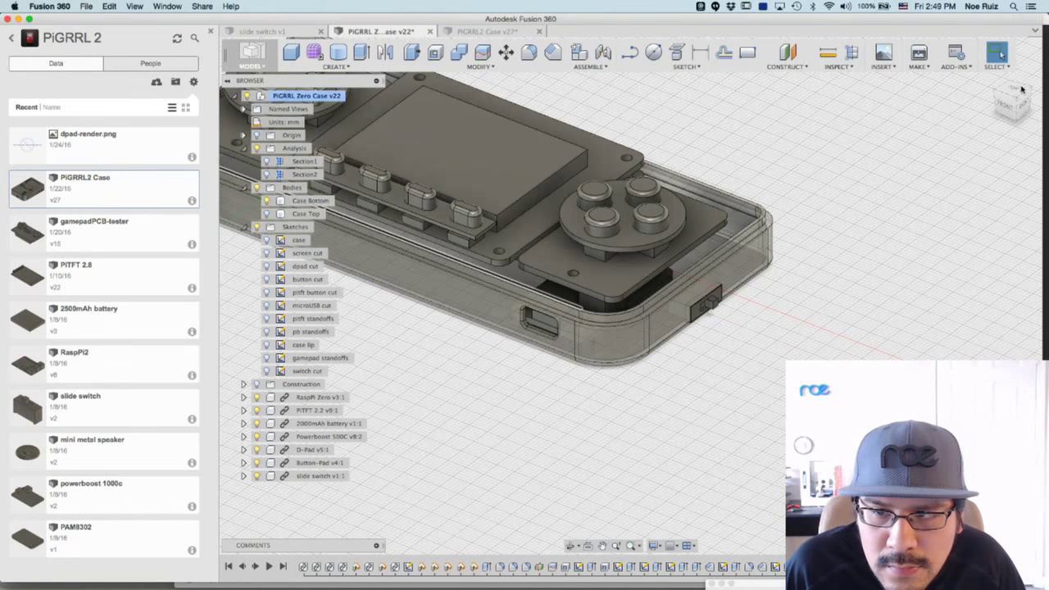
Show the Case Top body and save the design with a version description about the added slide switch.
click(990, 80)
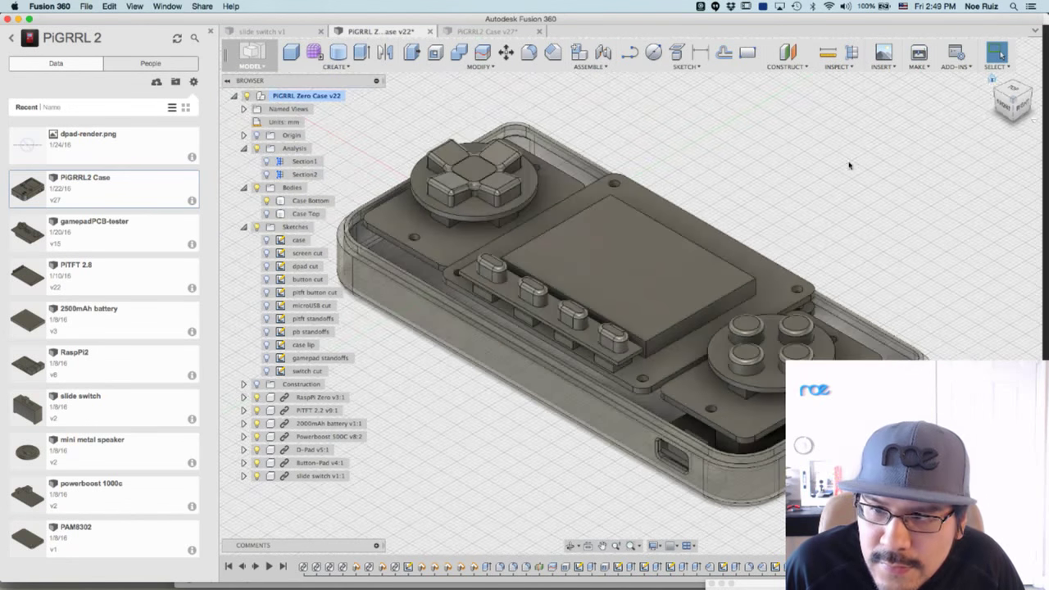
click(274, 215)
click(266, 214)
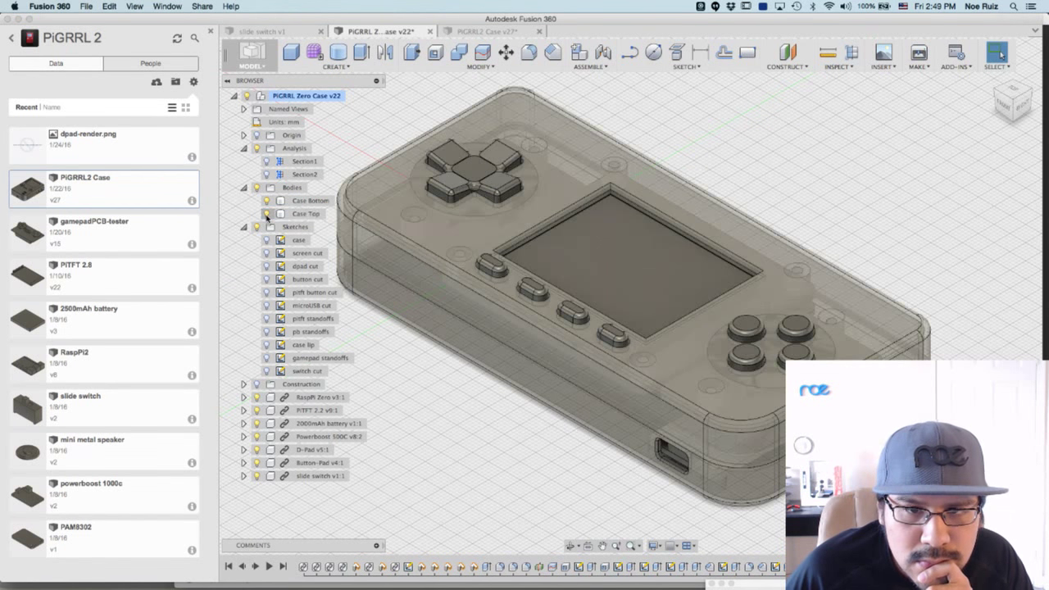
click(1009, 88)
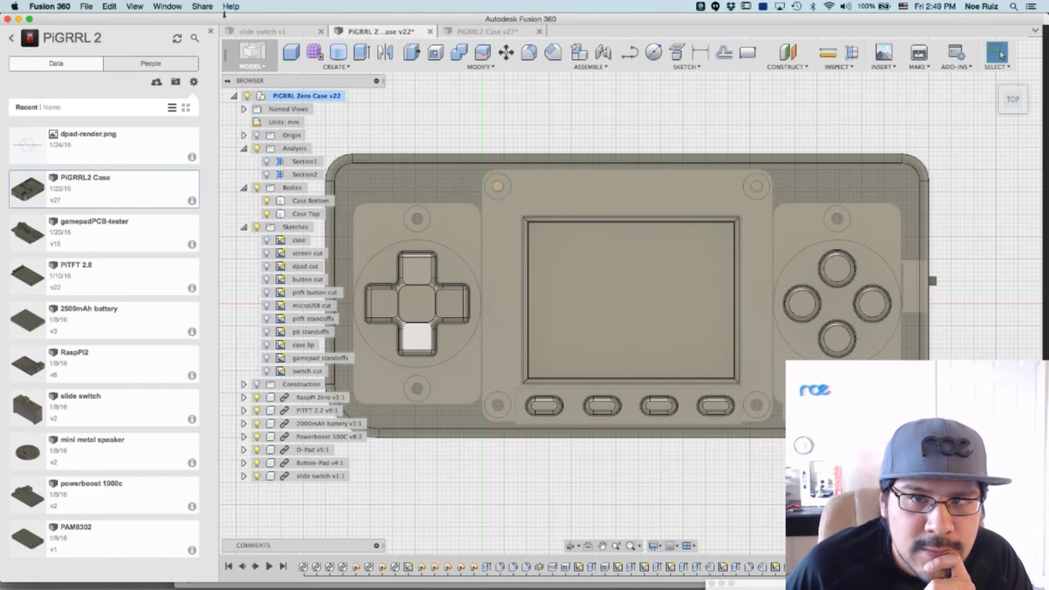
key(super+s)
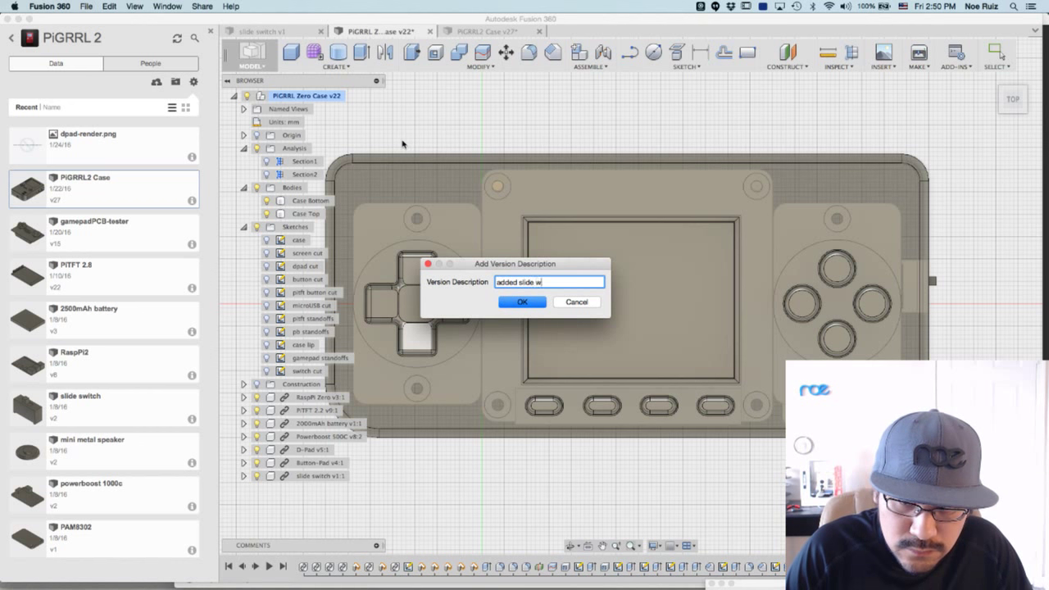
key(Return)
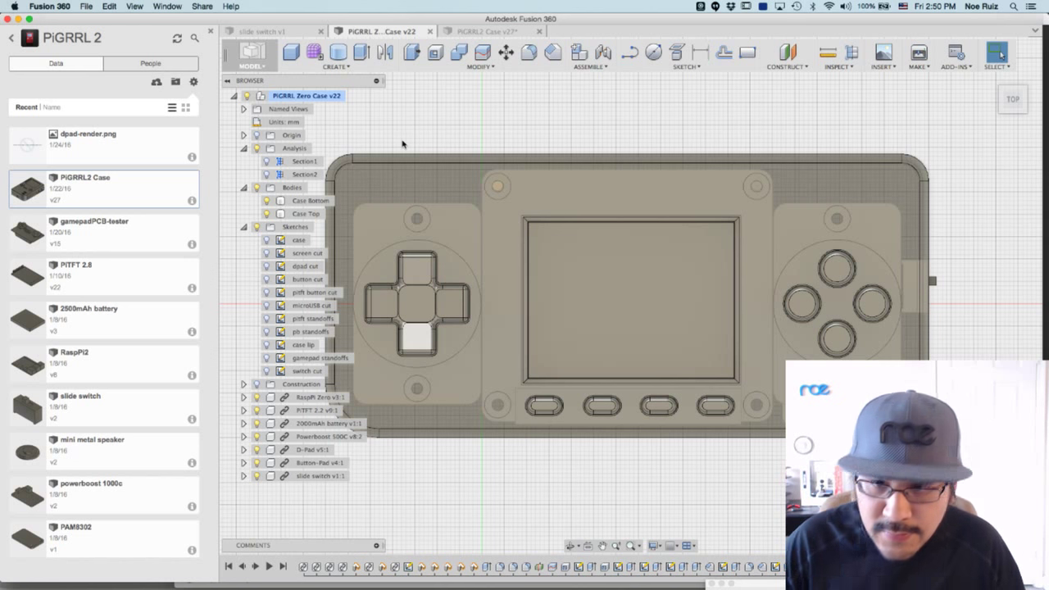
key(super+Tab)
key(super+Tab)
click(202, 377)
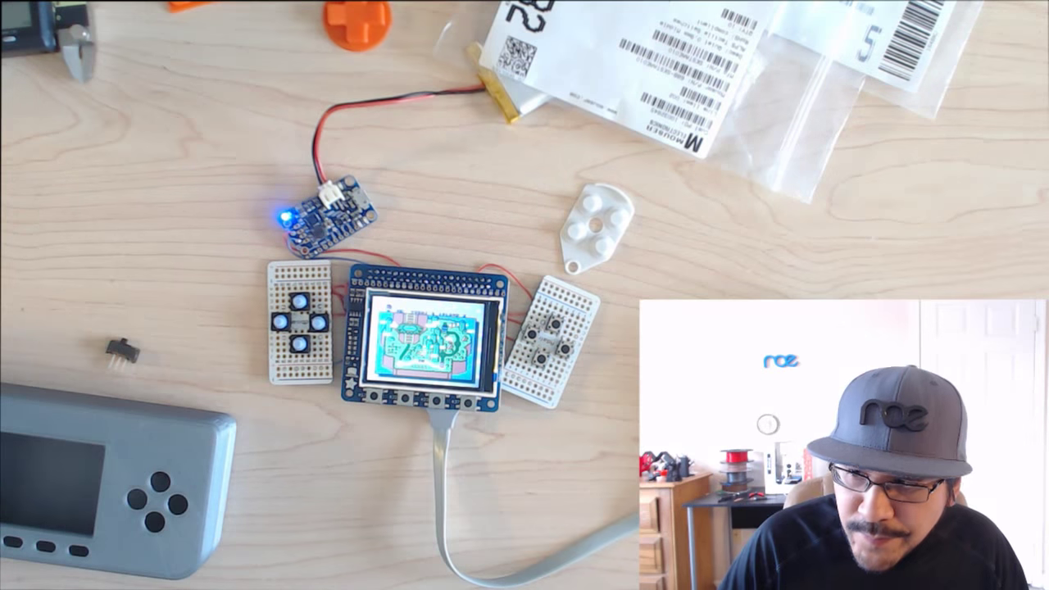
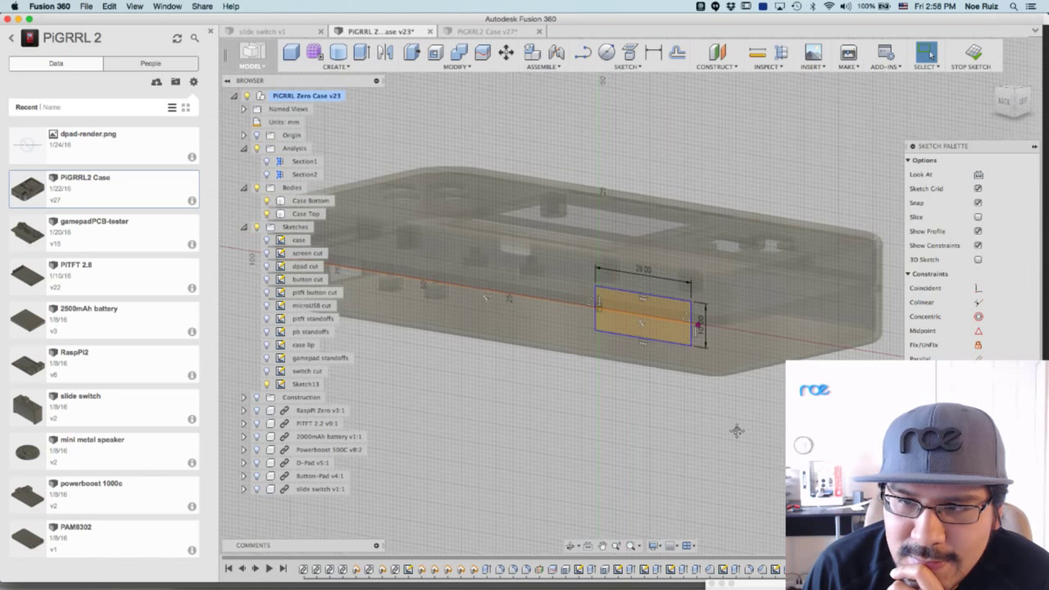
Examine the placement of the 28 by 10 mm sketched rectangle against the case from above, from behind and at an angle.
click(993, 81)
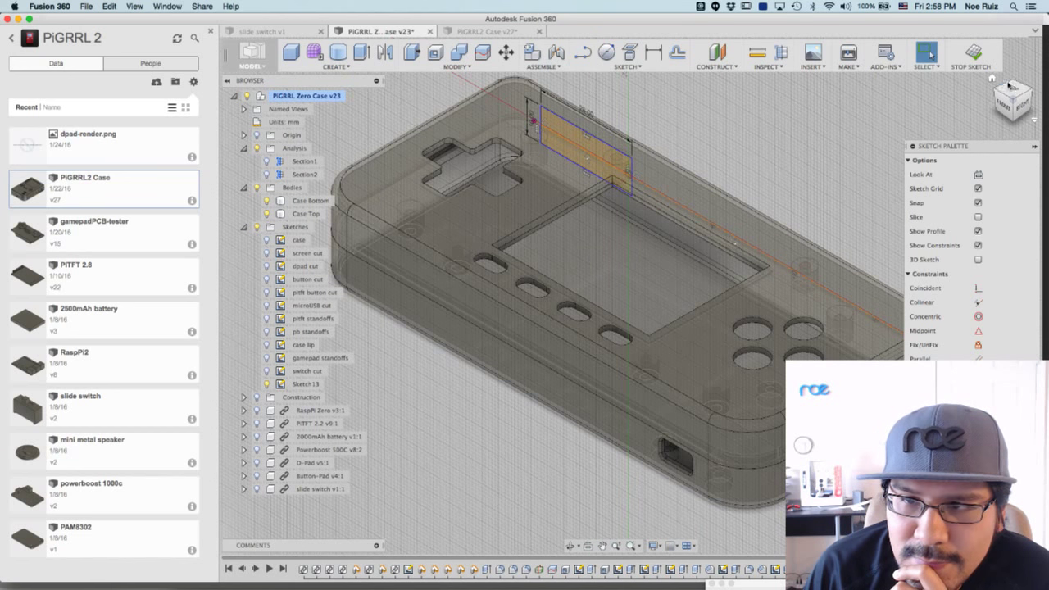
click(1010, 86)
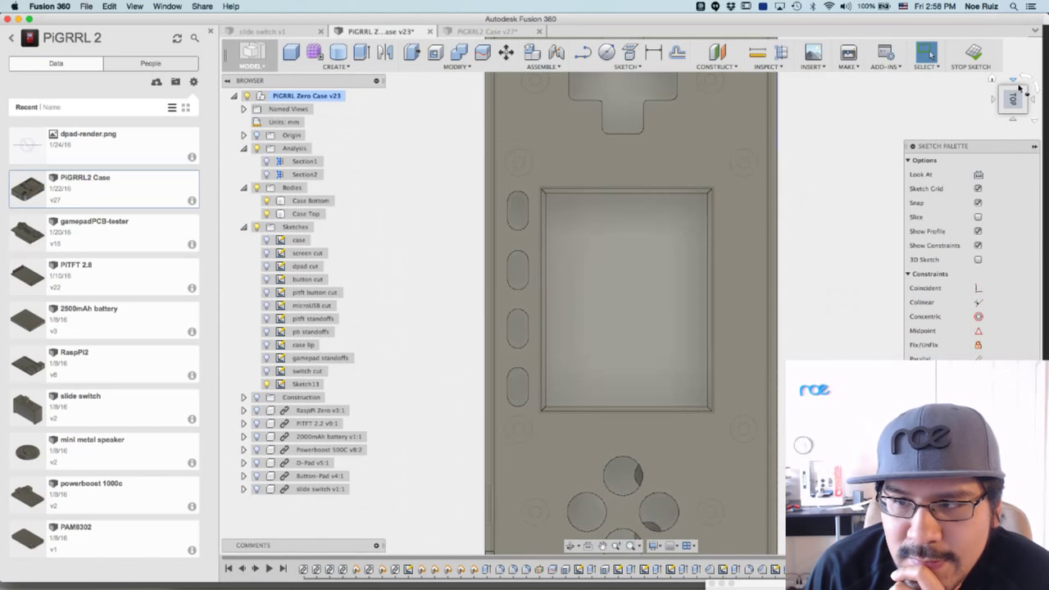
click(1026, 75)
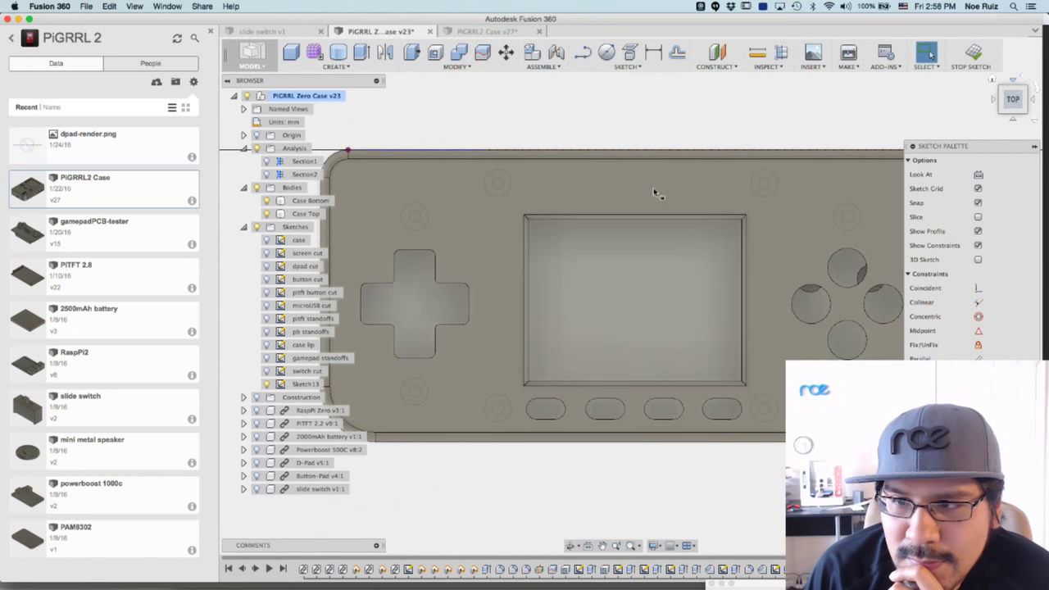
scroll(667, 187, down, 2)
click(993, 85)
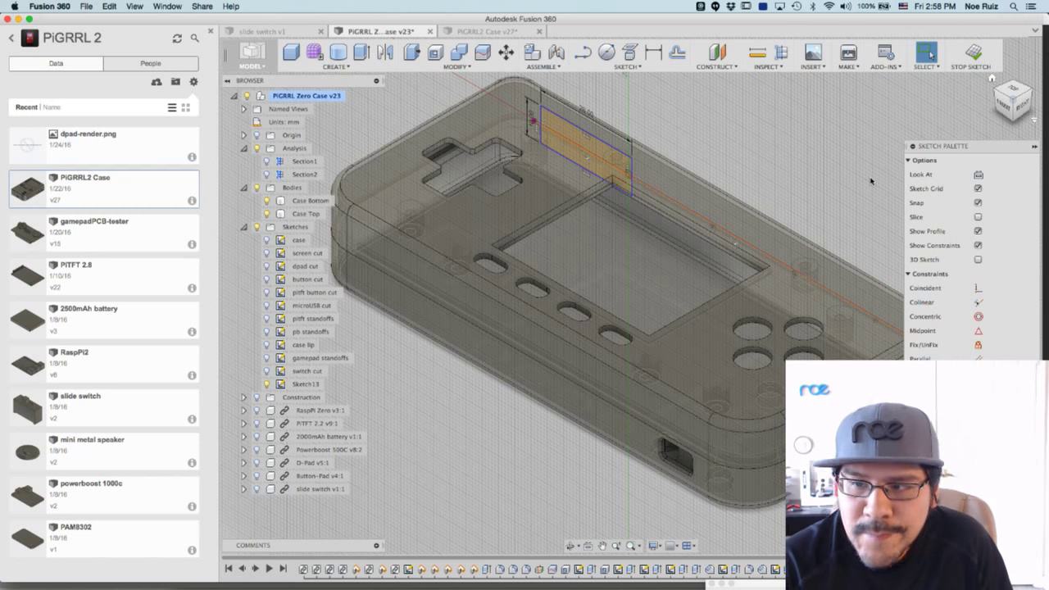
shift+middle_drag(866, 187, 724, 163)
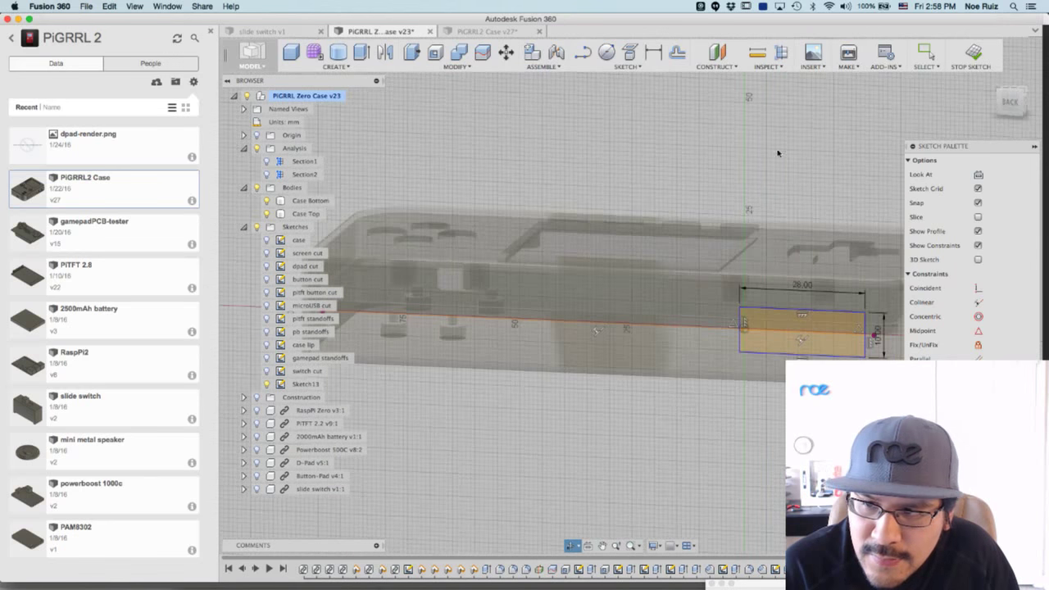
click(1008, 107)
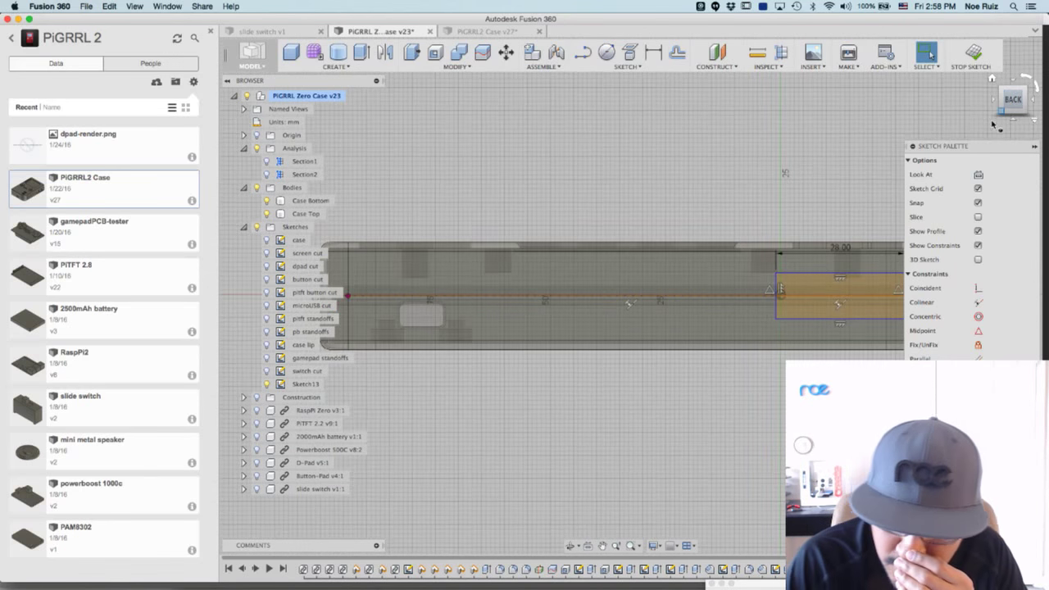
middle_drag(865, 162, 733, 153)
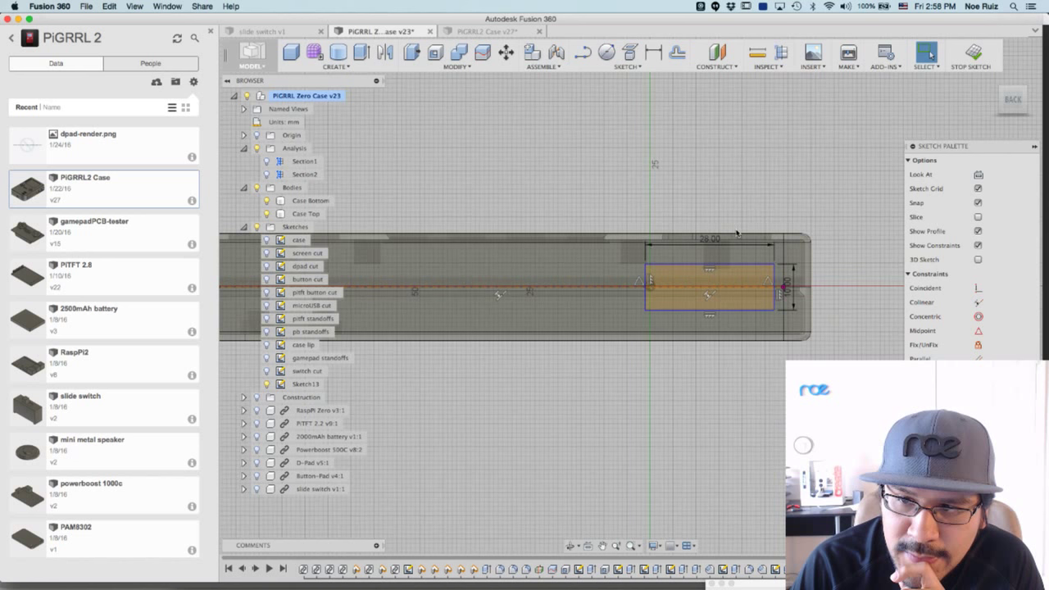
scroll(722, 234, up, 5)
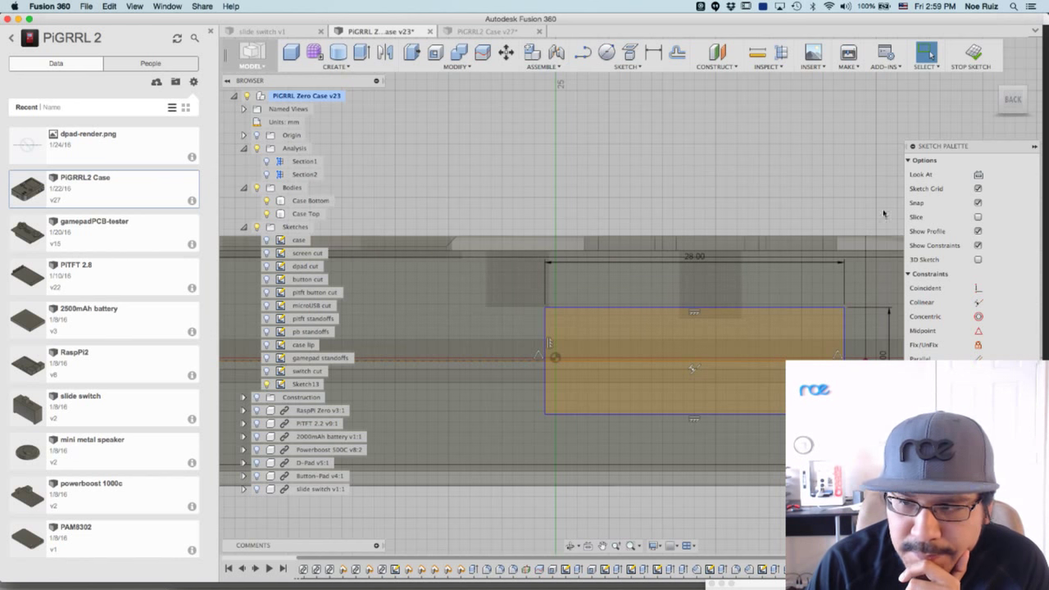
Finish the rectangle sketch on the case and create a new, empty design.
click(967, 52)
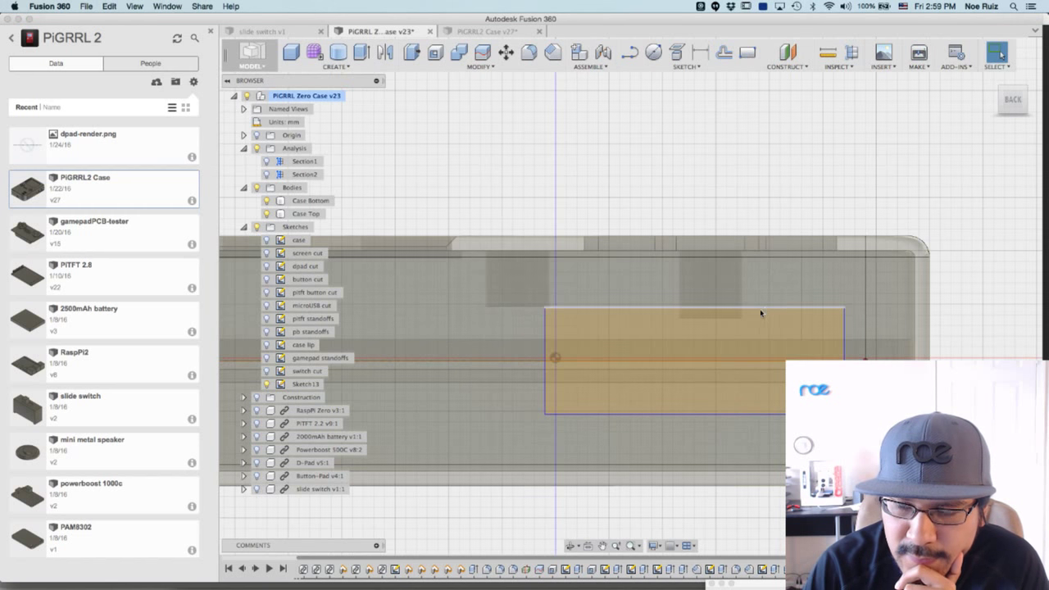
click(71, 6)
click(99, 21)
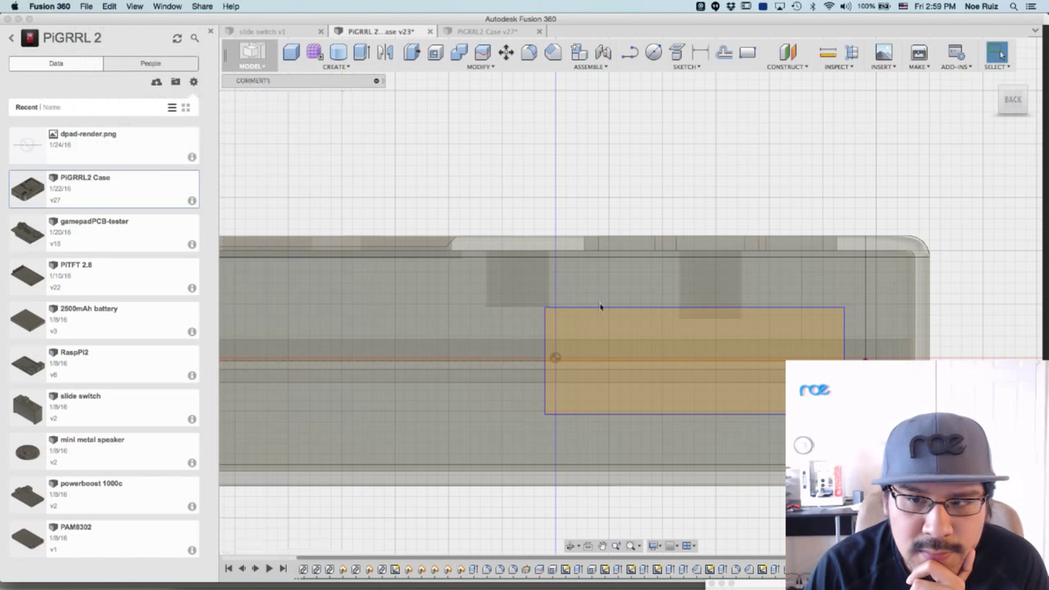
key(super+n)
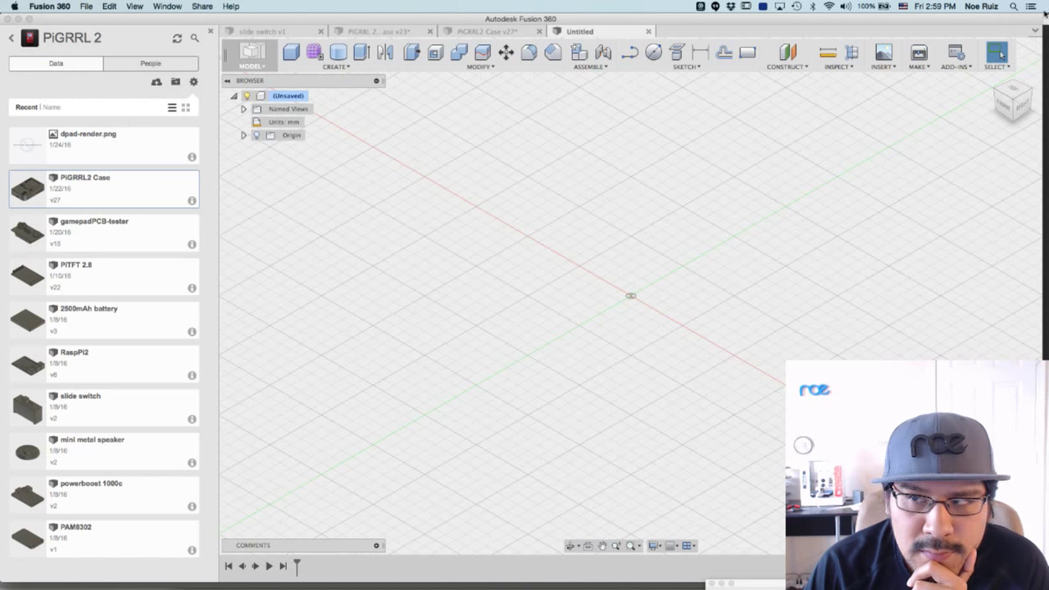
Sketch a rectangle 28 mm wide and 10 mm high from the origin on the horizontal plane, and finish the sketch.
click(1012, 93)
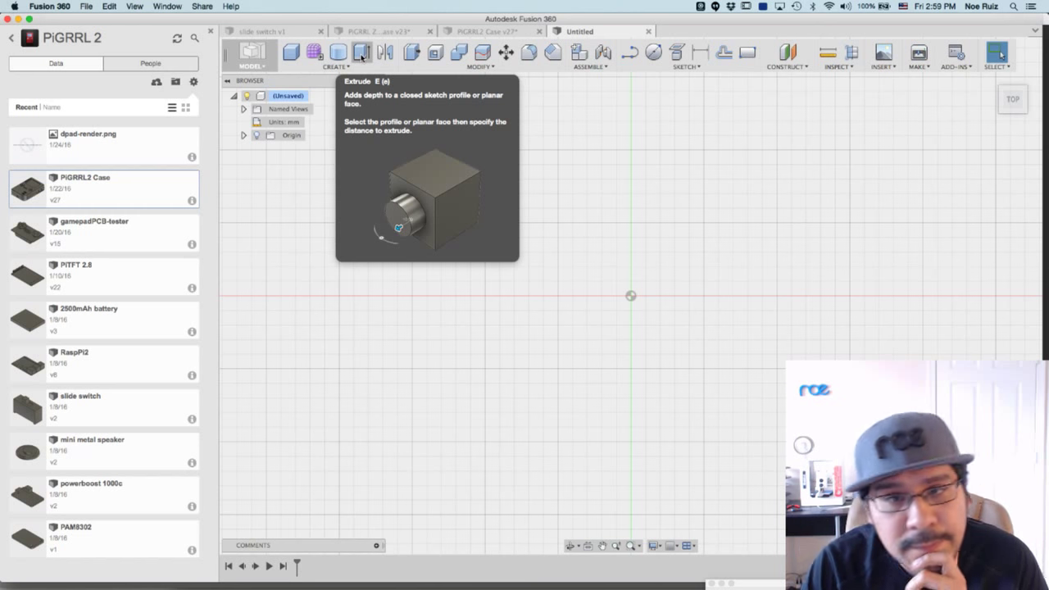
click(749, 53)
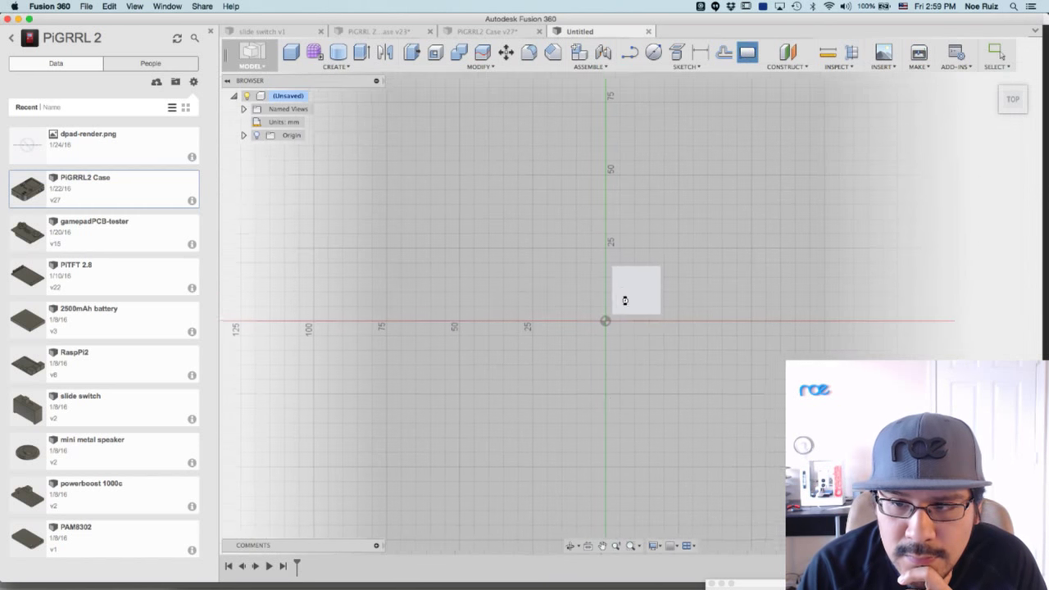
click(624, 300)
key(r)
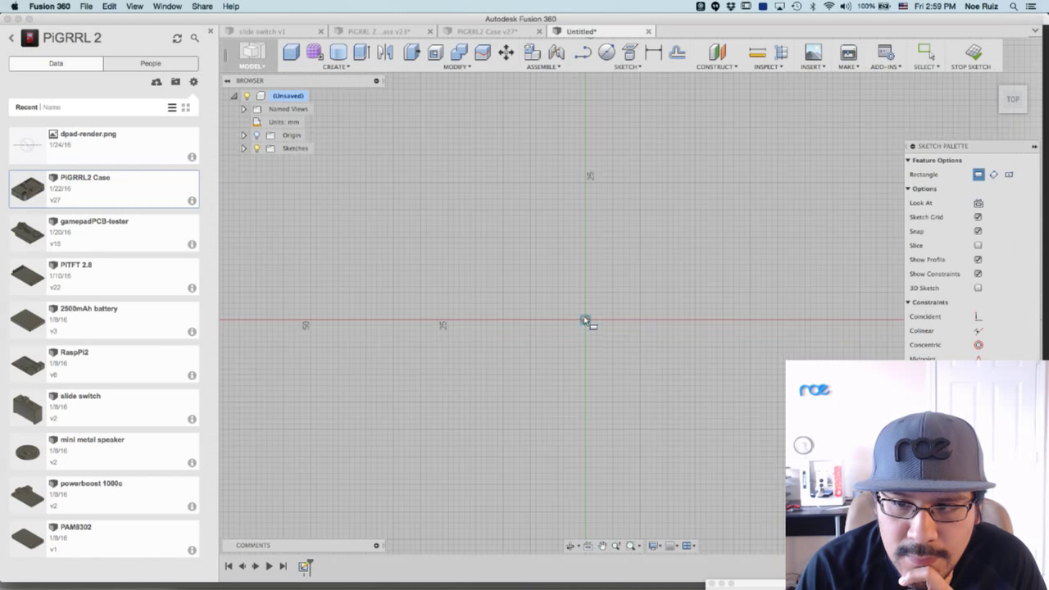
click(585, 319)
text(28)
key(Tab)
text(10)
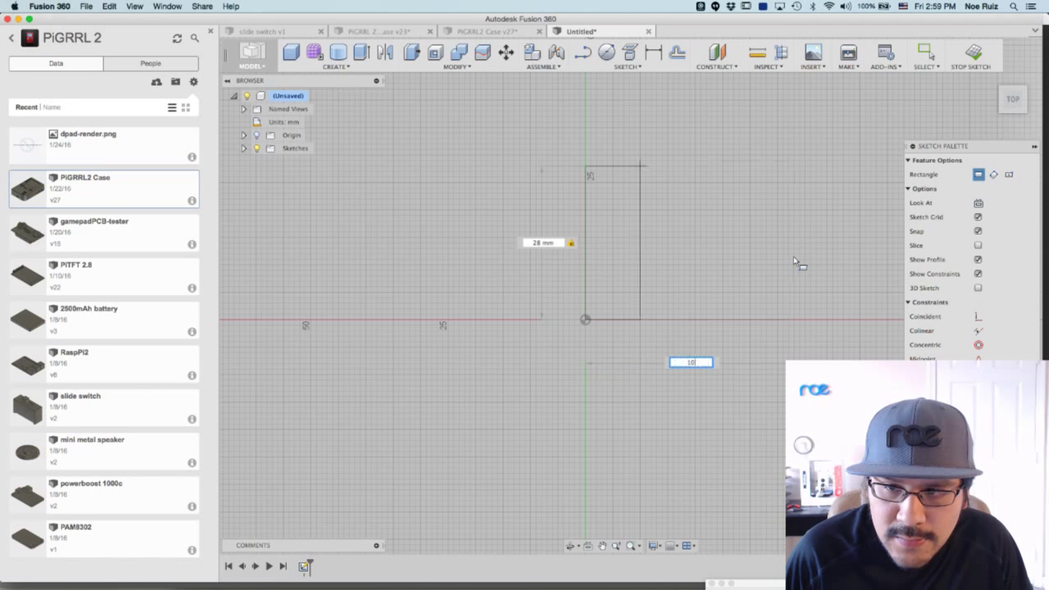
key(BackSpace)
key(BackSpace)
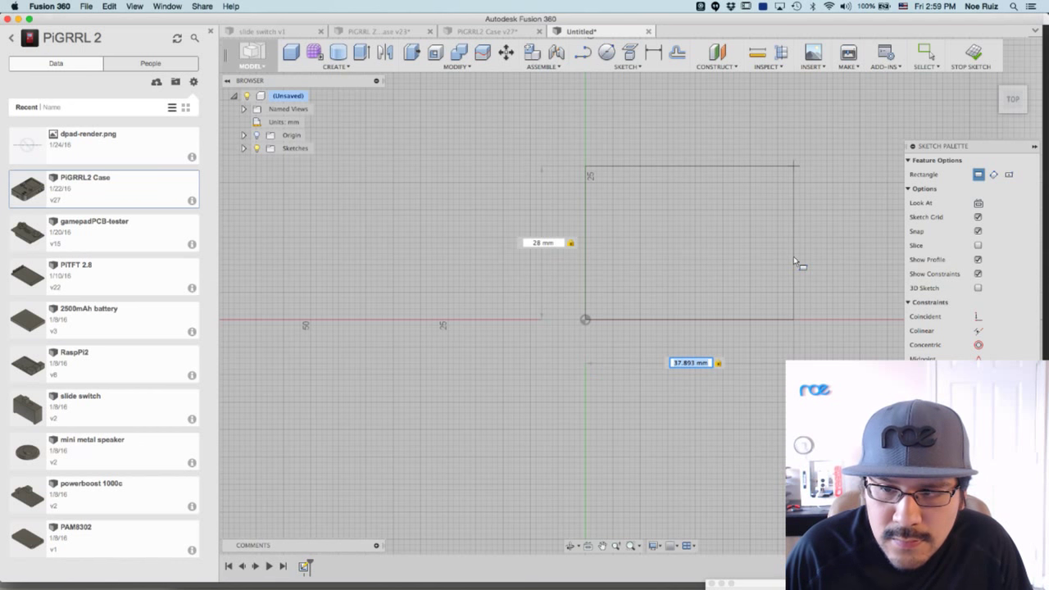
text(10)
key(Tab)
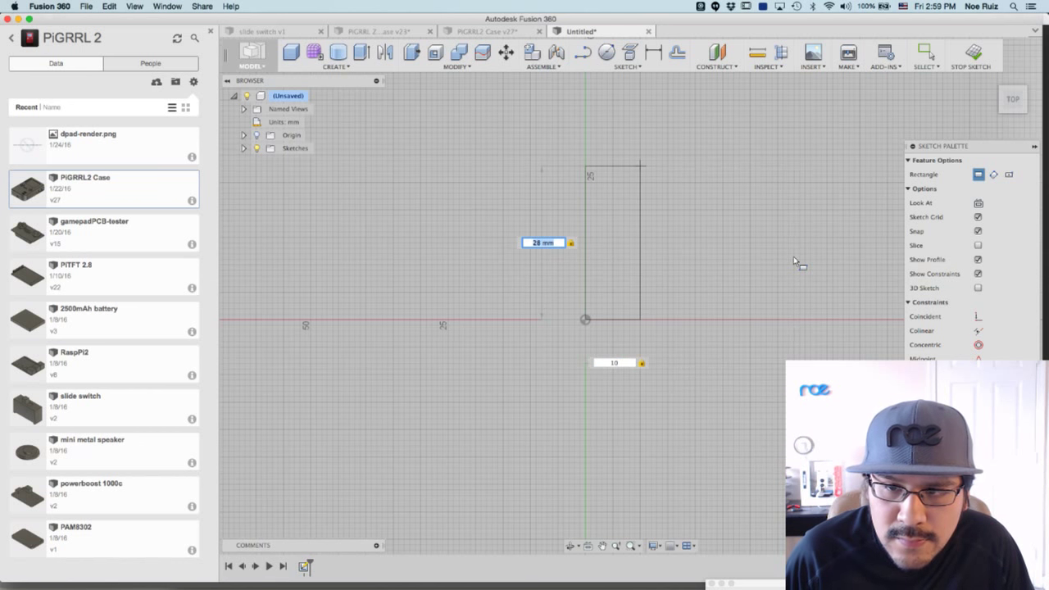
key(Tab)
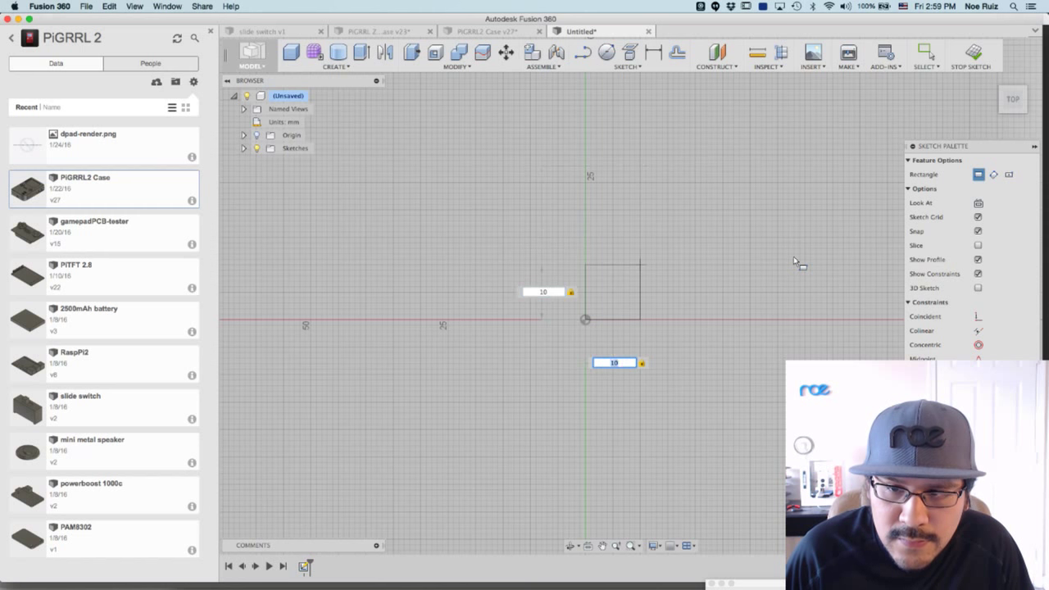
text(28)
key(Tab)
key(Return)
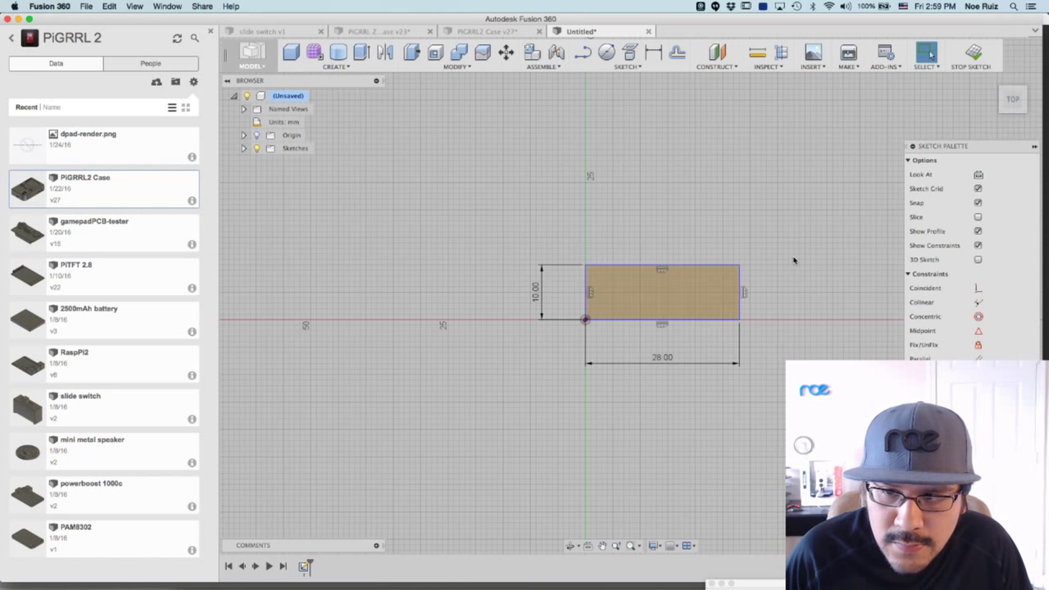
click(972, 53)
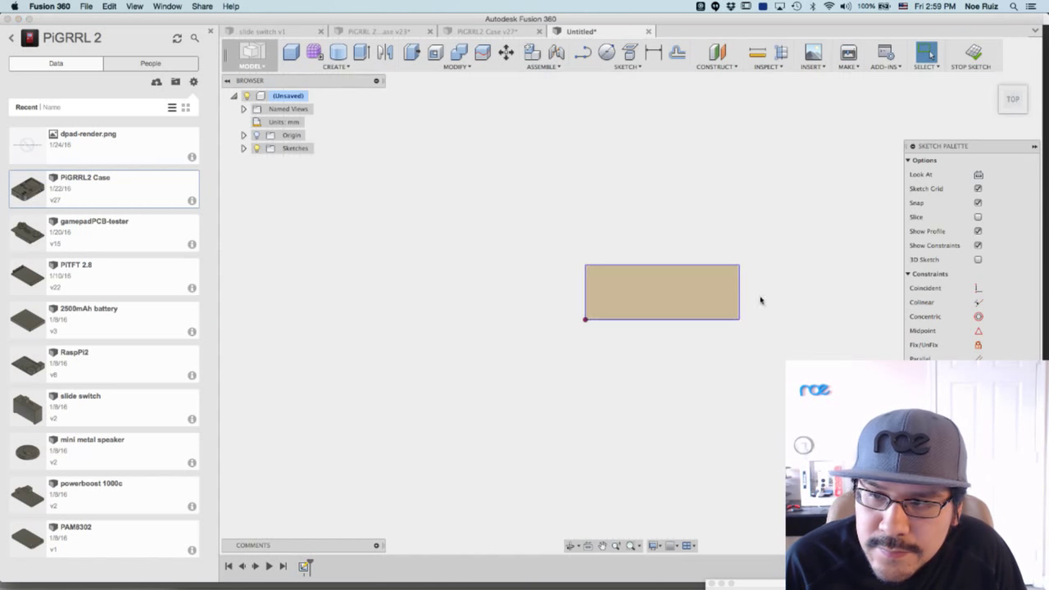
Extrude the rectangle 4 mm upward as a new body.
mouse_move(695, 400)
shift+middle_down()
mouse_move(685, 341)
mouse_move(699, 368)
mouse_move(691, 368)
mouse_move(672, 262)
mouse_move(672, 300)
shift+middle_up()
key(e)
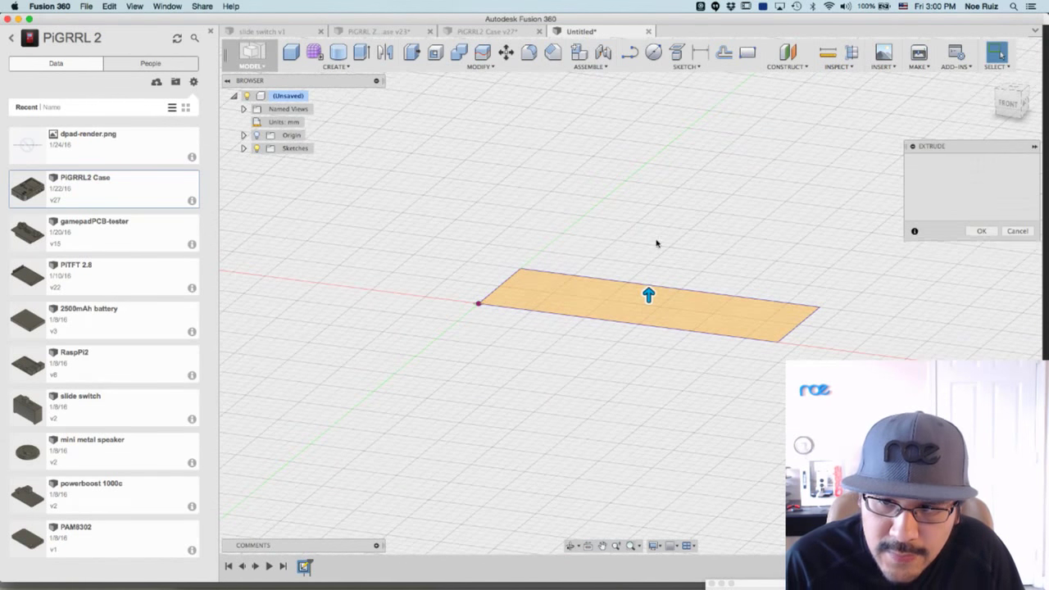
drag(649, 292, 648, 251)
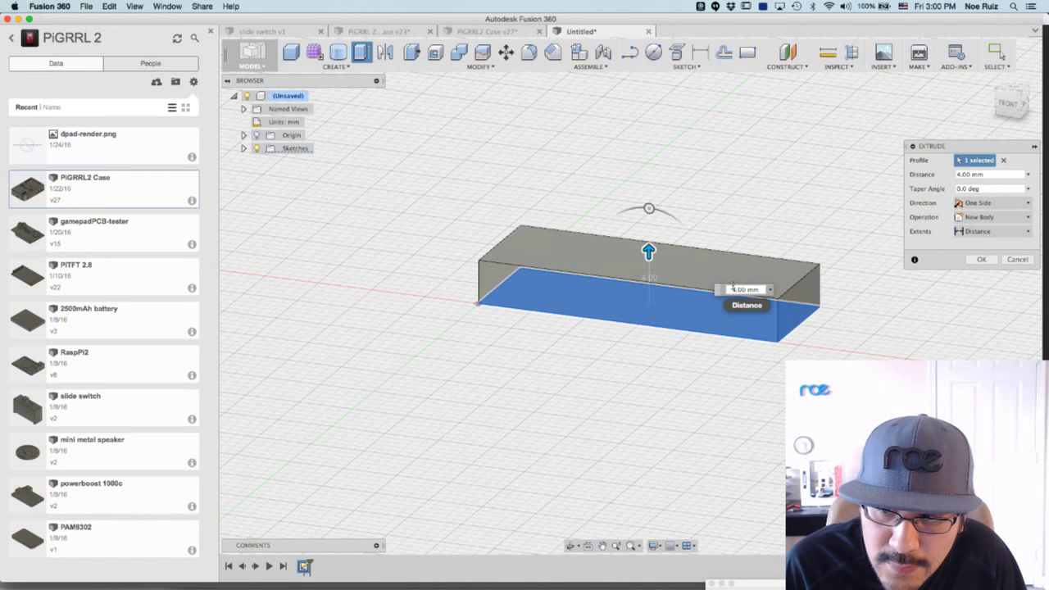
click(730, 290)
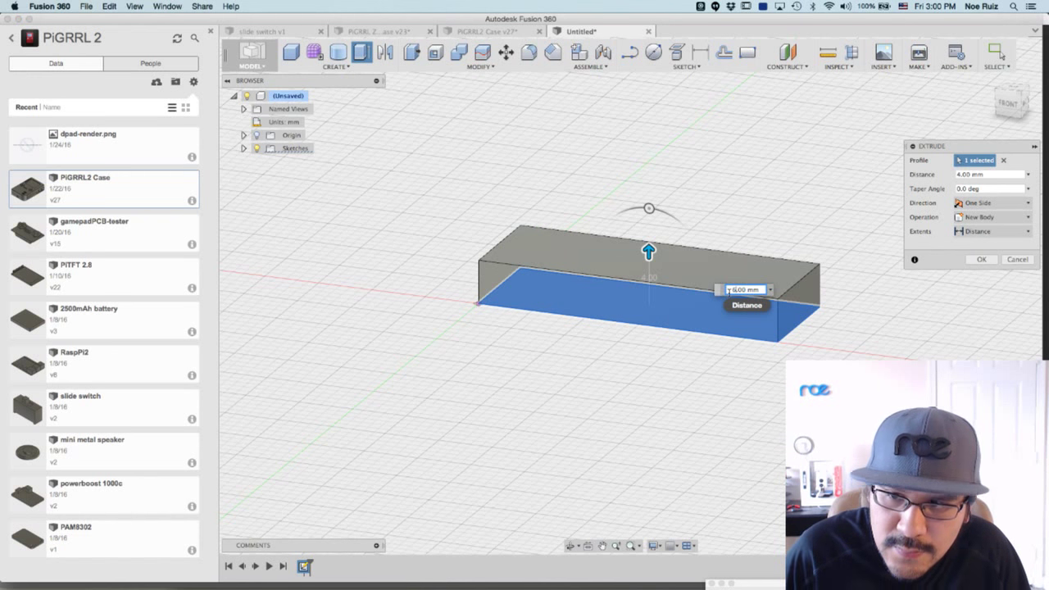
key(Return)
key(shift+Left)
text(4)
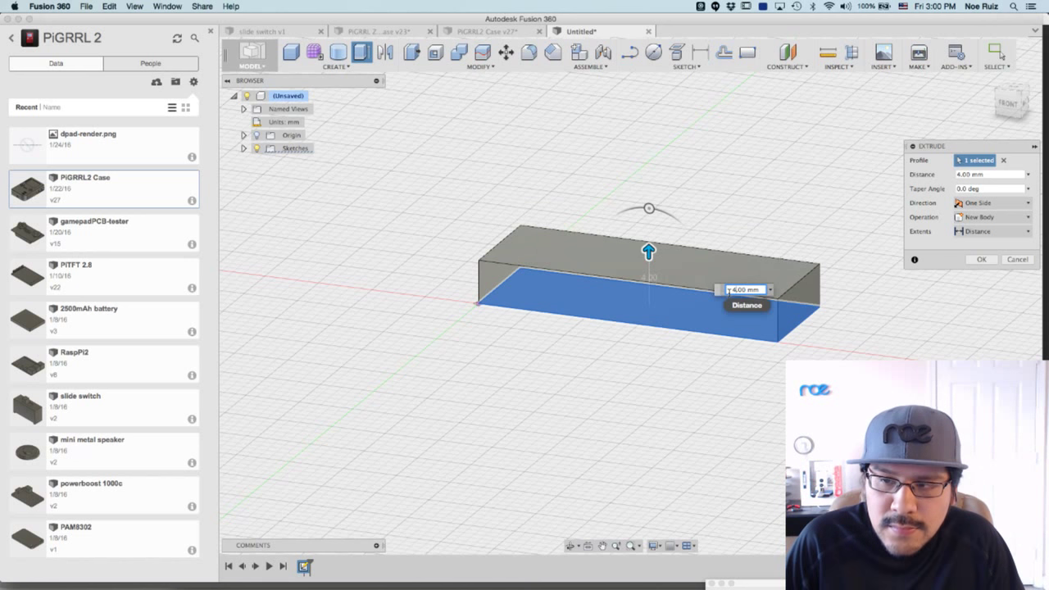
key(Return)
Reopen the block's base sketch, offset the rectangle outward by 1.5 mm, and finish the sketch.
shift+middle_drag(480, 495, 546, 409)
shift+middle_drag(517, 374, 510, 372)
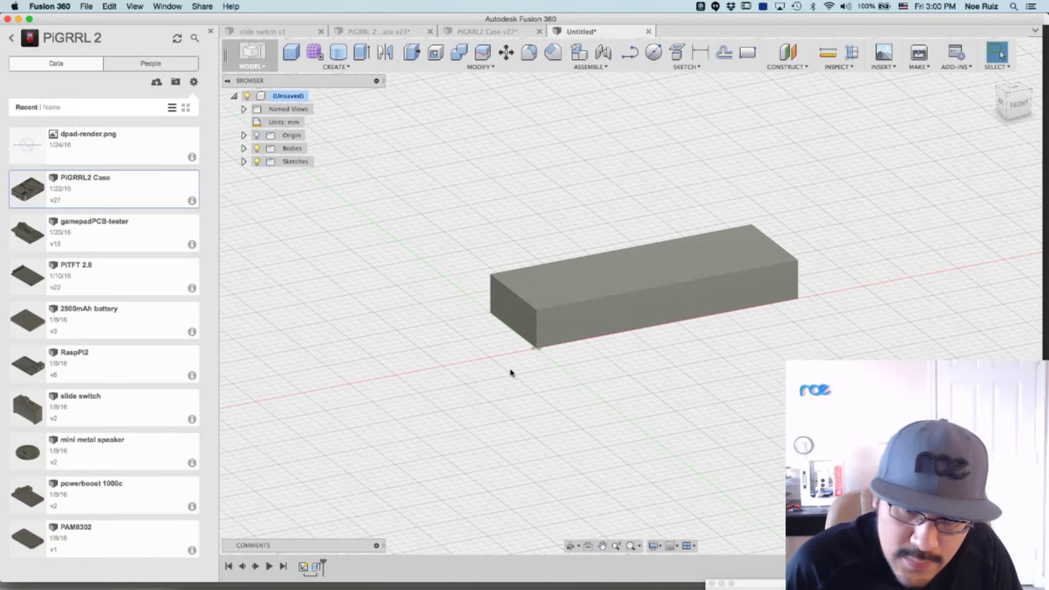
scroll(537, 349, up, 3)
scroll(489, 318, down, 3)
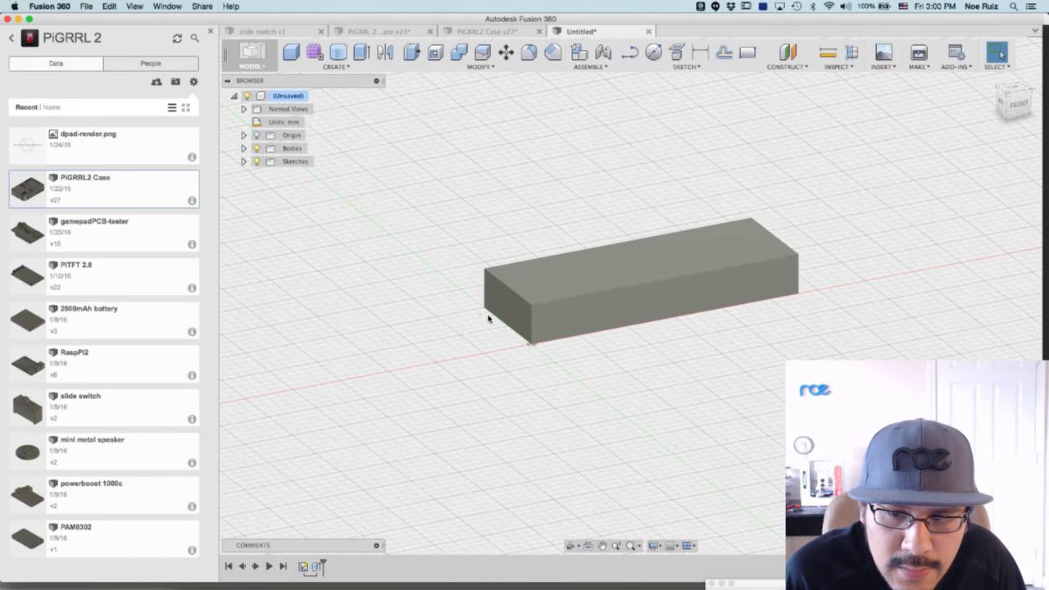
click(242, 162)
click(281, 176)
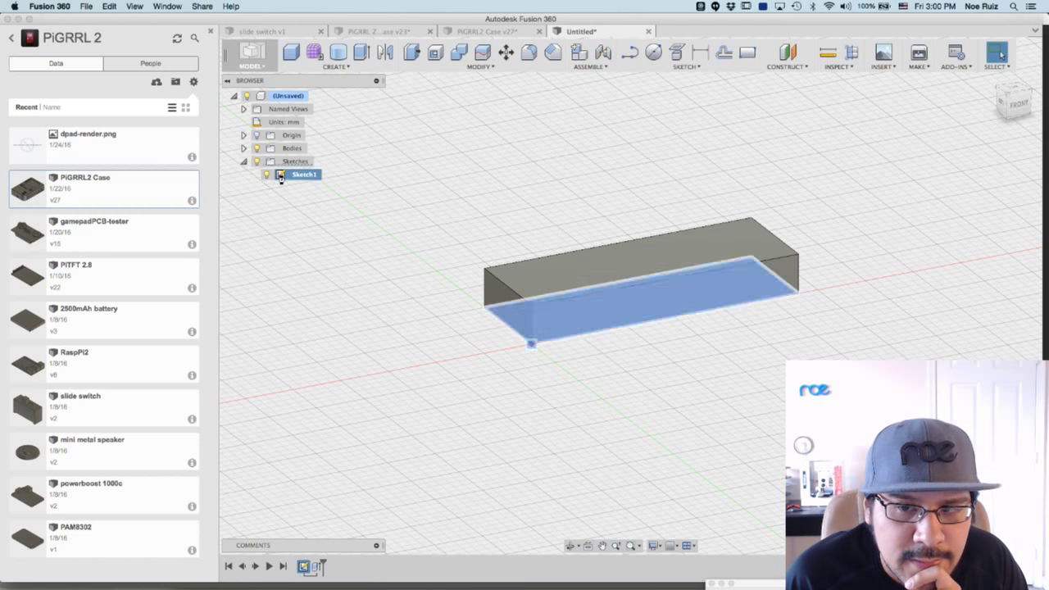
double_click(280, 176)
scroll(549, 174, up, 3)
scroll(524, 220, up, 3)
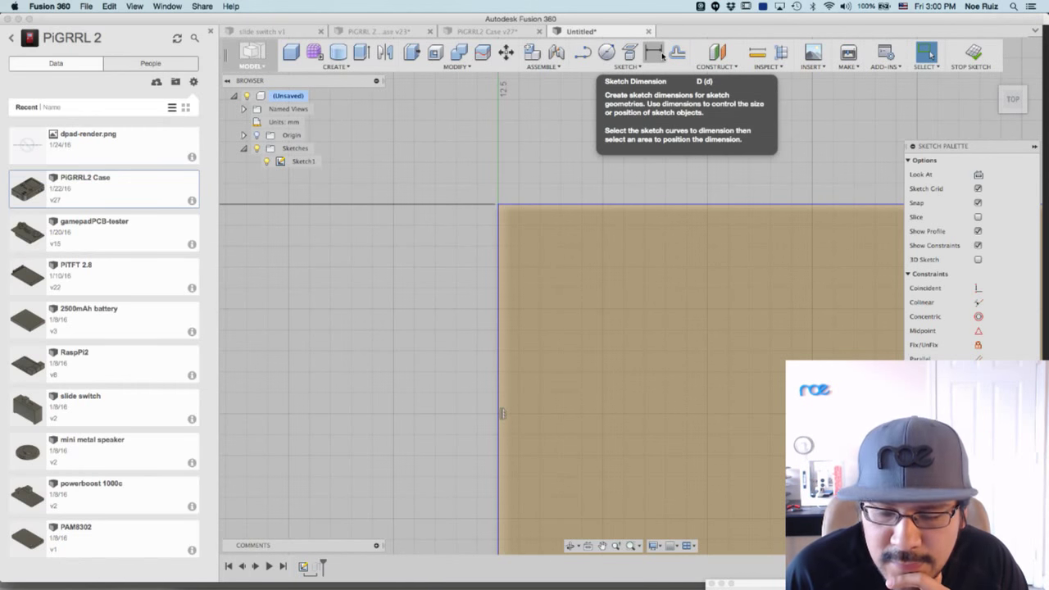
click(677, 53)
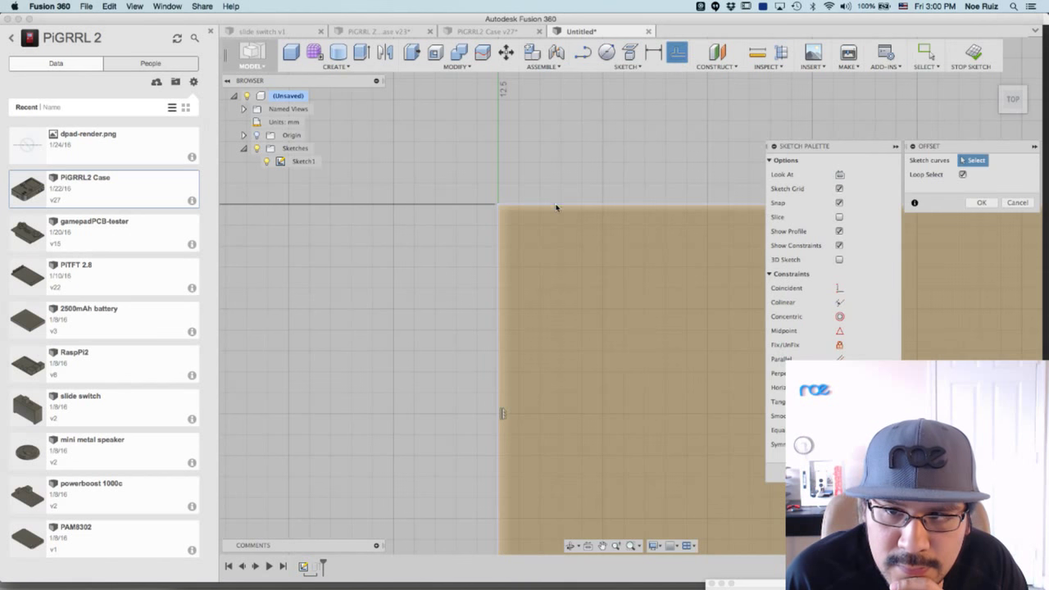
click(556, 206)
drag(555, 198, 548, 161)
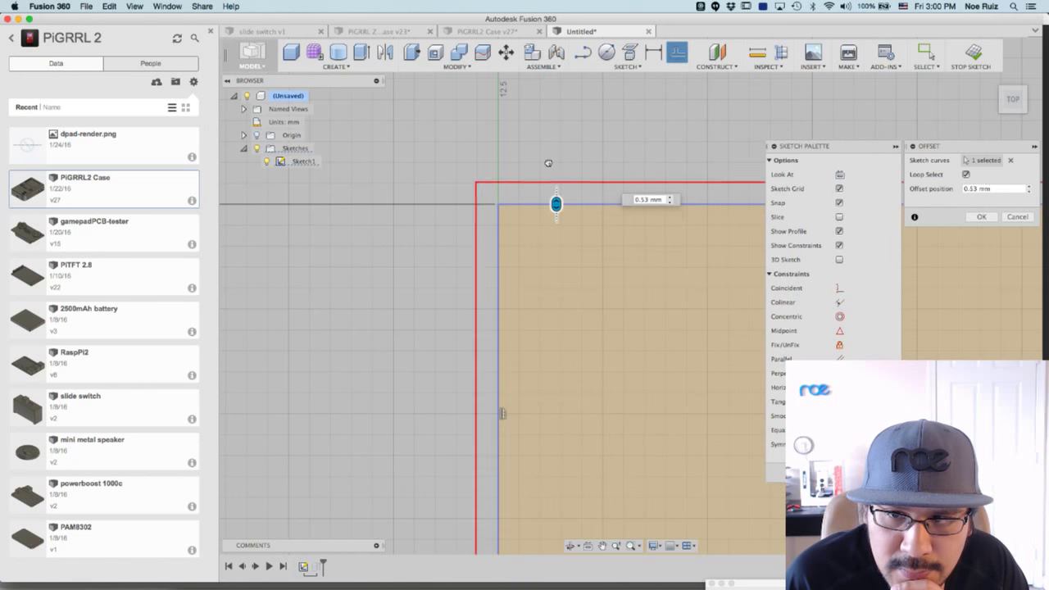
text(1.5)
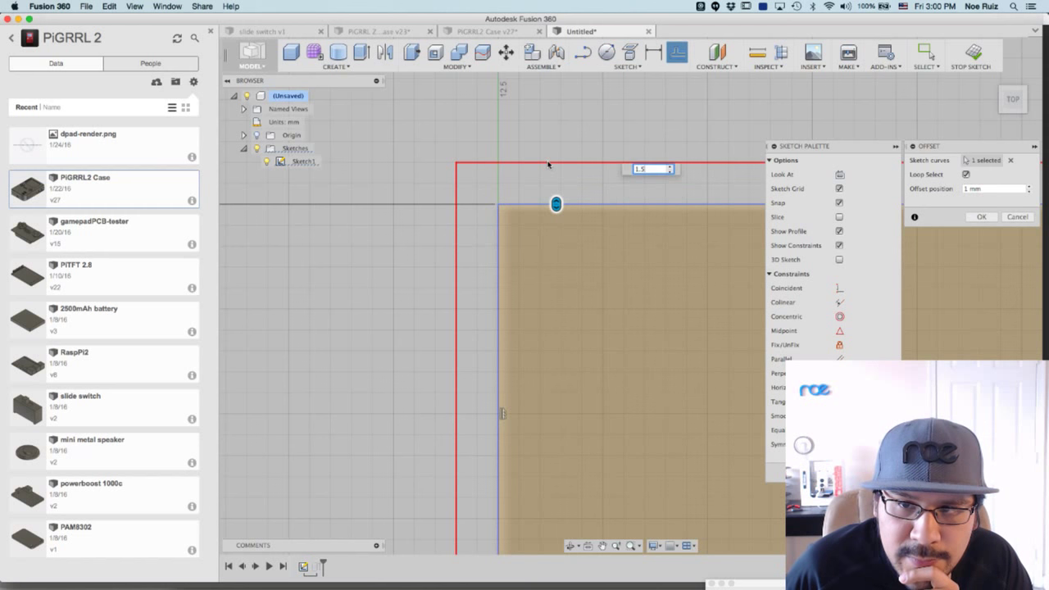
key(Return)
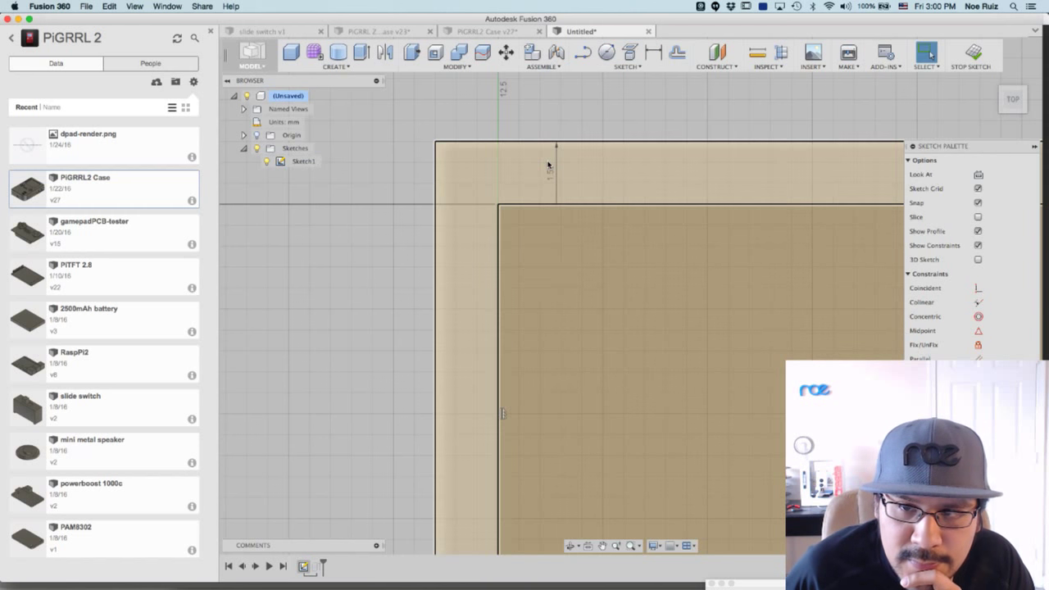
click(973, 53)
Extrude the border profile around the block 1.5 mm upward, joined to the block.
scroll(510, 257, down, 5)
shift+middle_drag(295, 397, 300, 363)
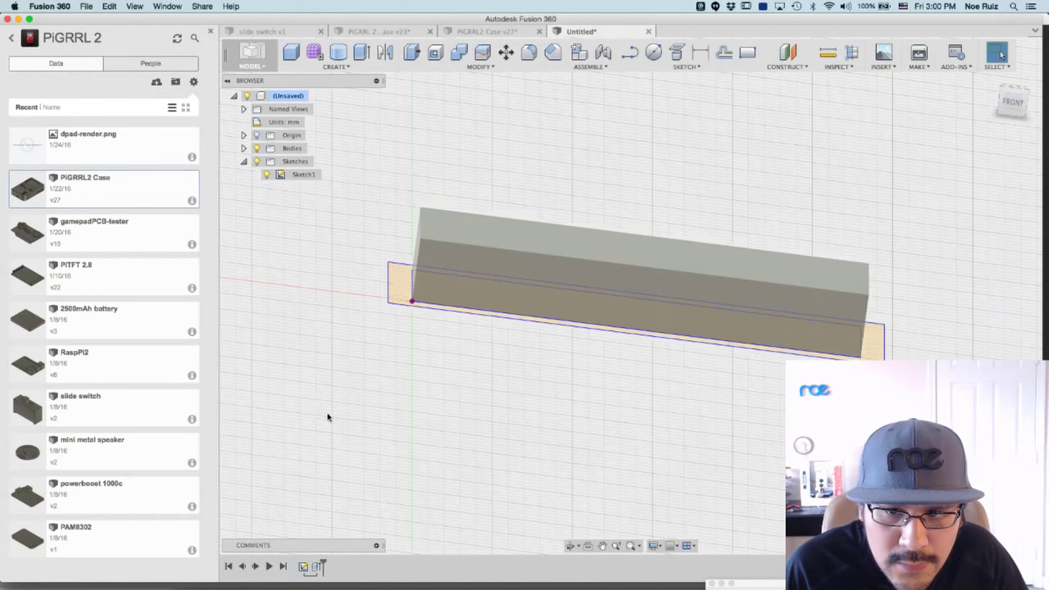
shift+middle_drag(327, 417, 338, 414)
key(e)
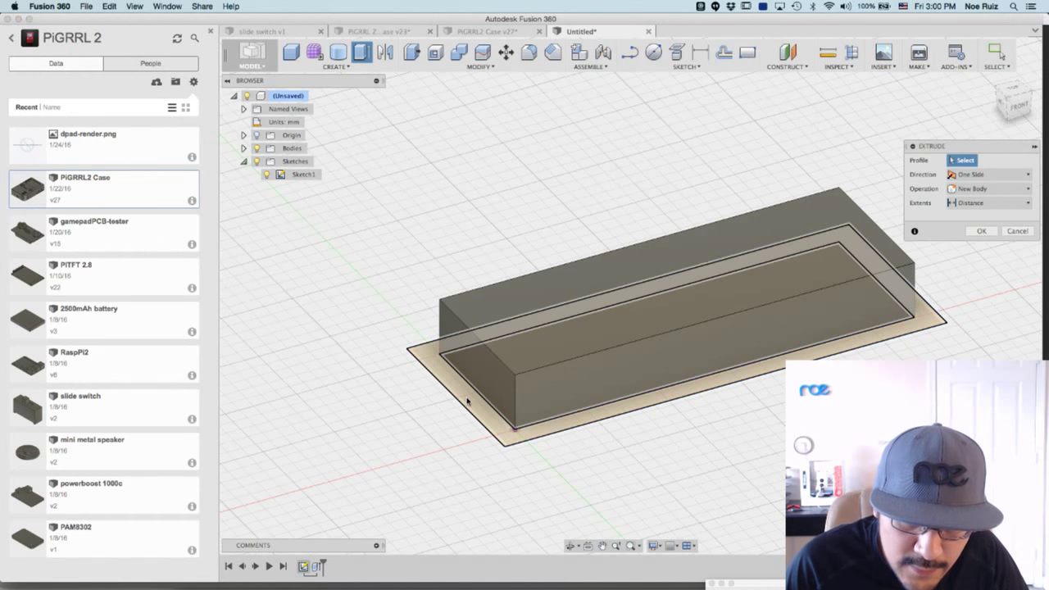
click(504, 432)
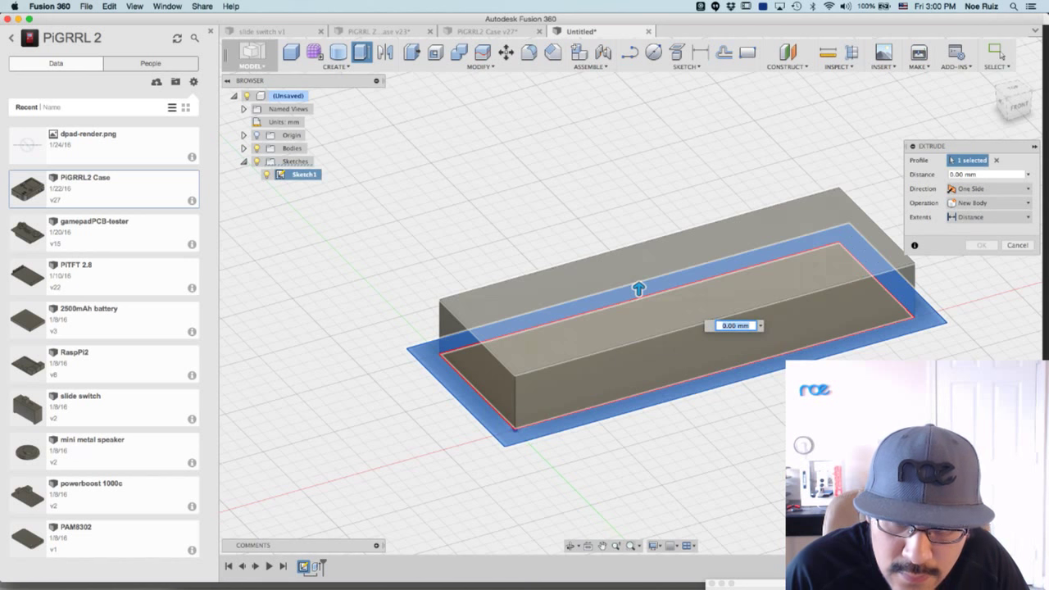
text(1)
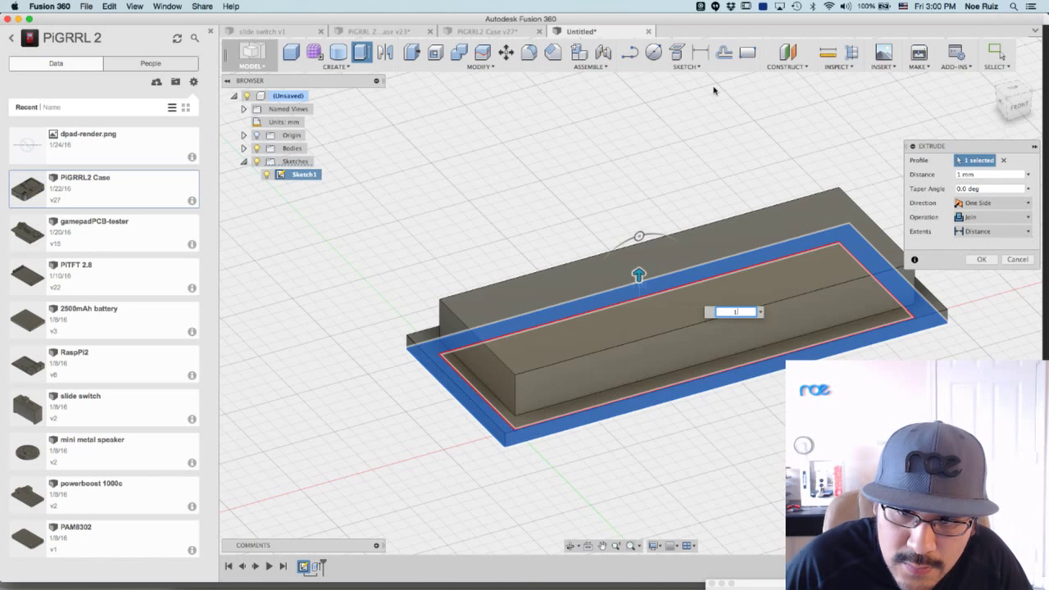
text(.5)
key(Return)
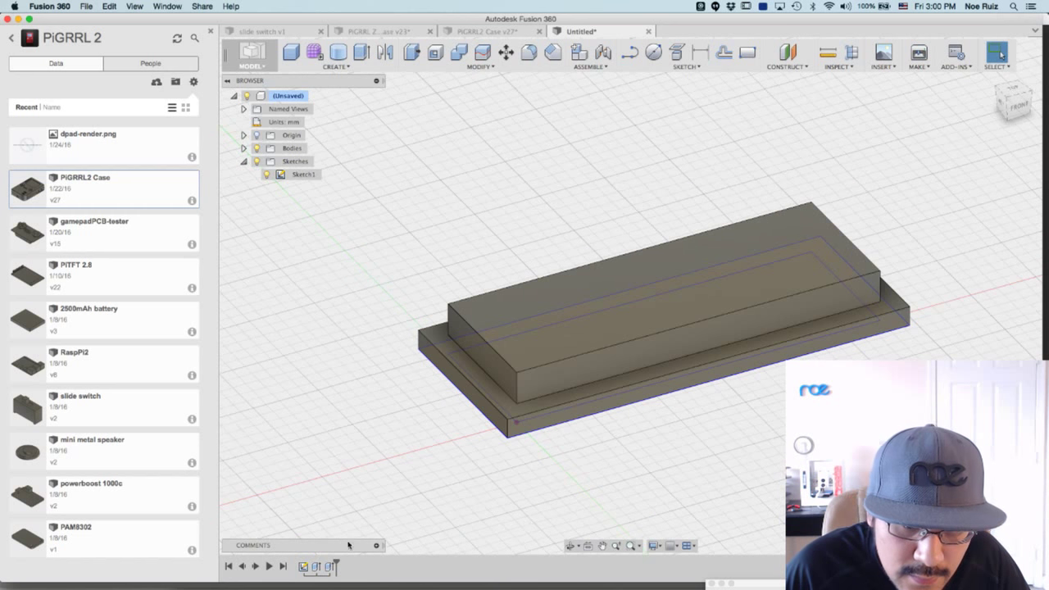
Edit the border extrusion and set its distance to 1 mm.
double_click(330, 565)
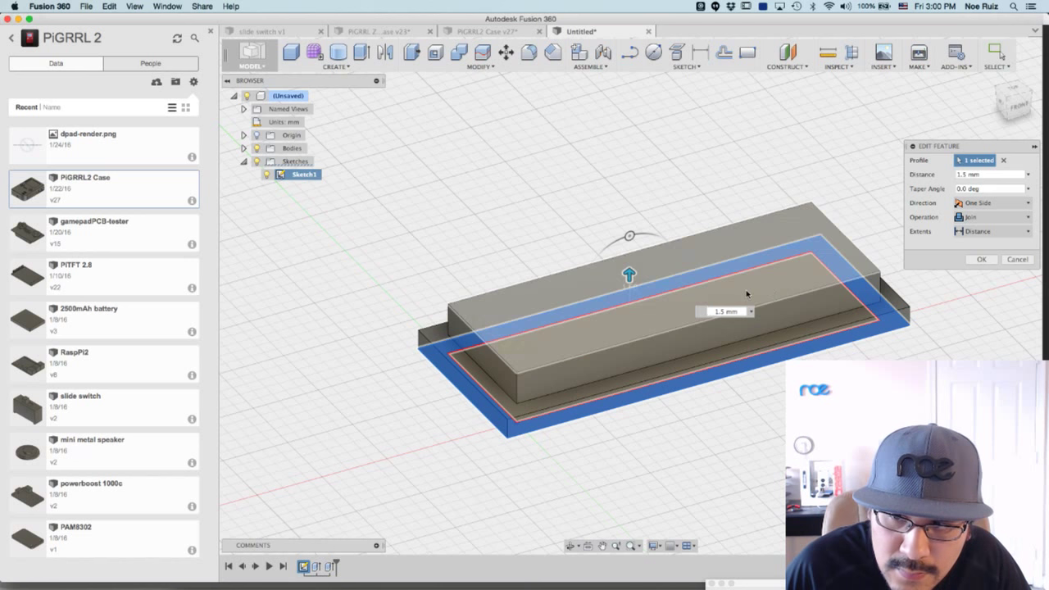
click(724, 312)
key(BackSpace)
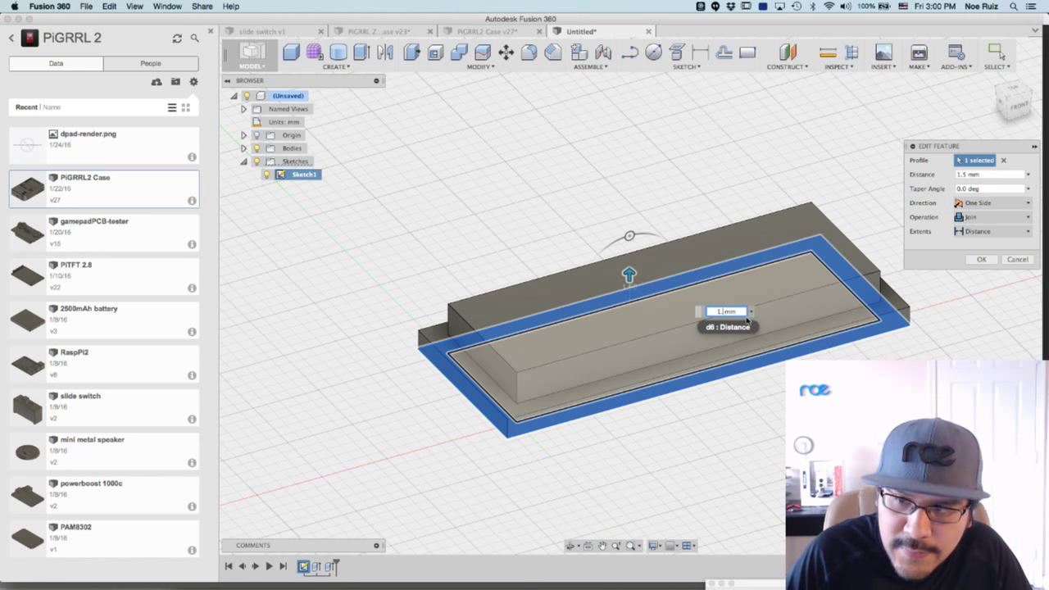
text(1)
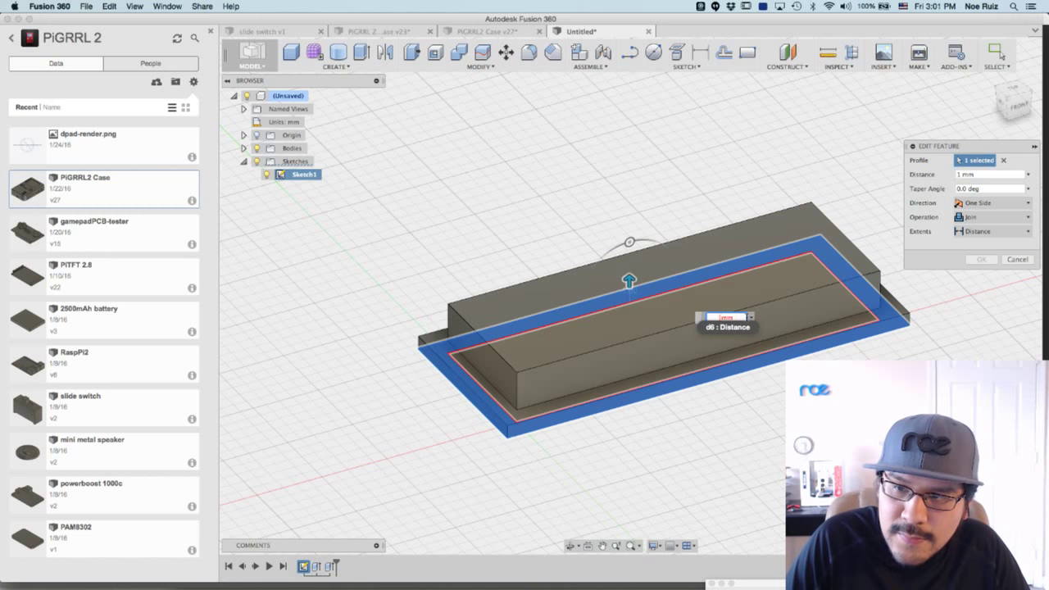
key(Return)
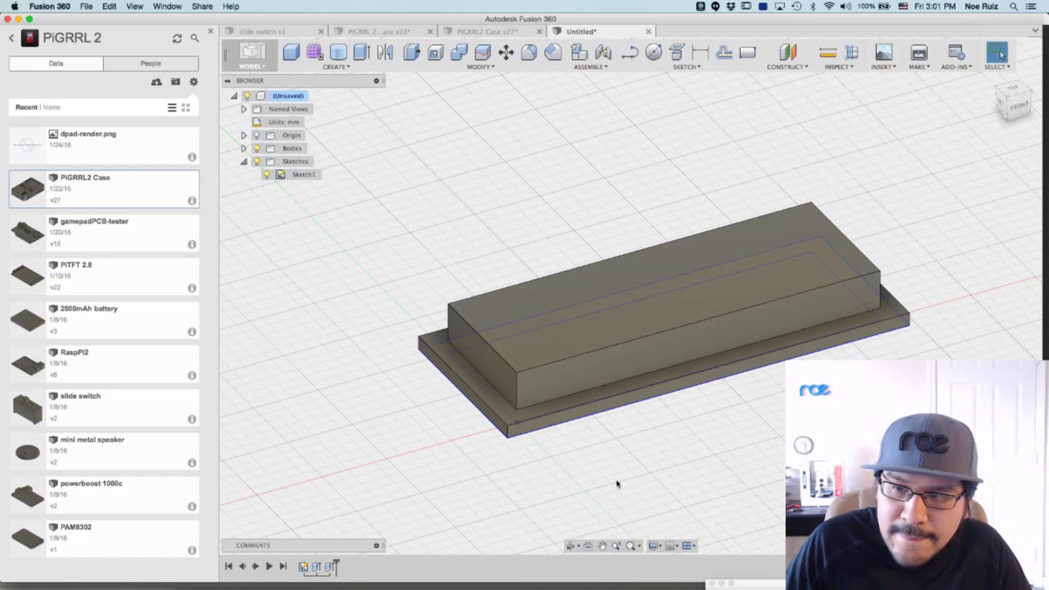
shift+middle_drag(898, 237, 479, 357)
key(Escape)
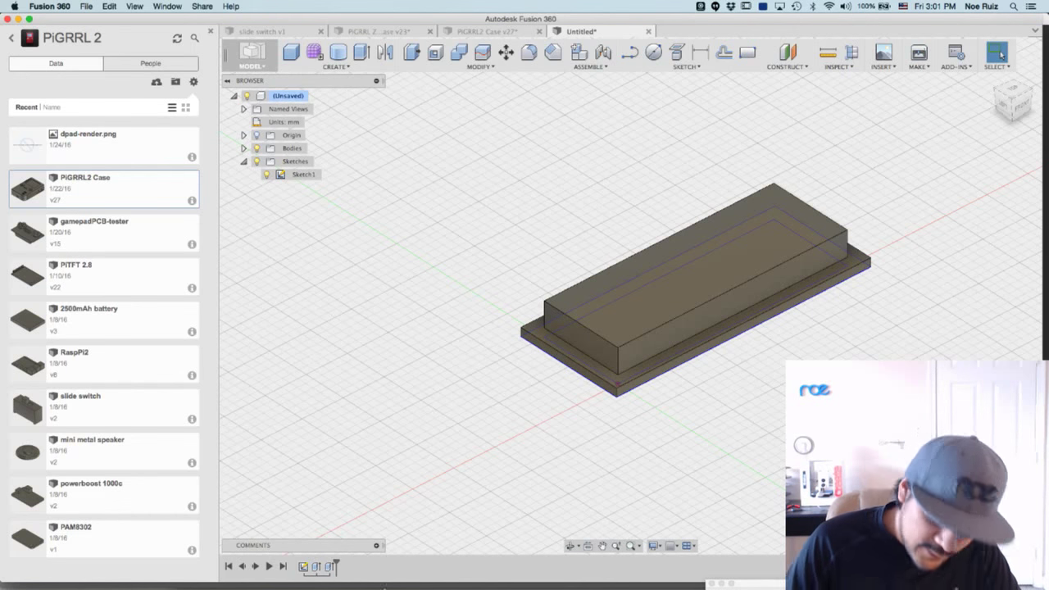
Edit the central block's extrusion and raise its distance to 5 mm.
double_click(317, 565)
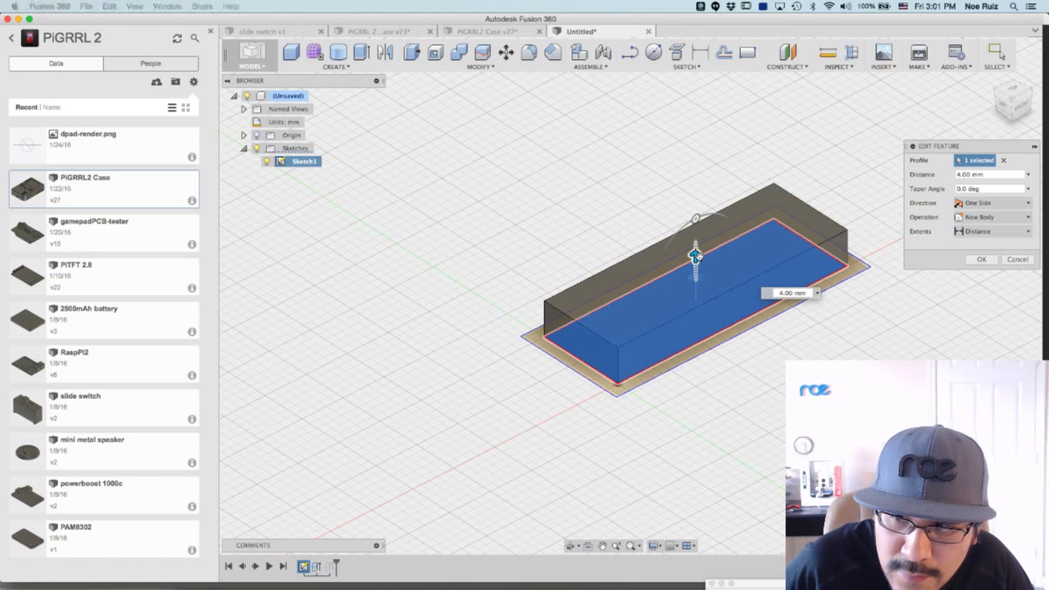
click(695, 256)
drag(695, 256, 695, 246)
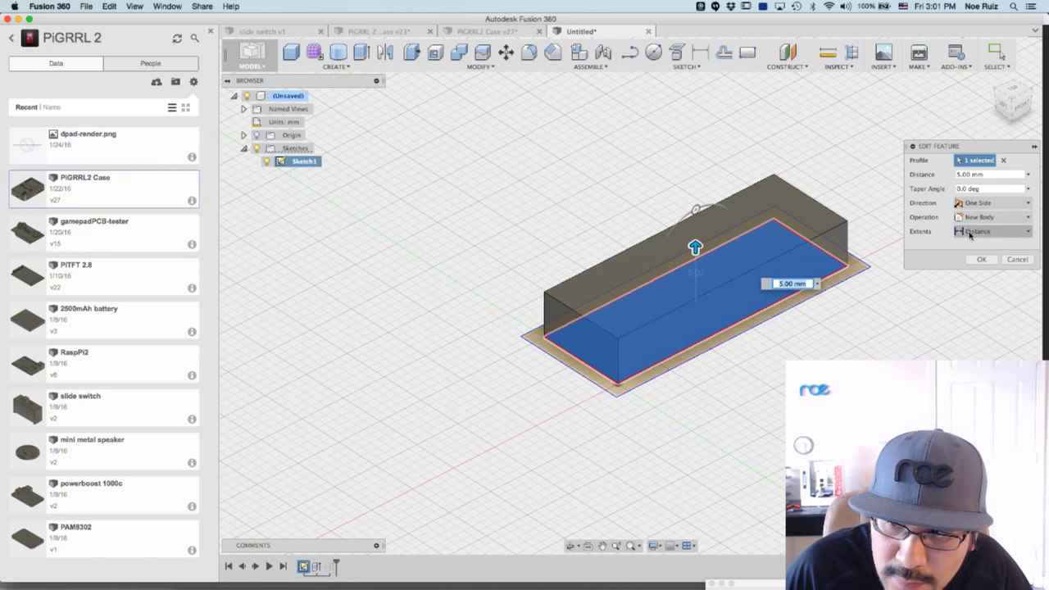
click(981, 259)
shift+middle_drag(722, 414, 700, 388)
scroll(558, 274, up, 6)
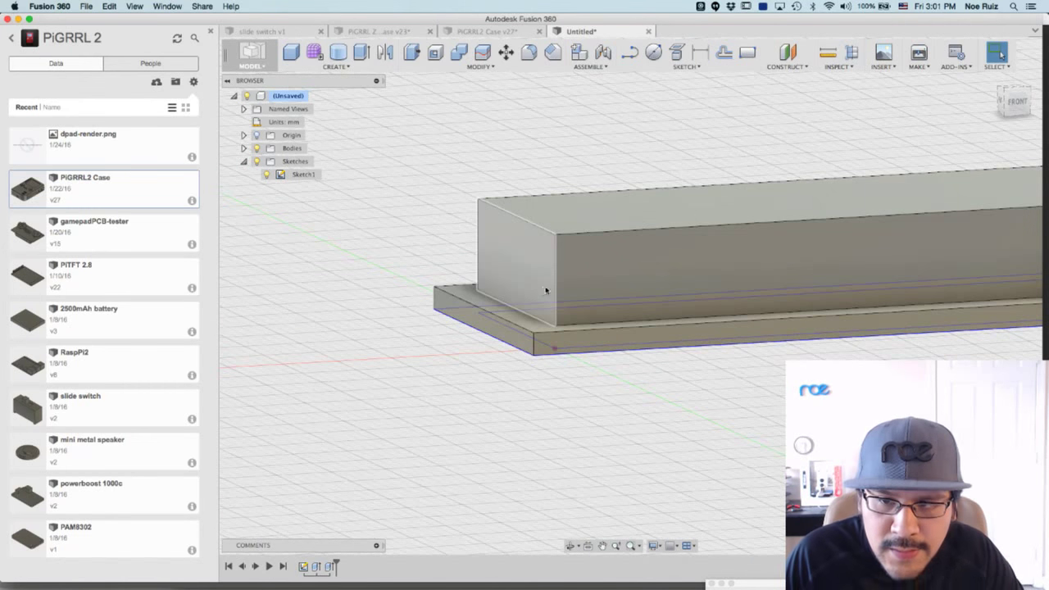
shift+middle_drag(519, 295, 592, 305)
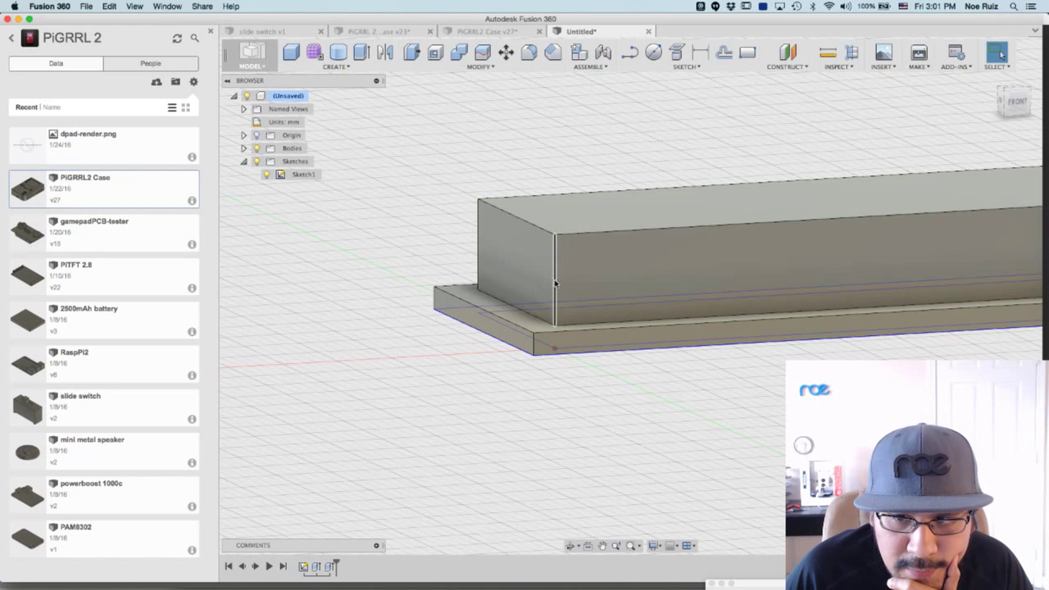
scroll(542, 272, down, 3)
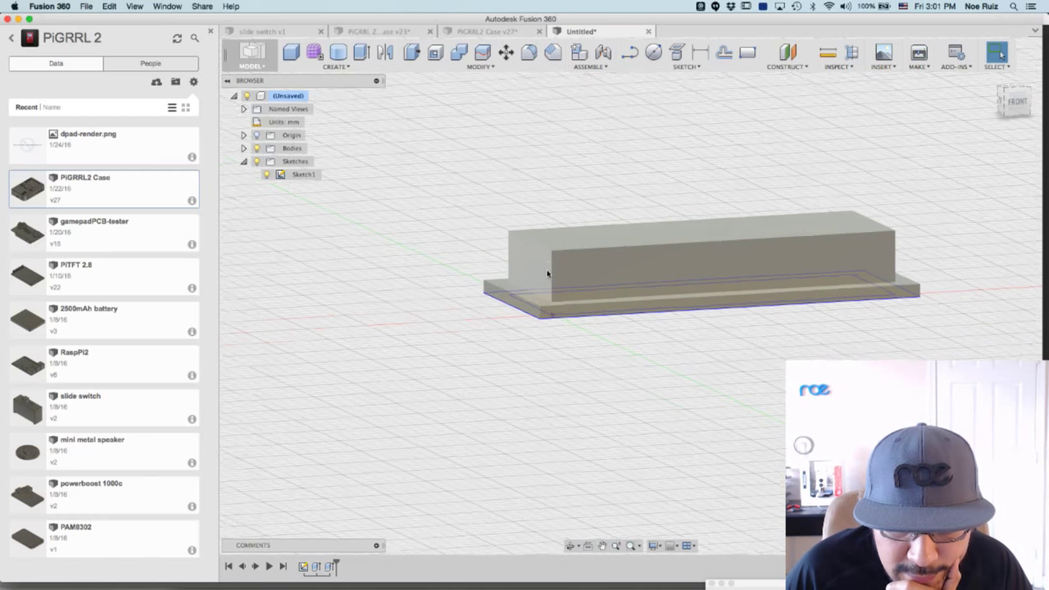
scroll(547, 271, up, 3)
scroll(549, 275, up, 1)
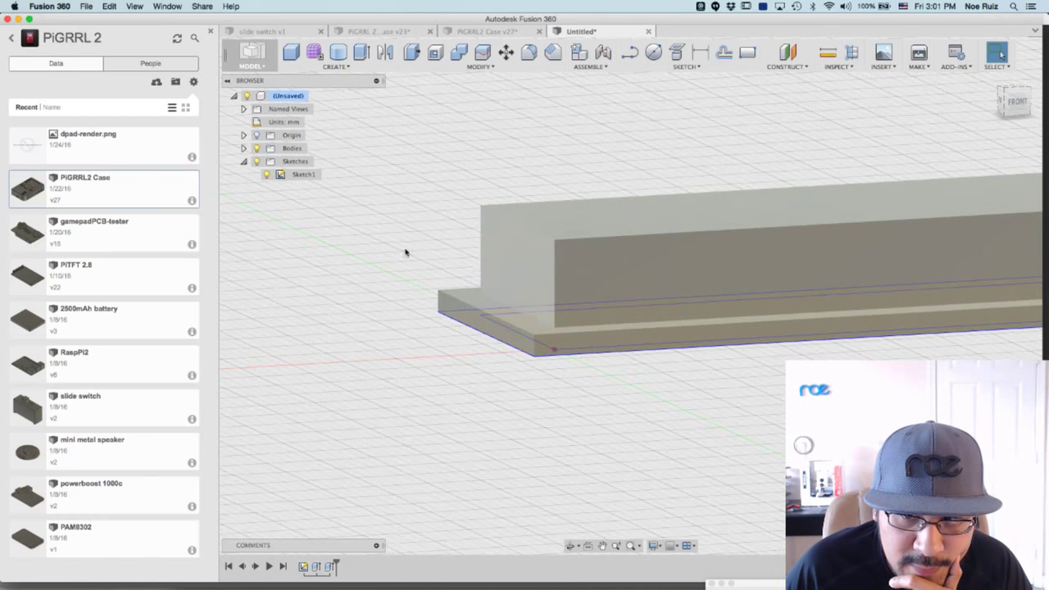
scroll(405, 252, down, 3)
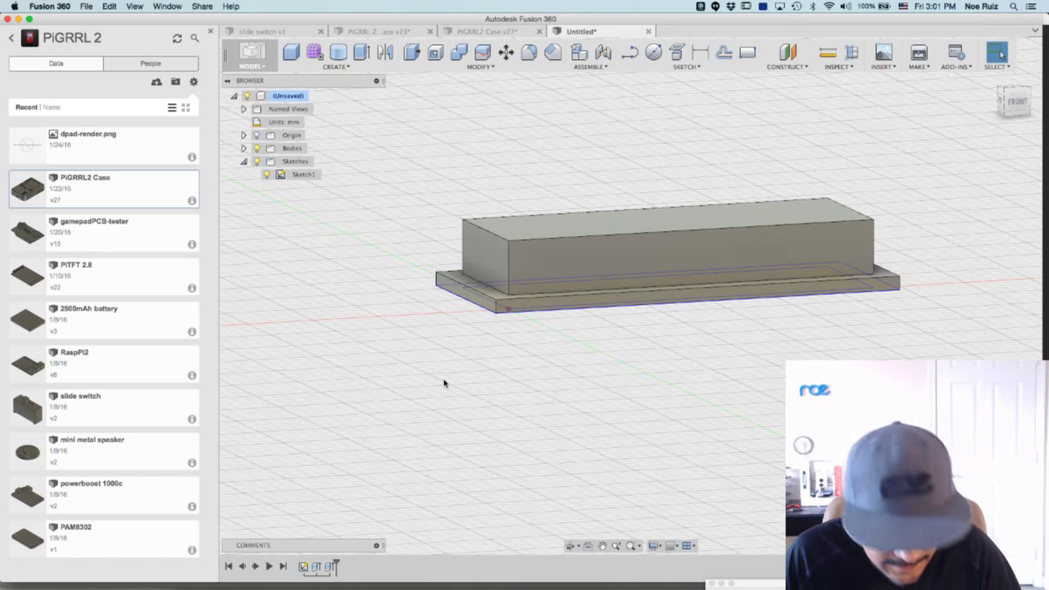
Fillet the four vertical edges of the raised block with a 5 mm radius.
key(f)
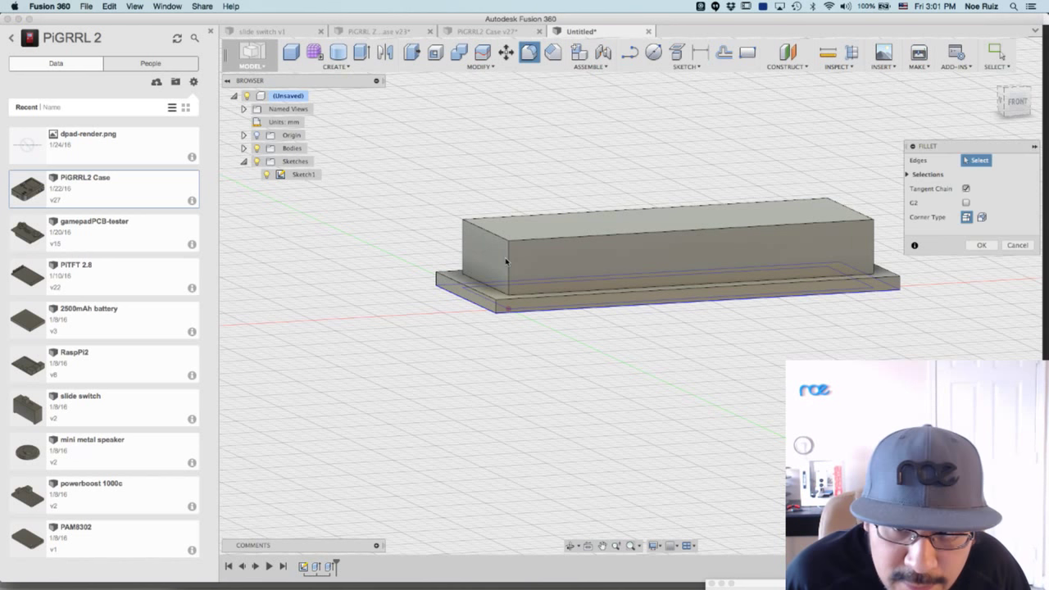
click(507, 261)
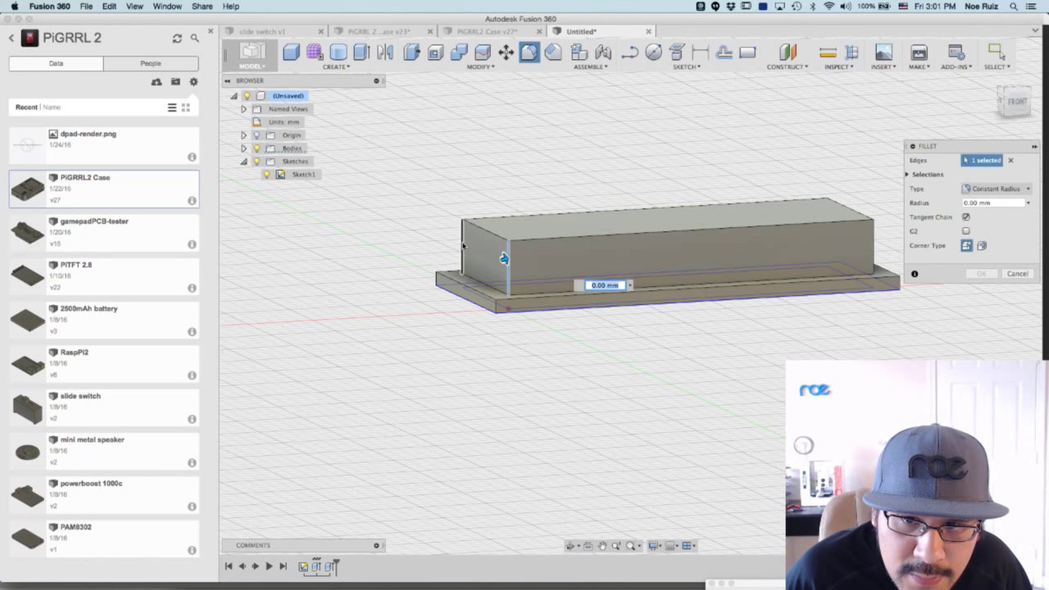
click(827, 221)
click(873, 246)
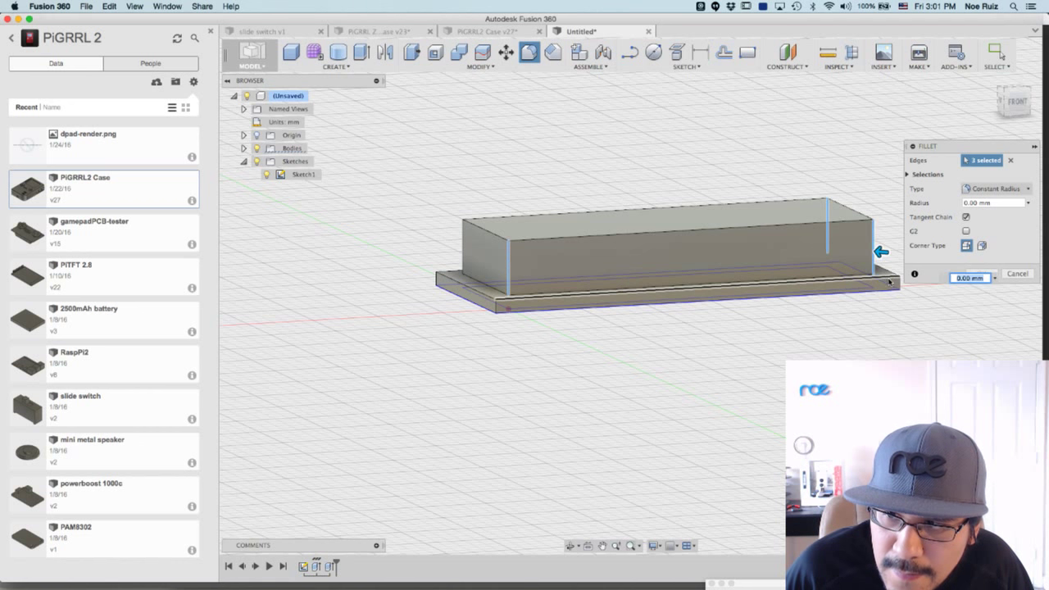
text(2)
shift+middle_drag(578, 212, 609, 216)
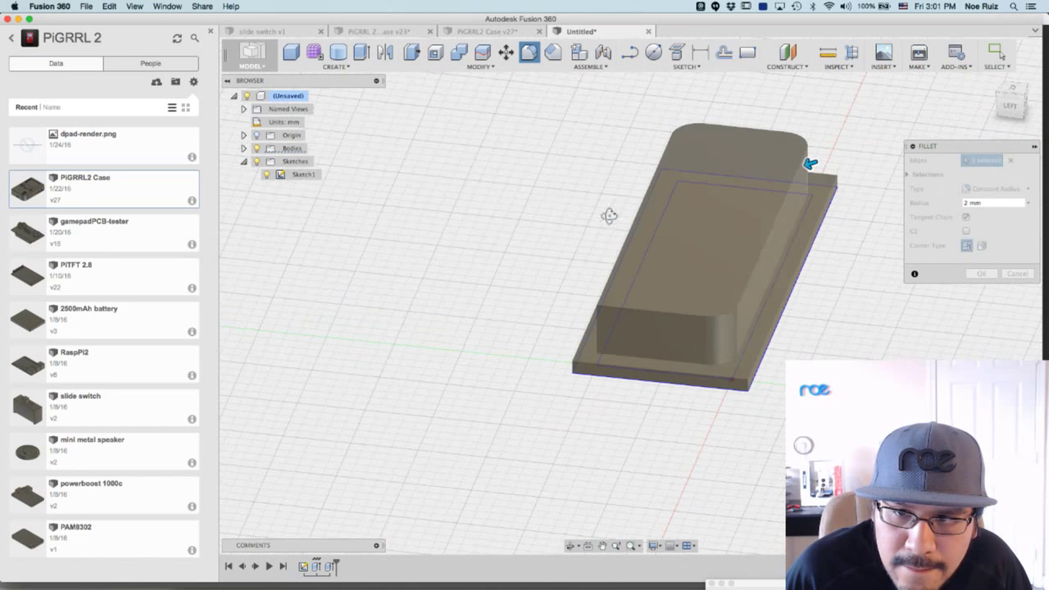
click(598, 324)
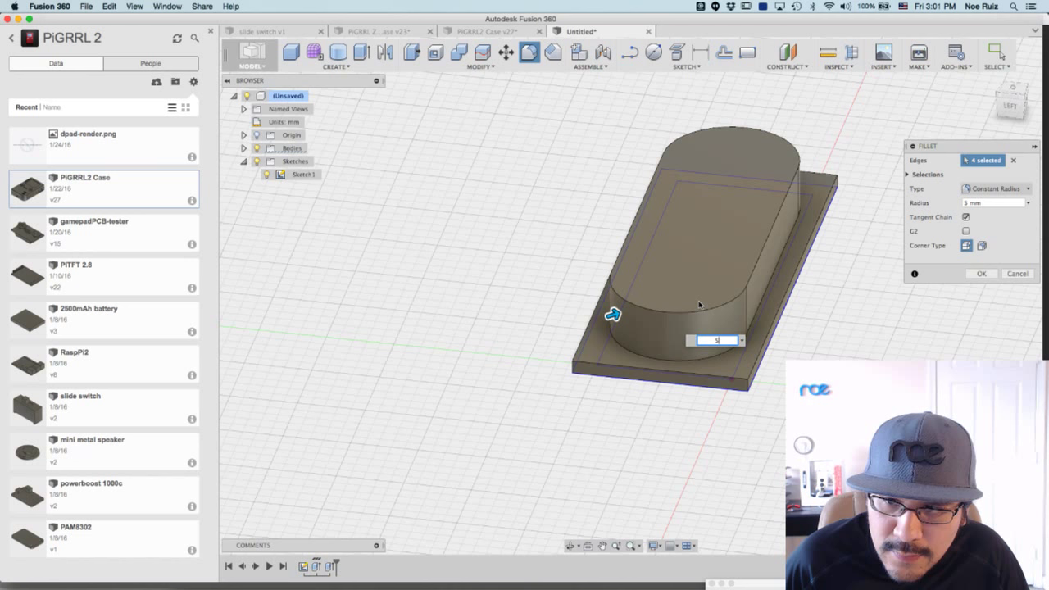
key(Return)
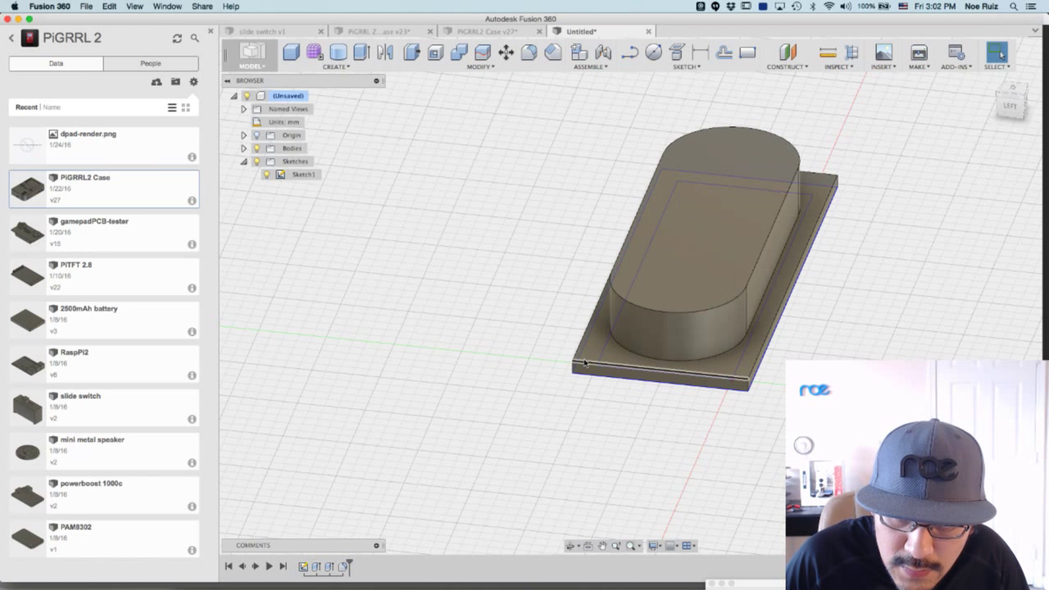
Measure the length of the base flange's short upper edge.
key(i)
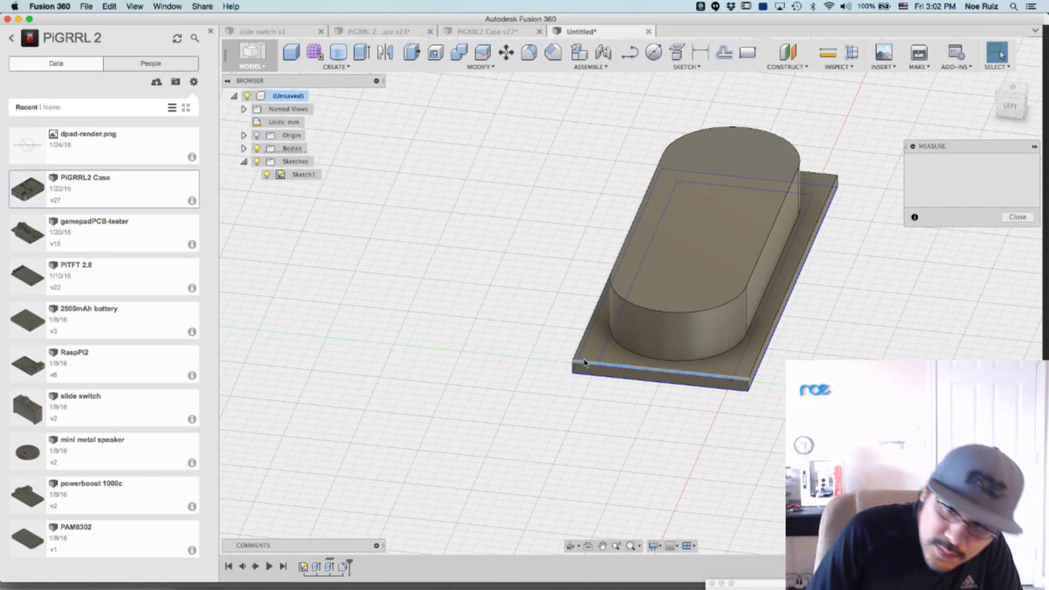
click(584, 362)
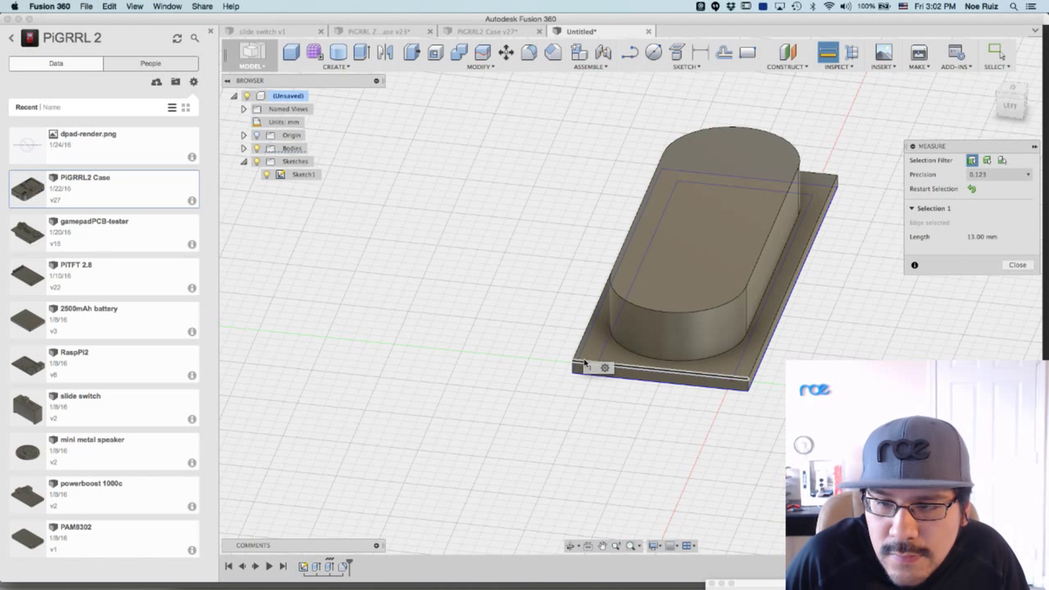
key(Escape)
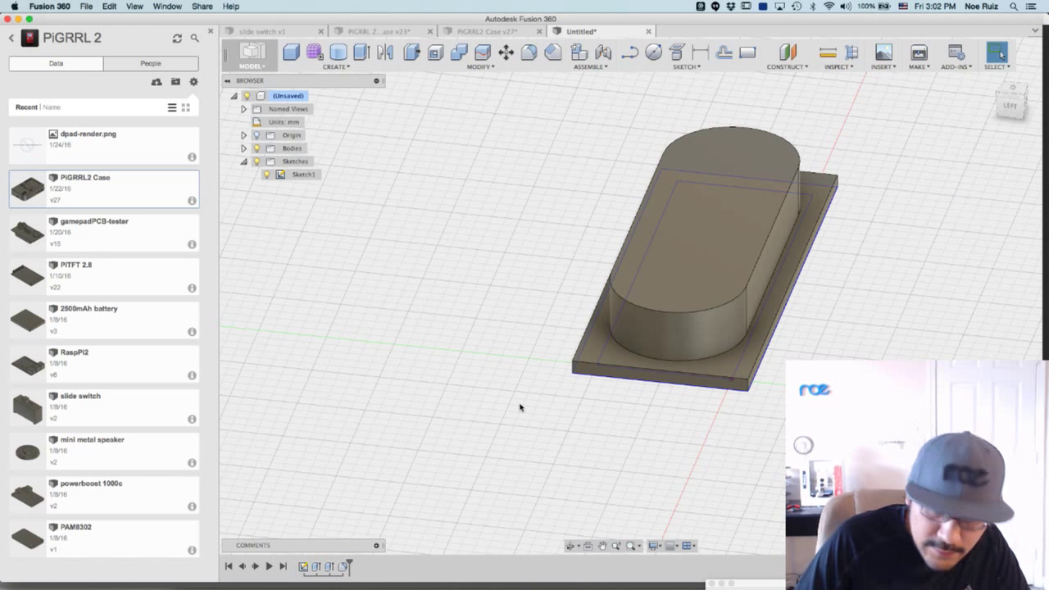
Fillet the four vertical corner edges of the base flange with a 6.5 mm radius.
key(f)
scroll(570, 369, up, 2)
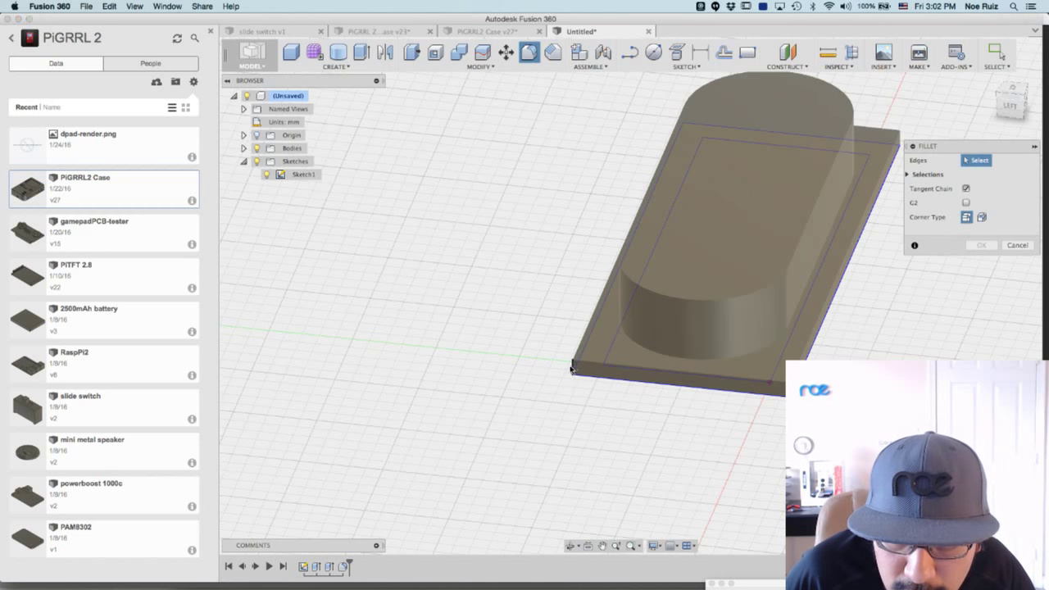
click(573, 368)
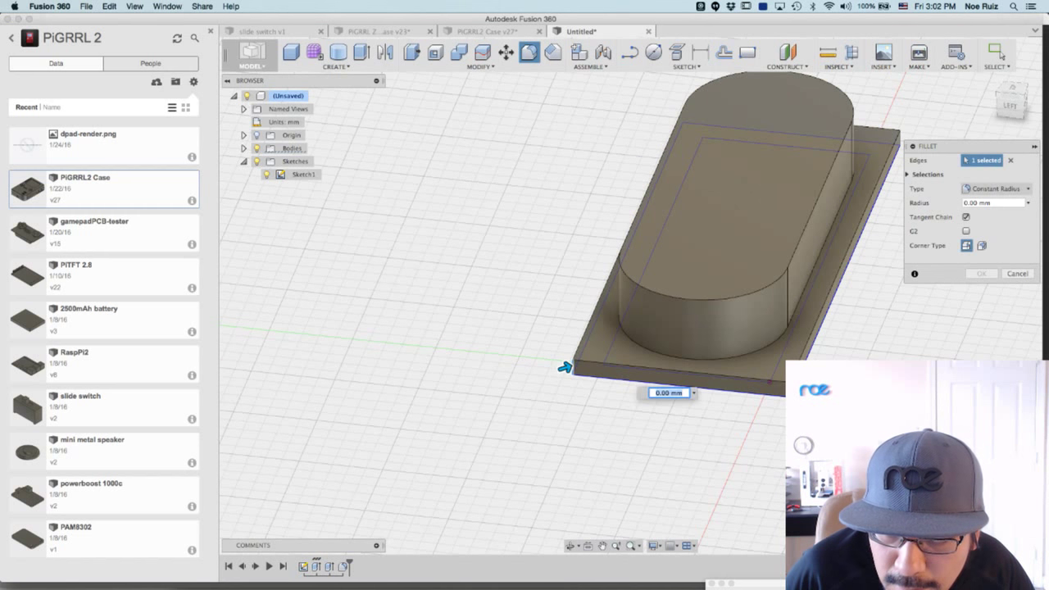
shift+middle_drag(684, 413, 505, 420)
click(483, 412)
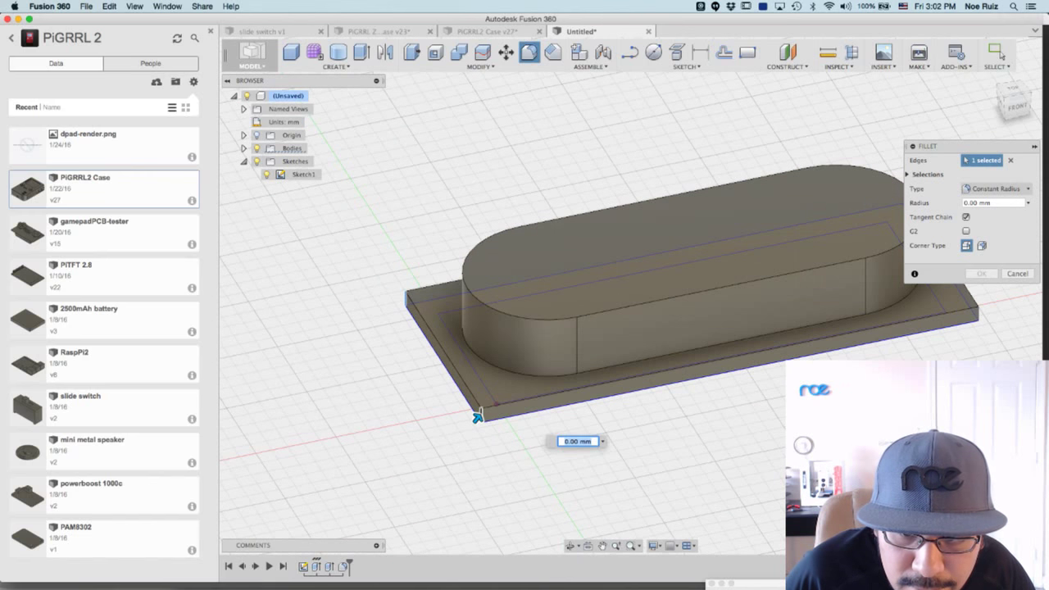
click(978, 316)
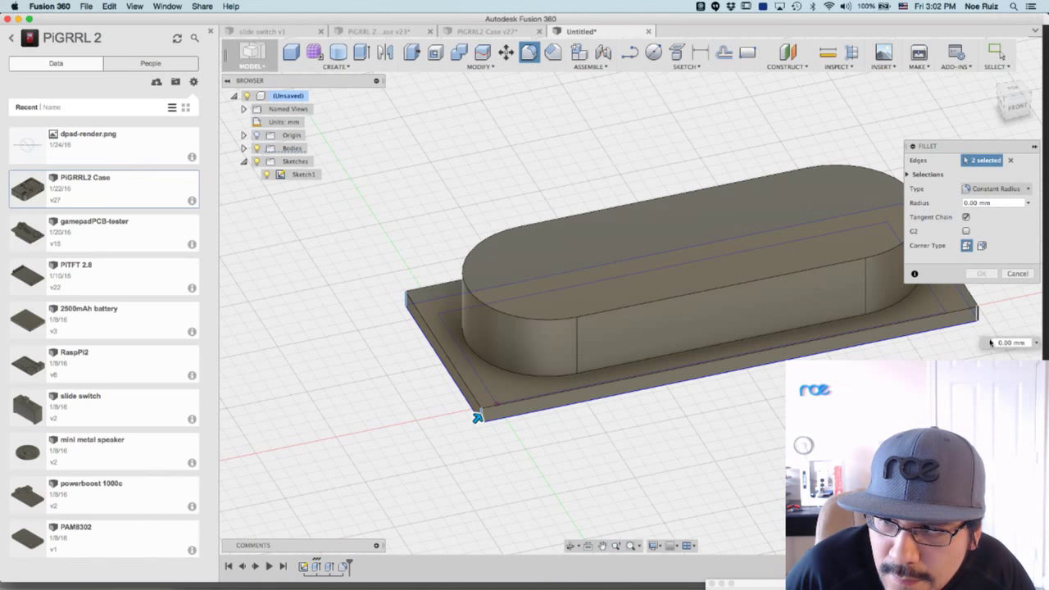
shift+middle_drag(979, 315, 679, 421)
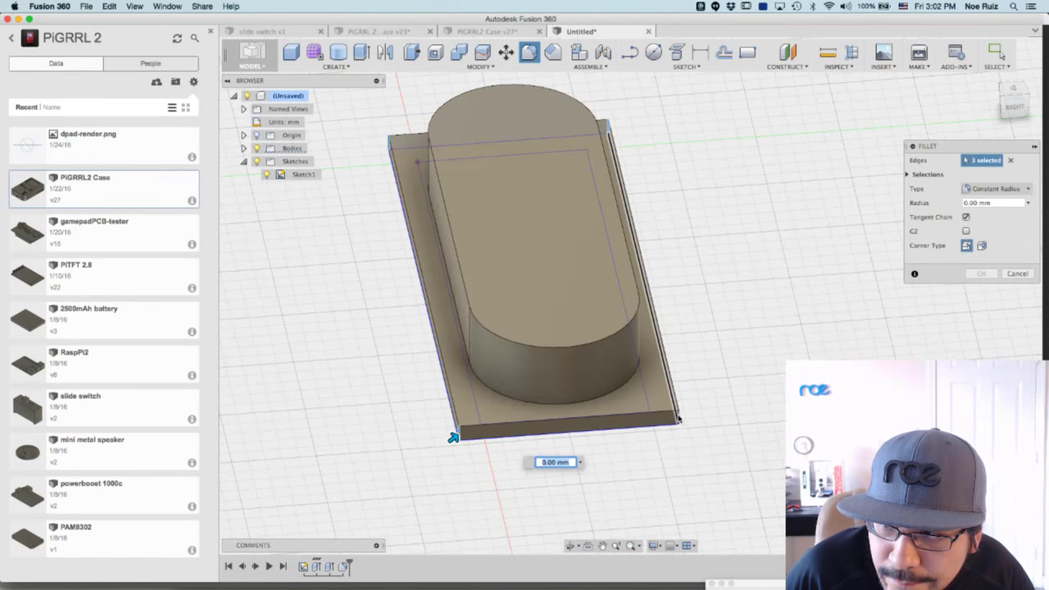
scroll(679, 421, up, 10)
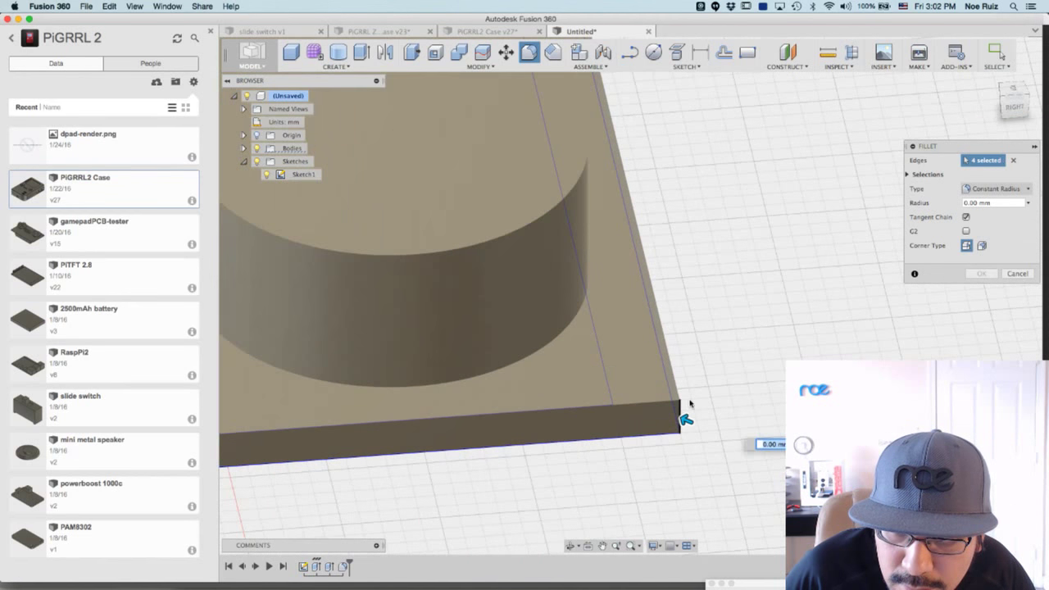
click(679, 409)
text(11)
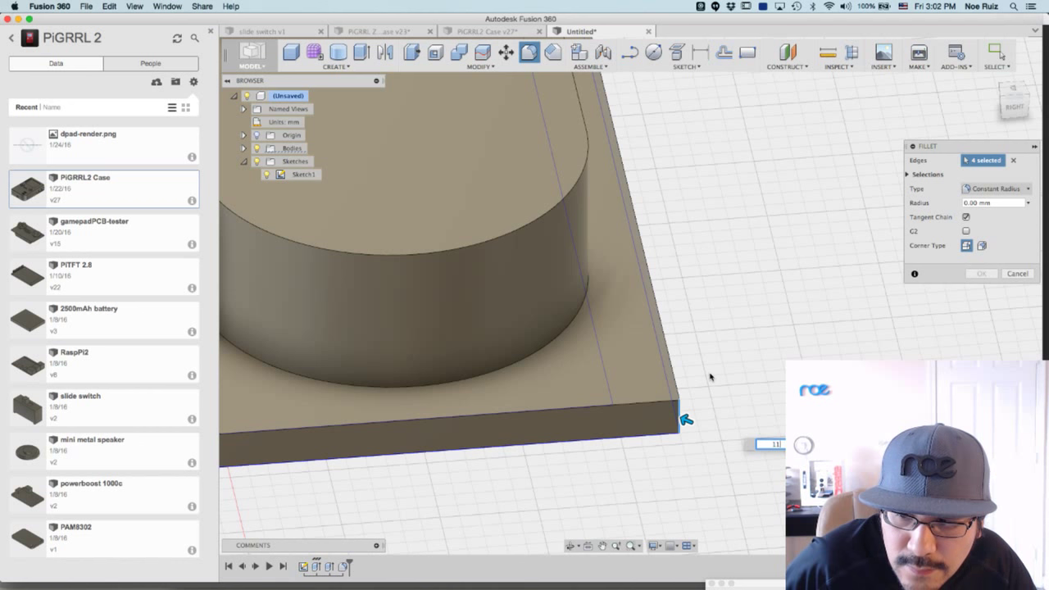
key(Return)
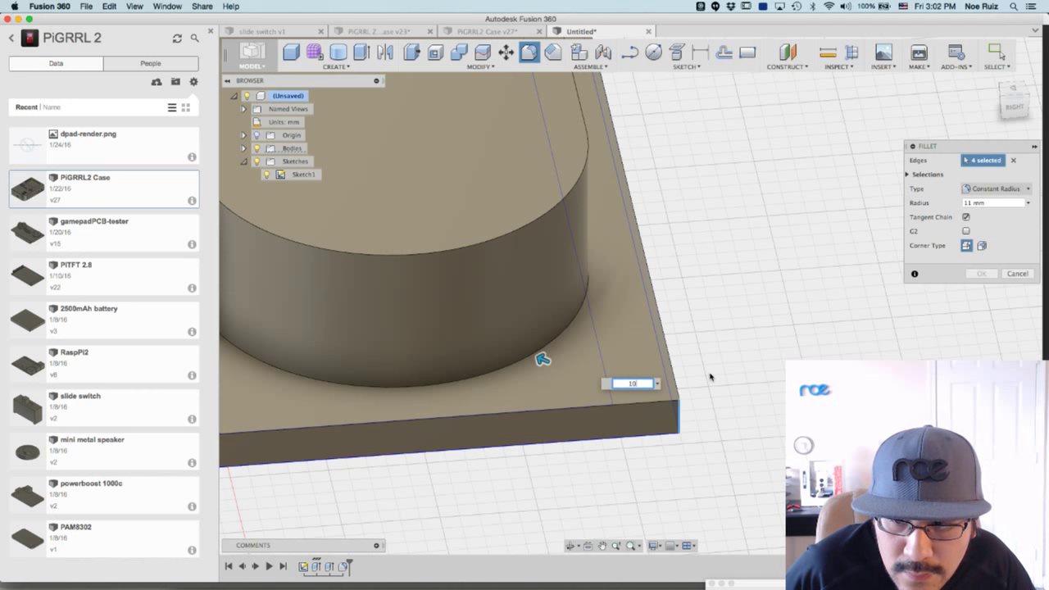
key(Return)
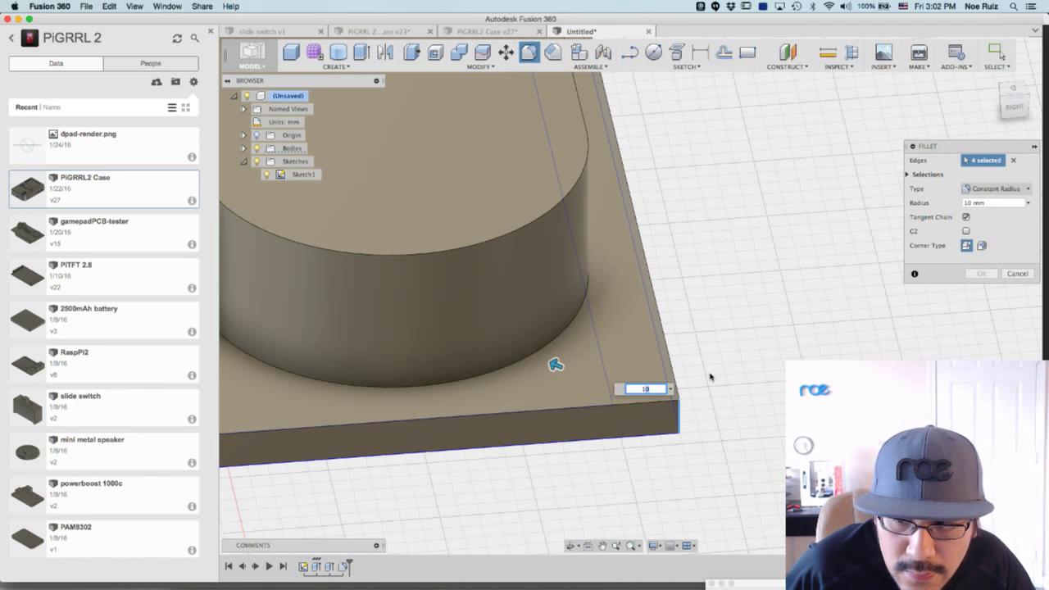
text(5)
key(Return)
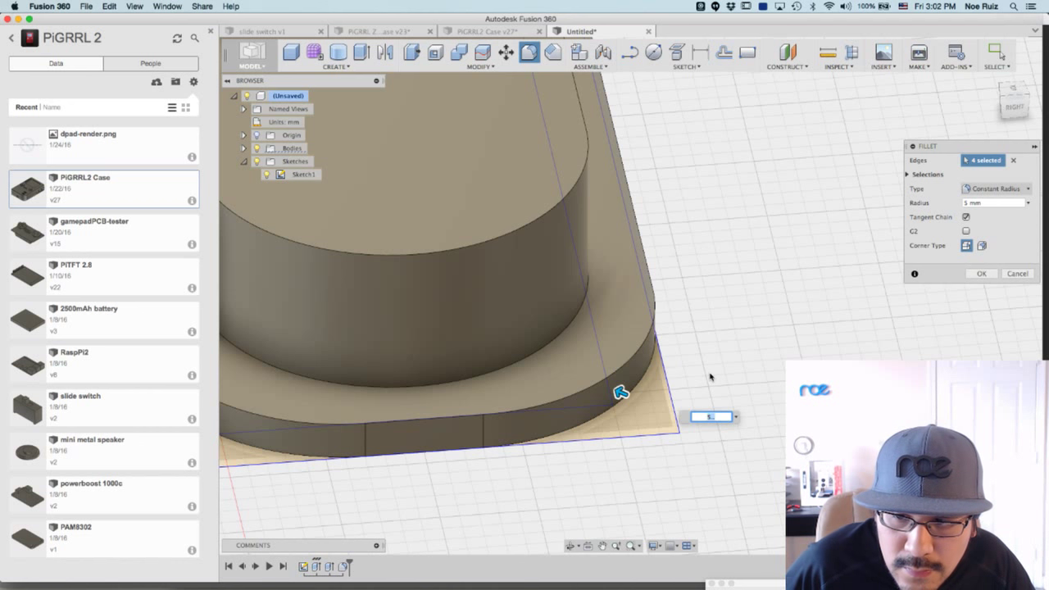
key(Return)
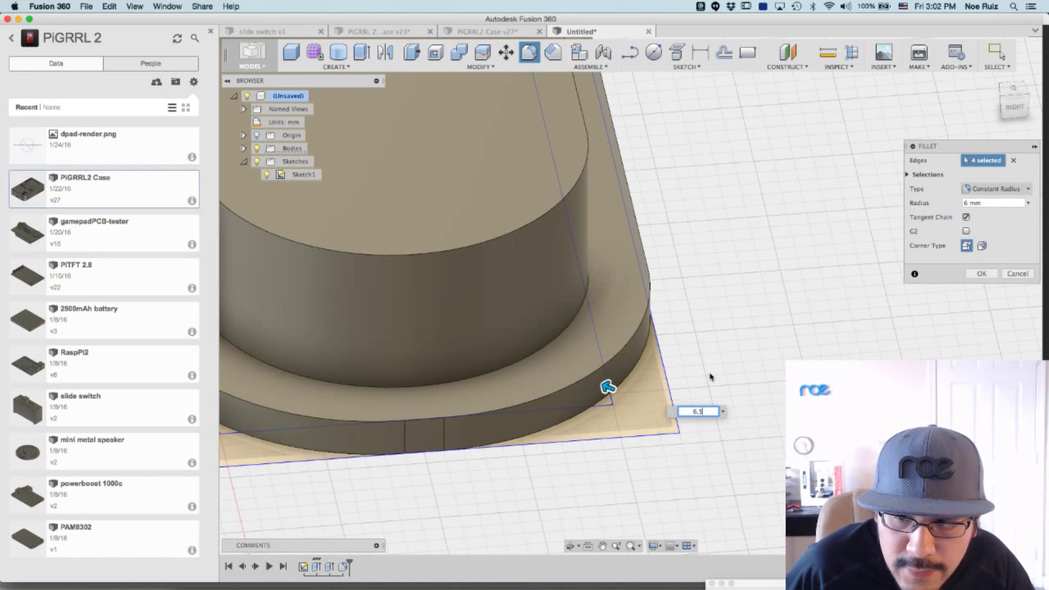
key(Return)
key(Return)
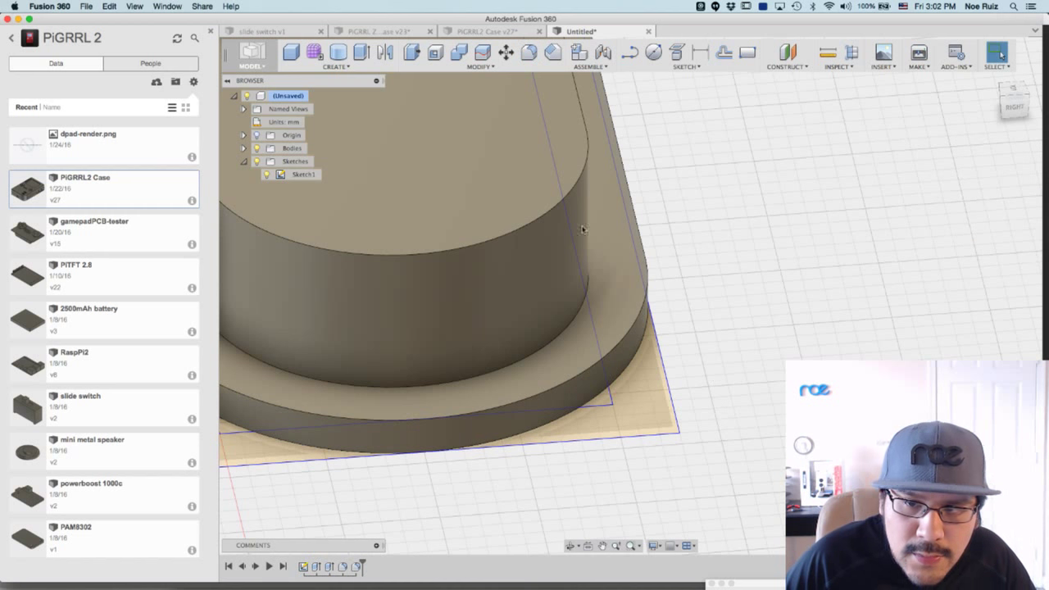
Fillet the top perimeter edge of the raised central block.
scroll(582, 230, down, 5)
shift+middle_drag(710, 271, 665, 281)
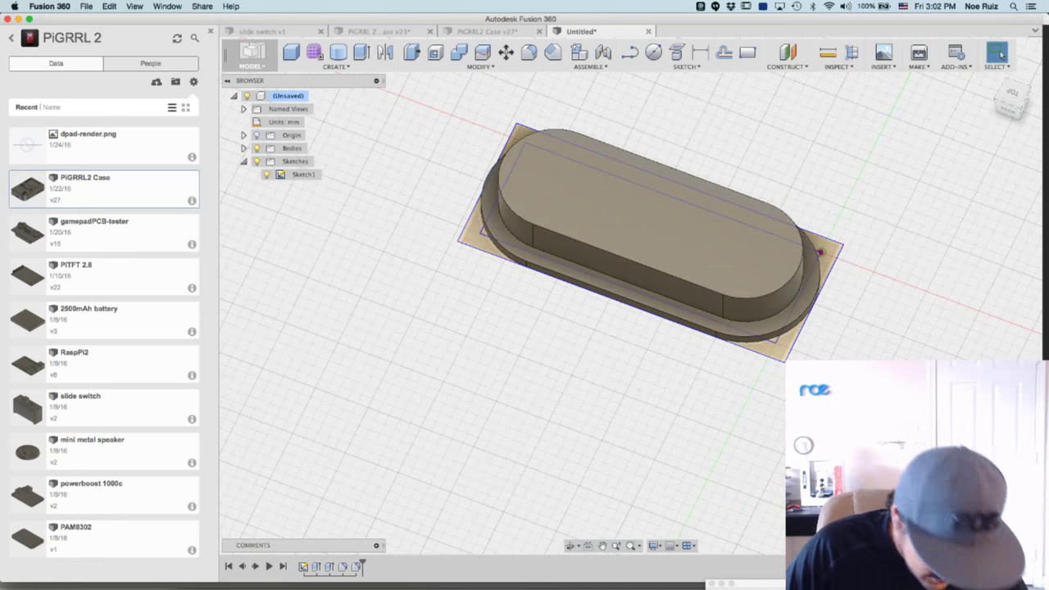
key(f)
click(775, 296)
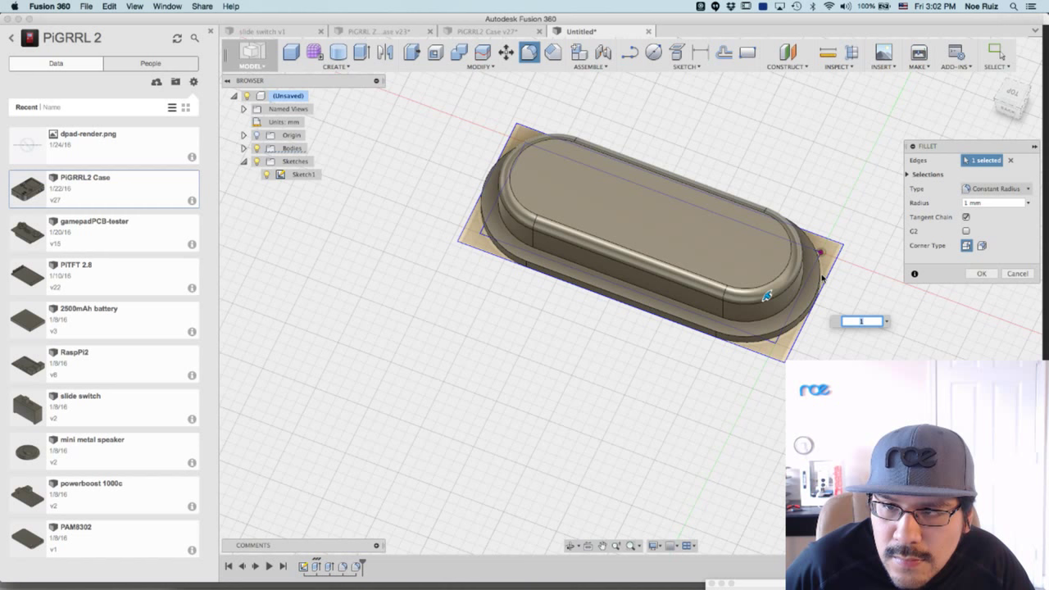
key(Return)
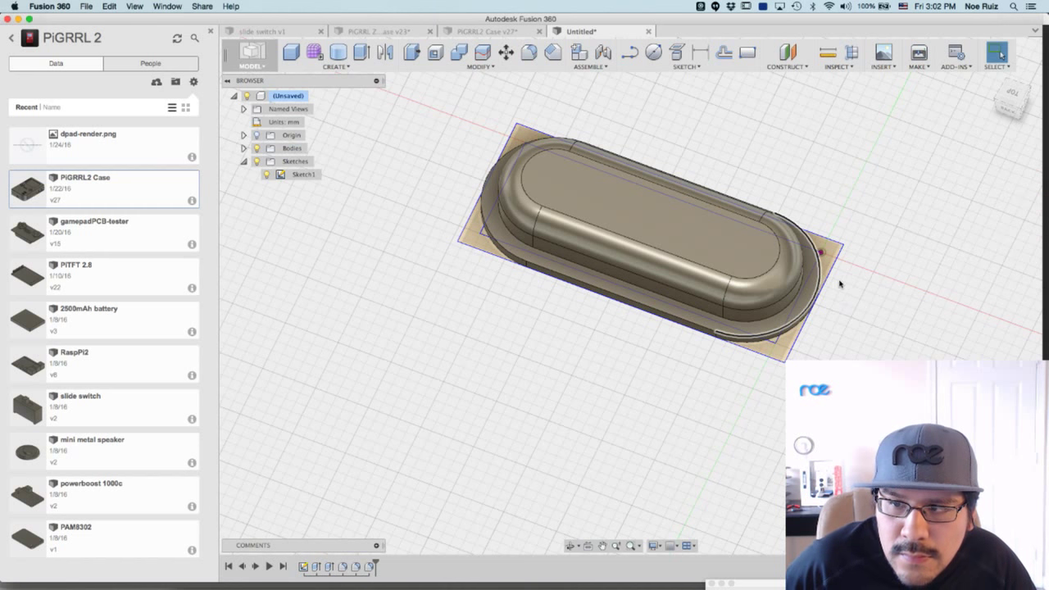
Examine the rounded button's profile and flange from the back, from directly above and at an oblique angle.
click(1009, 107)
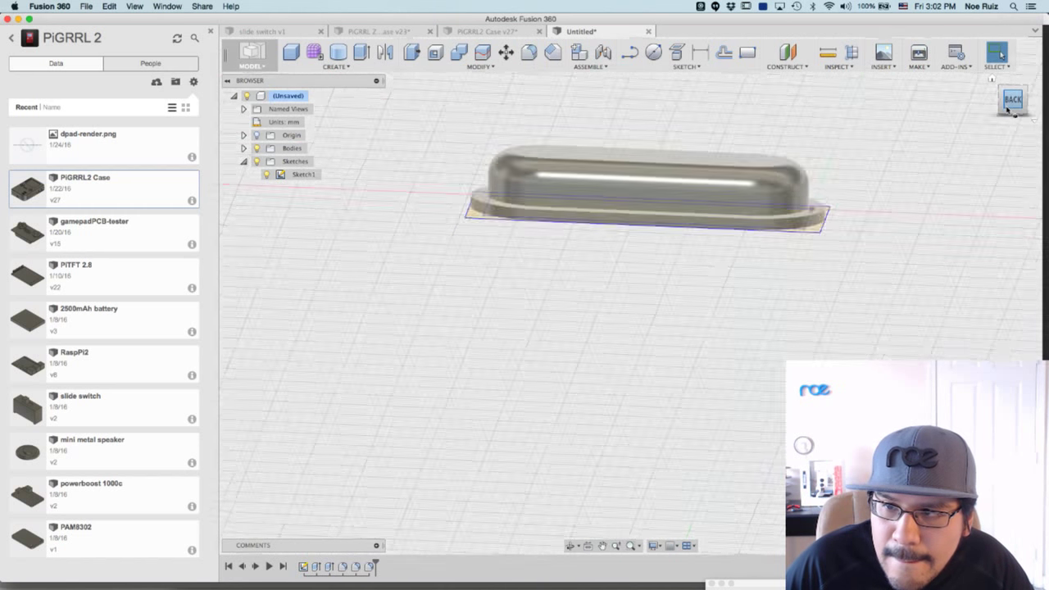
scroll(787, 123, up, 1)
scroll(790, 123, down, 4)
shift+middle_drag(938, 189, 940, 214)
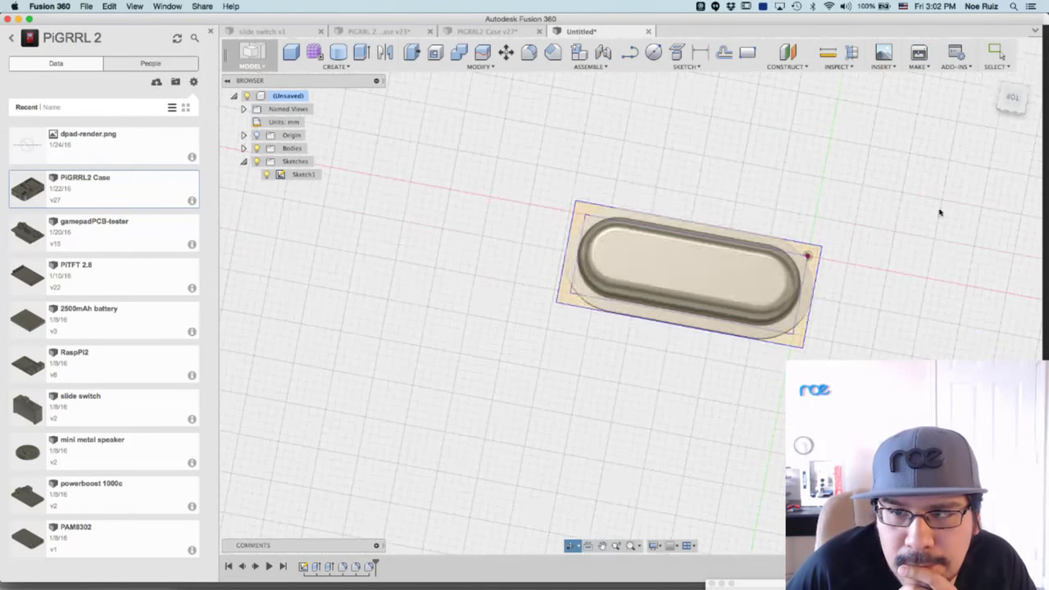
click(1013, 101)
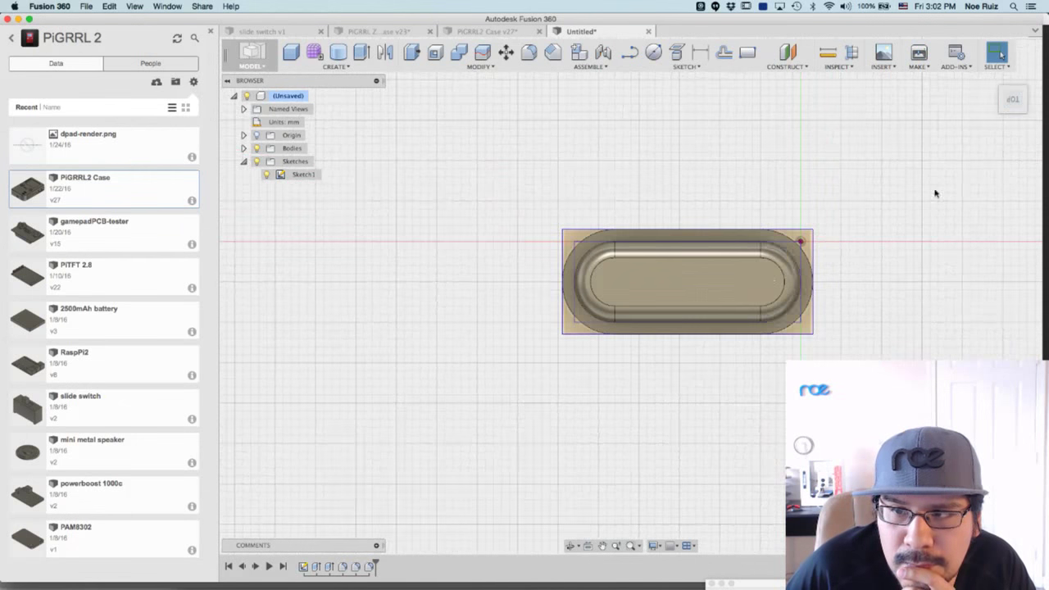
scroll(755, 219, up, 5)
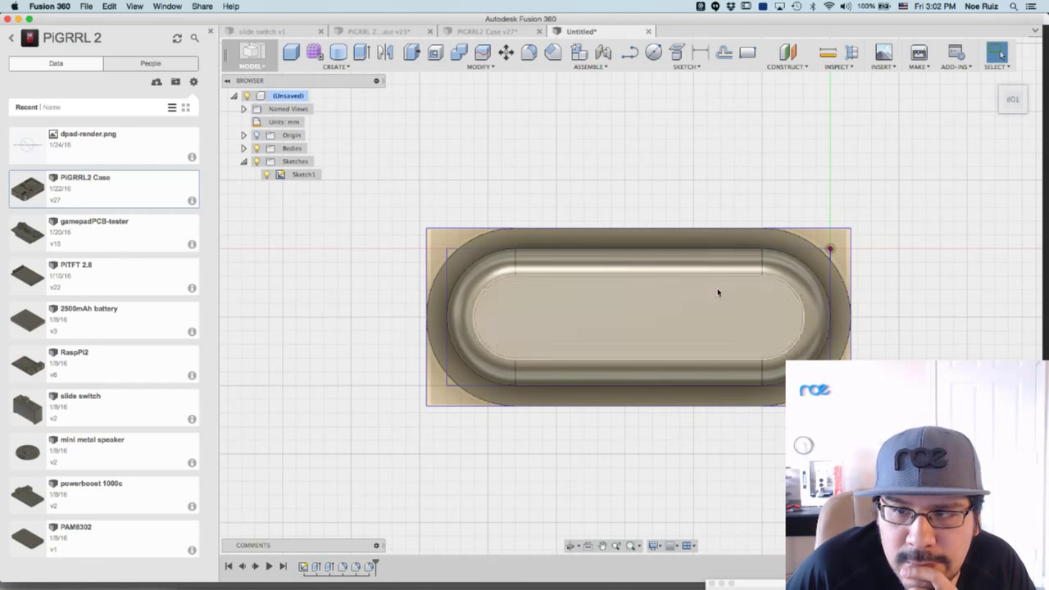
shift+middle_drag(515, 204, 546, 248)
shift+middle_drag(810, 183, 603, 170)
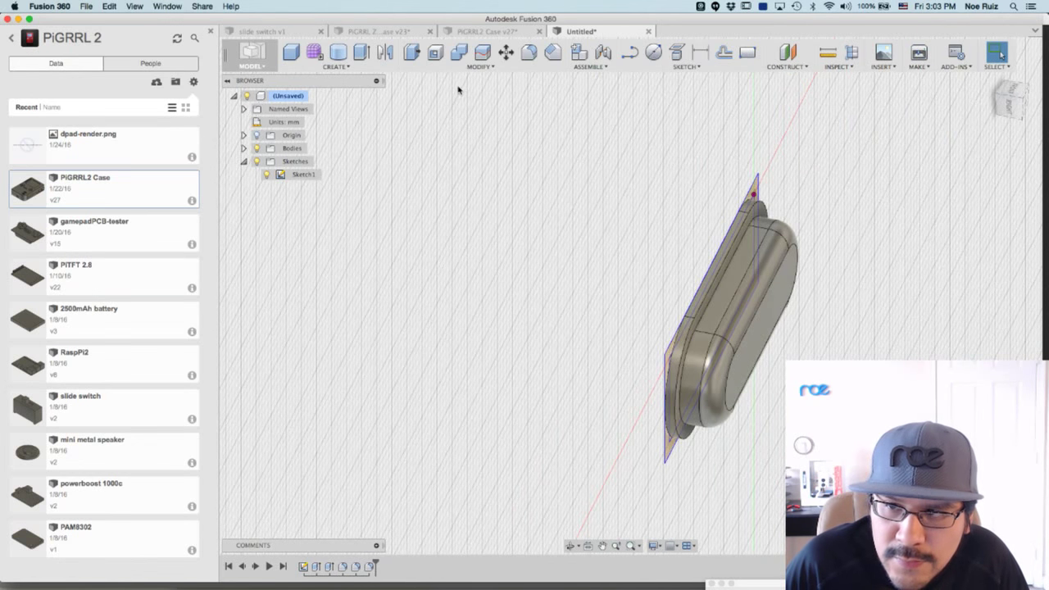
Save the design as "shoulder button" in the PiGRRL Zero project.
key(super+s)
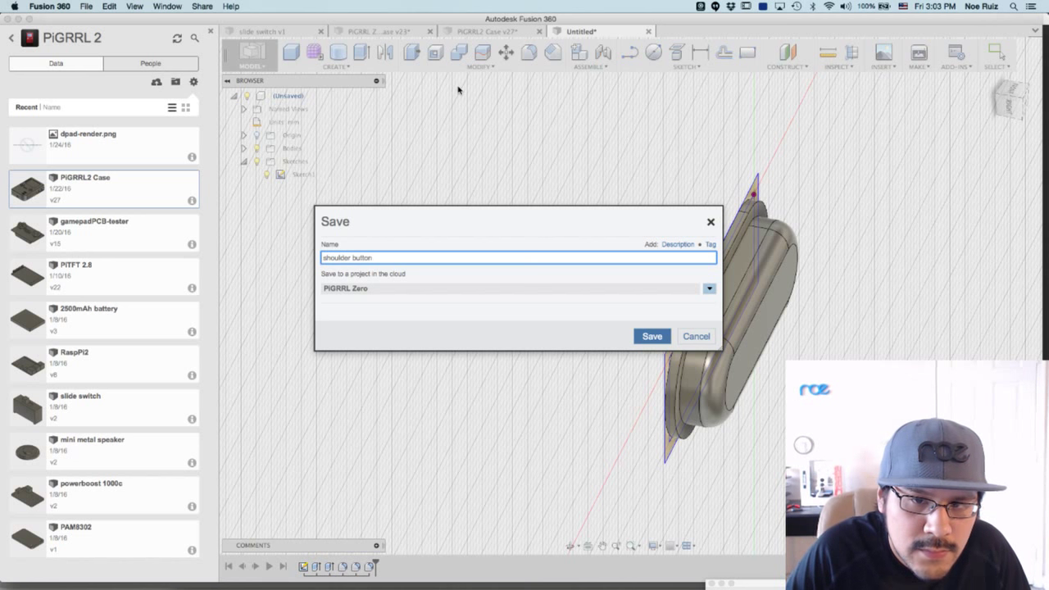
key(Return)
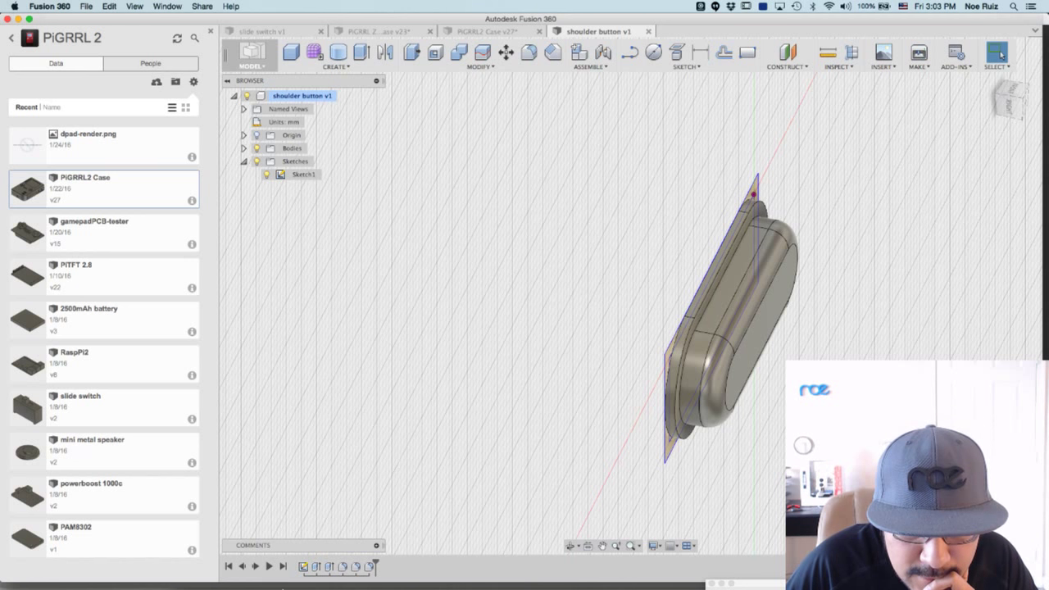
Increase the central block's extrusion distance and save the design as a new version described as "User Saved".
double_click(318, 567)
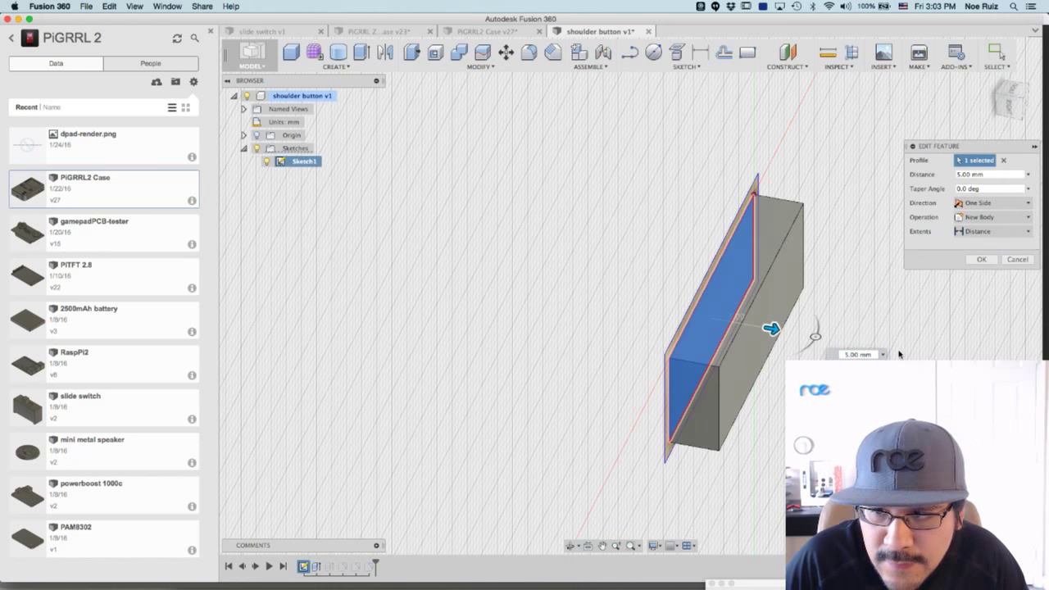
click(850, 356)
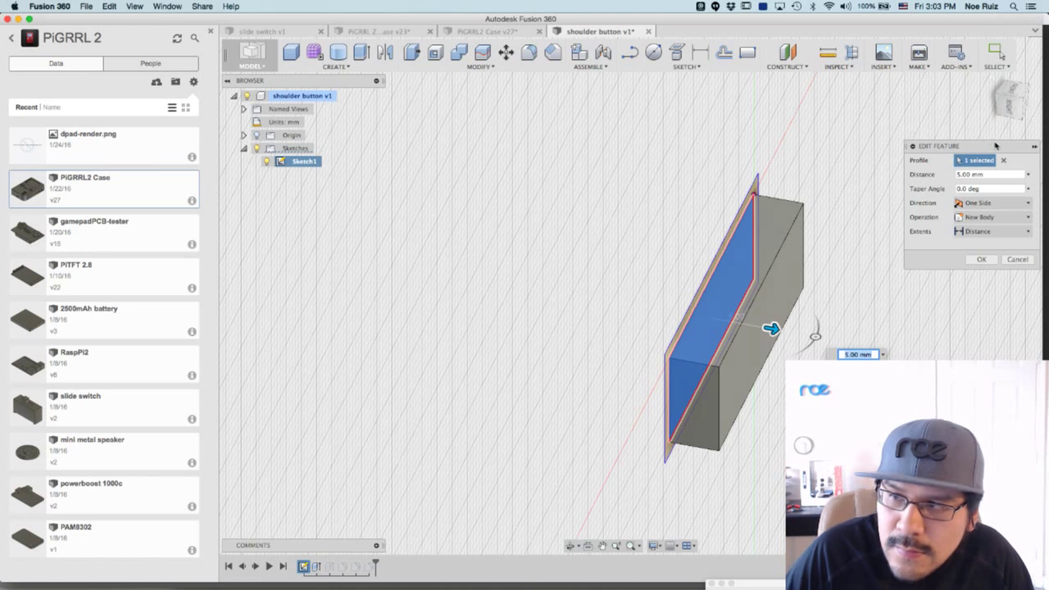
click(959, 174)
drag(959, 173, 964, 172)
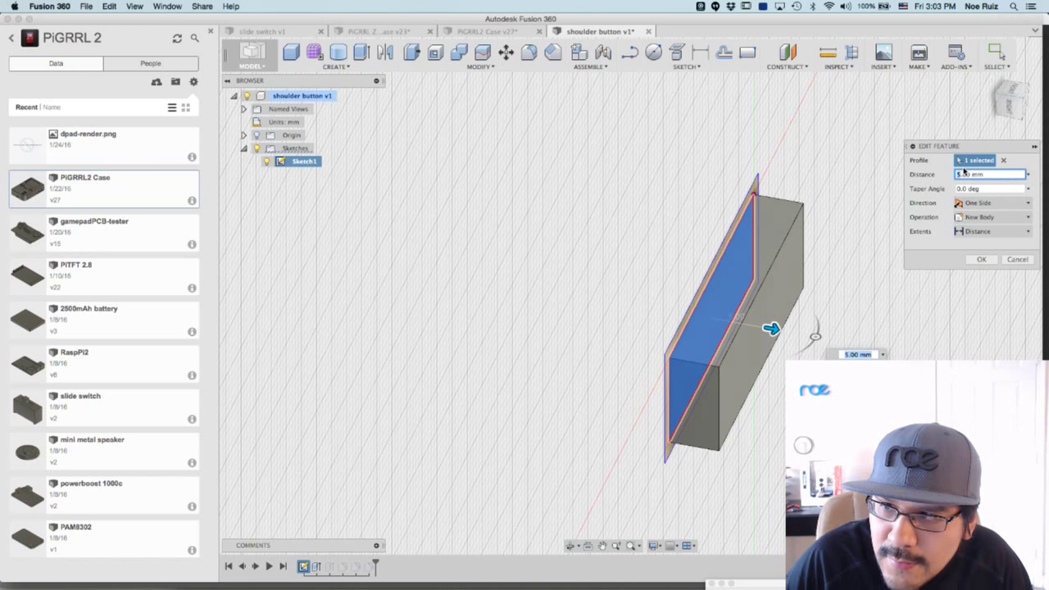
key(Return)
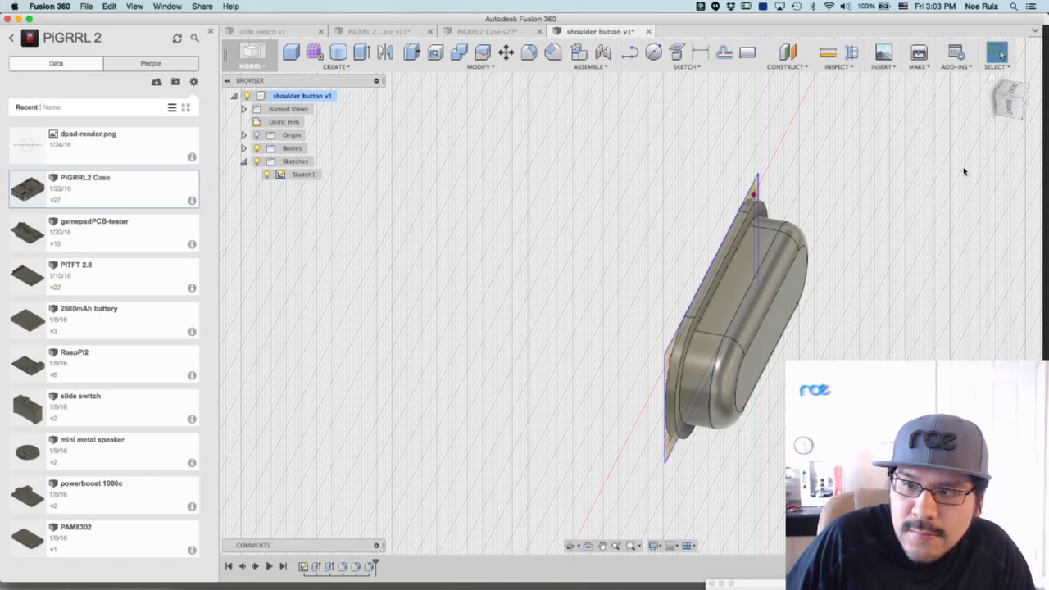
key(super+s)
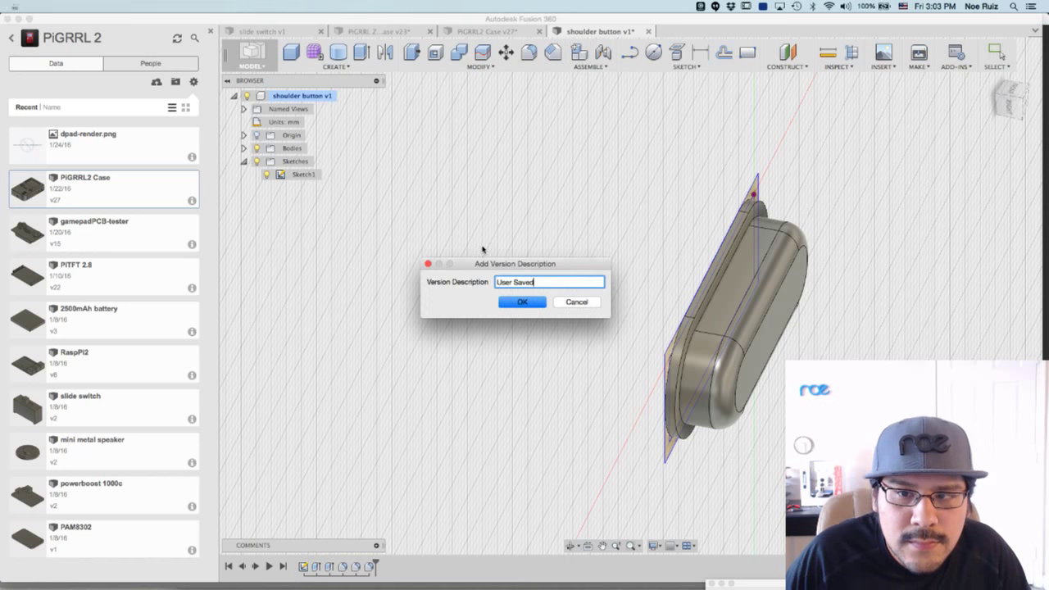
key(Return)
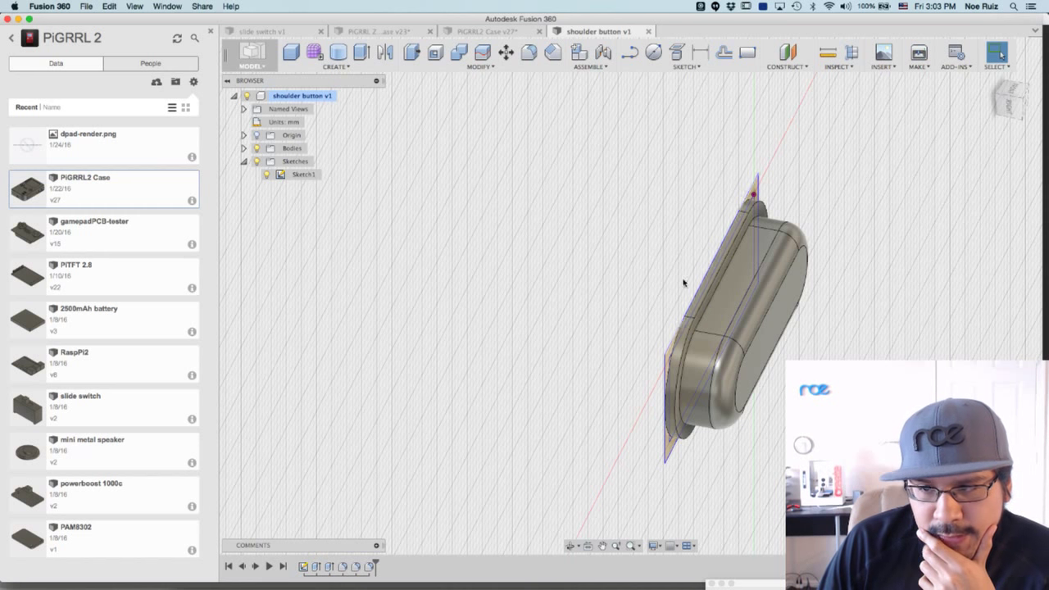
Switch to the PiGRRL Zero Case design and bring the back side with its rectangle sketch into view.
click(294, 32)
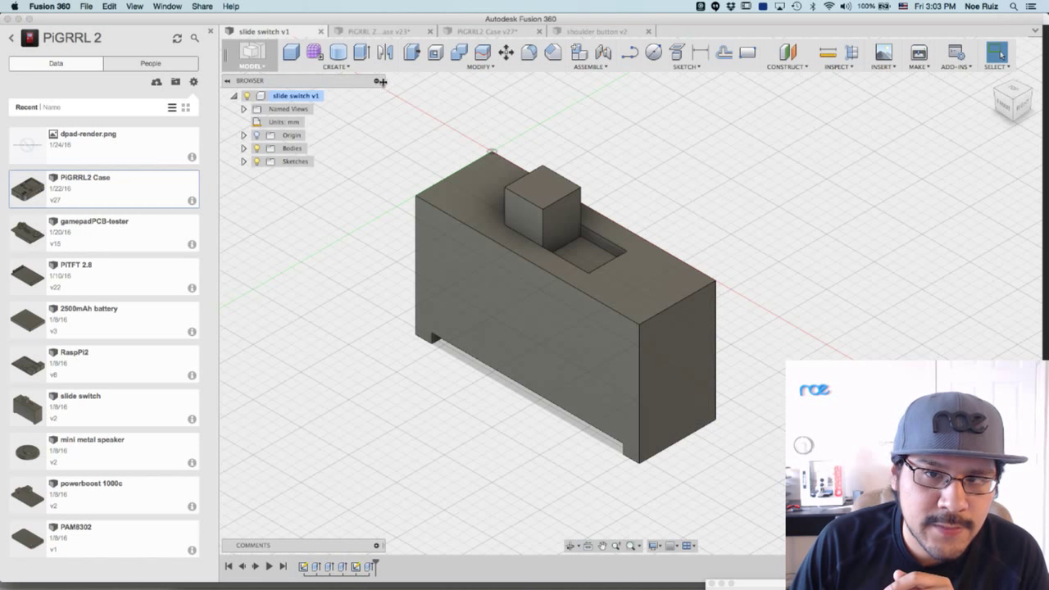
click(385, 32)
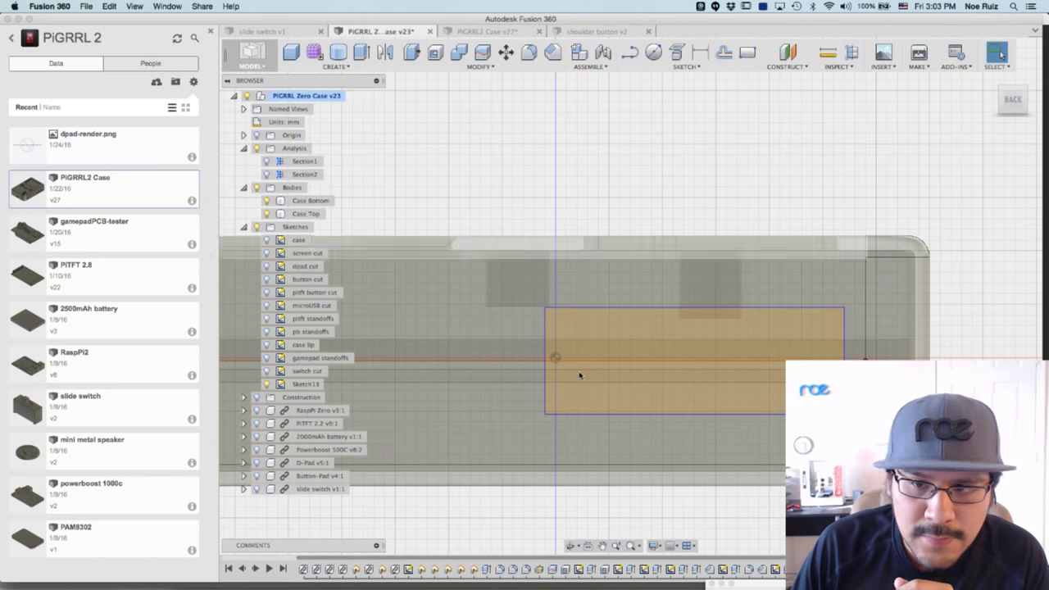
scroll(490, 213, down, 4)
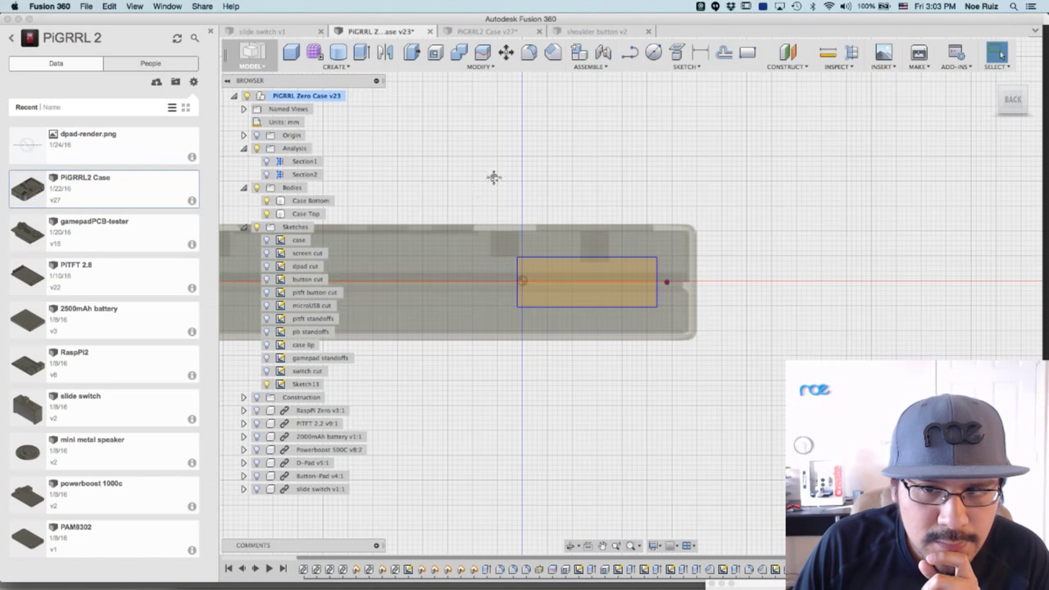
middle_drag(493, 177, 655, 191)
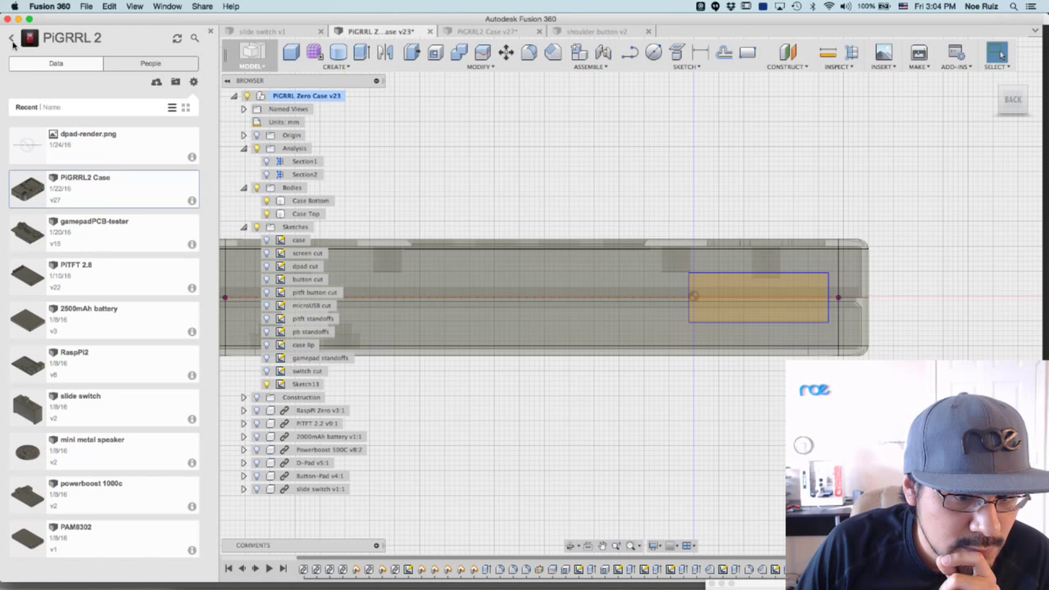
Insert the shoulder button design from the PiGRRL Zero project into the case design.
click(11, 39)
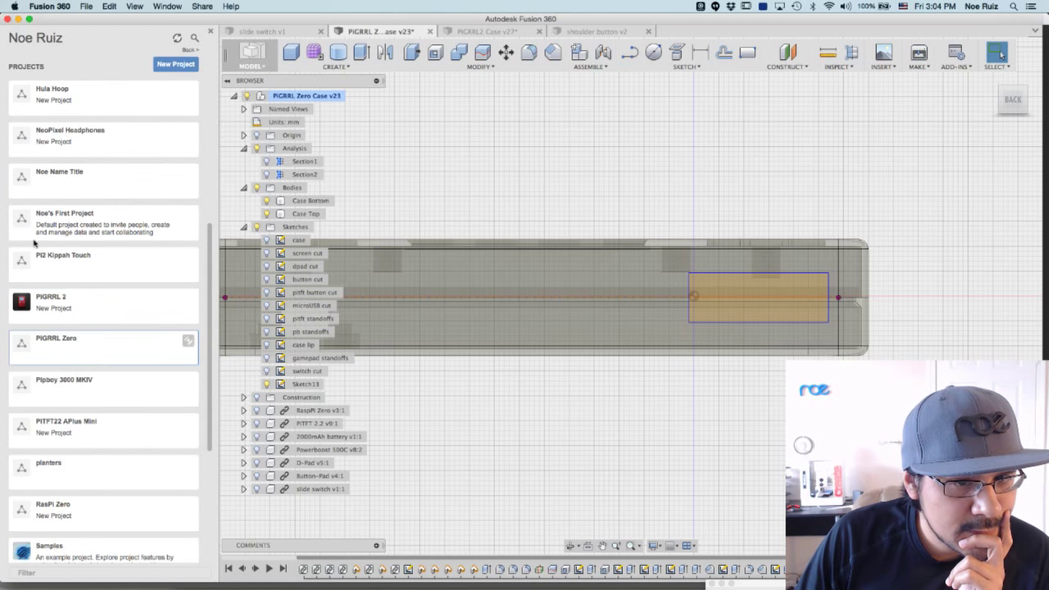
click(123, 345)
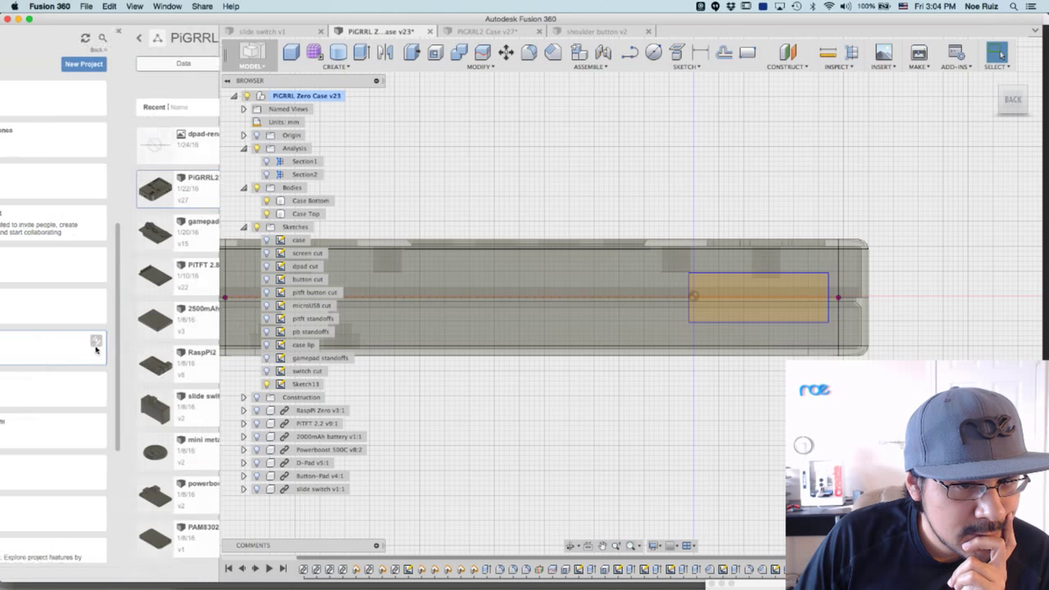
right_click(98, 157)
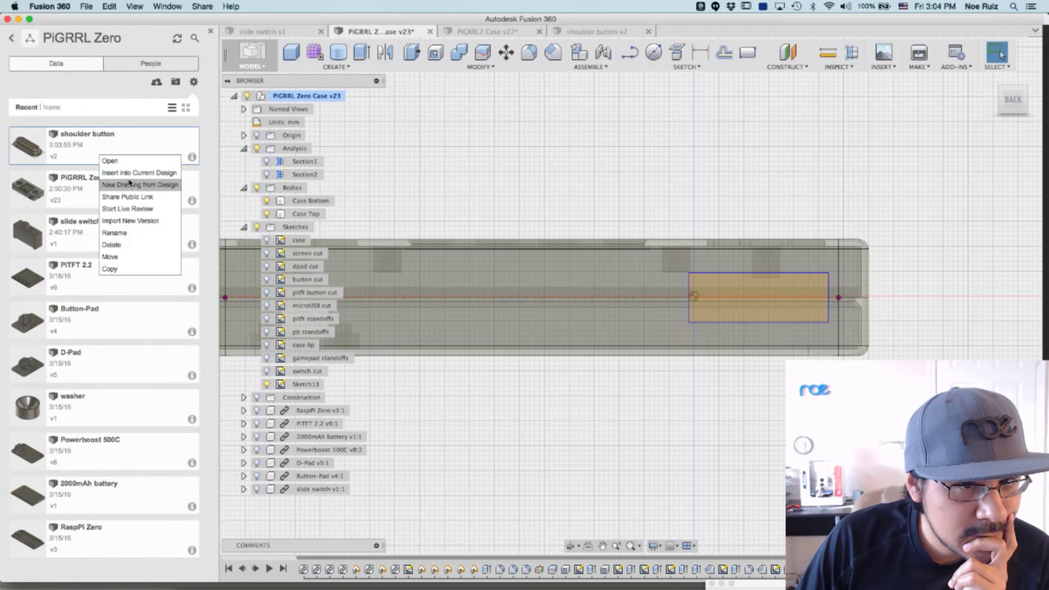
click(134, 174)
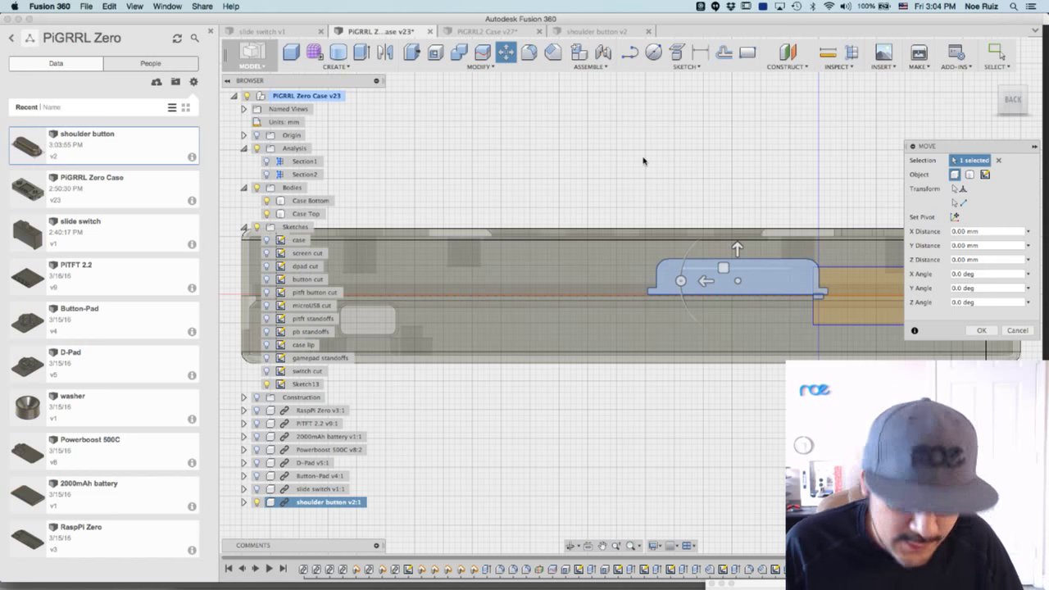
Move the inserted shoulder button 28.40 mm along Z so it protrudes through the case's back wall.
shift+middle_drag(669, 170, 903, 144)
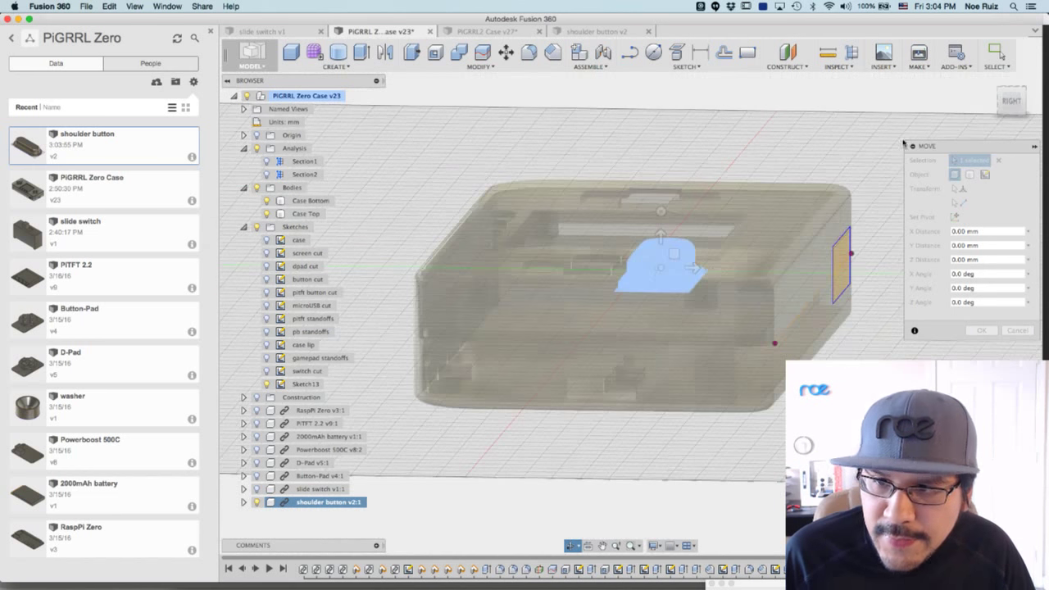
click(1011, 101)
scroll(647, 241, up, 5)
drag(631, 265, 889, 322)
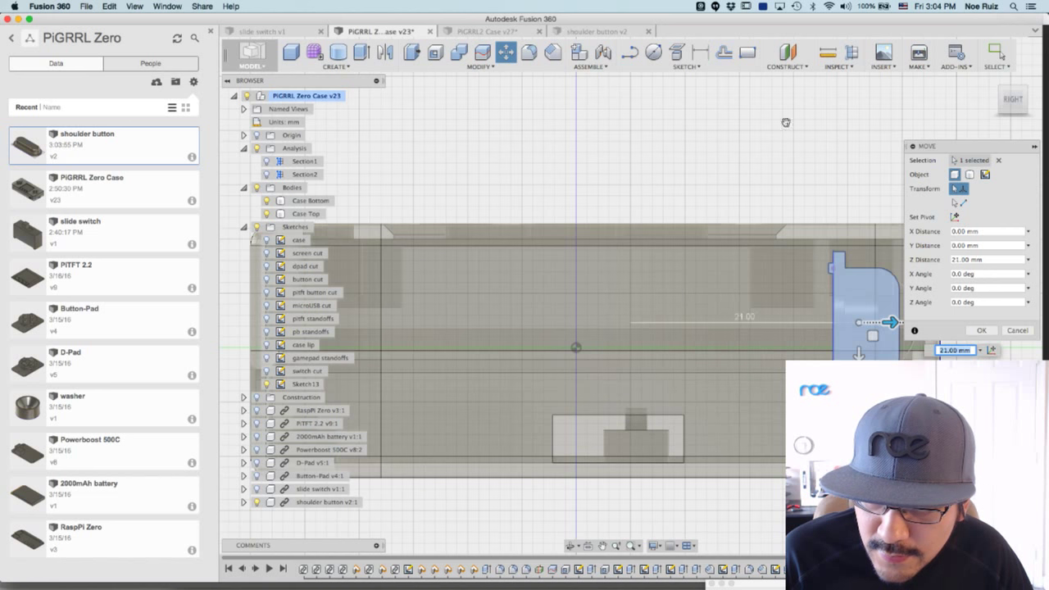
middle_drag(807, 134, 521, 124)
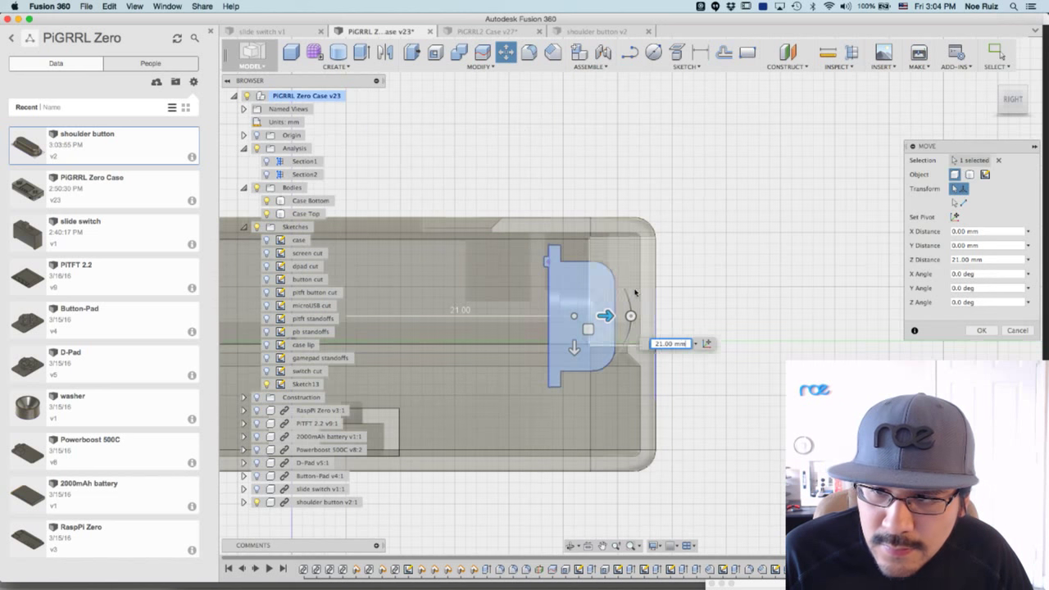
scroll(618, 300, up, 4)
scroll(582, 318, up, 5)
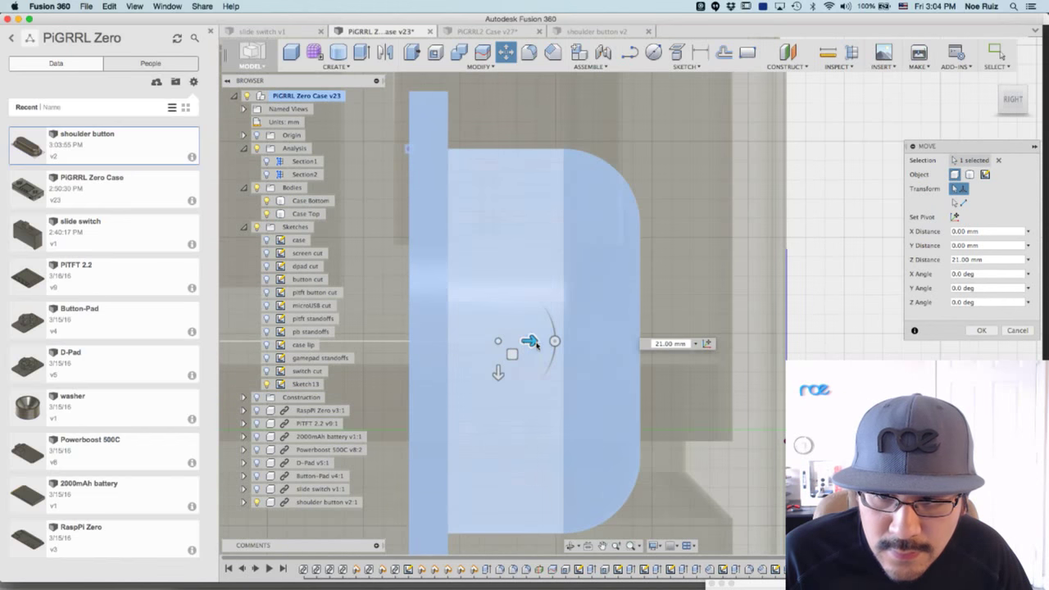
drag(528, 341, 810, 328)
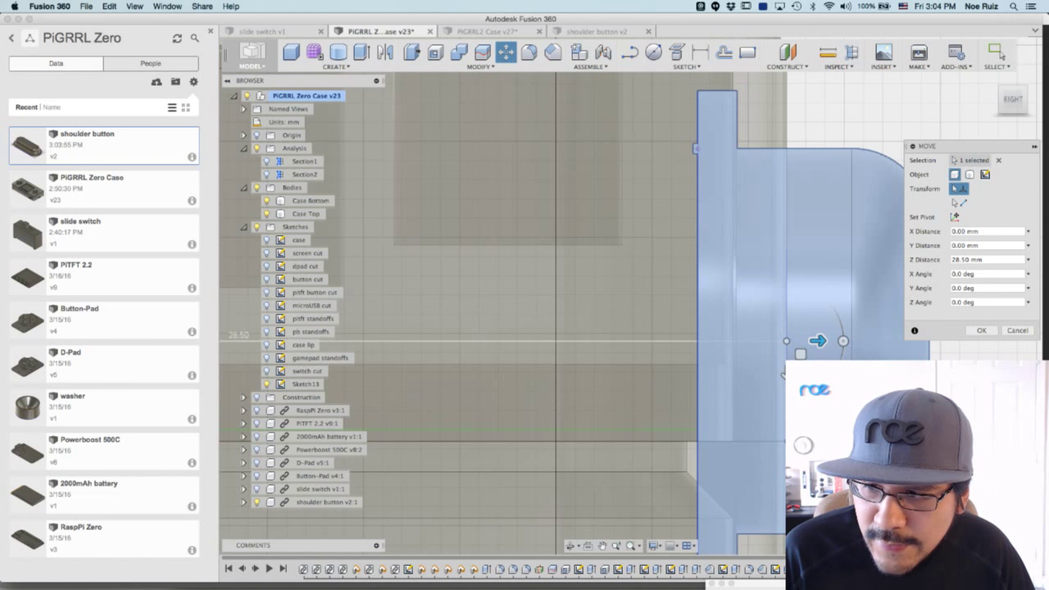
click(954, 259)
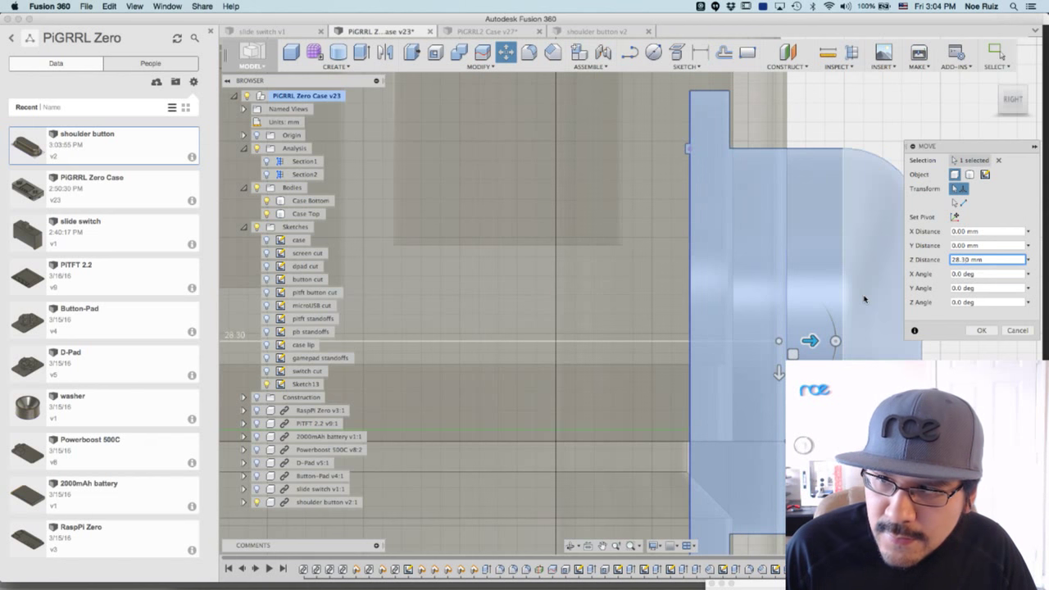
key(BackSpace)
text(4)
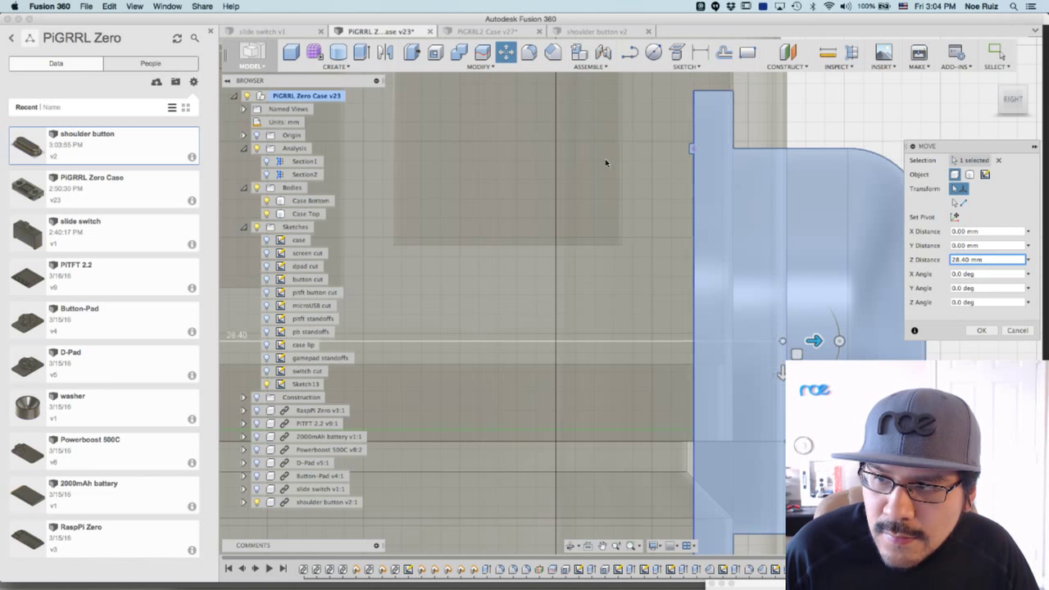
Shift the shoulder button 2.3 mm in Y and -27 mm in X over the rectangle sketch on the back side.
scroll(608, 162, down, 4)
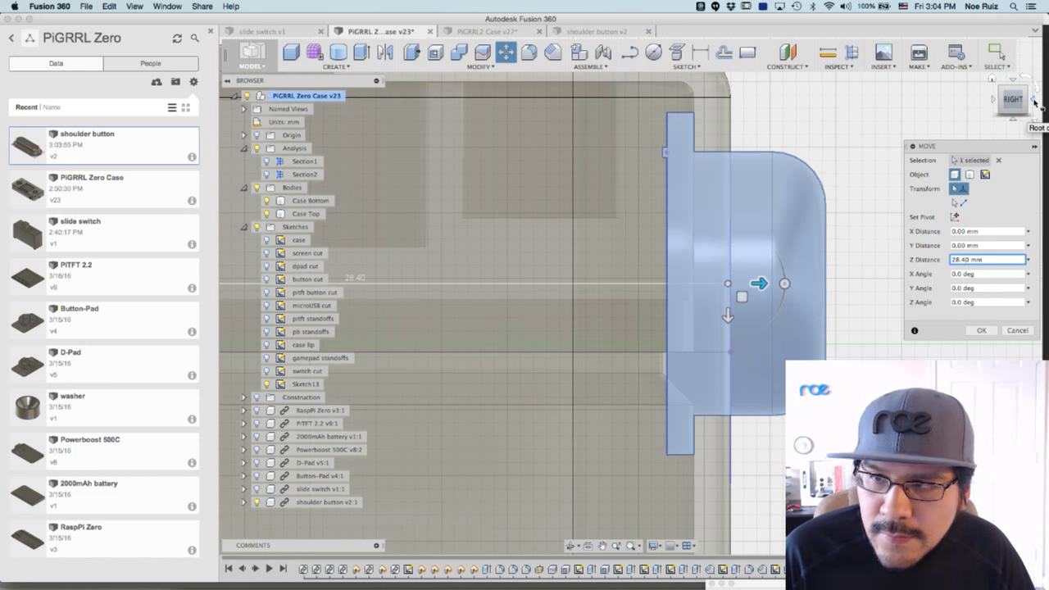
click(1022, 108)
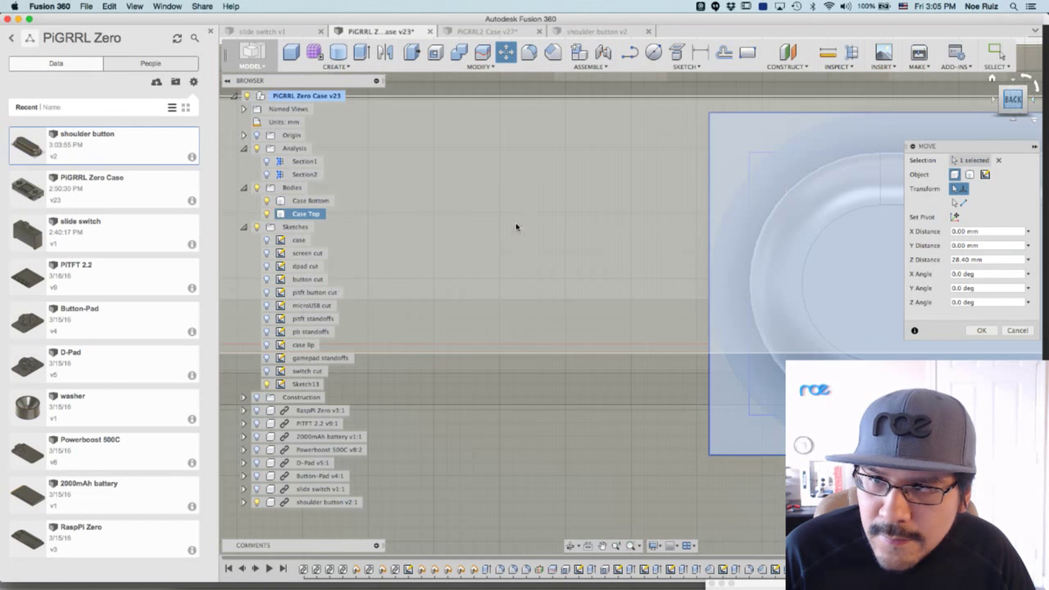
scroll(516, 227, down, 4)
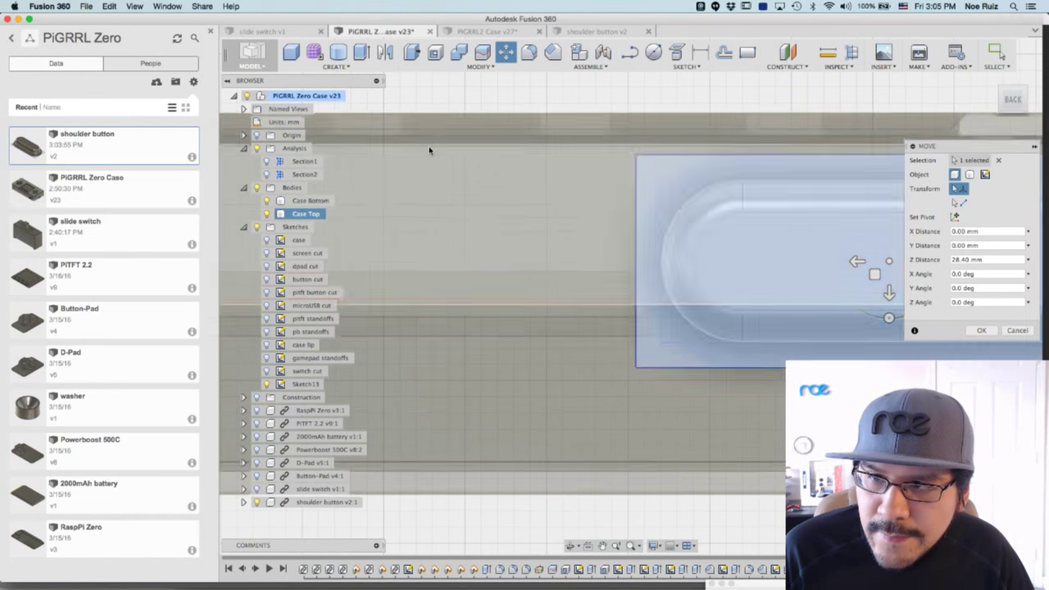
scroll(429, 148, down, 5)
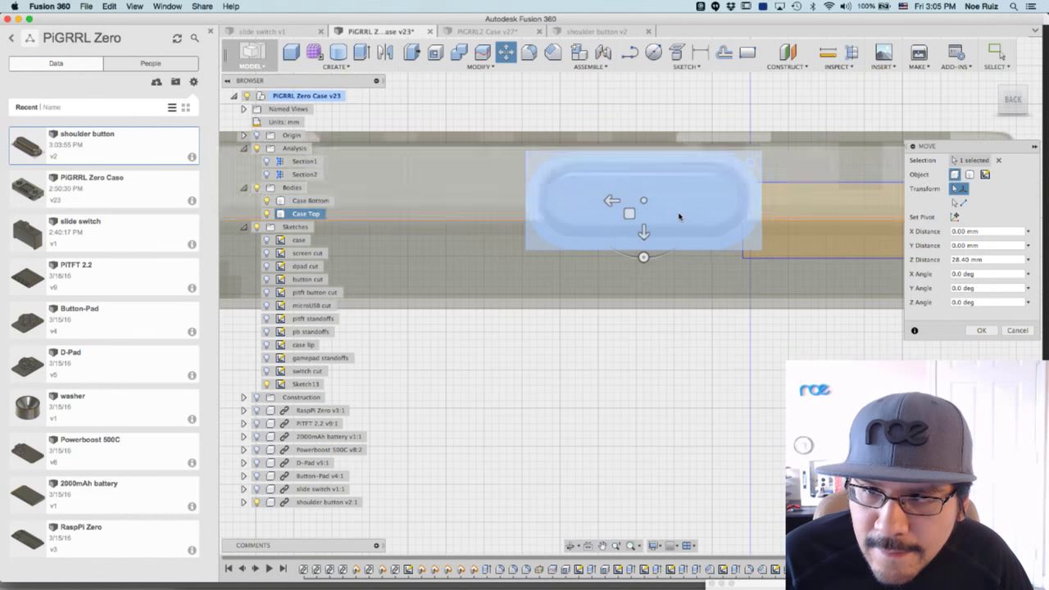
scroll(635, 218, up, 4)
drag(635, 219, 637, 242)
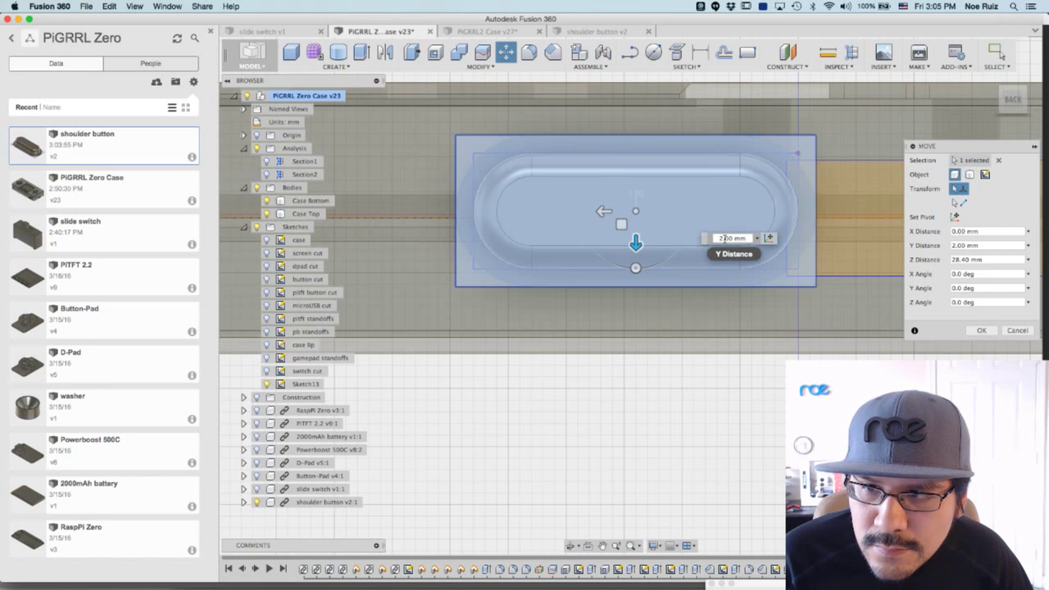
click(954, 245)
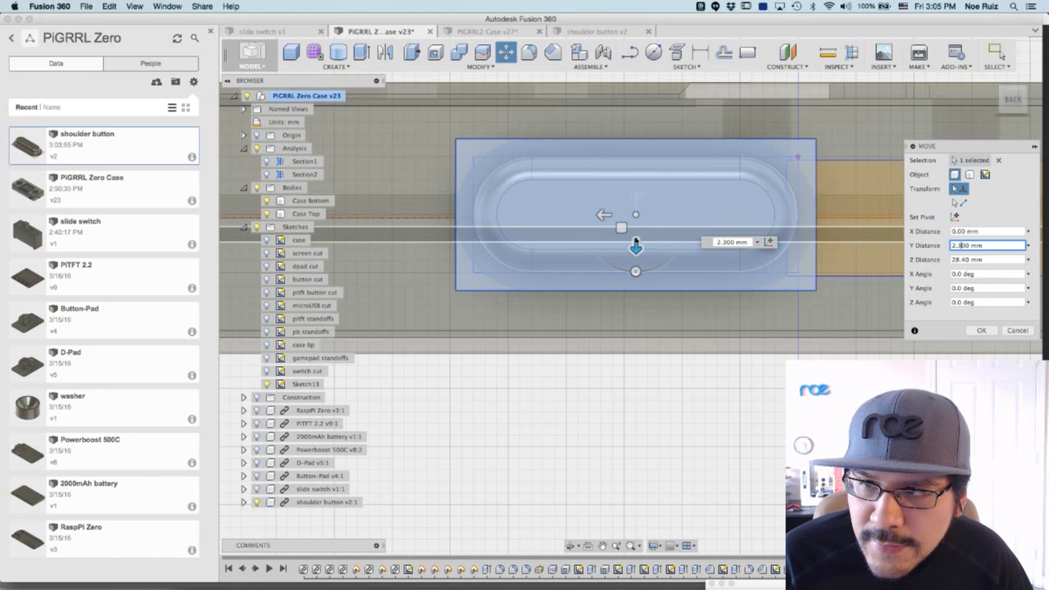
drag(603, 216, 915, 210)
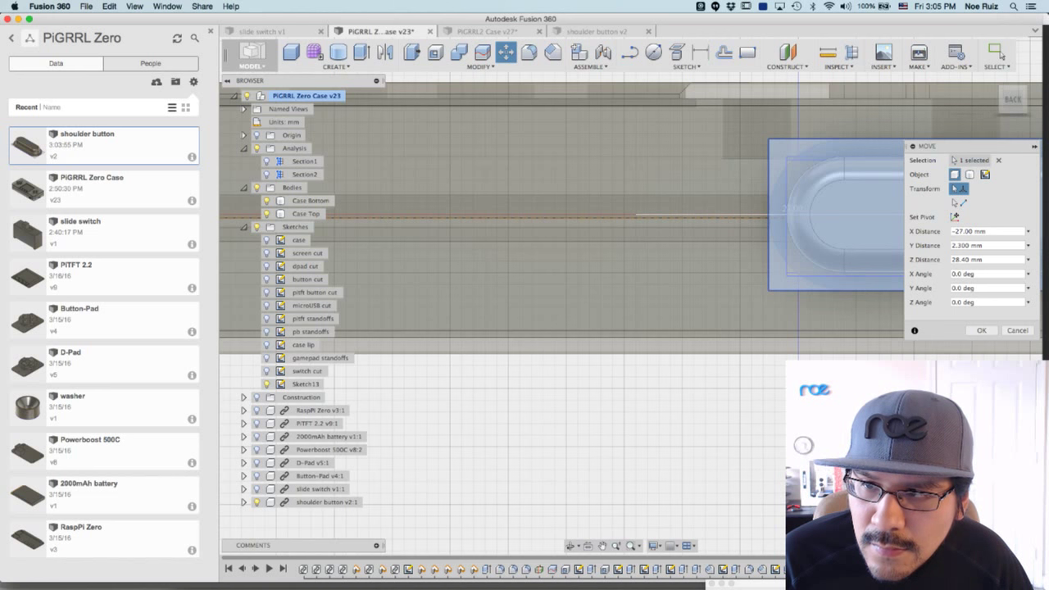
middle_drag(862, 431, 653, 455)
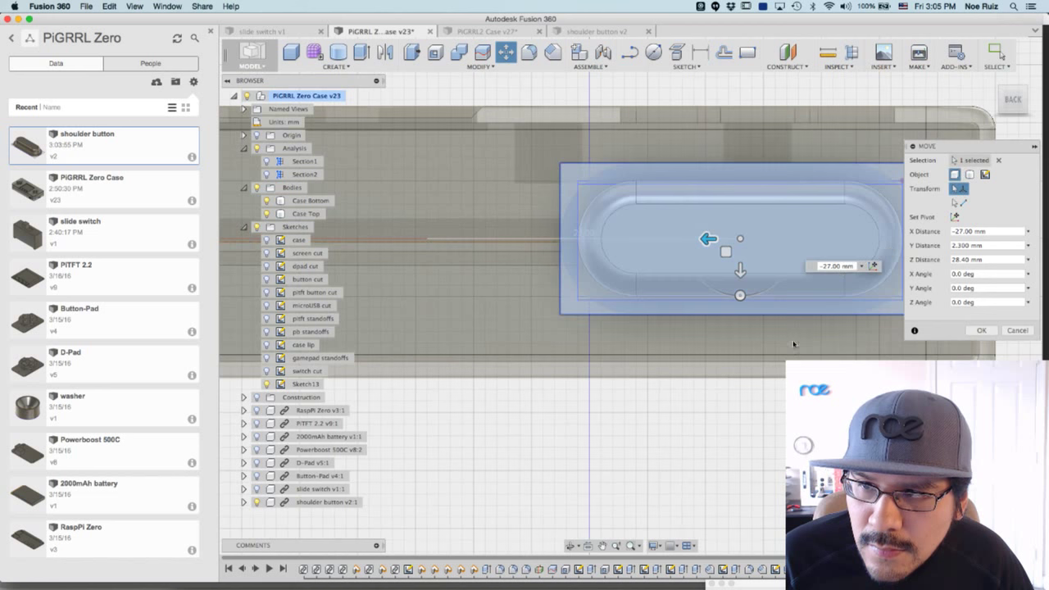
Nudge the shoulder button a further 0.3 mm in Y to align it with the rectangle sketch, and finish the move.
click(953, 245)
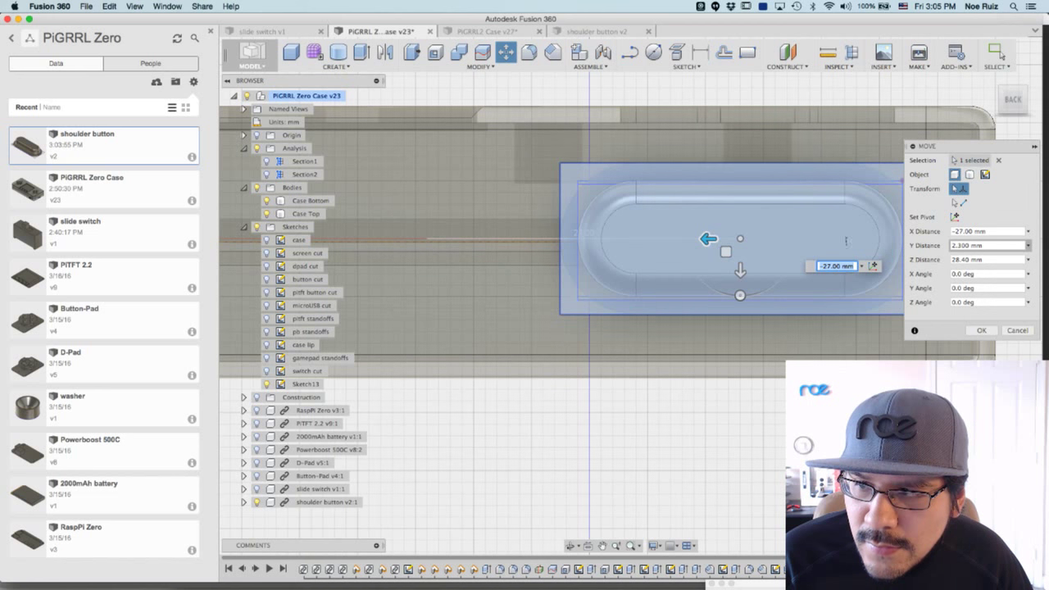
drag(740, 271, 740, 282)
click(953, 245)
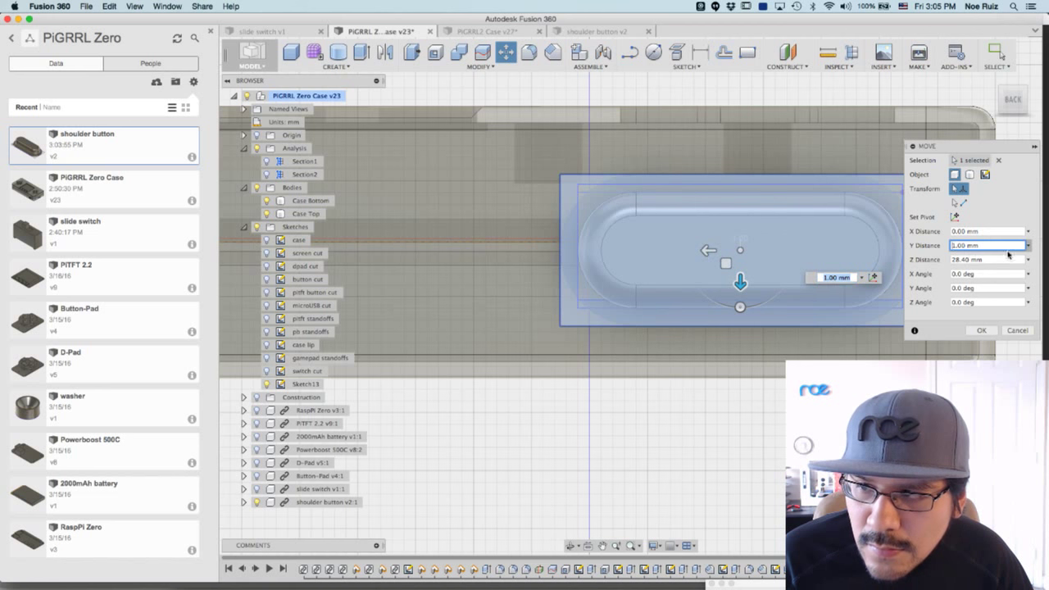
key(BackSpace)
text(0)
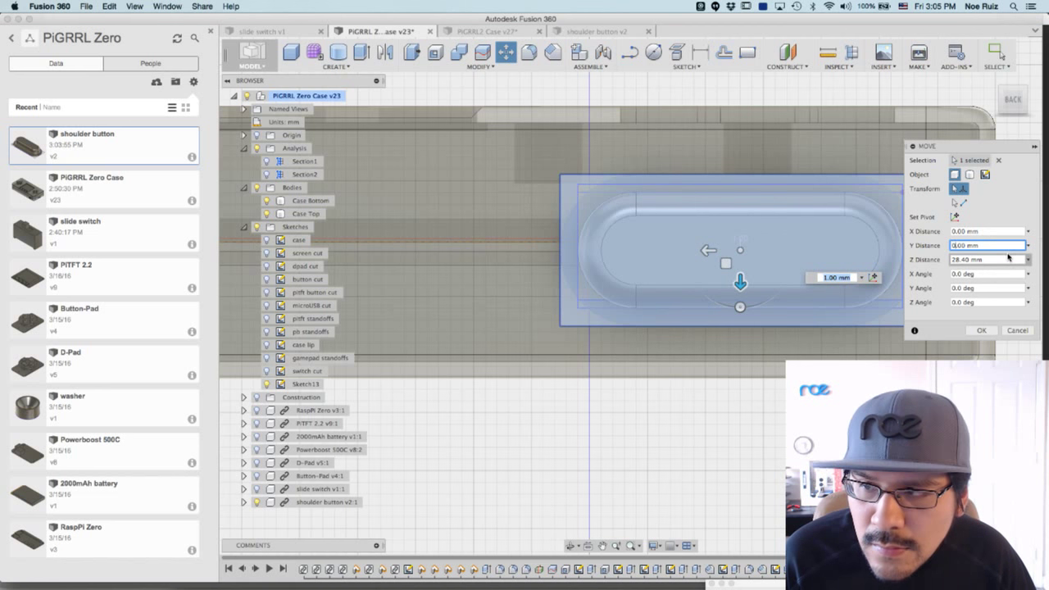
key(Right)
text(3)
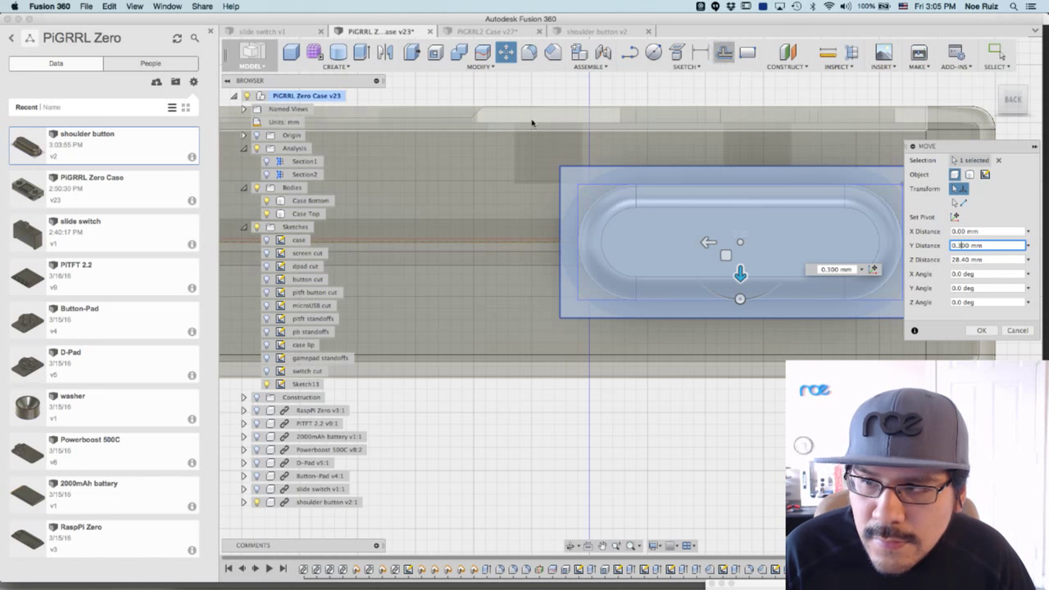
click(981, 330)
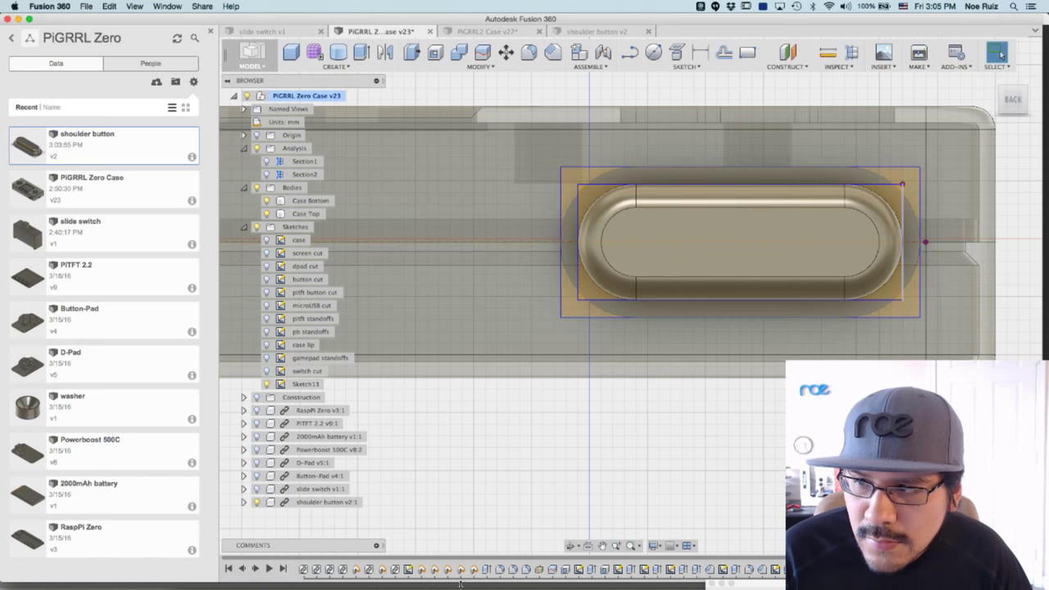
Switch to the shoulder button design, hide its Sketch1 and save a new version described as "User Saved".
scroll(505, 489, down, 5)
shift+middle_drag(472, 203, 573, 35)
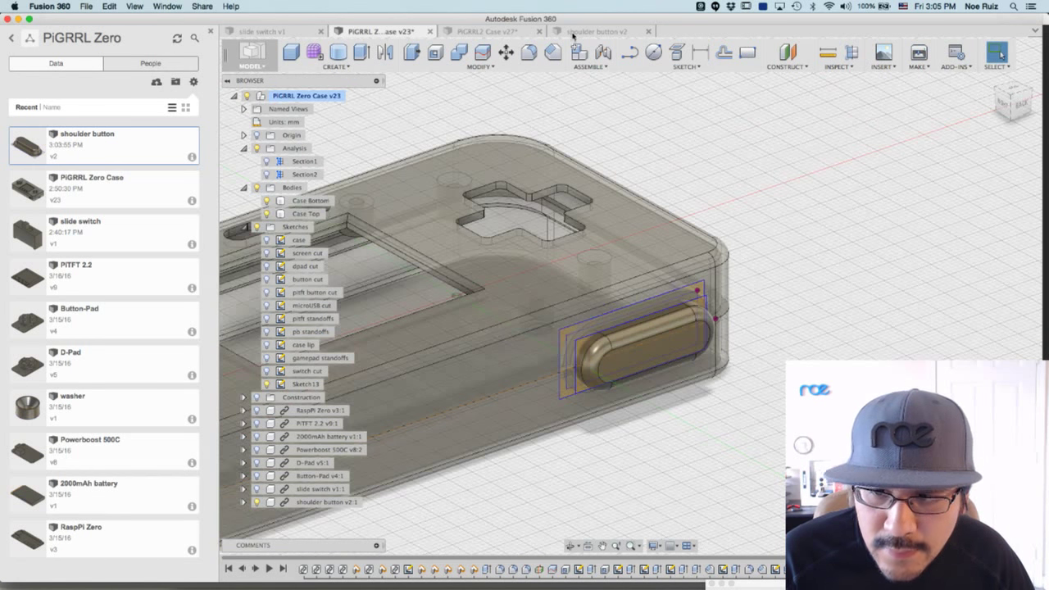
click(572, 34)
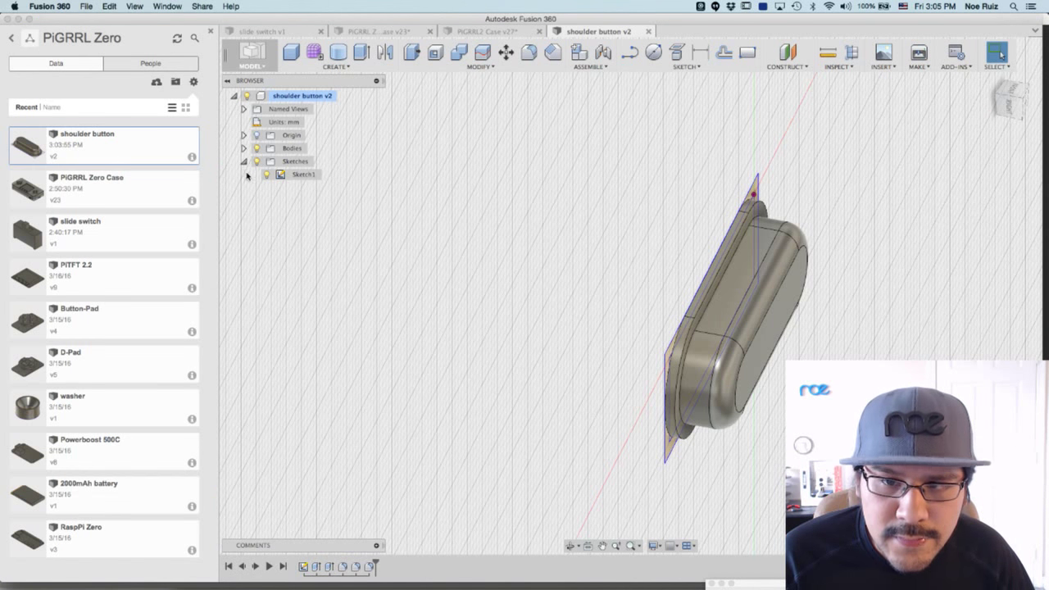
click(265, 176)
key(cmd+s)
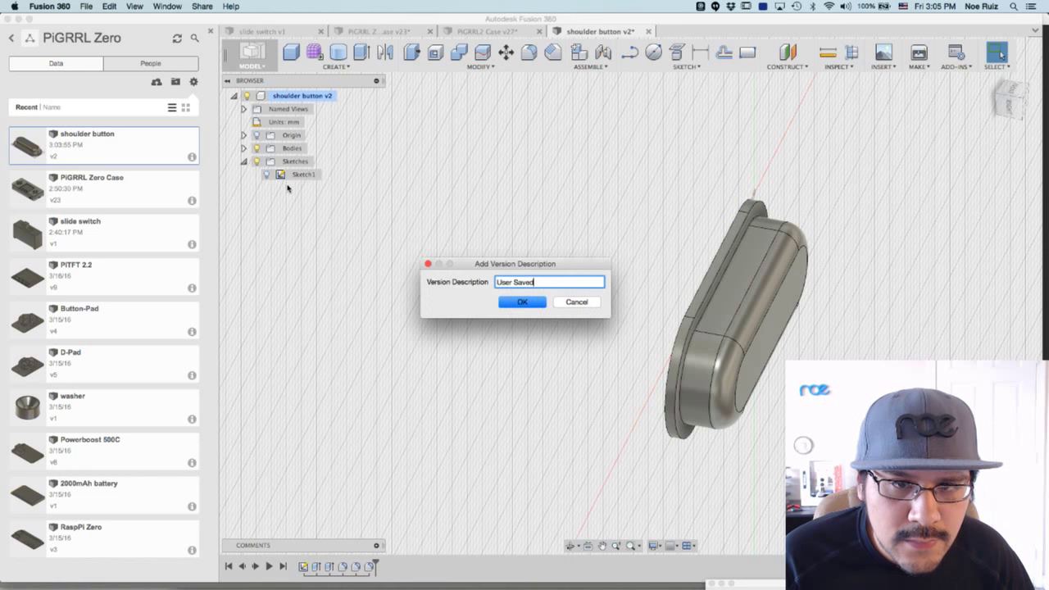
key(Return)
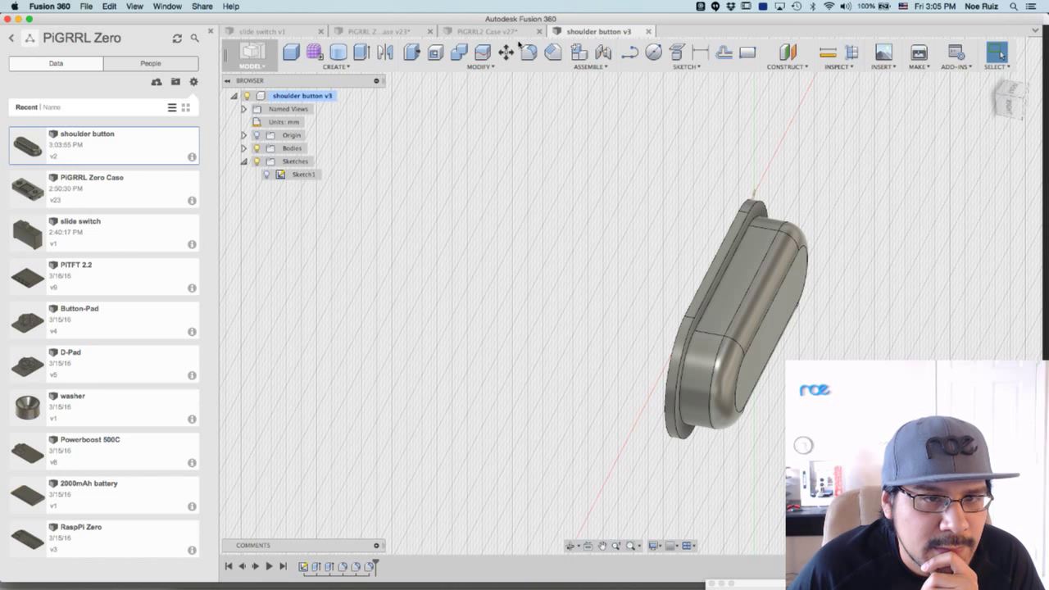
Return to the PiGRRL Zero Case design and update its linked components to their latest versions.
click(369, 32)
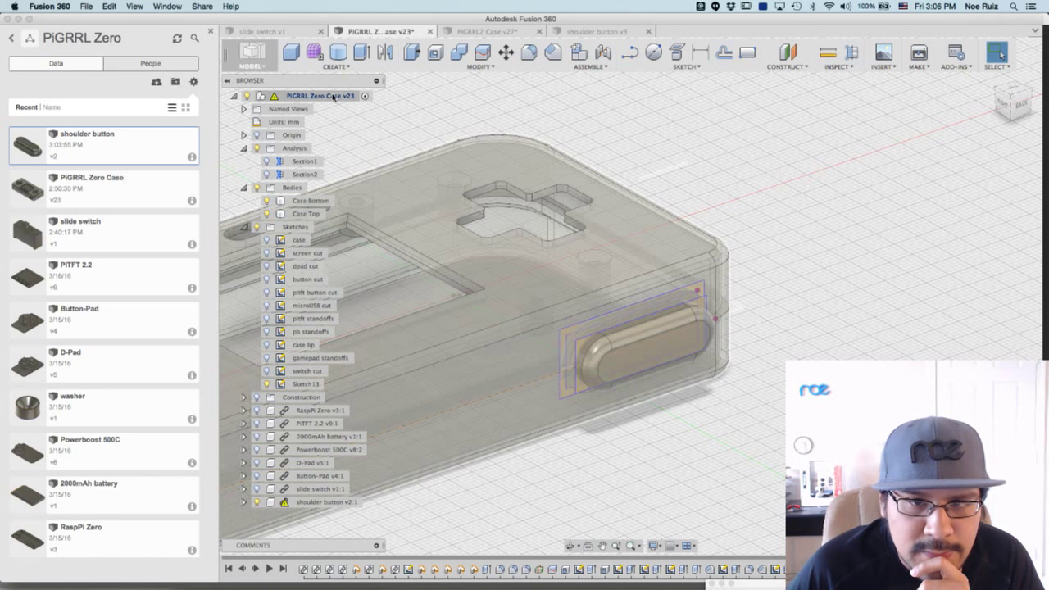
right_click(330, 97)
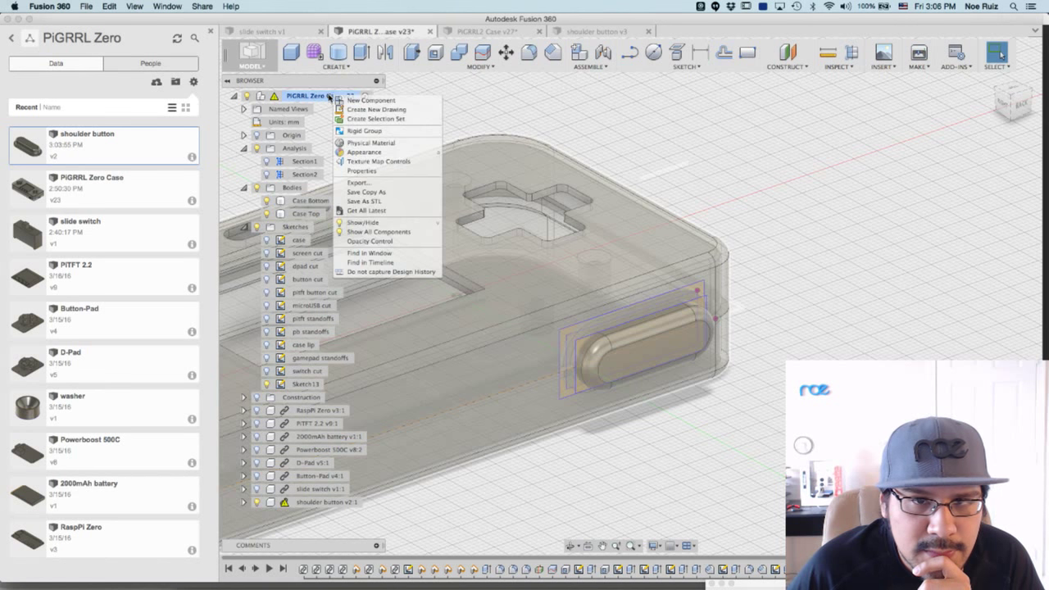
click(373, 210)
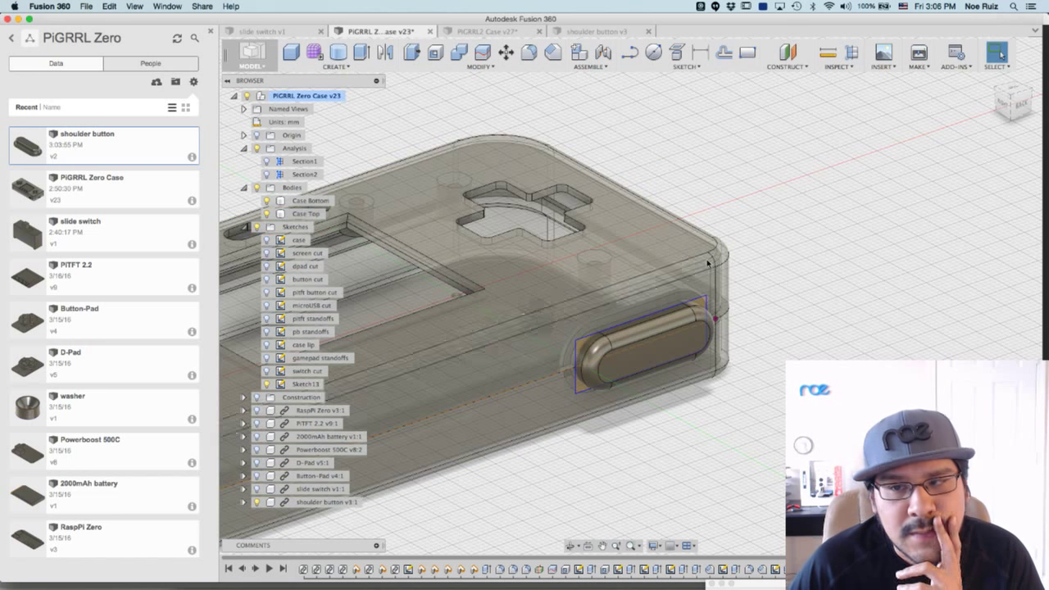
Delete Sketch13, the rectangle sketch behind the shoulder button on the case's back wall.
click(1015, 107)
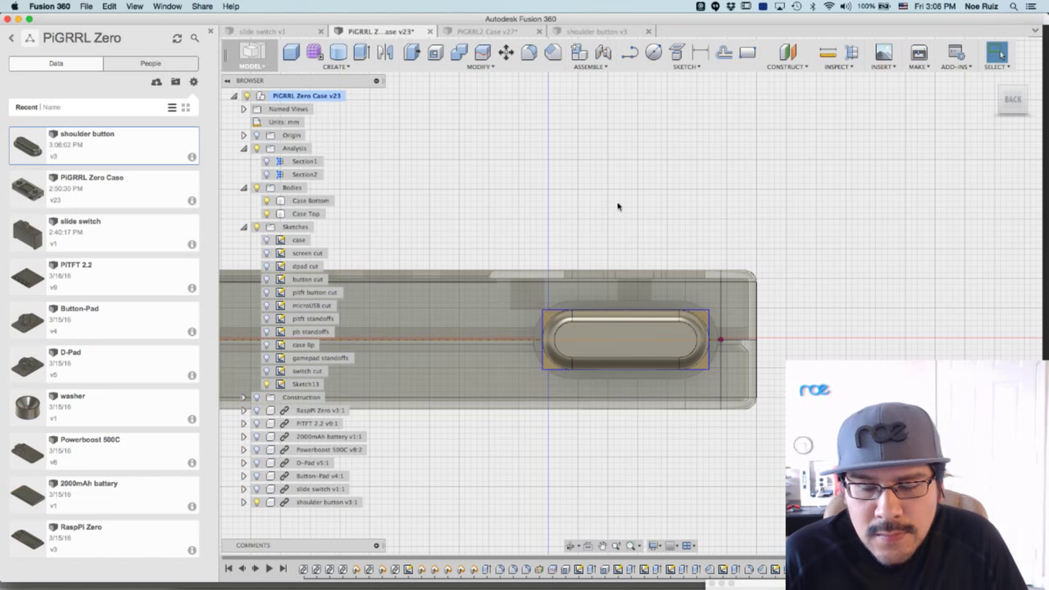
shift+middle_drag(618, 197, 491, 312)
scroll(491, 312, down, 3)
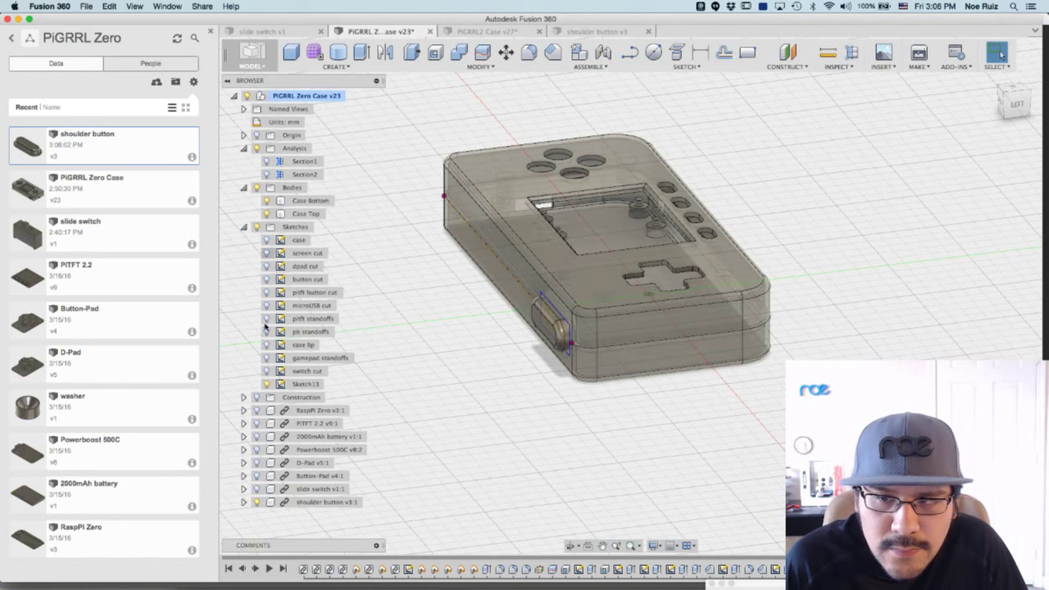
double_click(305, 385)
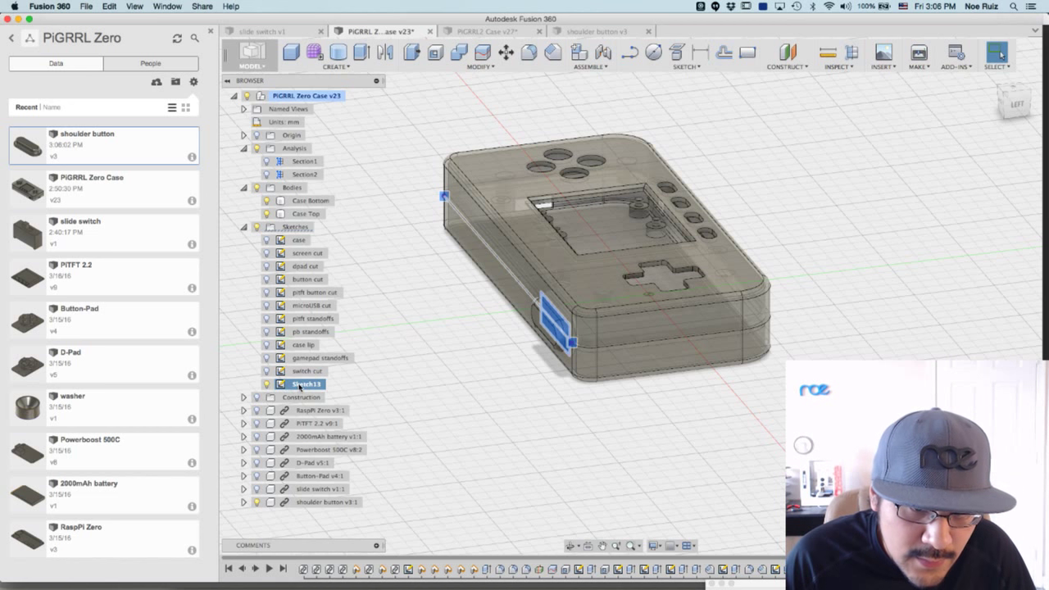
right_click(305, 385)
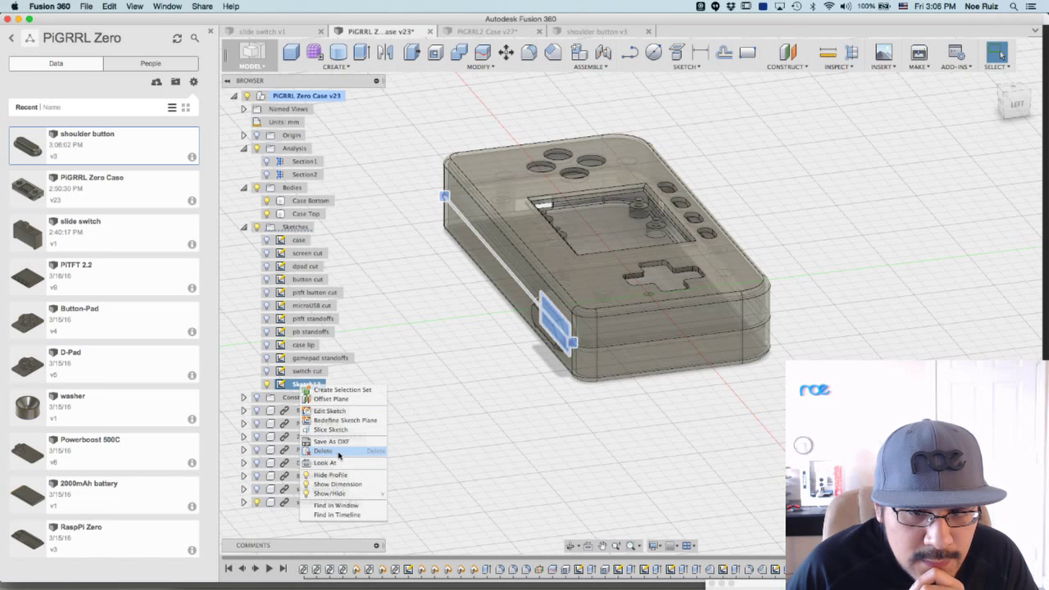
click(339, 453)
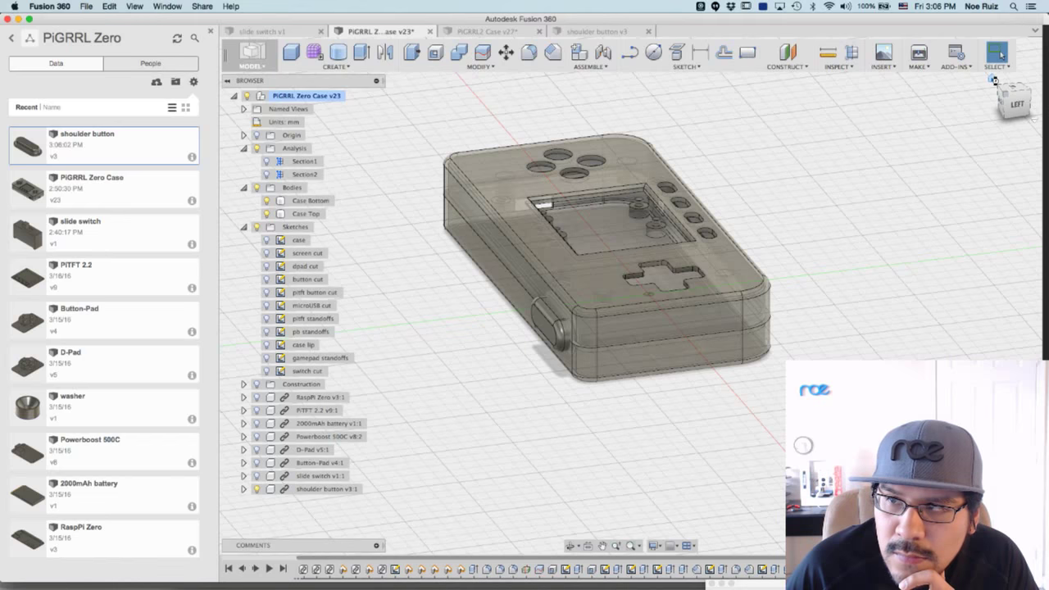
click(994, 80)
shift+middle_drag(882, 193, 745, 171)
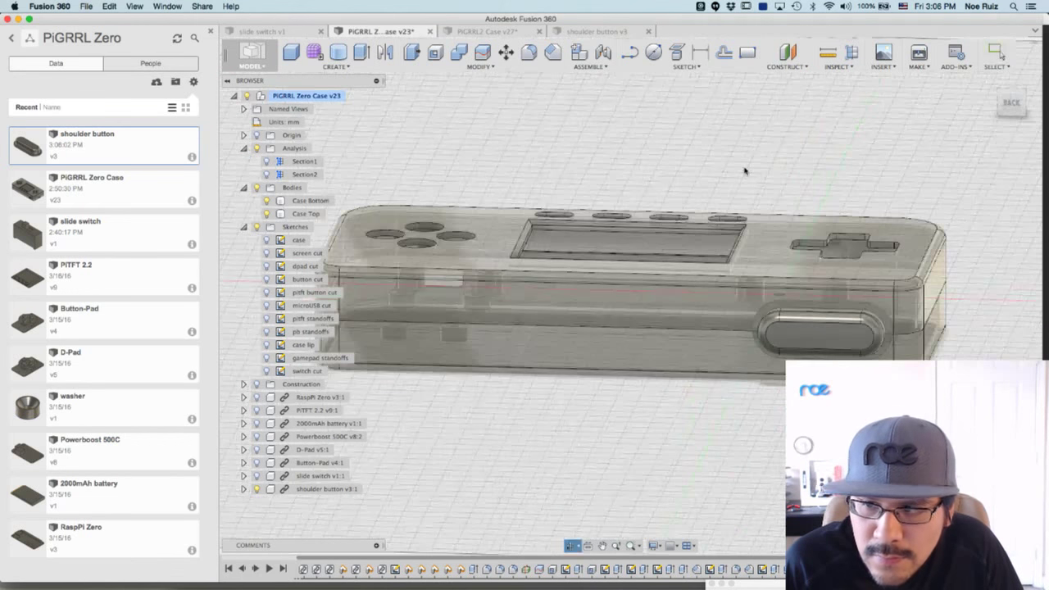
scroll(745, 172, down, 2)
scroll(744, 171, up, 2)
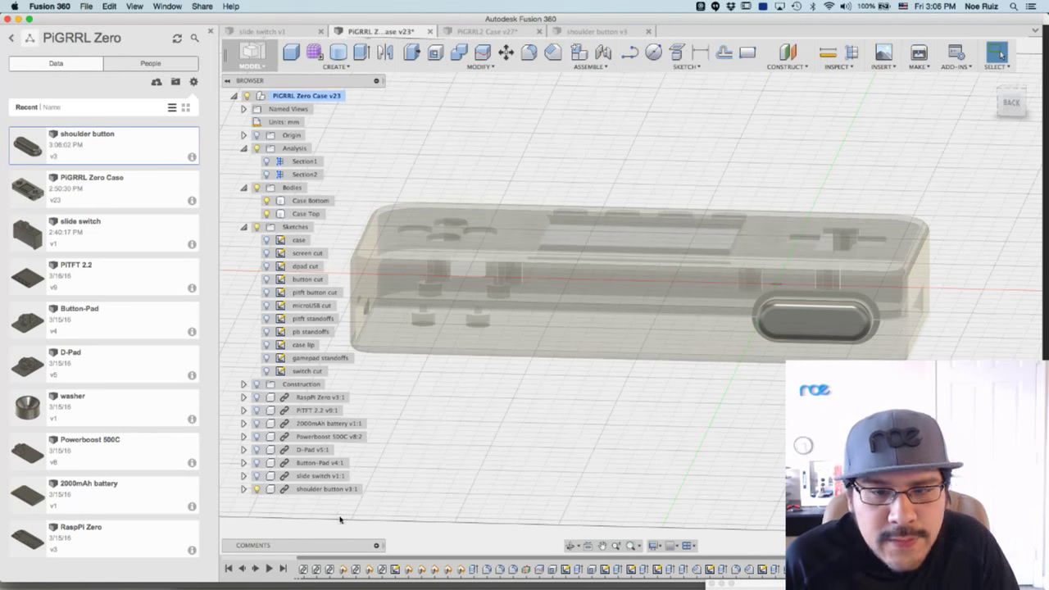
click(757, 262)
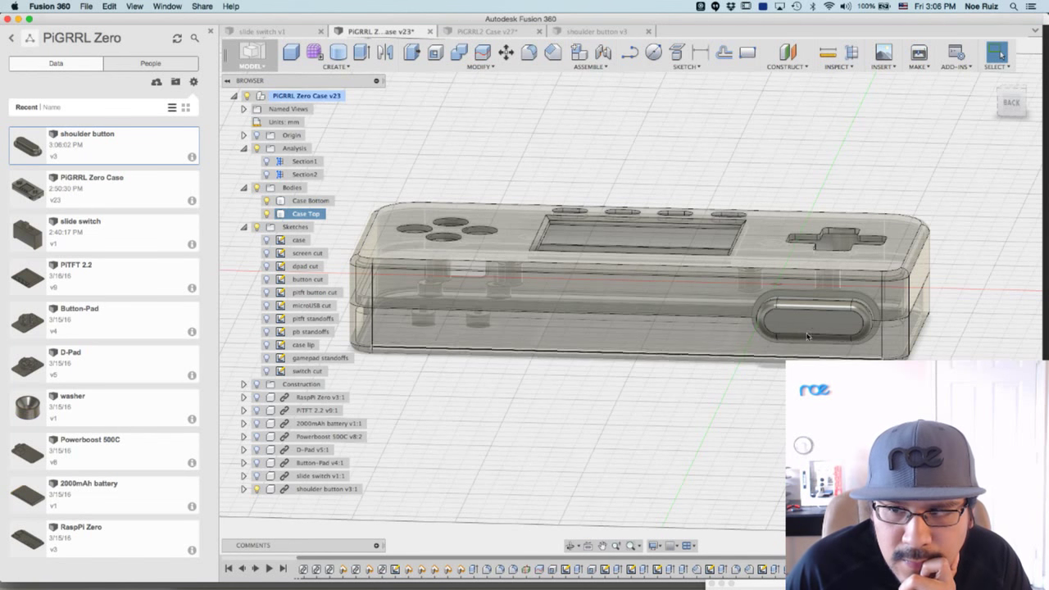
click(505, 179)
scroll(505, 179, down, 2)
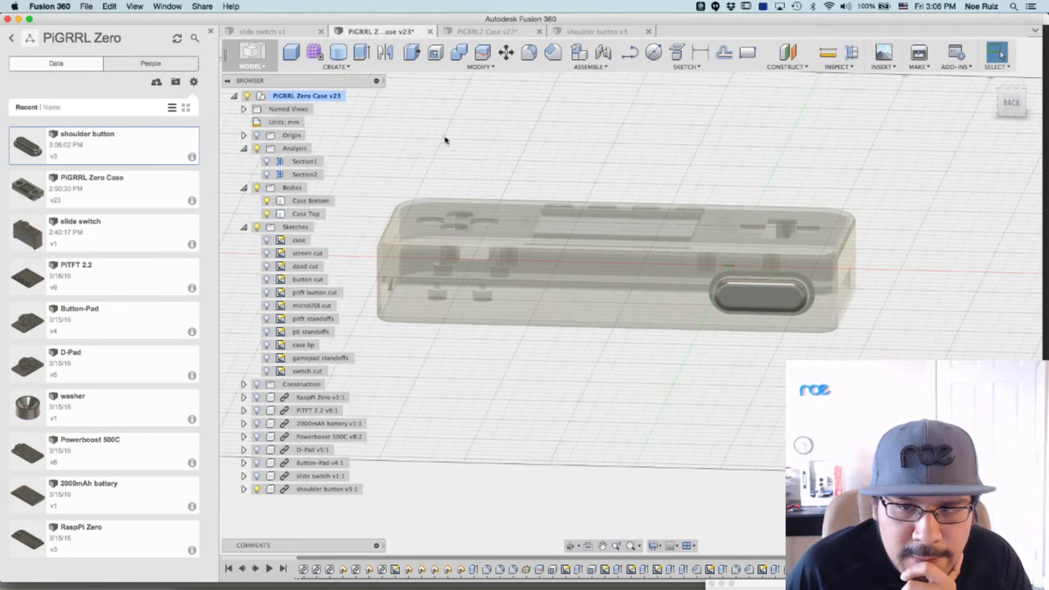
click(366, 67)
click(331, 263)
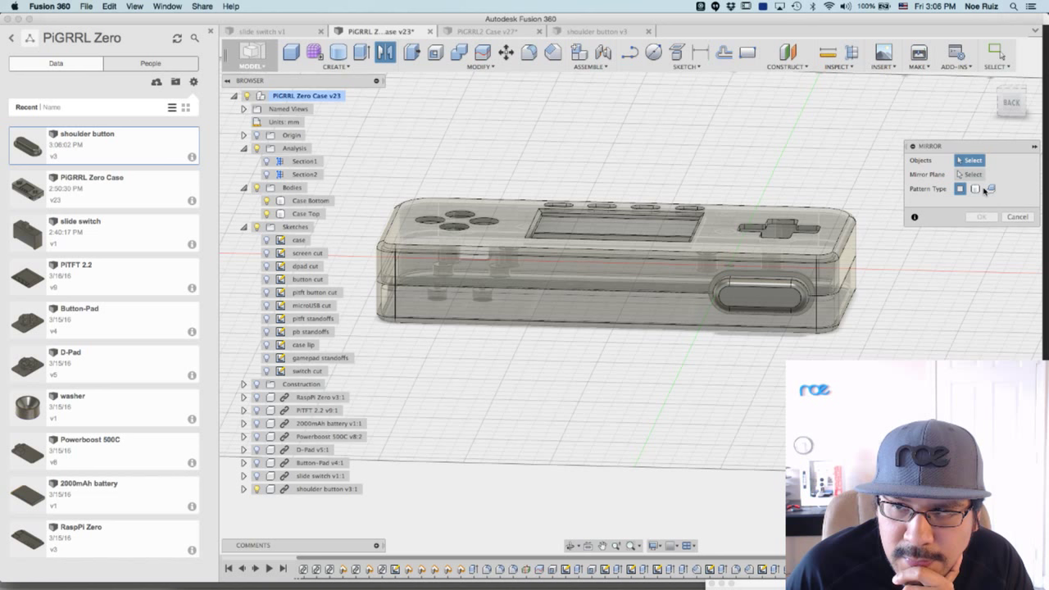
click(976, 189)
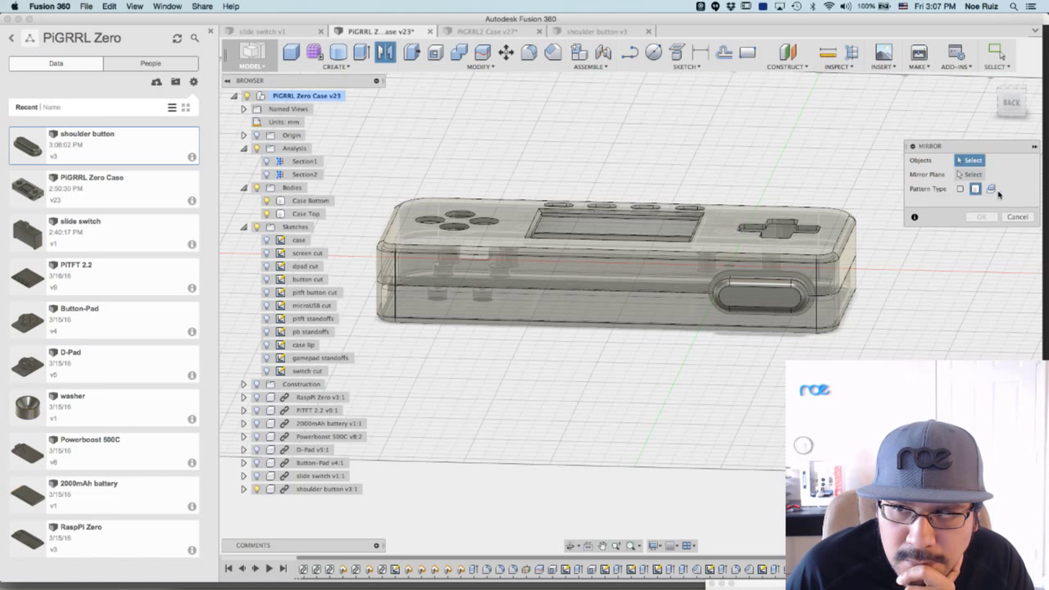
click(1016, 217)
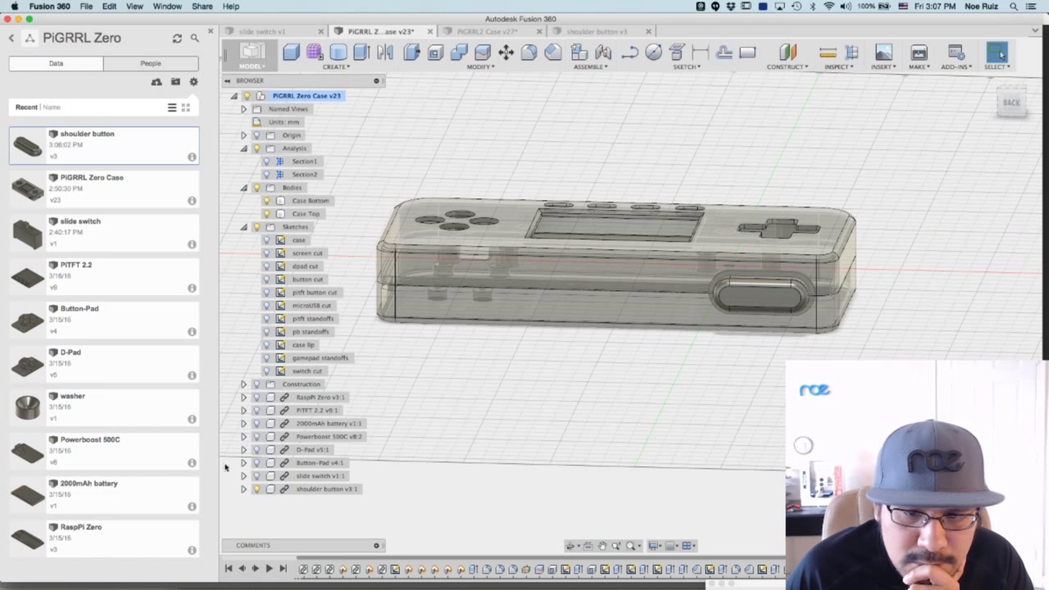
click(303, 492)
click(425, 435)
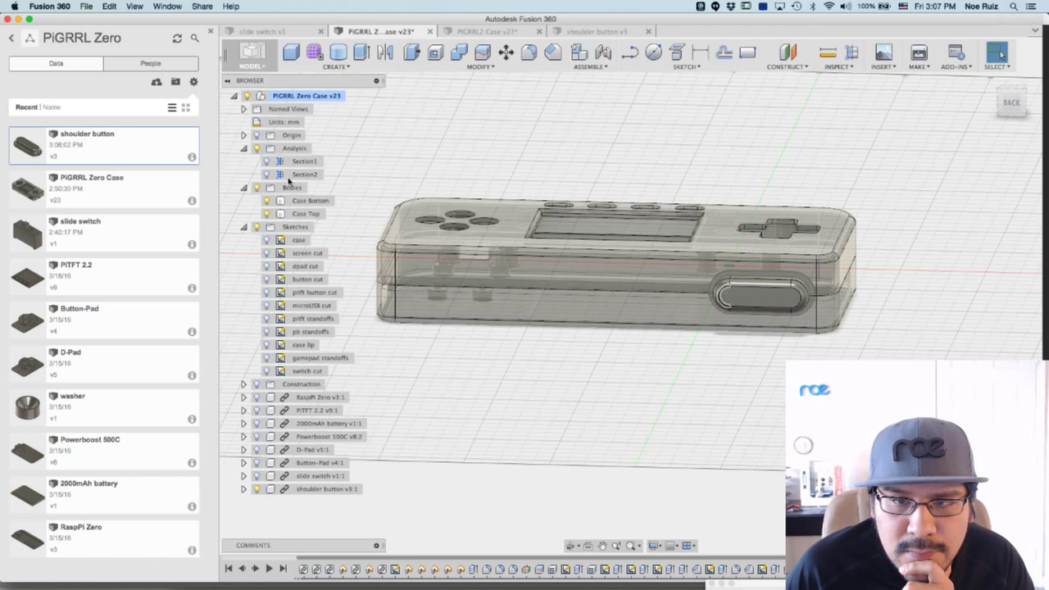
click(313, 489)
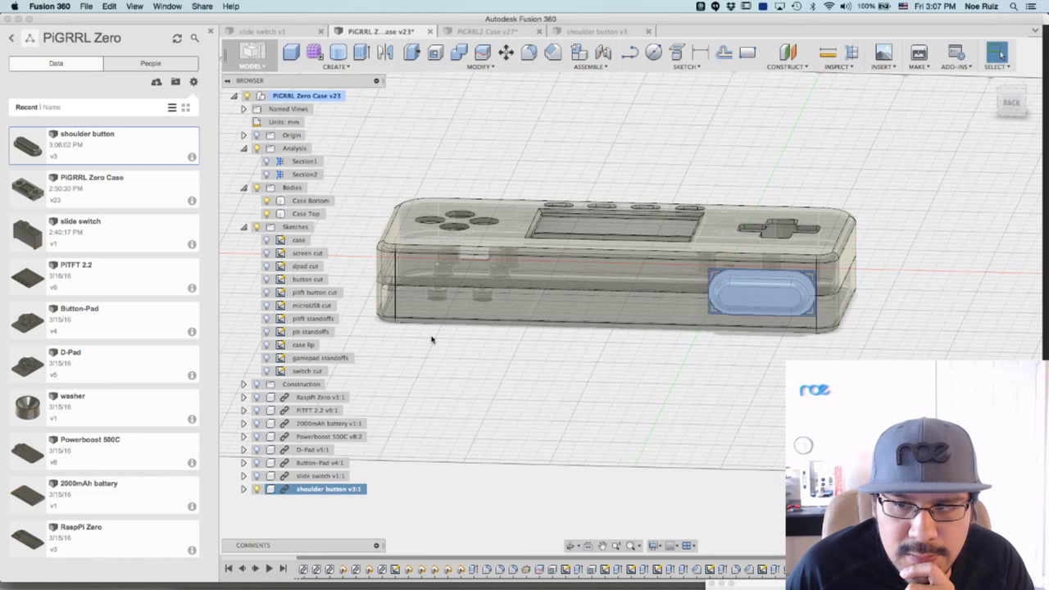
click(350, 71)
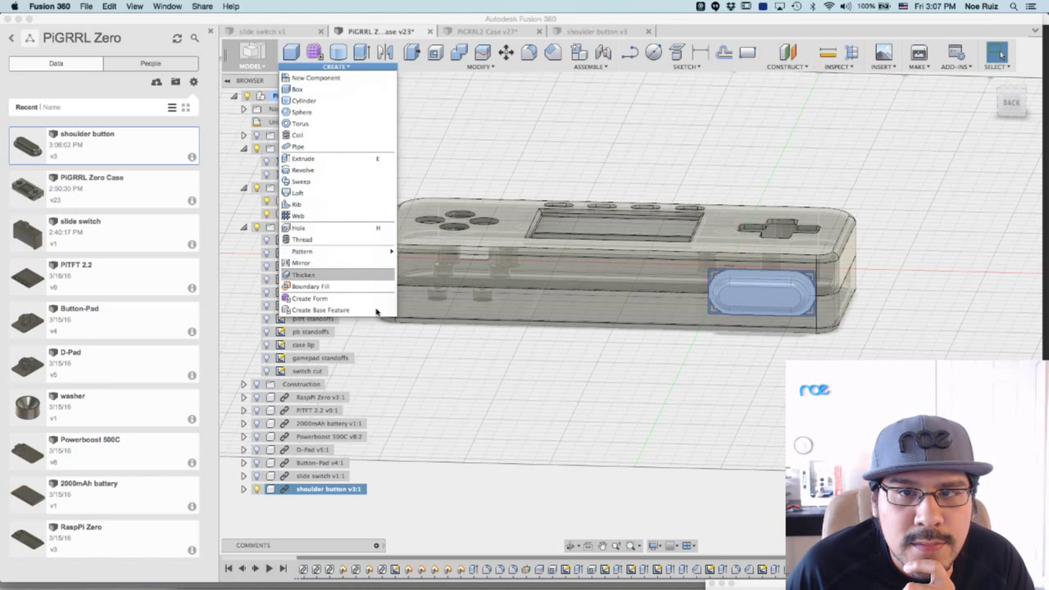
click(333, 270)
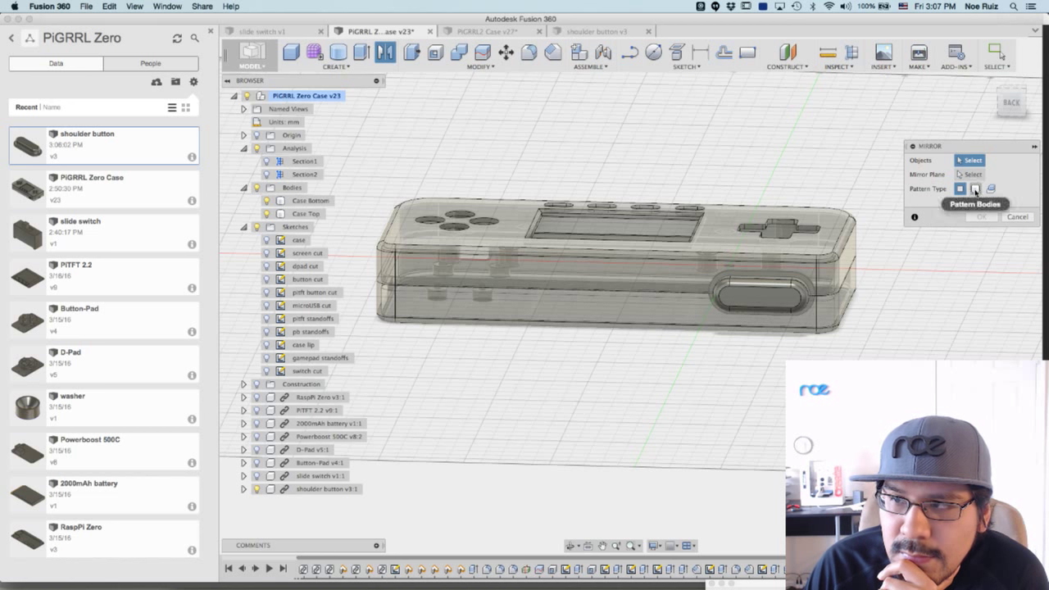
click(1017, 217)
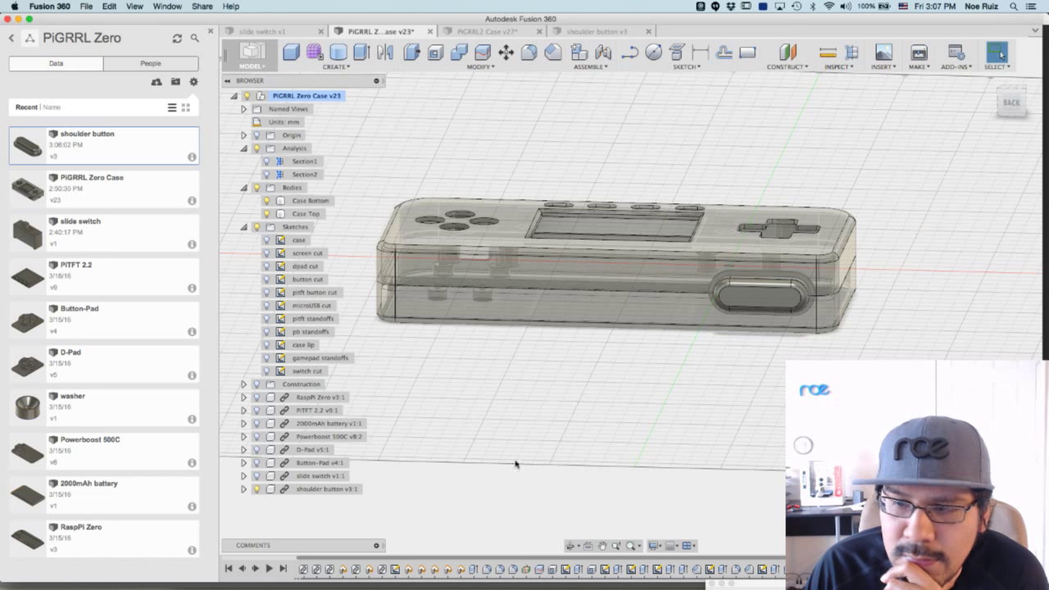
Break the shoulder button component's link to its source design and expand the component to list its bodies.
right_click(318, 489)
click(349, 486)
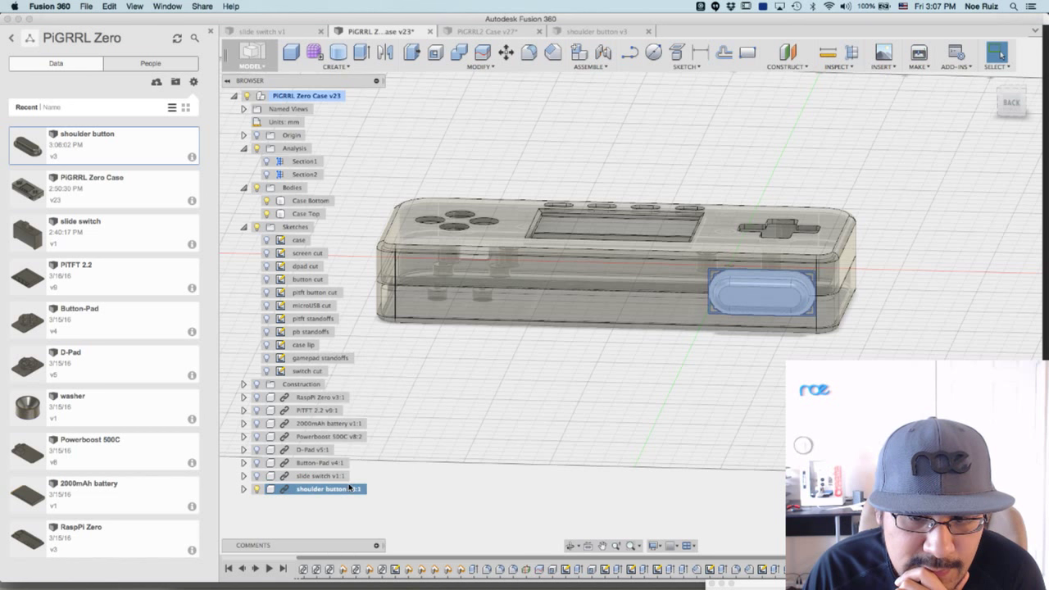
click(243, 489)
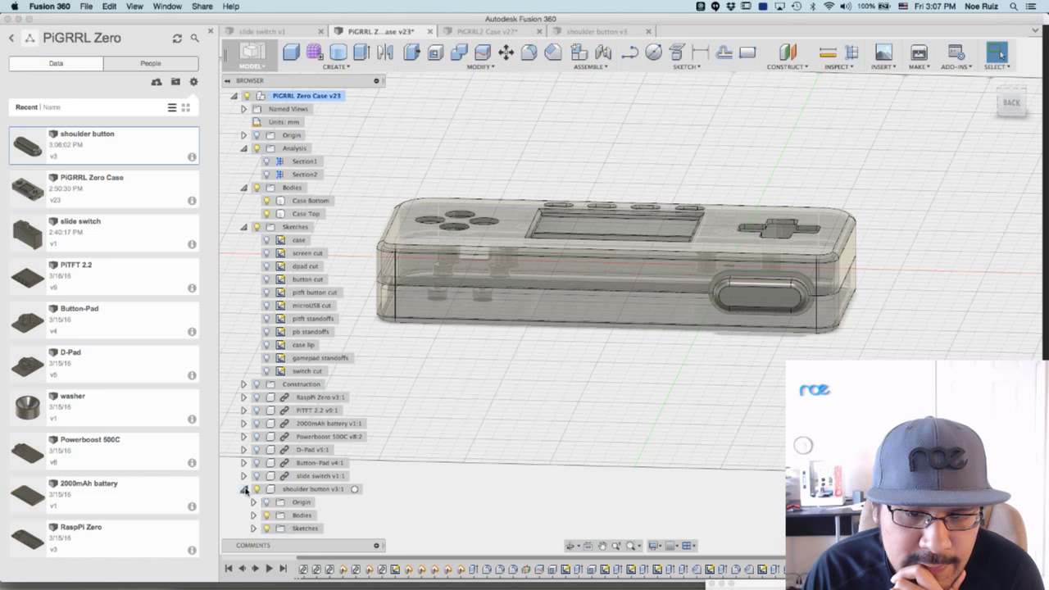
click(253, 515)
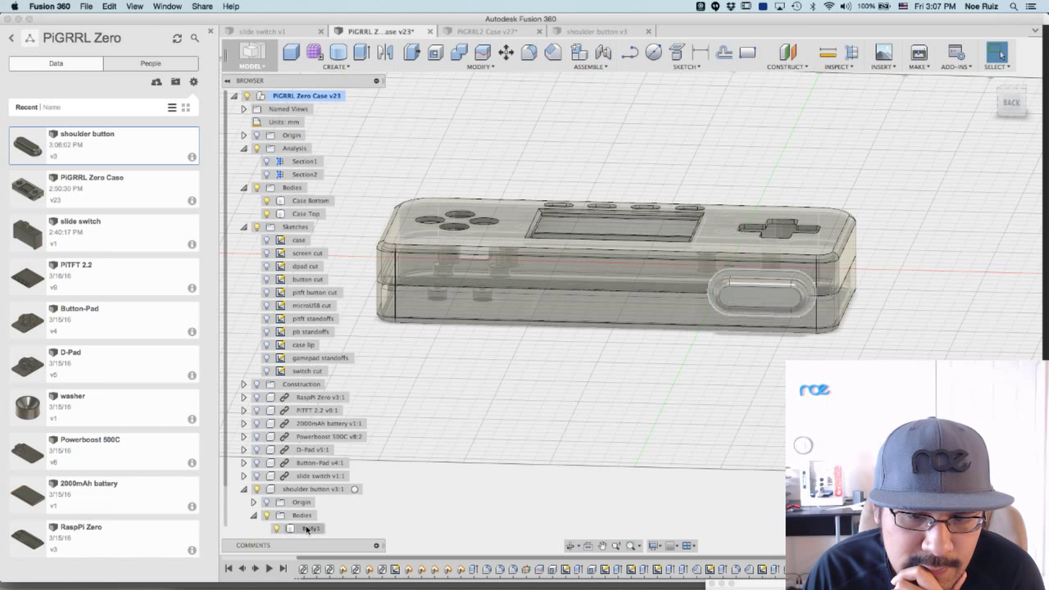
scroll(303, 524, down, 1)
click(310, 515)
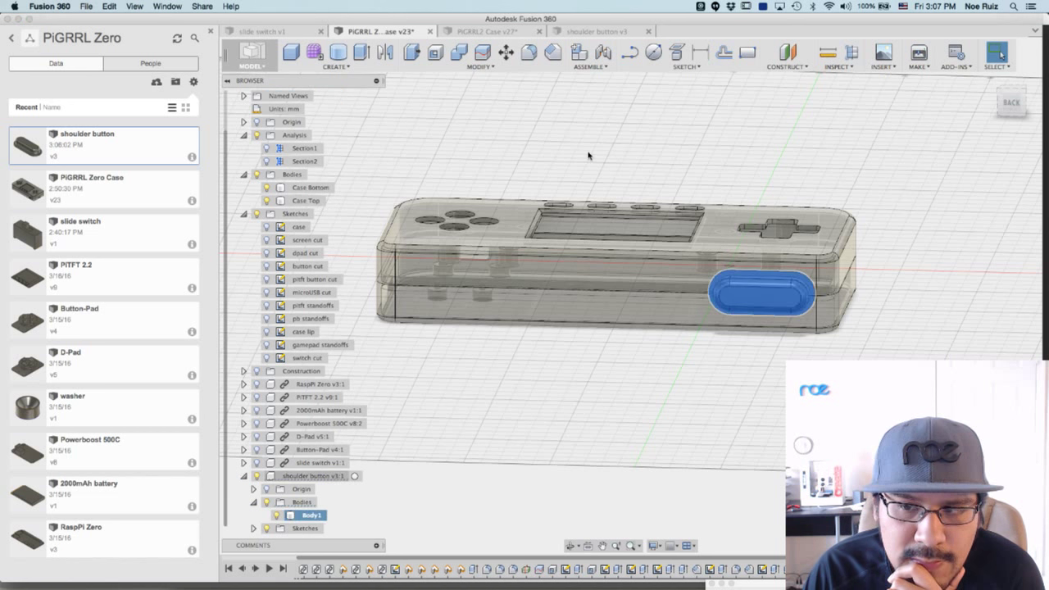
click(496, 67)
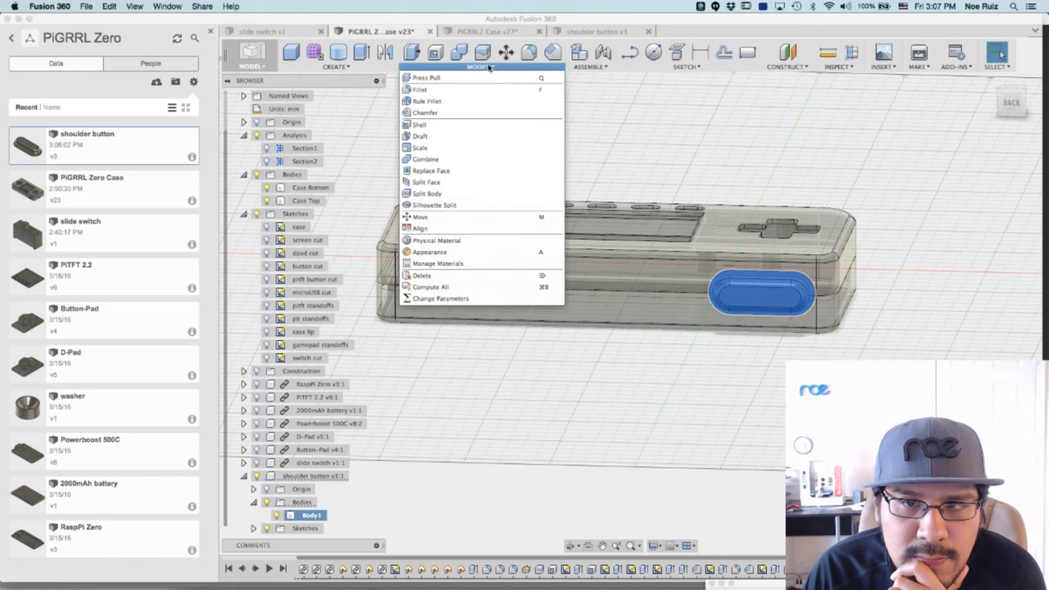
mouse_move(344, 67)
click(349, 259)
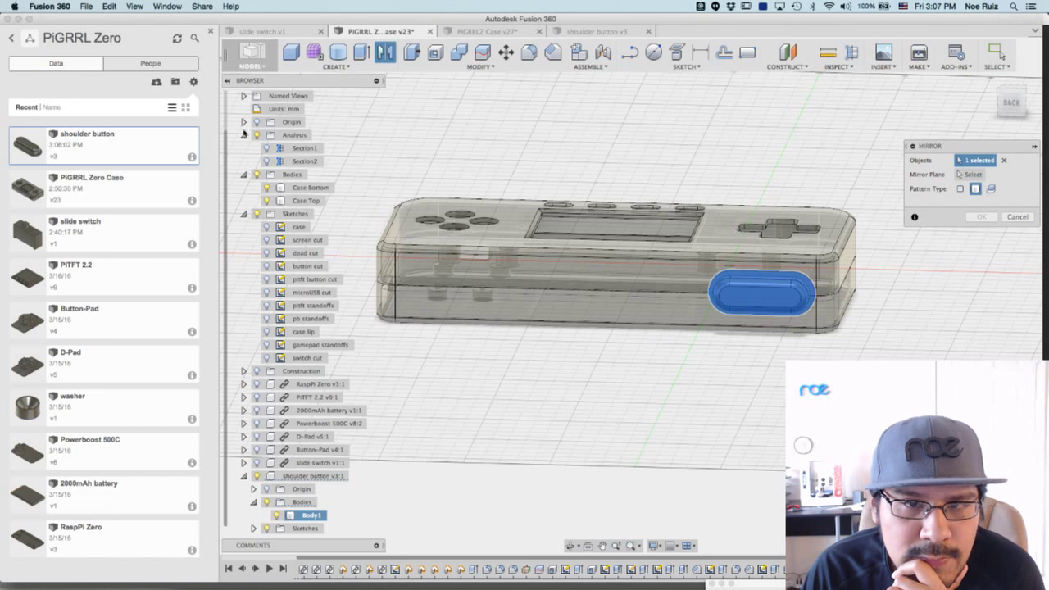
click(256, 122)
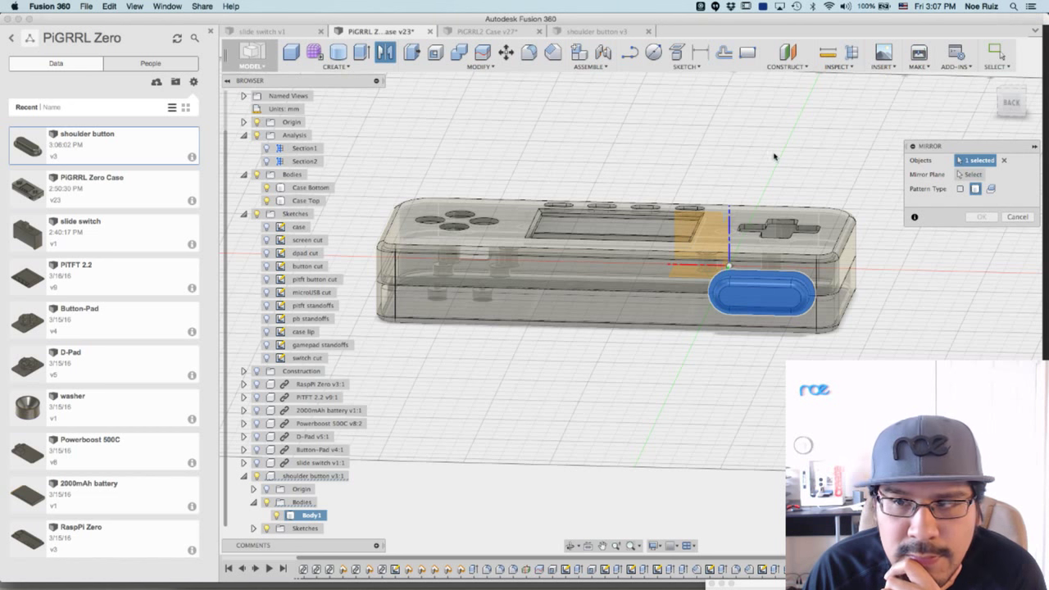
click(1016, 216)
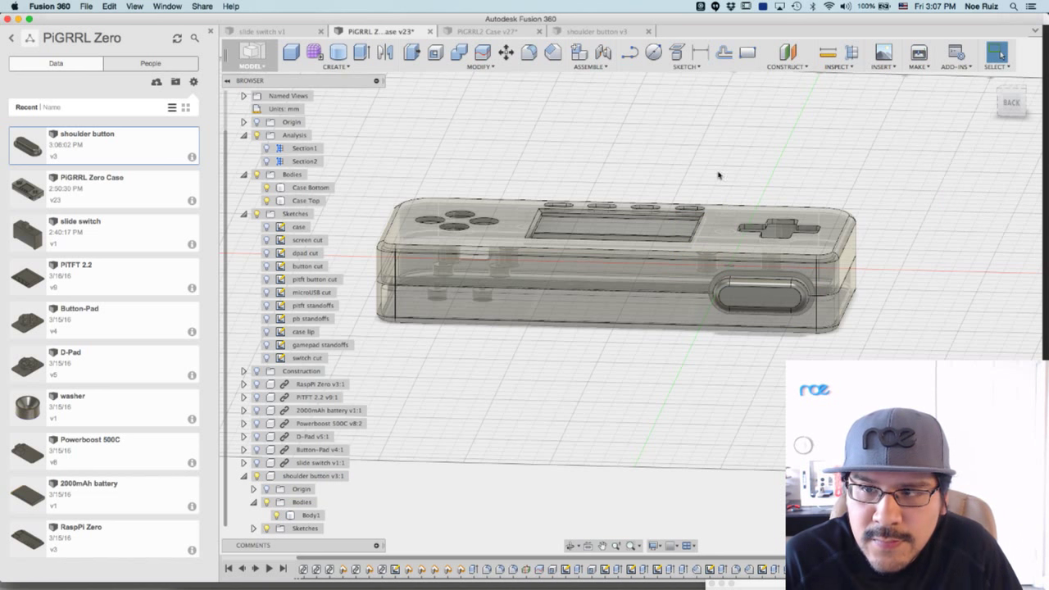
Construct a midplane between the two opposite short end faces of the Case Top body.
shift+middle_drag(631, 186, 764, 205)
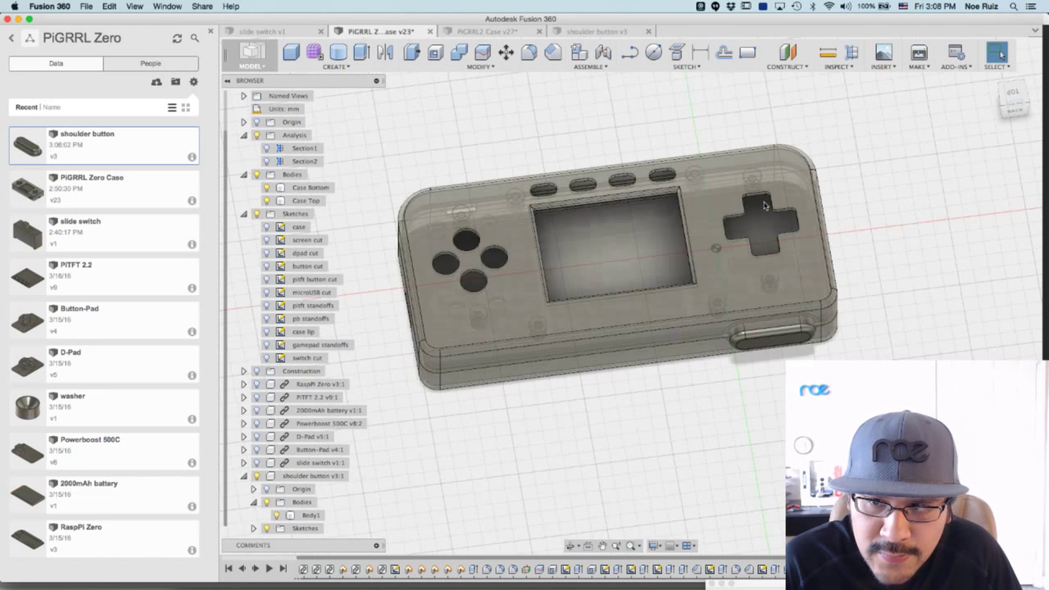
click(763, 205)
scroll(717, 250, up, 5)
scroll(717, 250, down, 5)
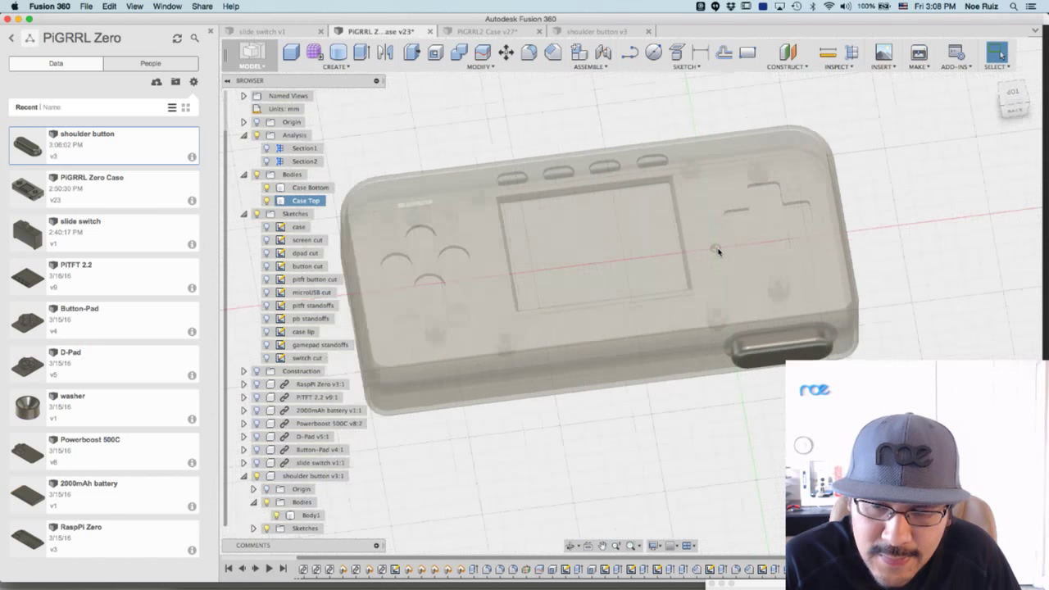
shift+middle_drag(717, 250, 693, 106)
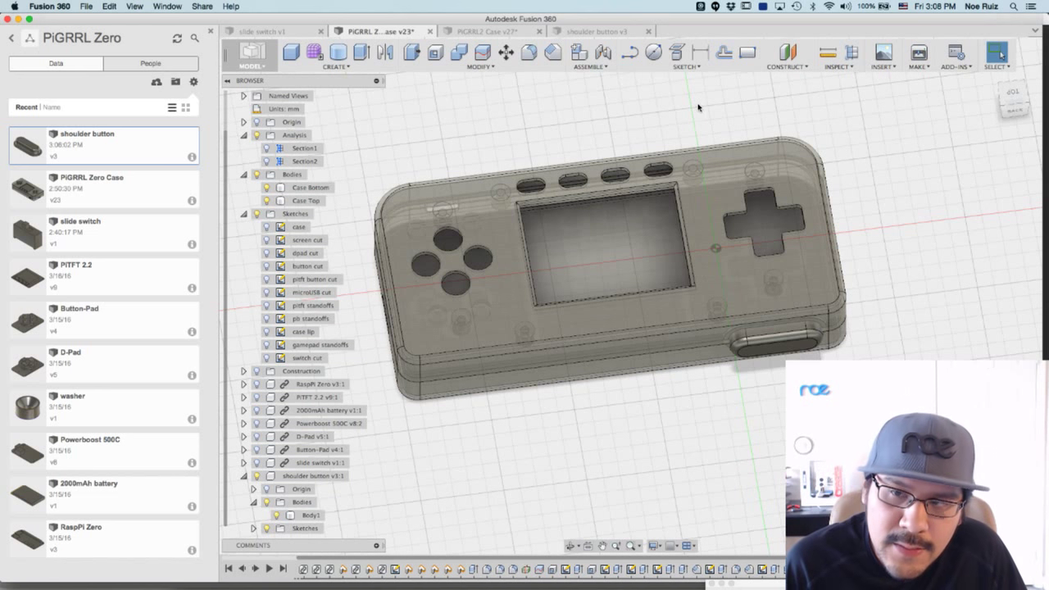
click(795, 68)
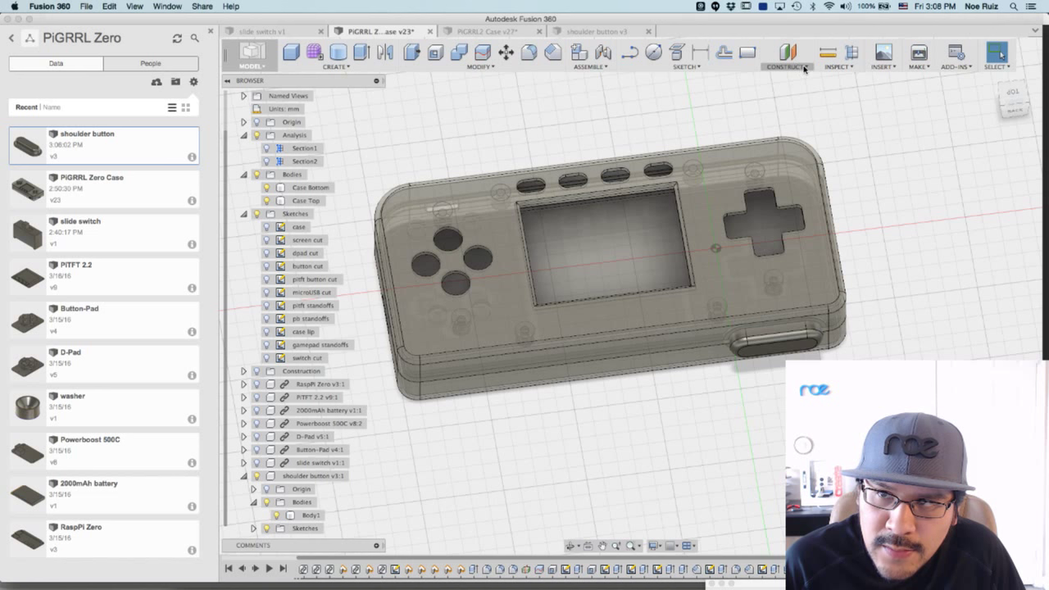
click(804, 69)
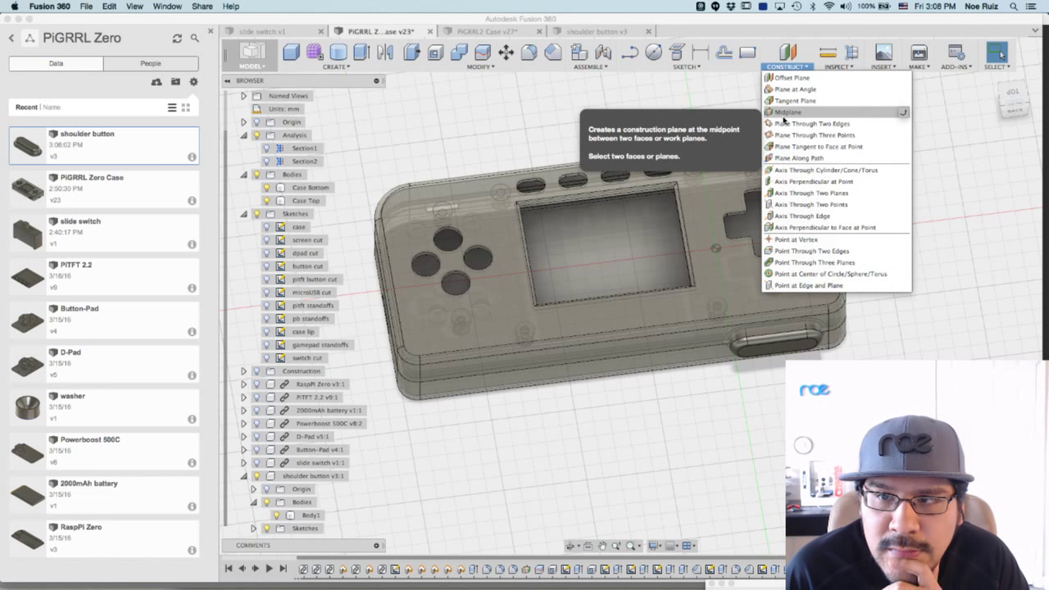
click(784, 120)
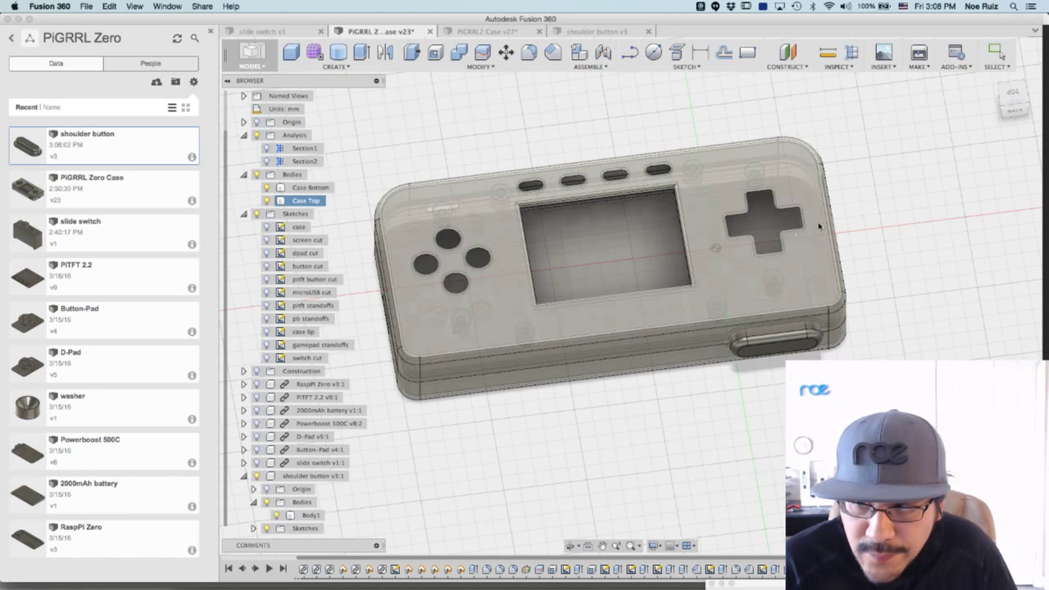
shift+middle_drag(884, 352, 852, 344)
click(575, 233)
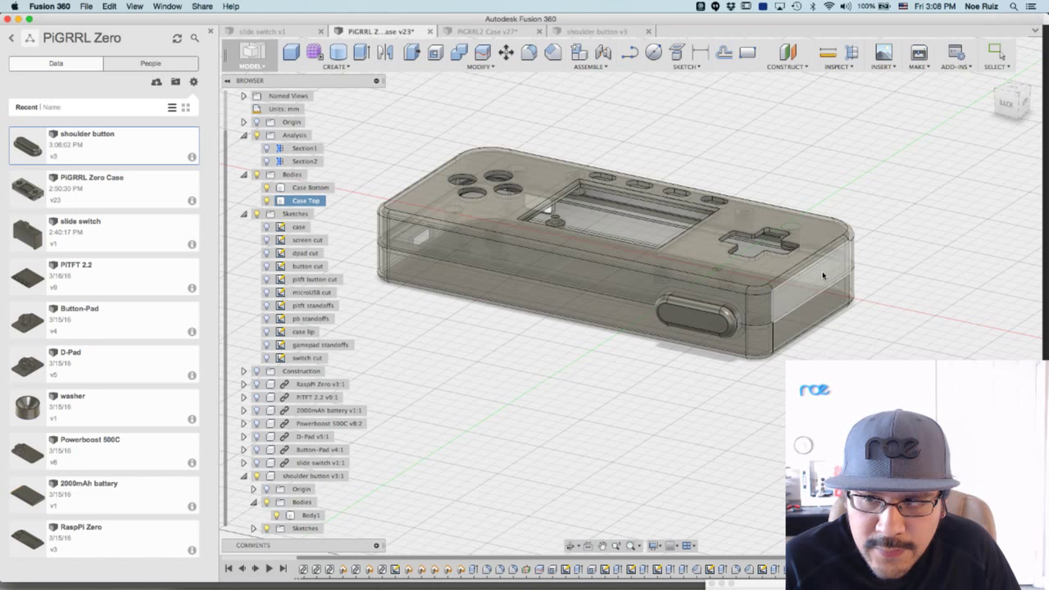
click(818, 271)
shift+middle_drag(388, 136, 383, 325)
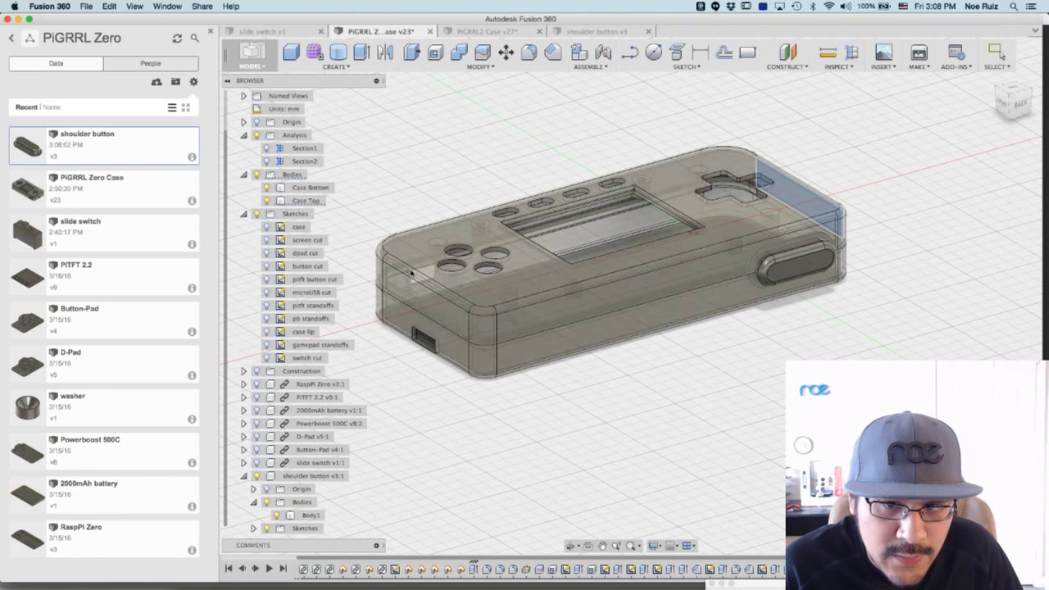
click(403, 286)
click(402, 288)
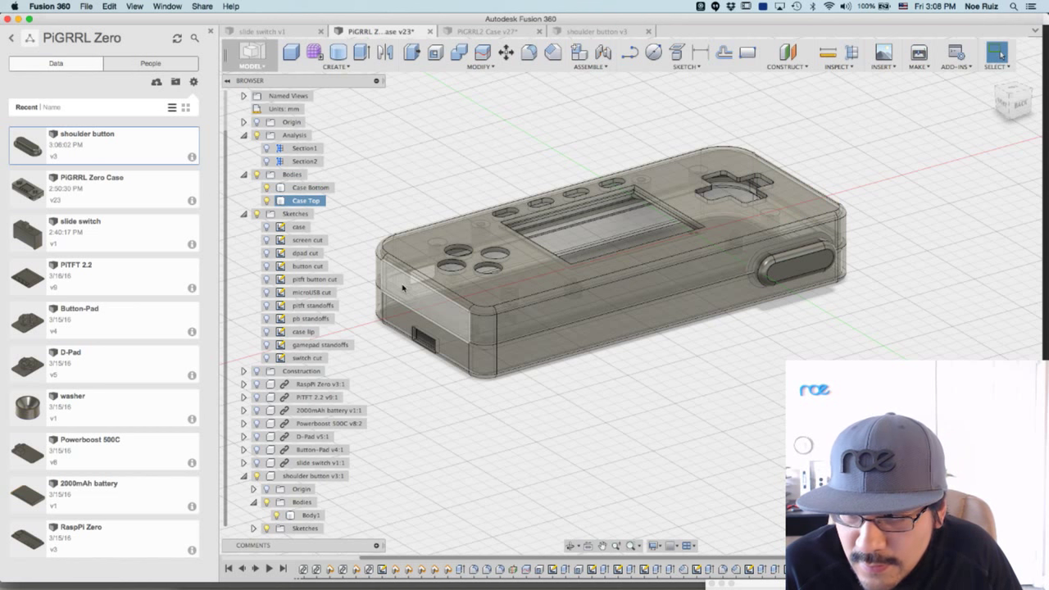
key(Escape)
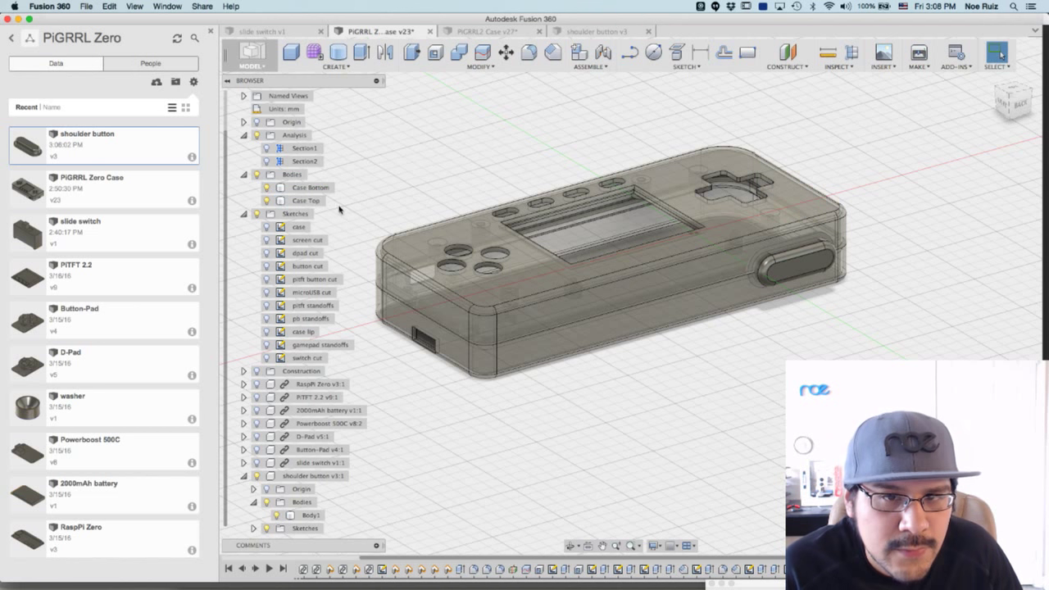
Show the construction geometry of the case and hide Plane1, keeping only Plane2 displayed.
click(256, 372)
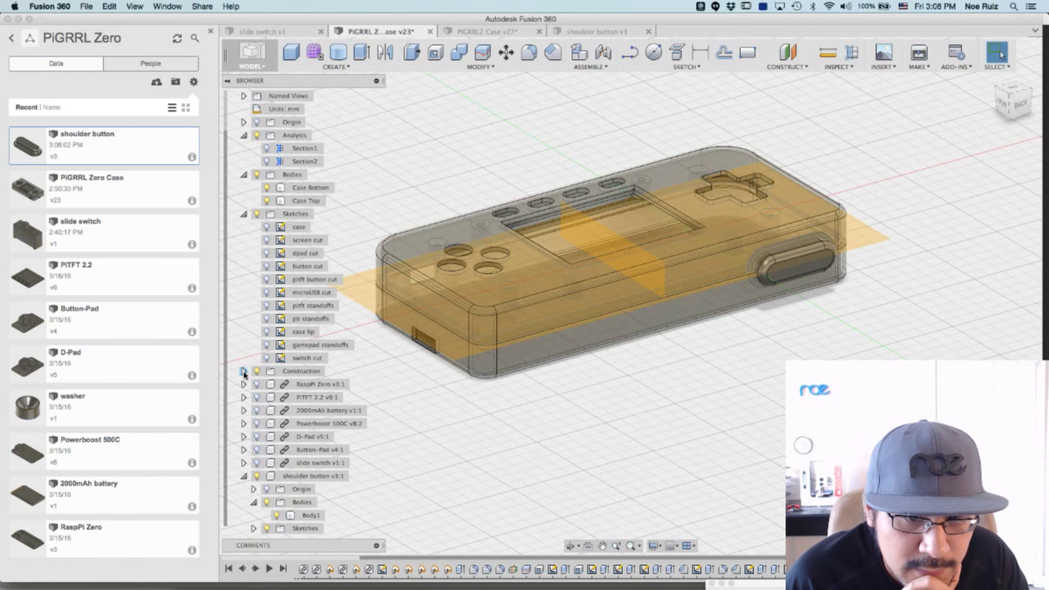
click(244, 372)
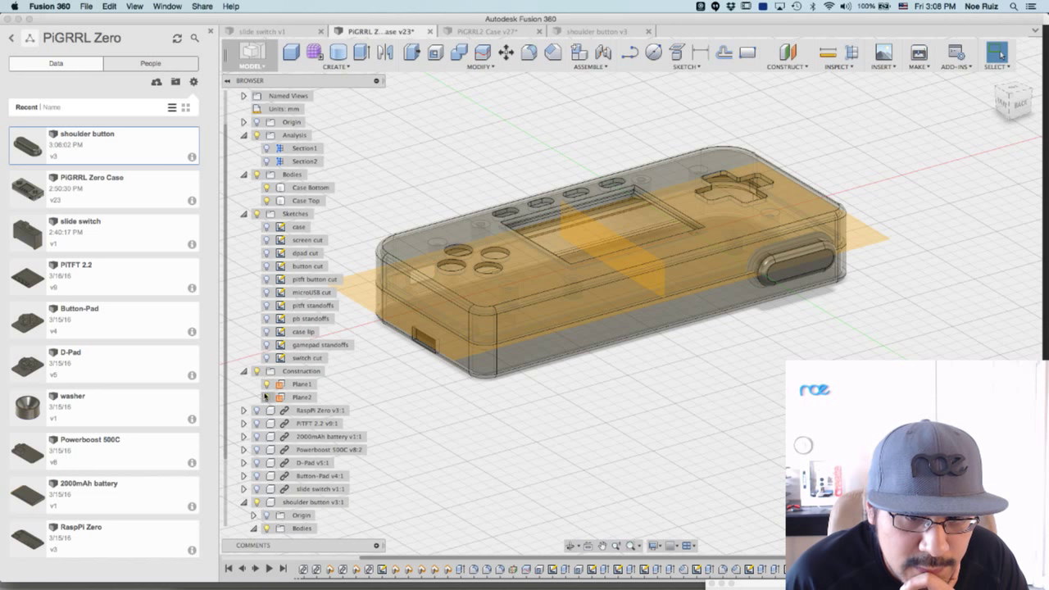
click(267, 383)
click(613, 239)
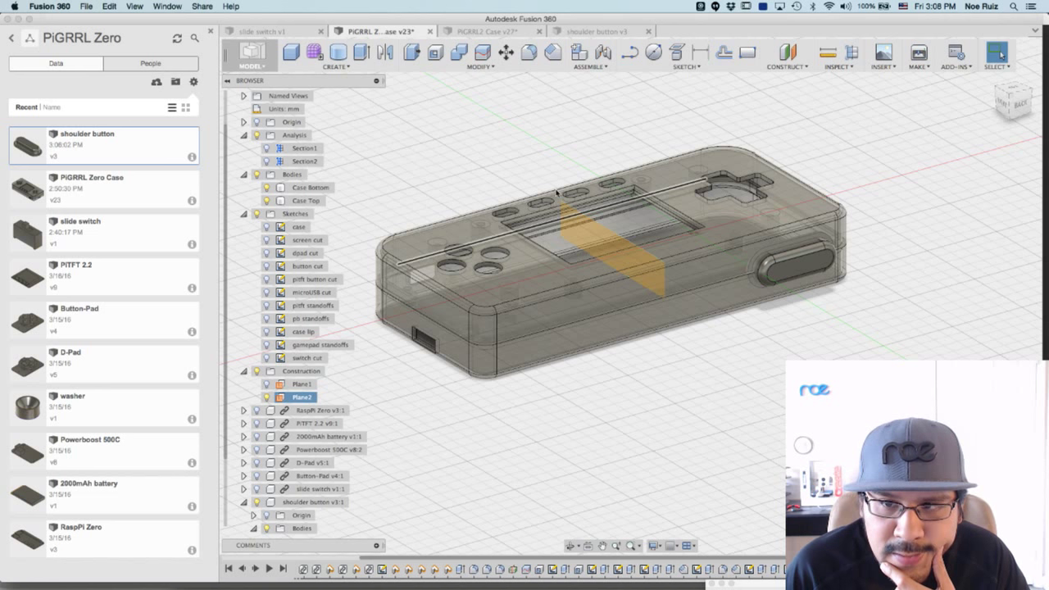
click(527, 148)
click(604, 136)
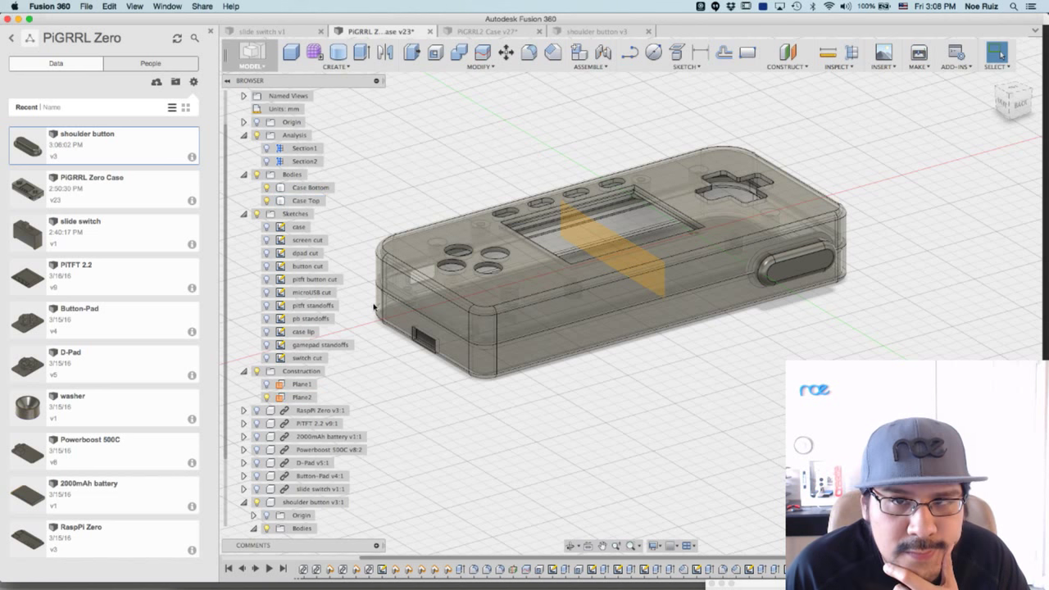
Mirror Body1 of the shoulder button component across Plane2 to the opposite end of the back wall.
click(254, 527)
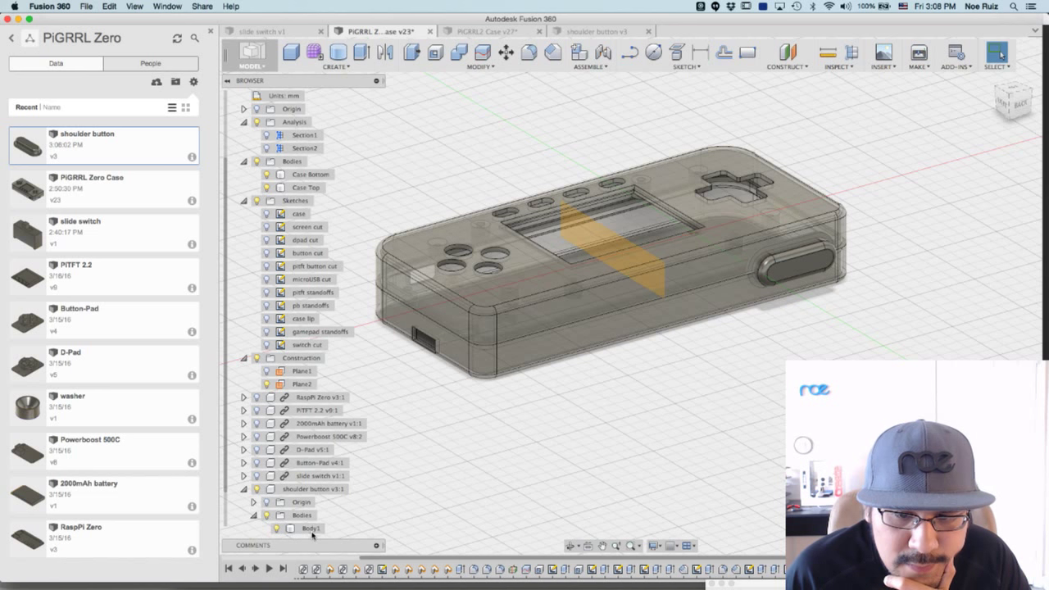
click(307, 528)
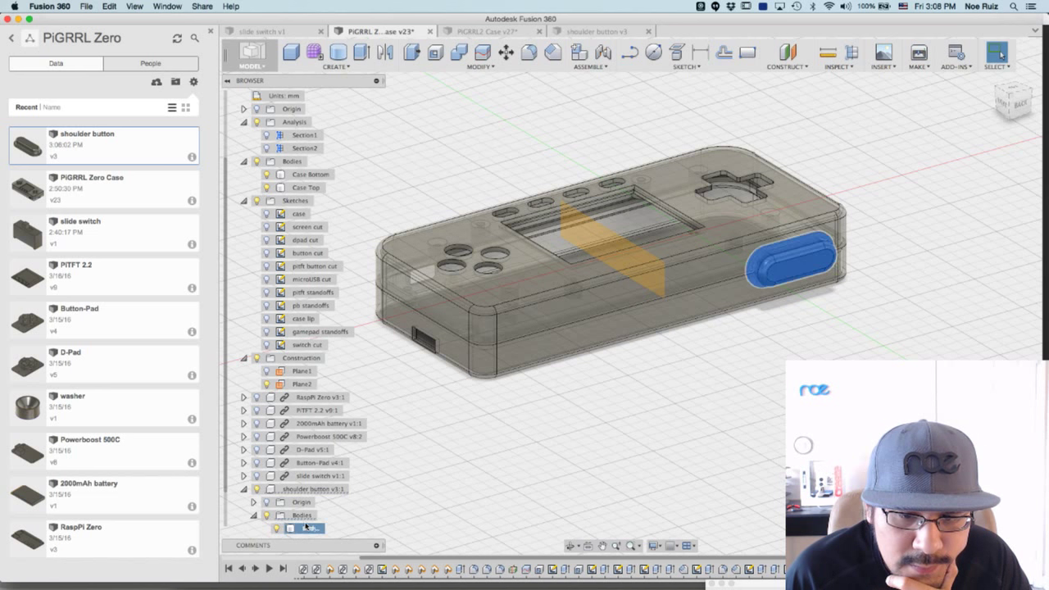
click(347, 69)
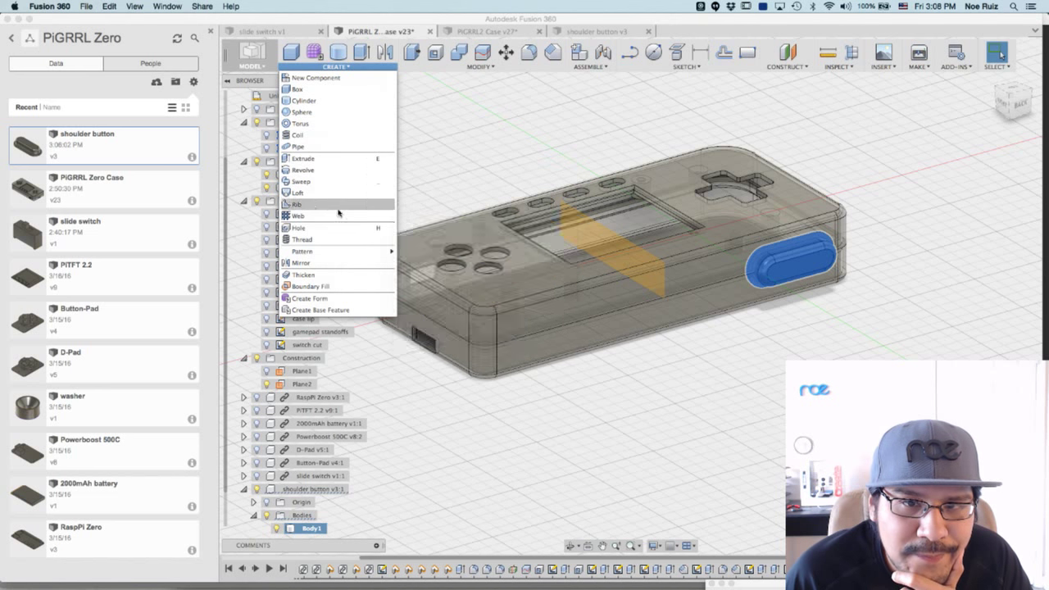
click(332, 263)
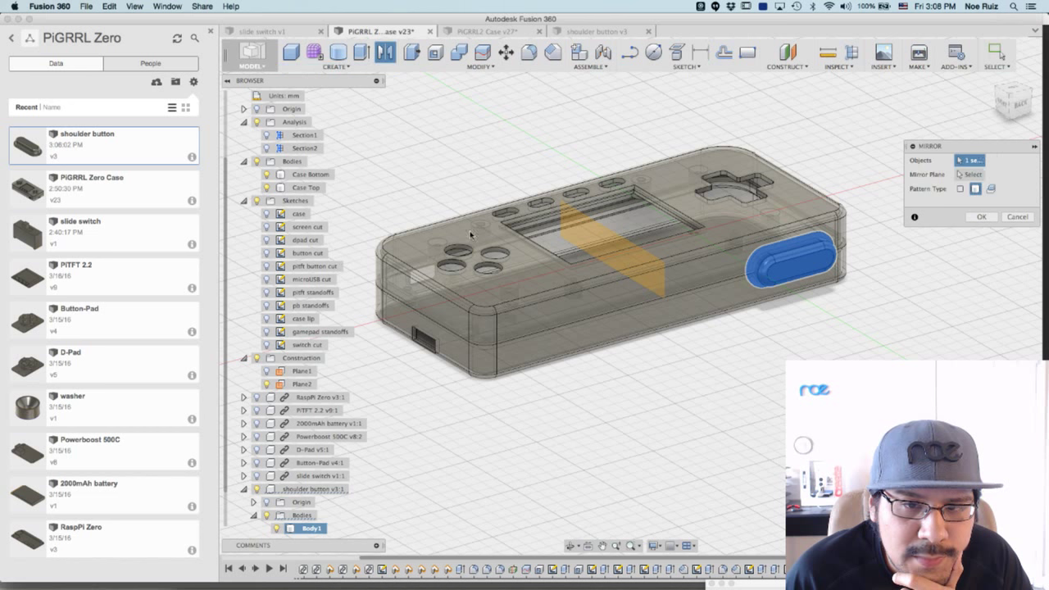
click(971, 174)
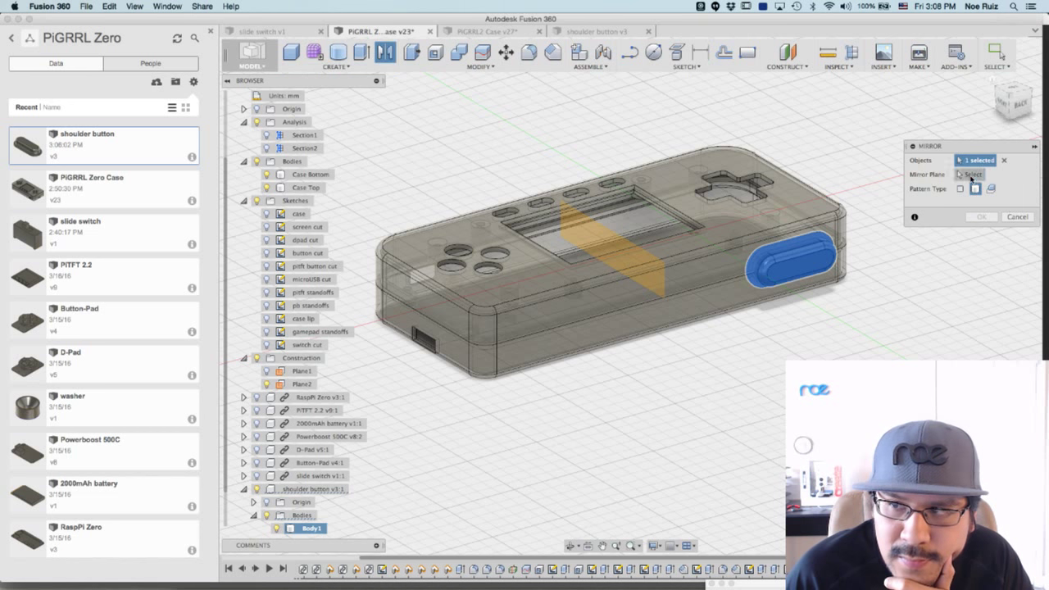
click(579, 235)
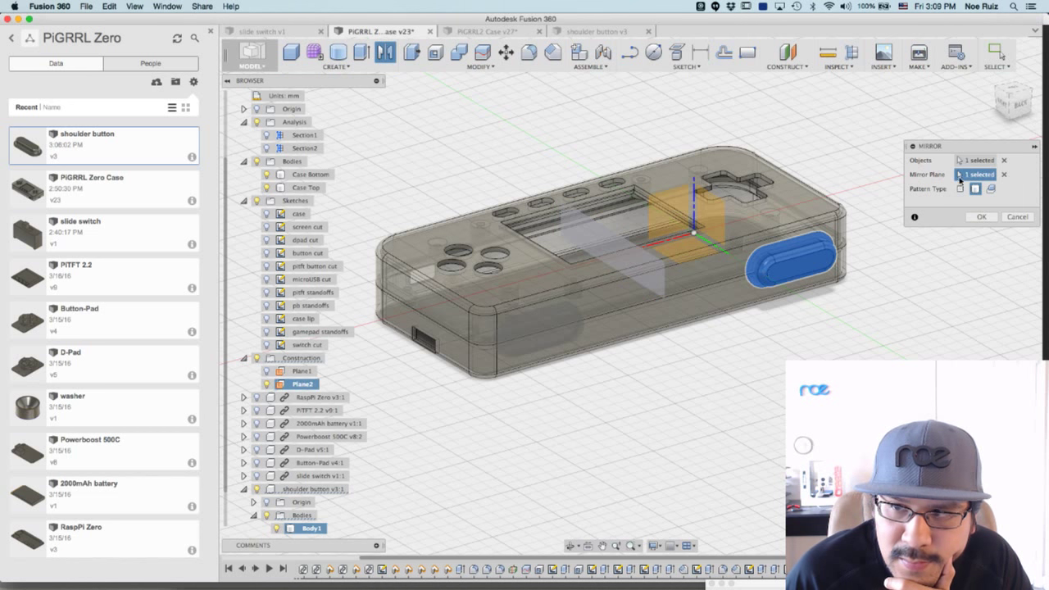
click(981, 216)
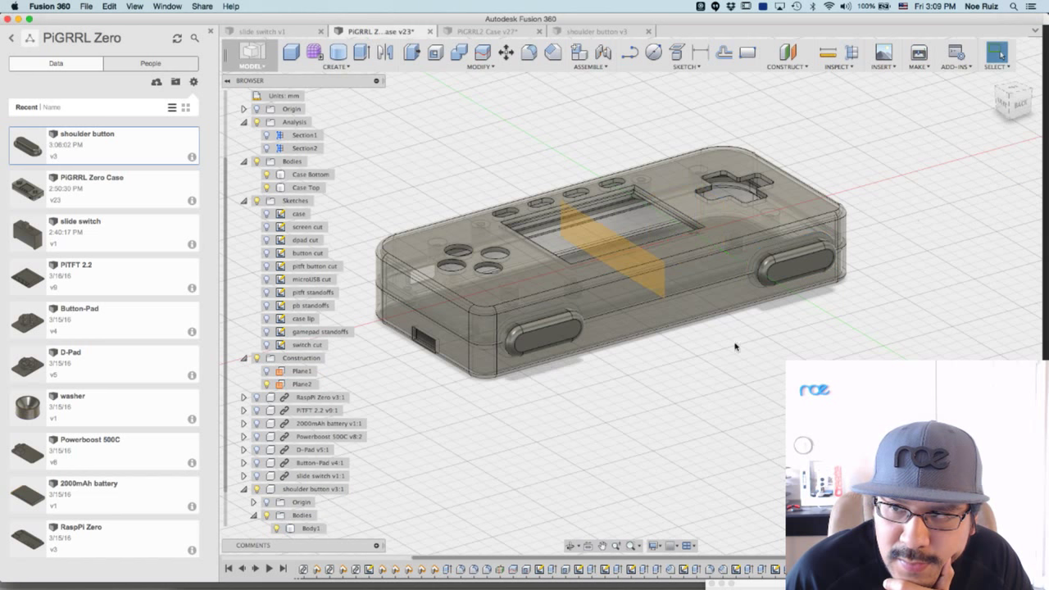
Examine from the left side and from behind how the shoulder buttons sit in the case's back wall.
shift+middle_drag(940, 300, 904, 257)
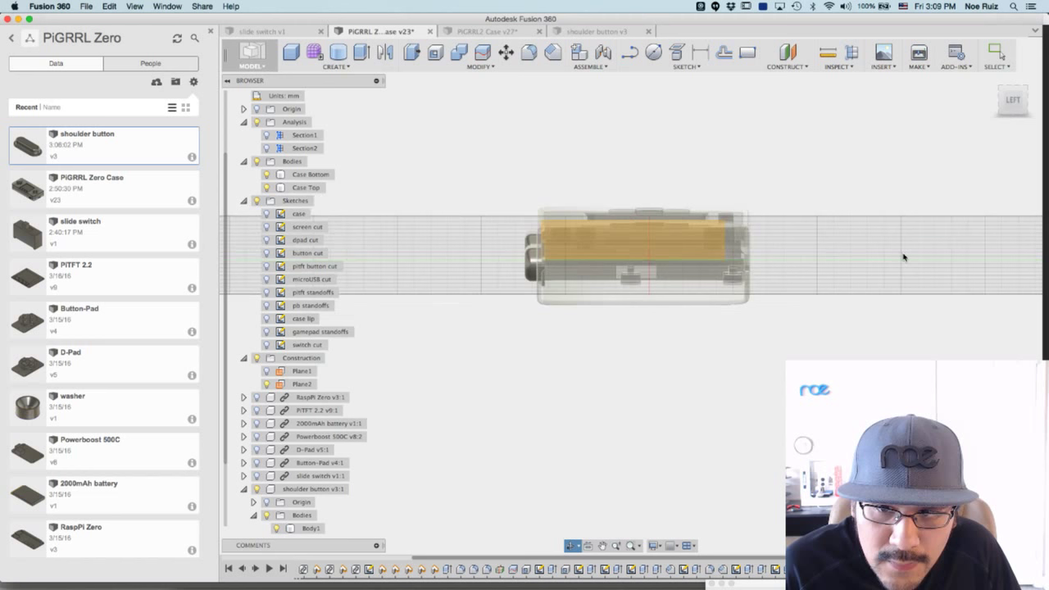
click(1013, 104)
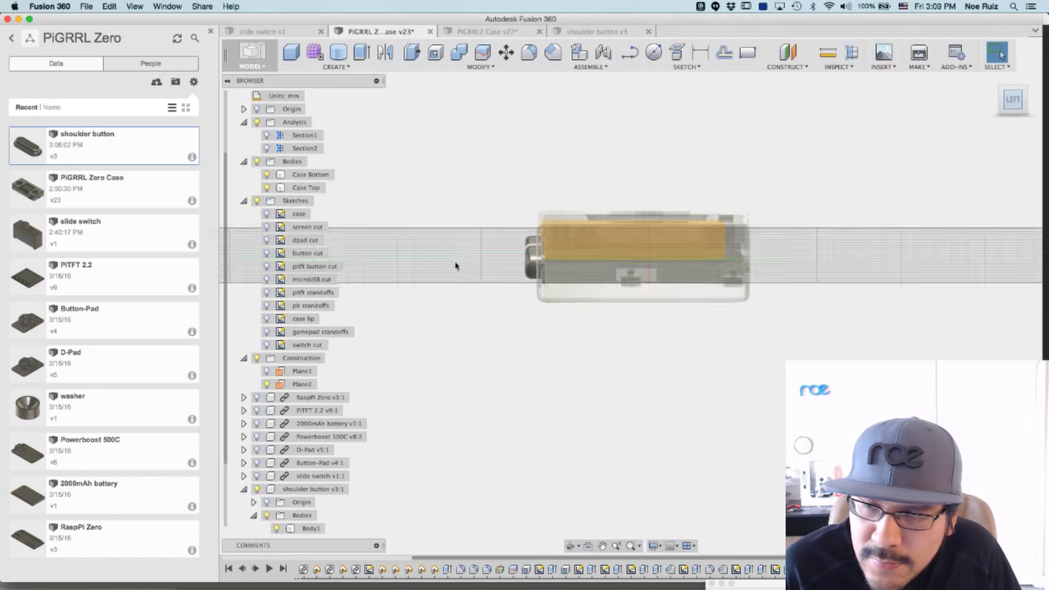
scroll(495, 262, up, 6)
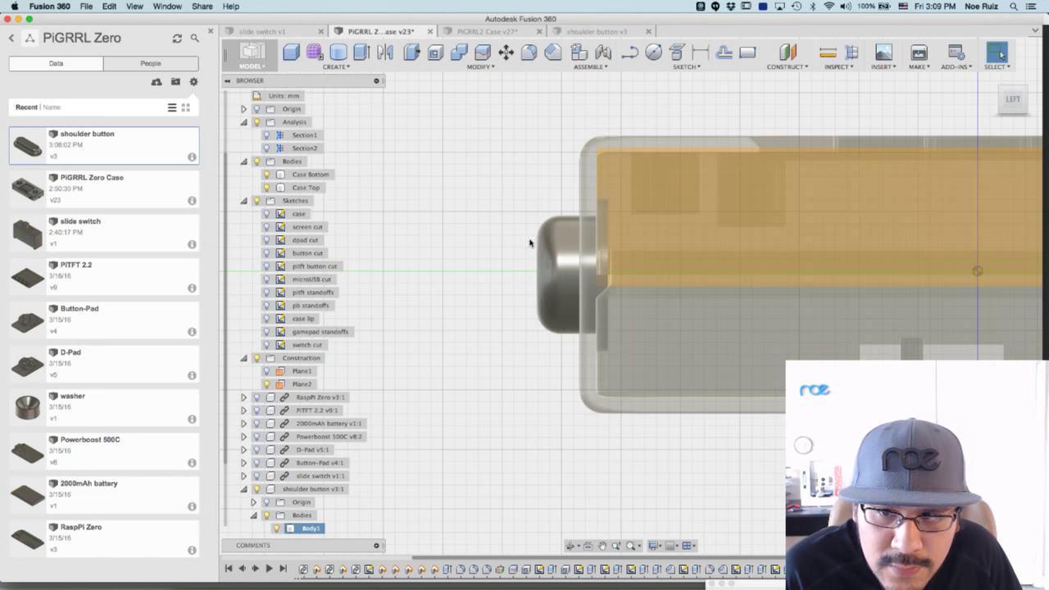
scroll(524, 209, down, 4)
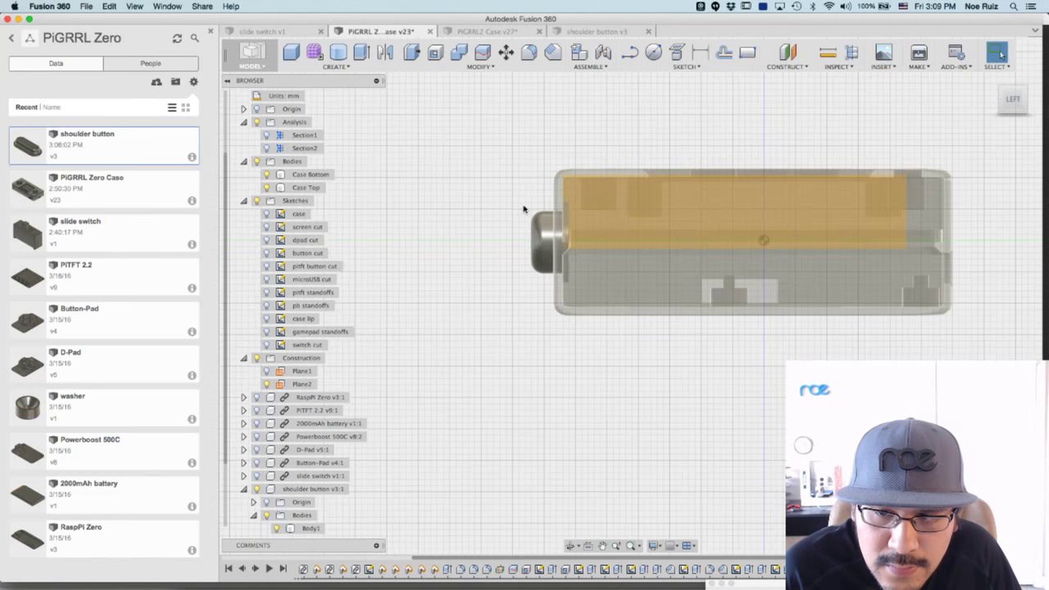
shift+middle_drag(487, 195, 752, 402)
scroll(690, 234, down, 5)
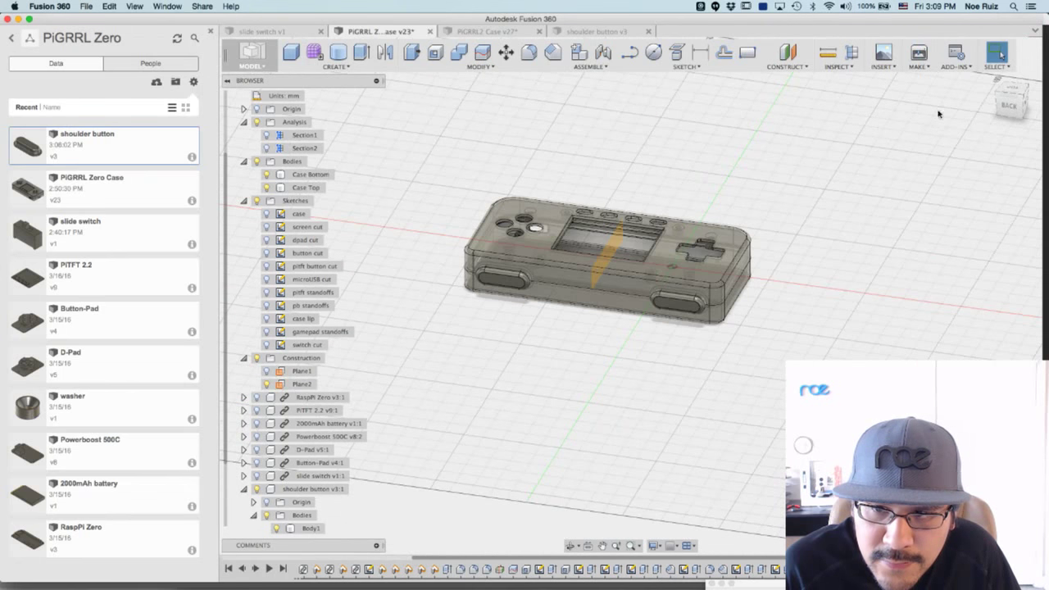
Examine the case from the home and top views, checking both shoulder buttons' placement along the back edge.
click(994, 82)
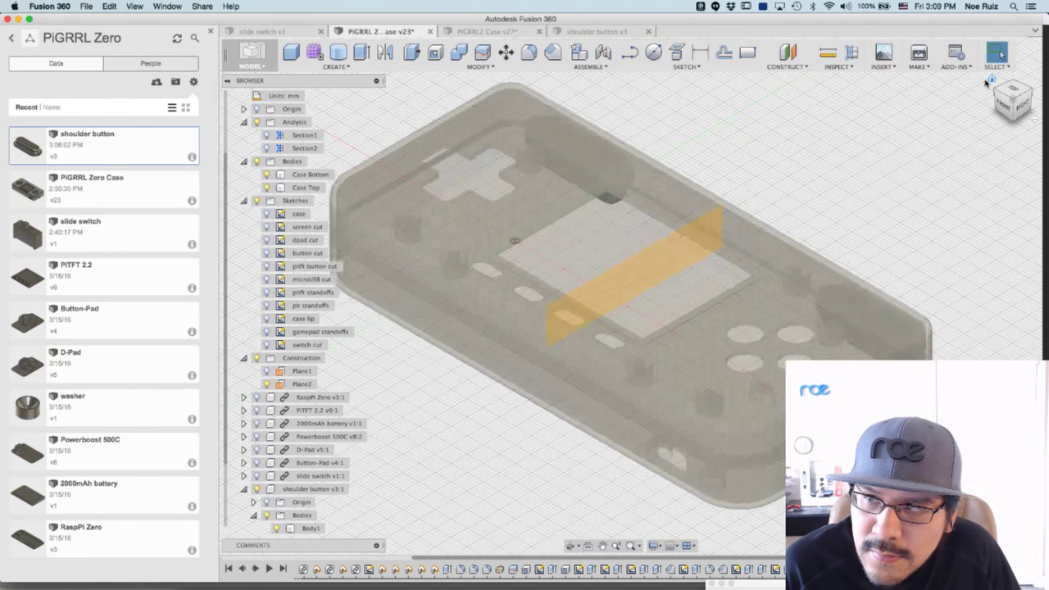
click(770, 230)
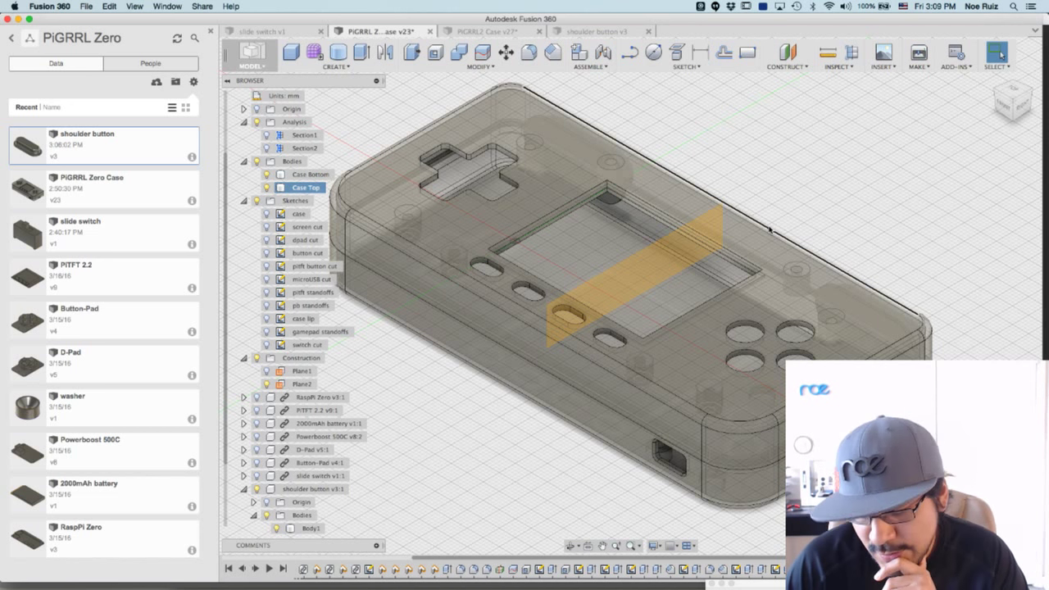
click(769, 216)
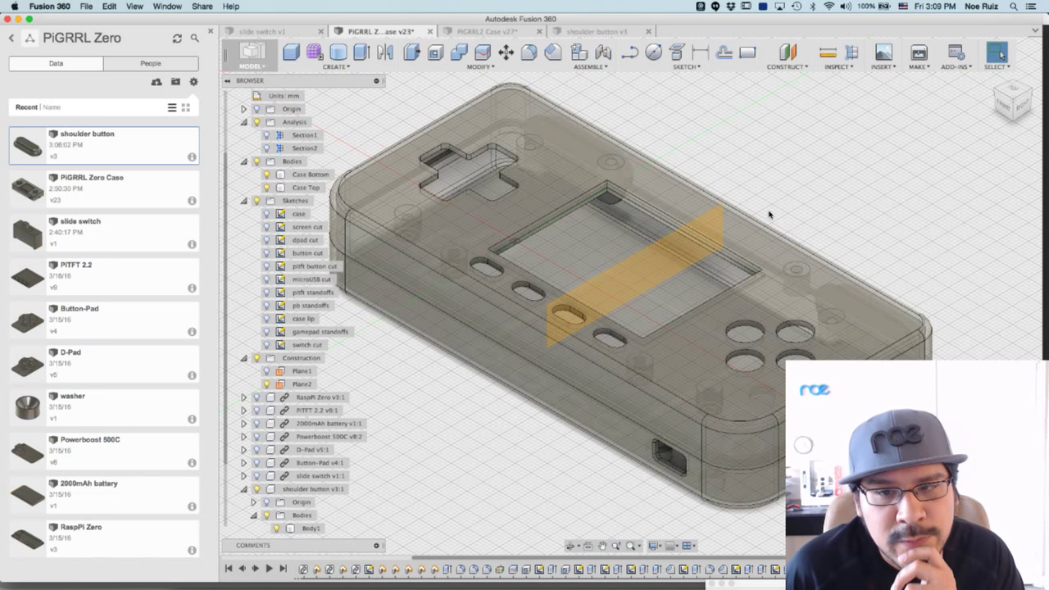
click(1012, 90)
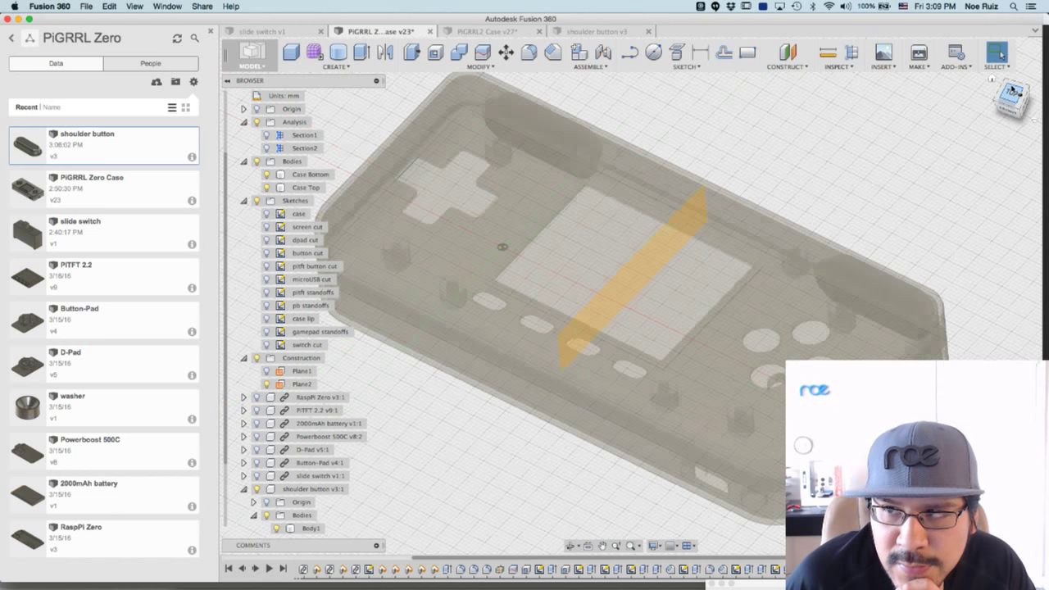
scroll(539, 93, down, 4)
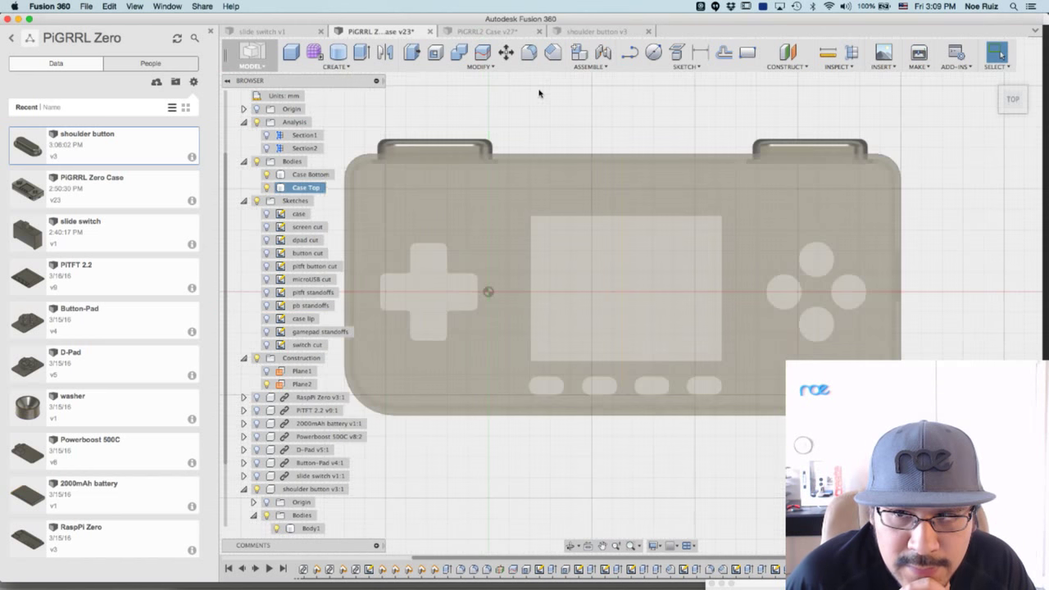
scroll(540, 93, up, 3)
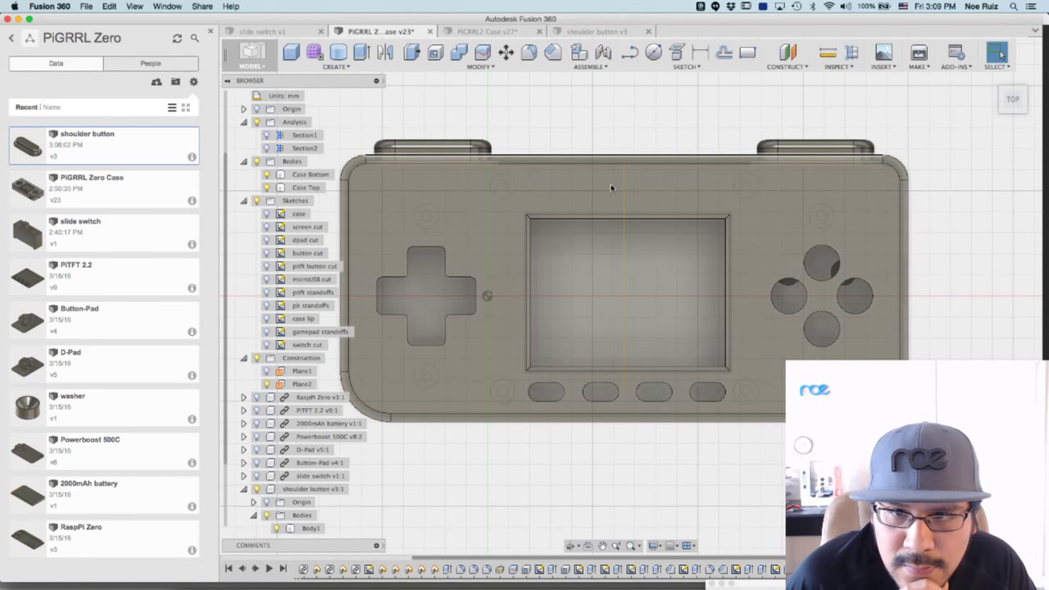
click(611, 189)
scroll(607, 194, down, 4)
scroll(508, 194, up, 2)
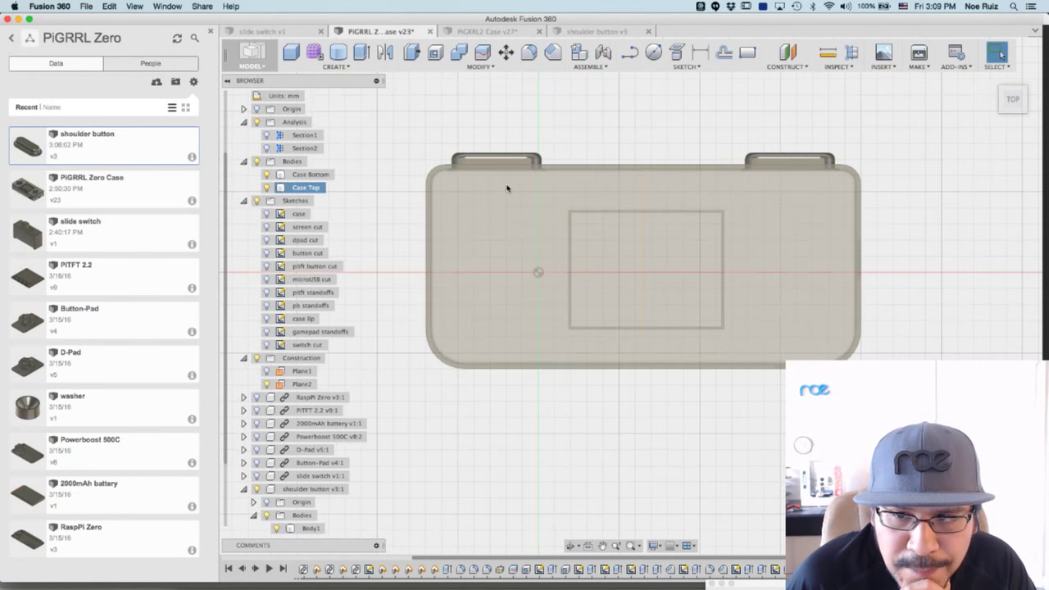
click(613, 138)
middle_drag(614, 140, 624, 163)
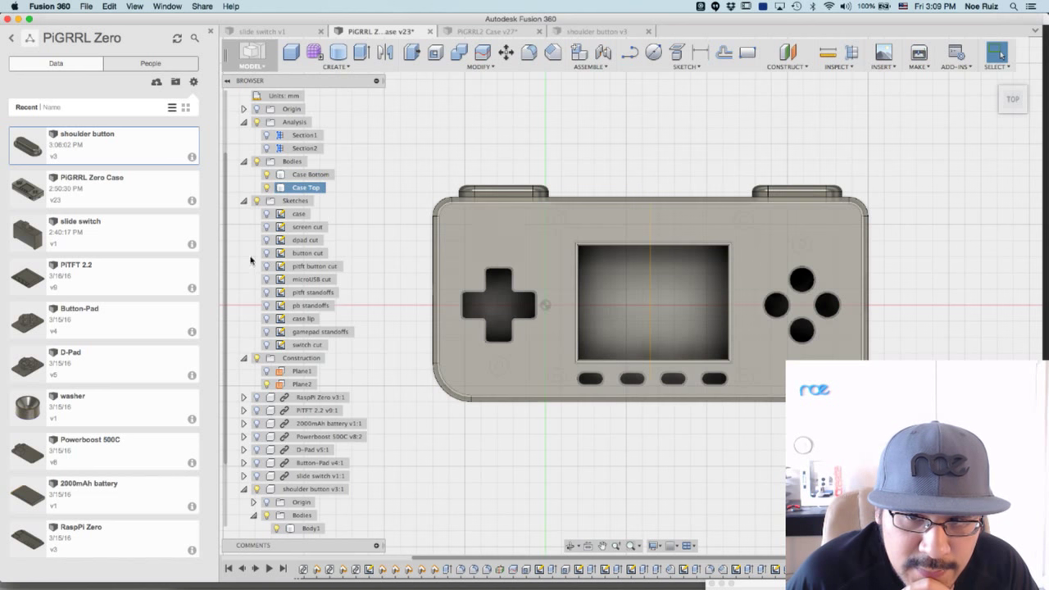
Collapse the shoulder button component and show the hidden slide switch, Button-Pad, D-Pad, Powerboost 500C, battery, PiTFT and RaspPi Zero components.
click(243, 489)
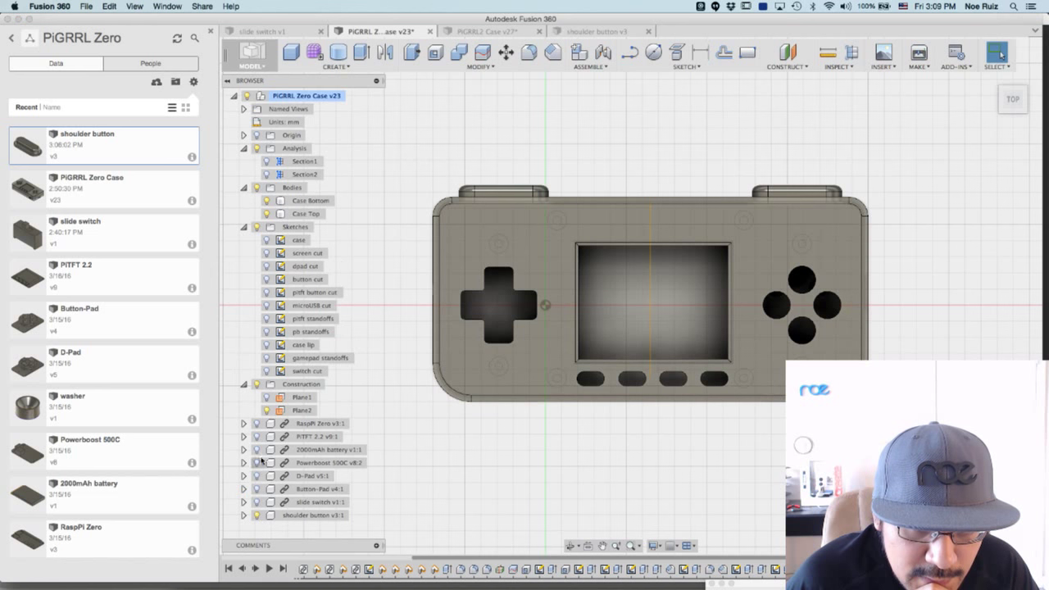
click(256, 502)
click(256, 489)
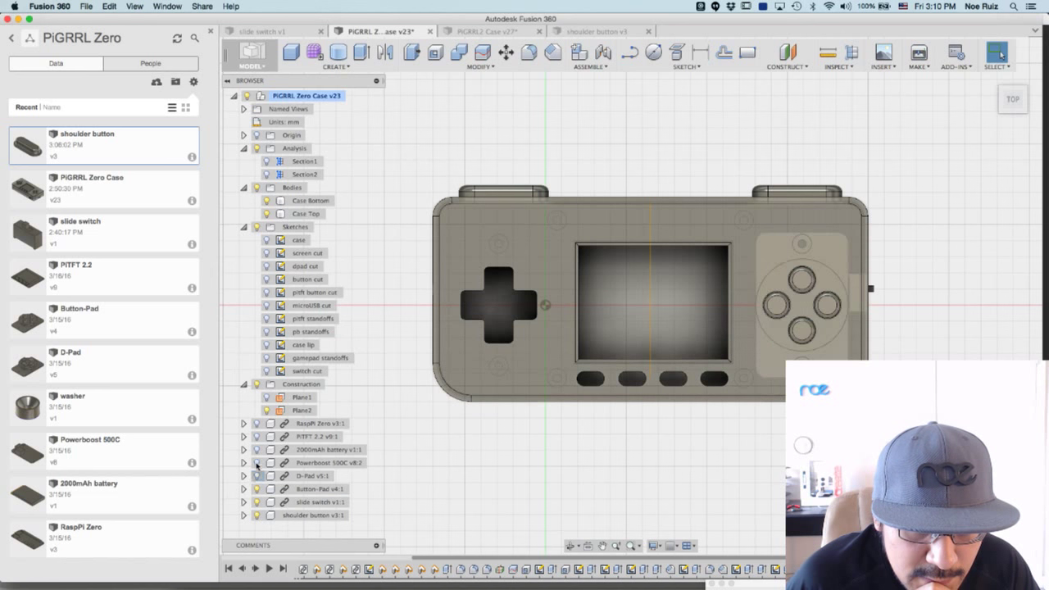
click(256, 475)
click(257, 462)
click(256, 449)
click(256, 436)
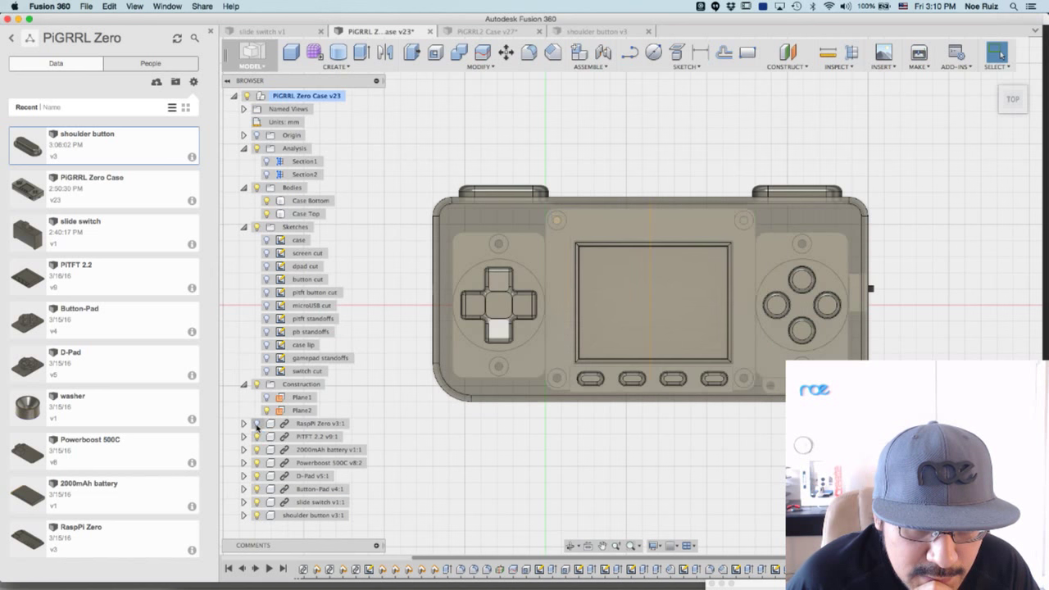
Inspect the back edge of the assembled case from above, between the two shoulder buttons.
click(515, 217)
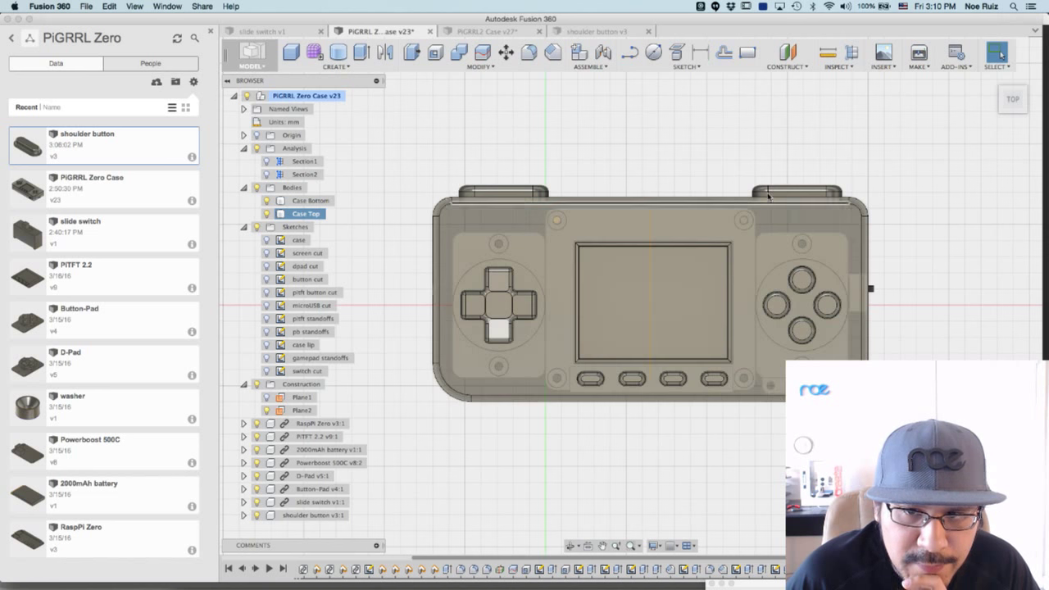
click(562, 169)
scroll(518, 159, up, 2)
scroll(518, 159, up, 3)
scroll(509, 159, down, 3)
middle_drag(628, 156, 615, 148)
key(Escape)
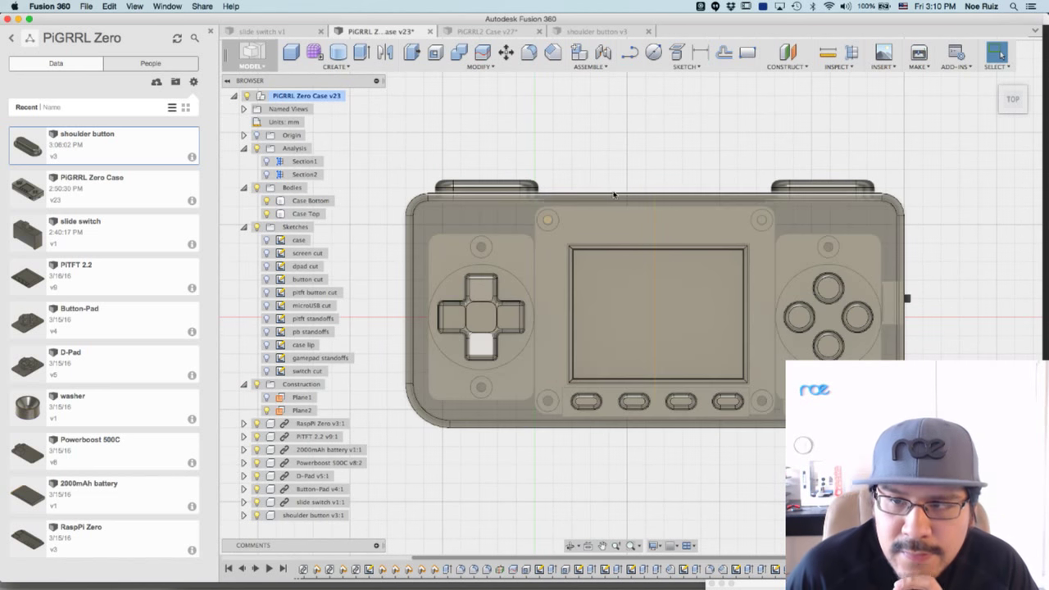
Save the case design as a new version with a description noting the added shoulder buttons.
key(super+s)
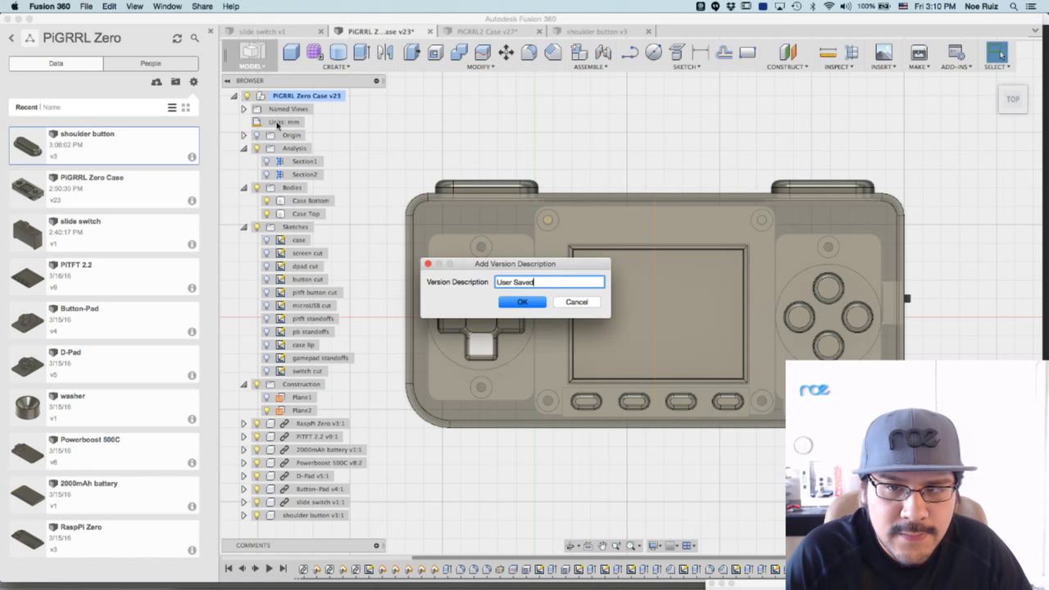
text(adde s)
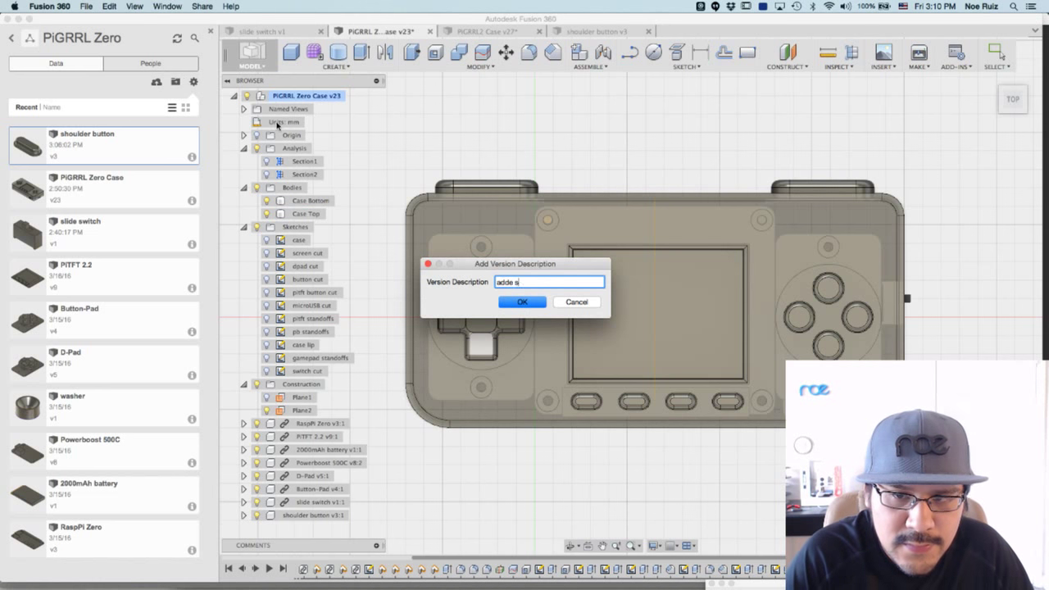
text(d should)
key(Return)
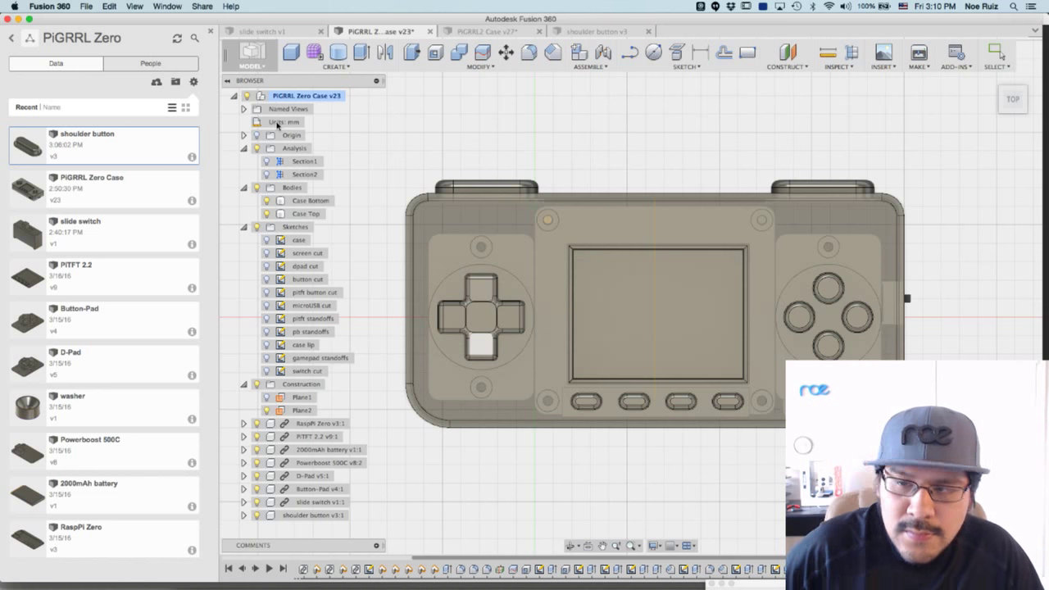
key(super+Tab)
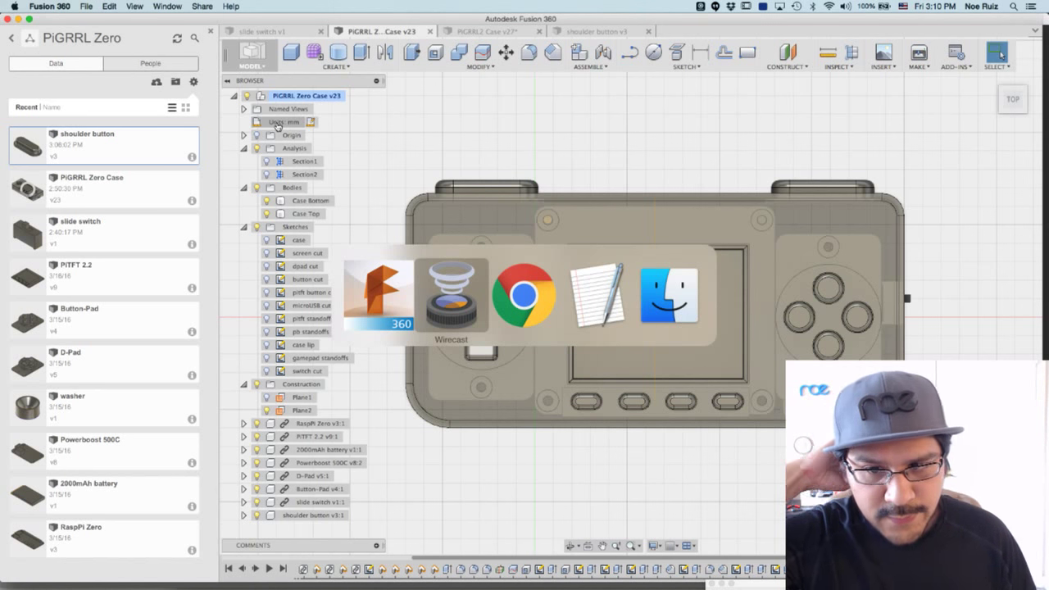
key(super+shift+Tab)
key(super+Tab)
key(Escape)
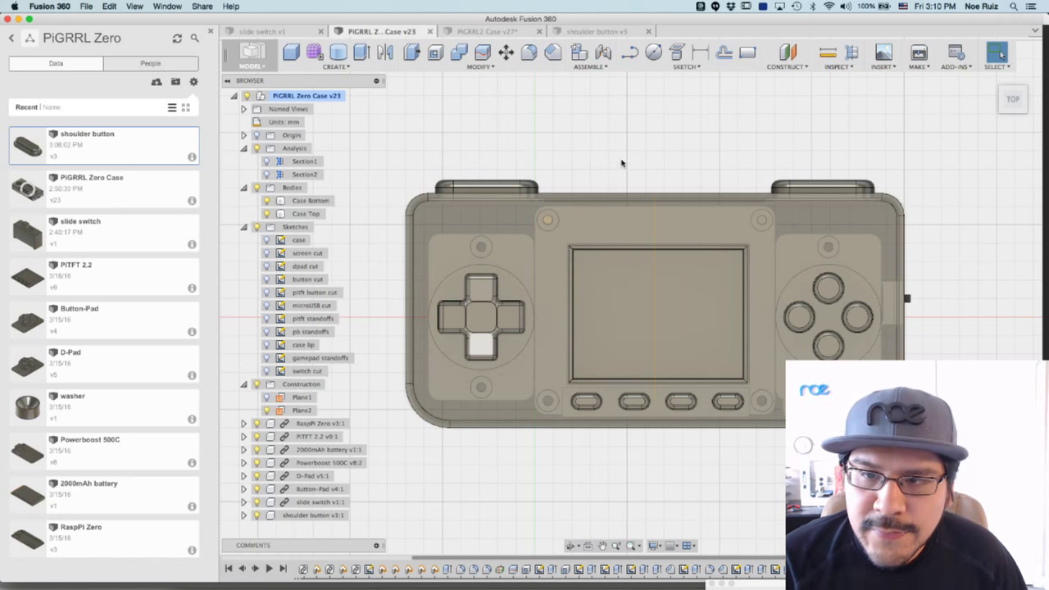
key(super+Tab)
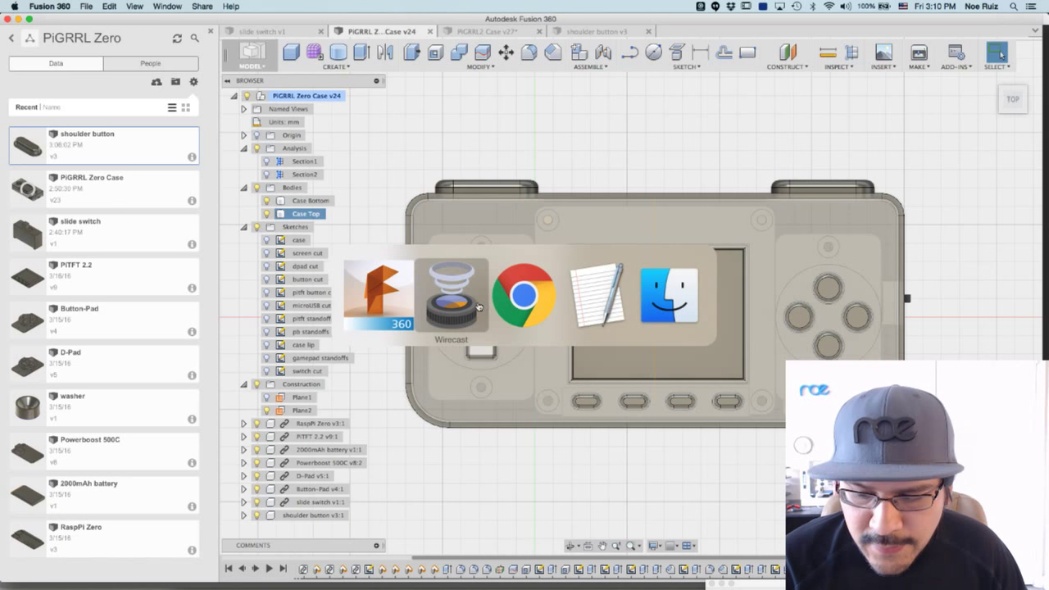
Switch to Chrome, read through the YouTube live chat comments and check the Printrbot Play's print progress in OctoPrint.
key(super+Tab)
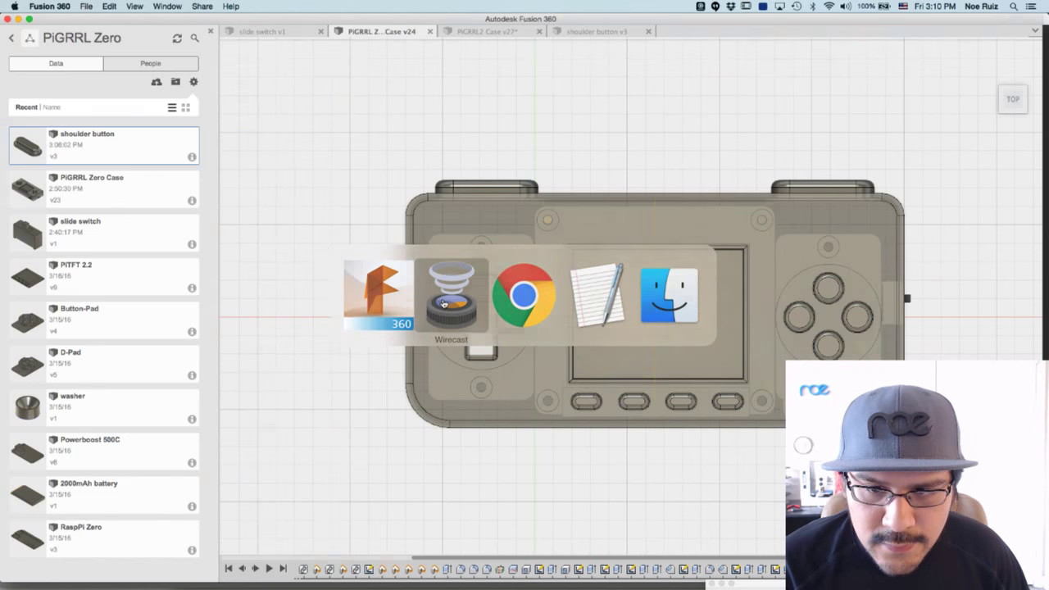
click(444, 303)
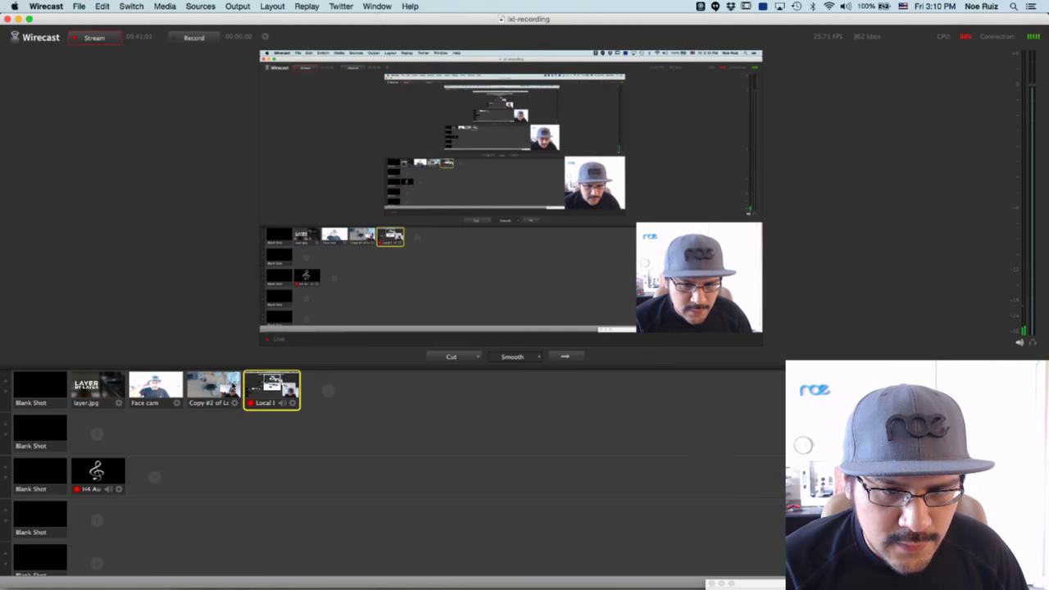
key(super+Tab)
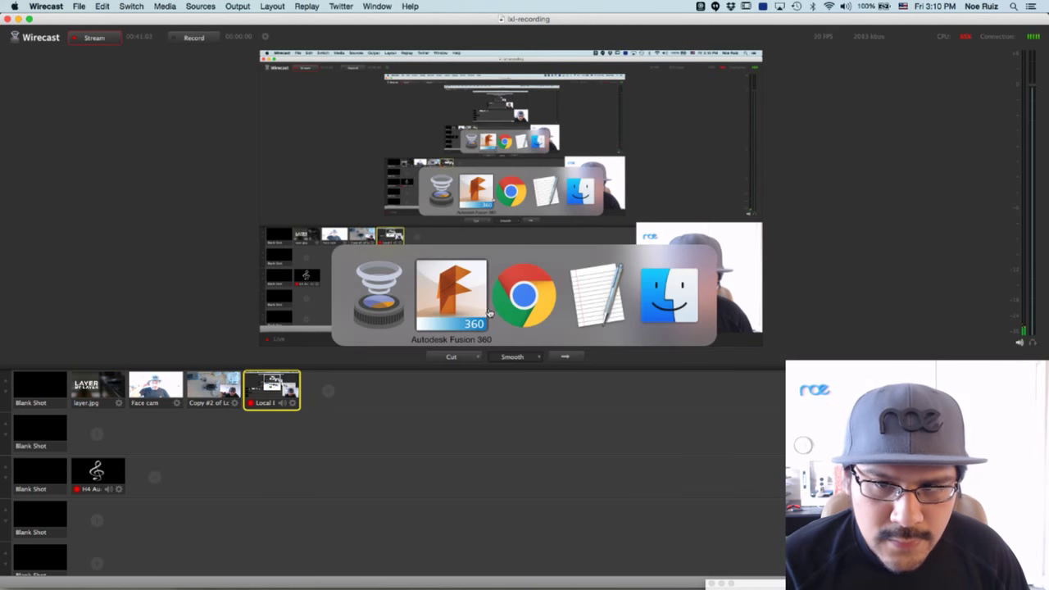
click(516, 301)
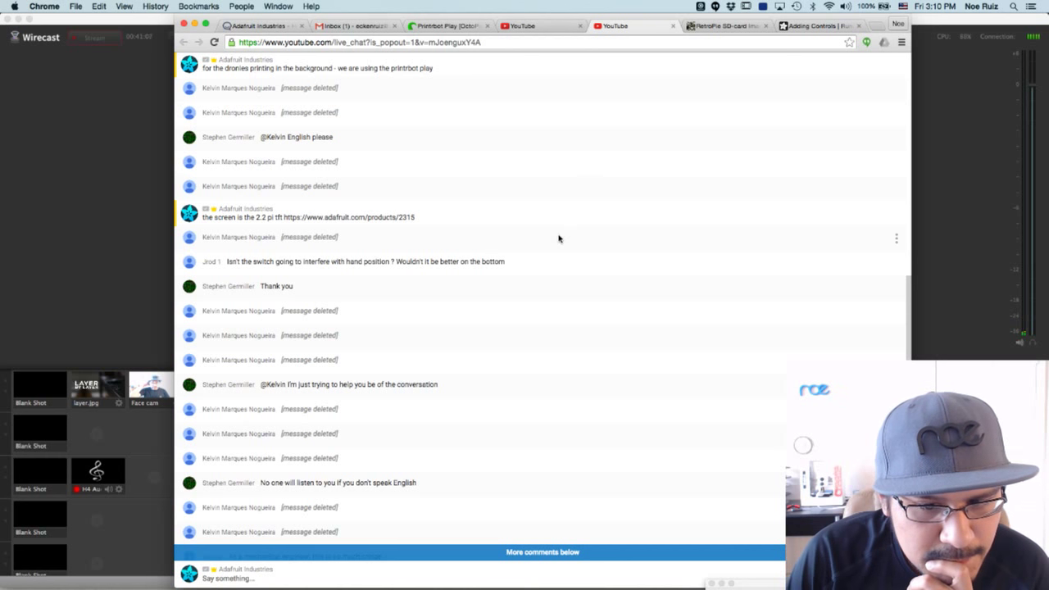
scroll(558, 239, down, 10)
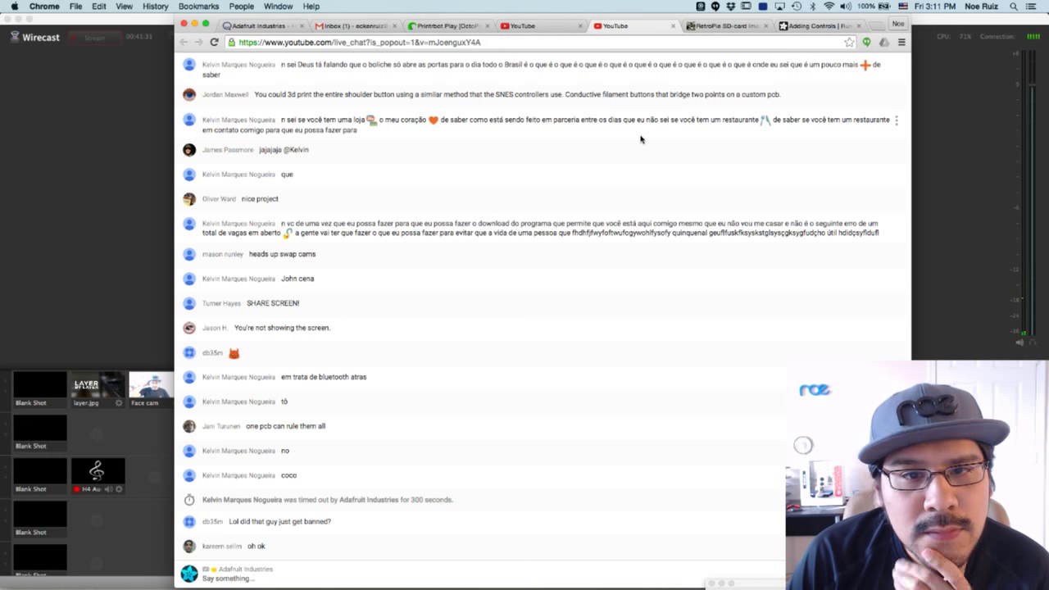
scroll(641, 139, up, 3)
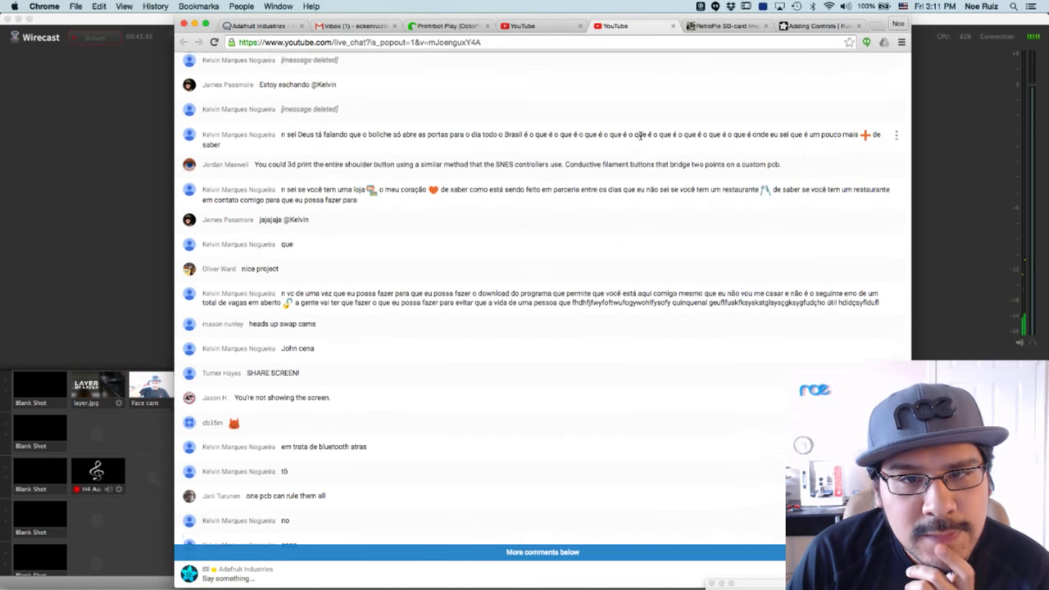
scroll(640, 139, up, 3)
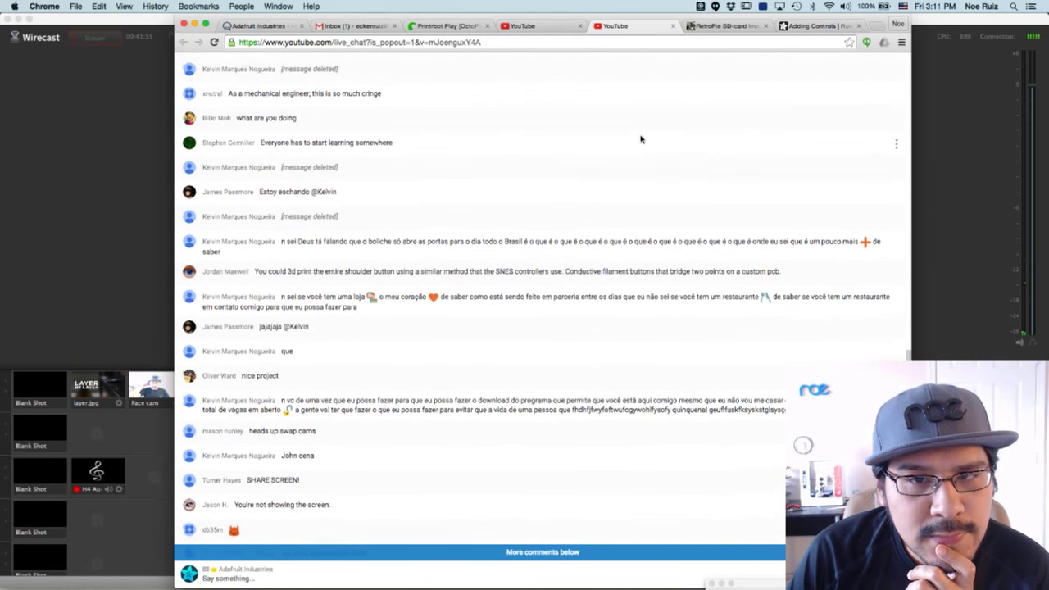
scroll(641, 139, up, 2)
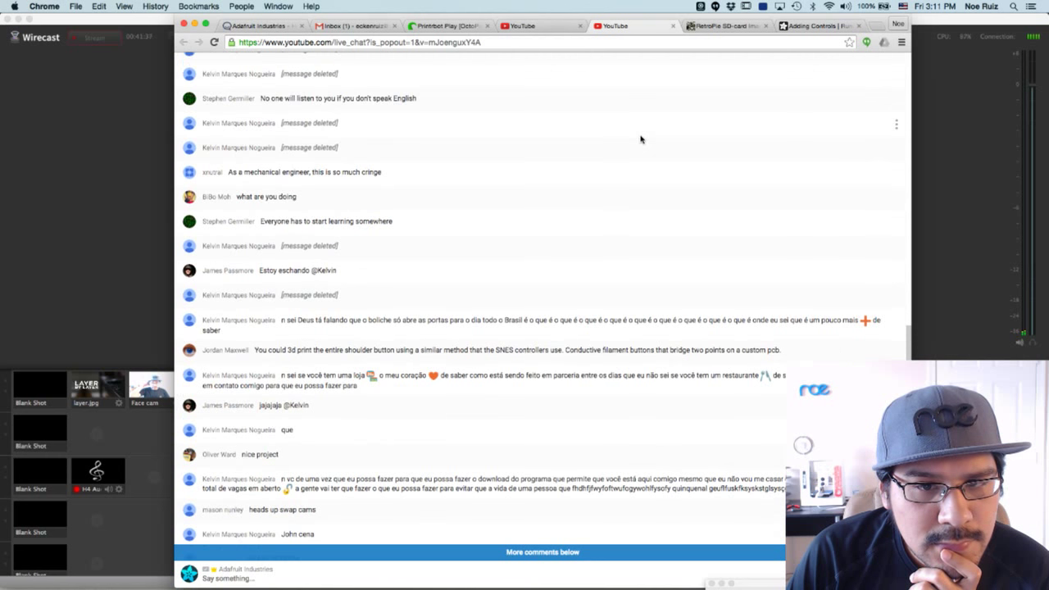
scroll(641, 140, up, 3)
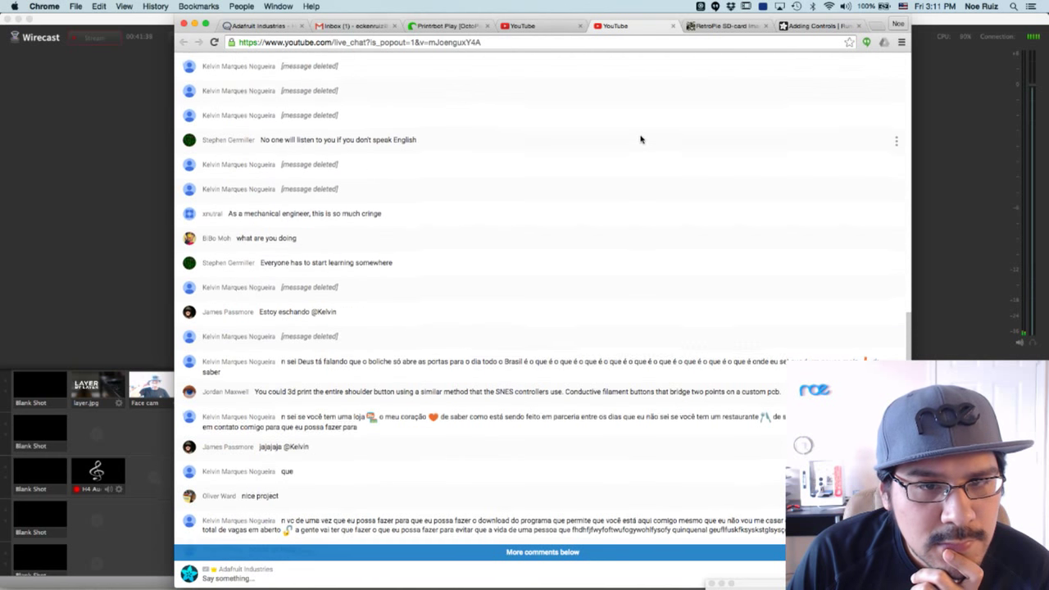
scroll(641, 139, down, 5)
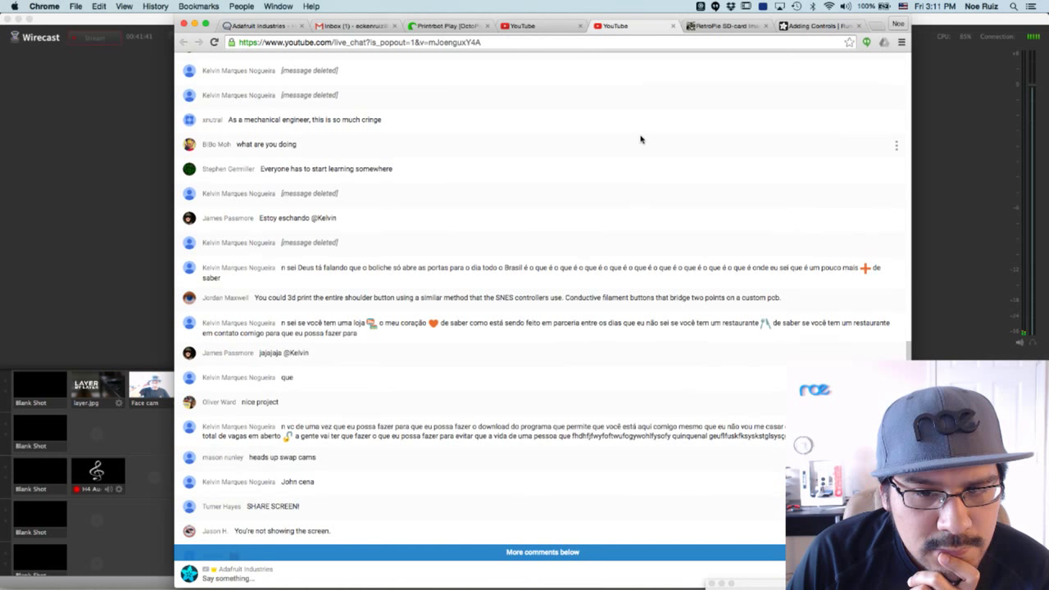
scroll(641, 140, down, 2)
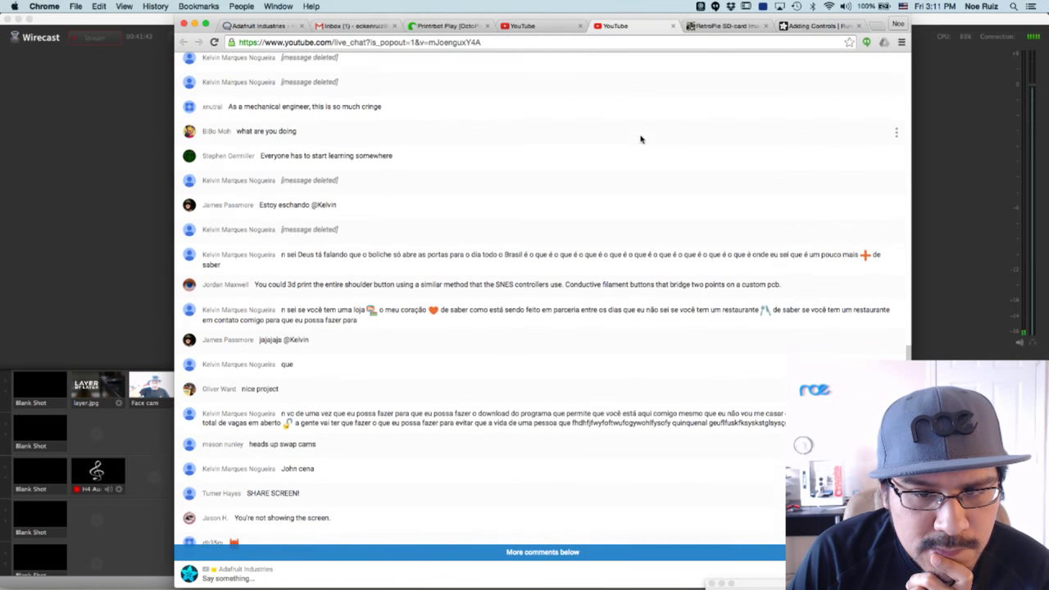
scroll(641, 140, down, 5)
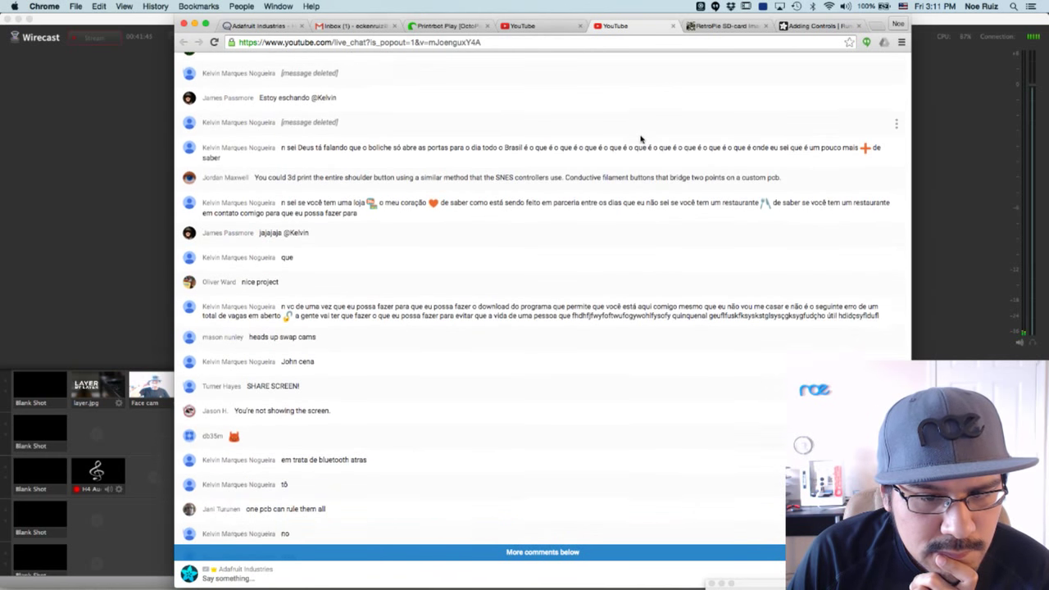
scroll(641, 139, down, 2)
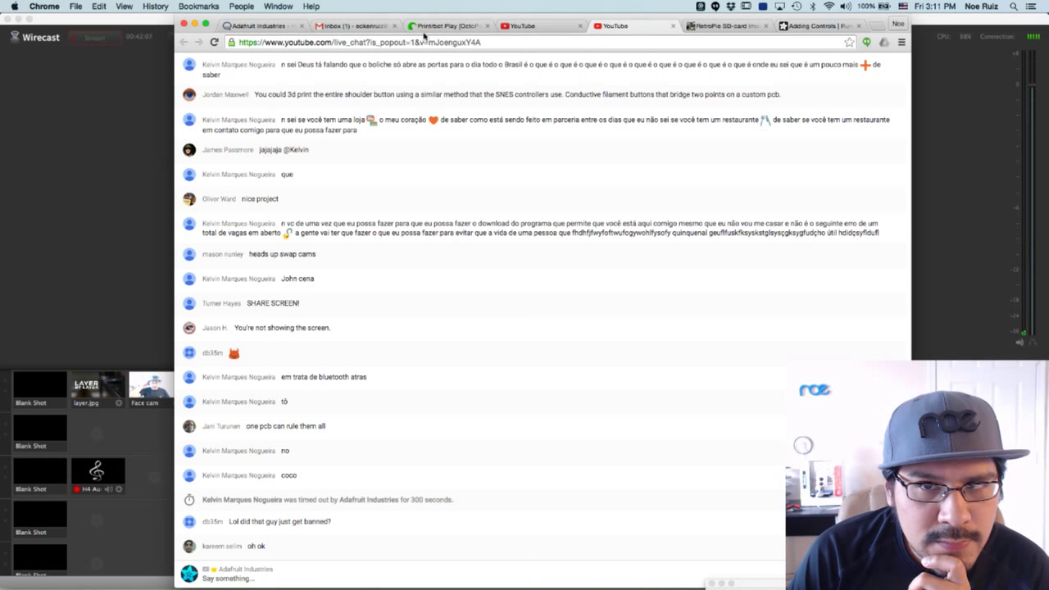
click(442, 25)
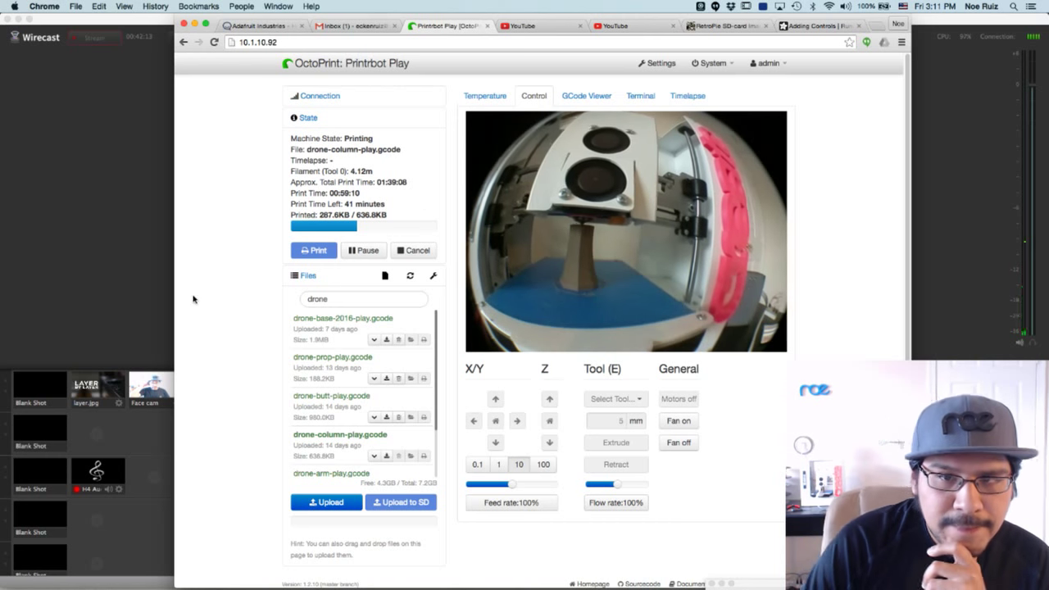
Switch to Wirecast and take the Copy #2 overhead workbench camera shot live.
click(115, 282)
click(214, 387)
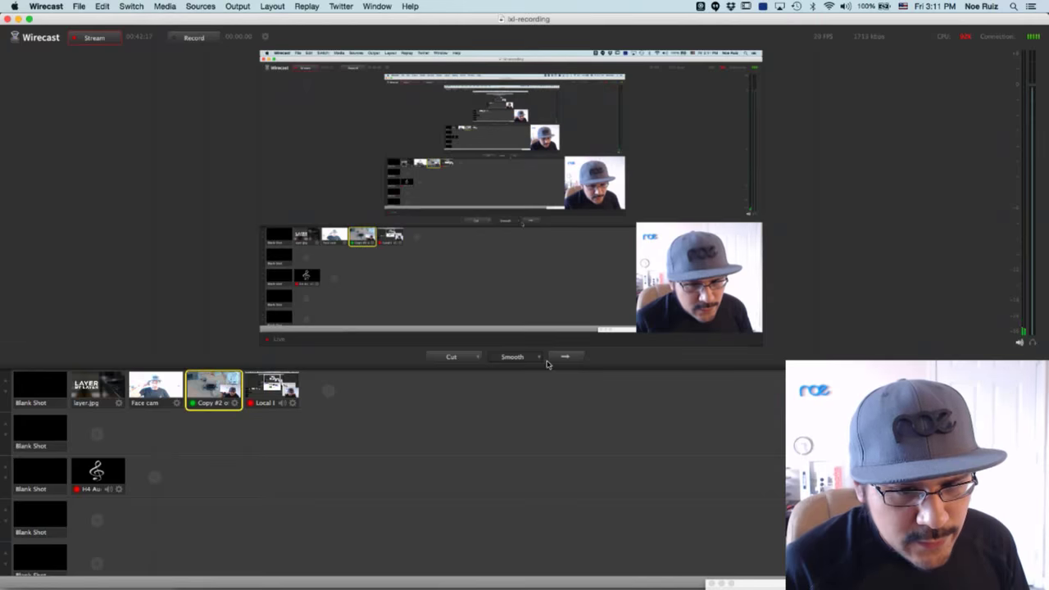
click(565, 357)
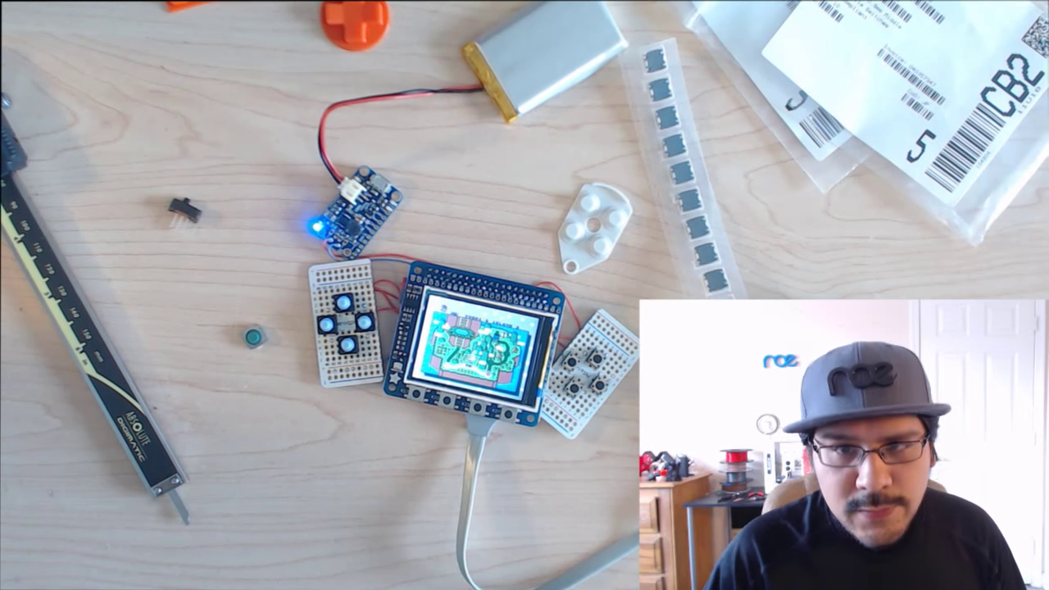